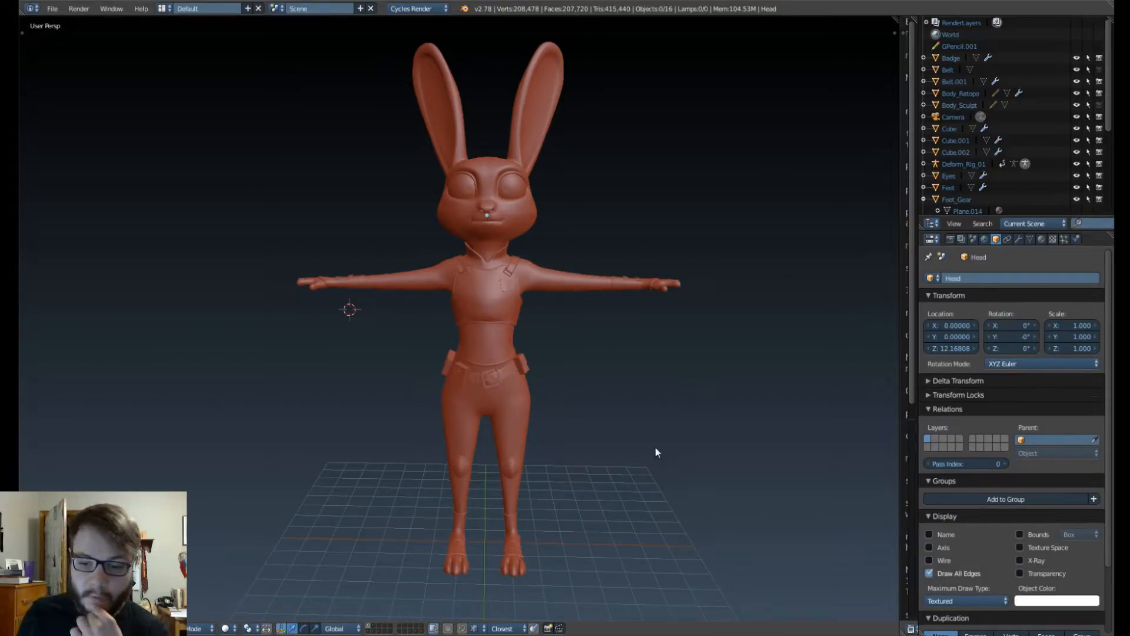
Step: Display the armature's layer instead of the character mesh, select Deform_Rig_01 and put it in Pose Mode
click(377, 627)
right_click(505, 445)
key(Tab)
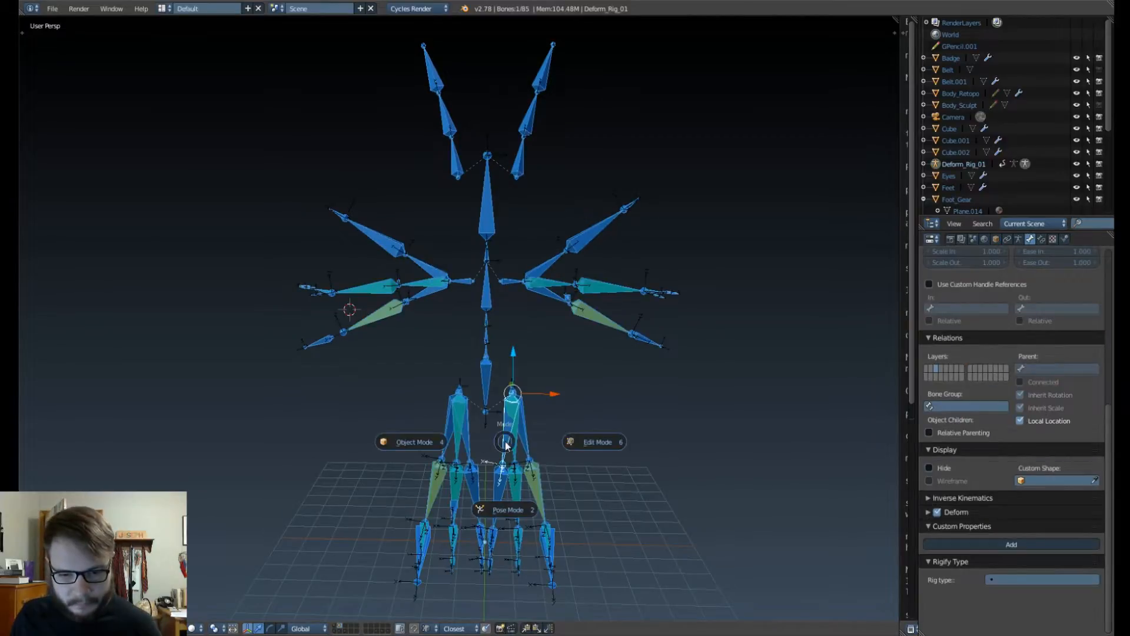
click(504, 497)
Step: Switch the viewport shading of the rig to wireframe
key(z)
click(581, 529)
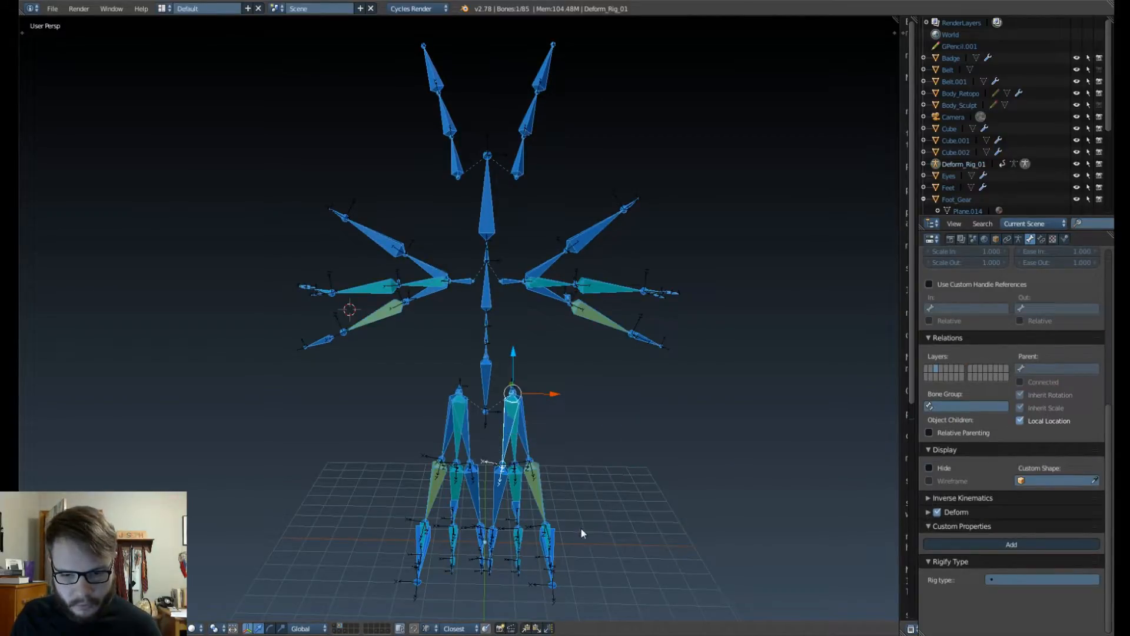
key(z)
click(605, 563)
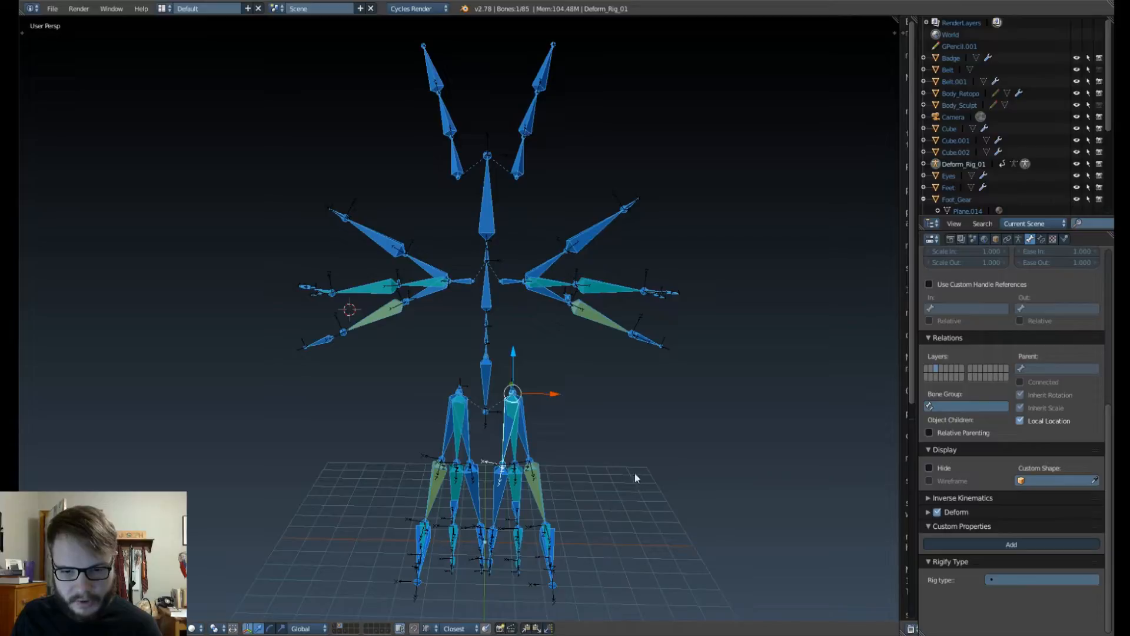
key(z)
click(660, 411)
middle_drag(660, 412, 584, 402)
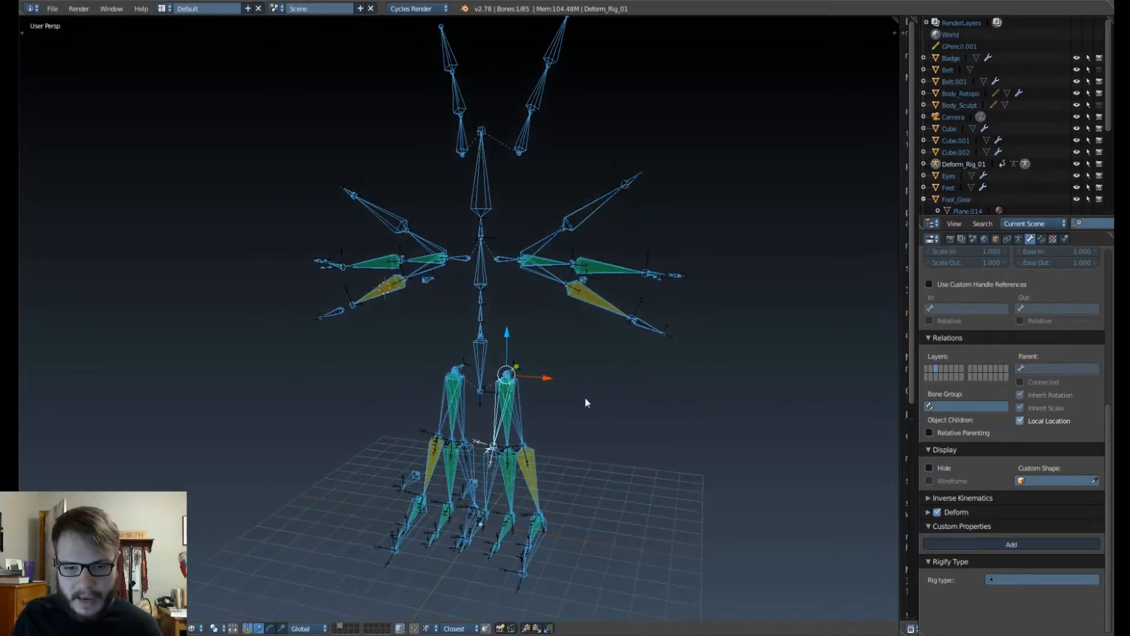
middle_drag(643, 358, 626, 359)
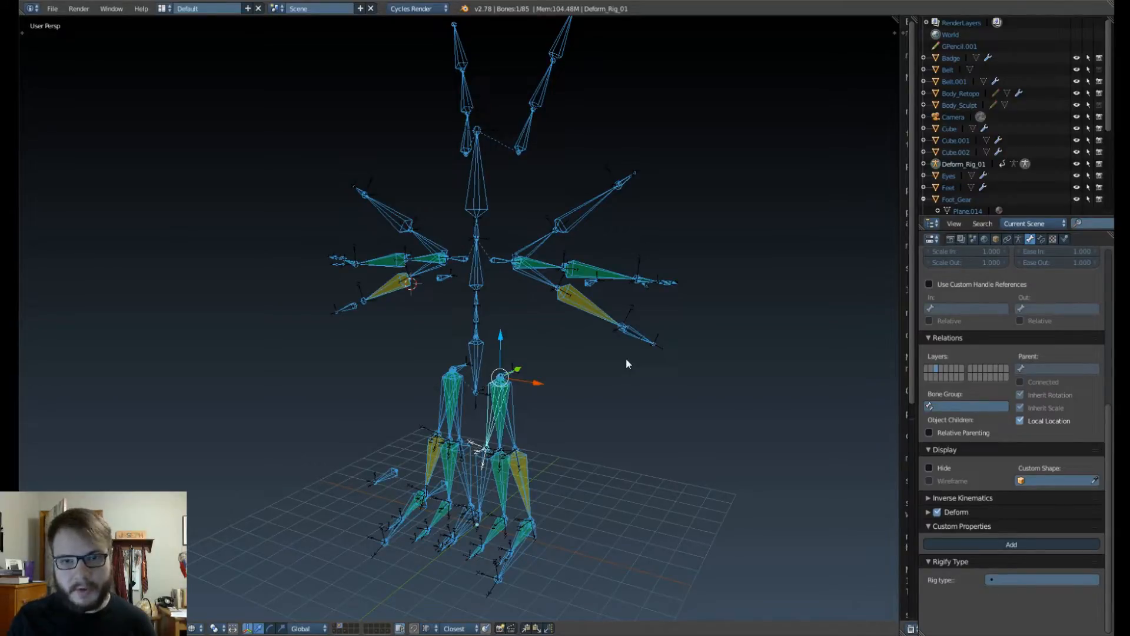
Step: Show the 3D view's properties sidebar and look over the rig's spine, arms and legs
key(n)
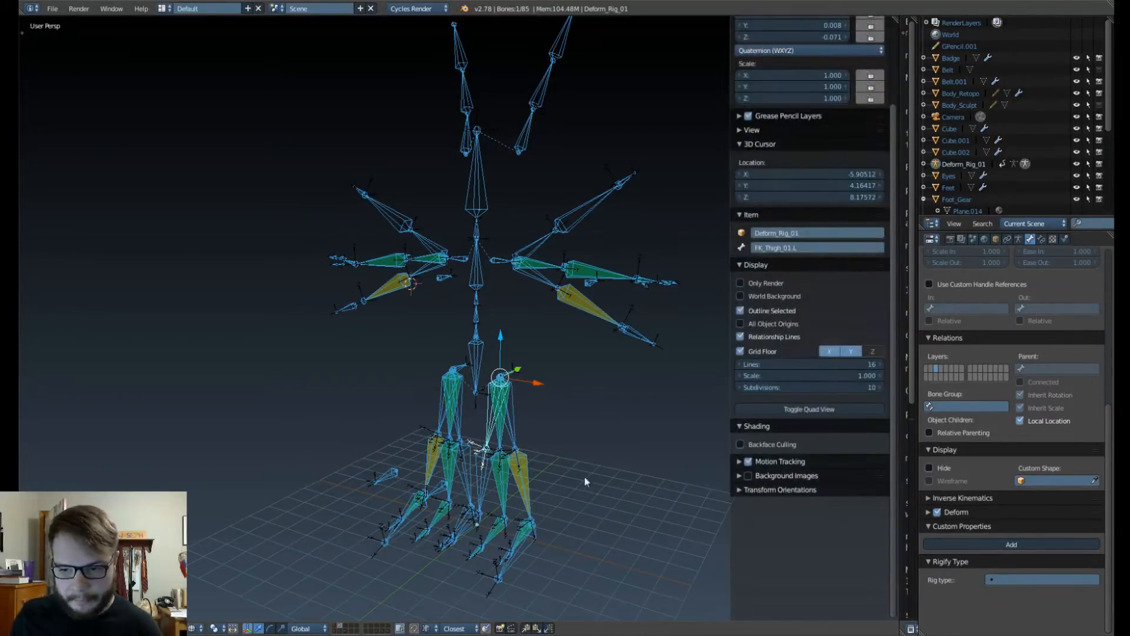
scroll(551, 509, down, 2)
middle_drag(585, 482, 485, 323)
scroll(551, 509, up, 4)
scroll(511, 322, up, 3)
shift+middle_drag(477, 160, 439, 358)
scroll(439, 359, down, 4)
shift+middle_drag(393, 274, 506, 115)
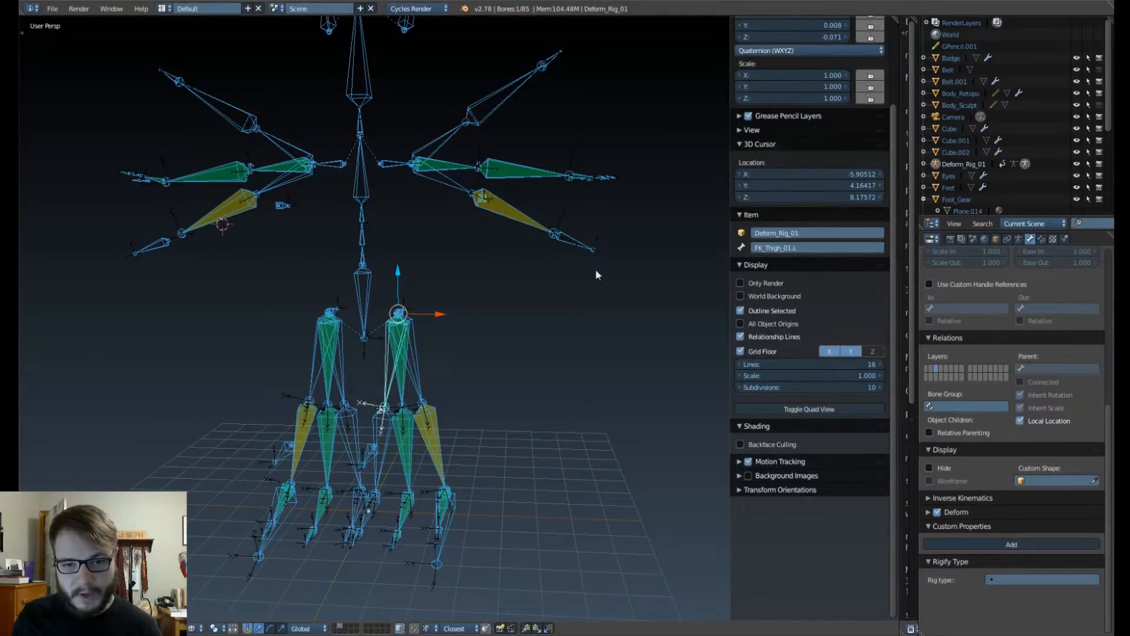
Step: Move the left hand IK target down and inward, and rotate the left FK forearm downward to test the arm chains
right_click(584, 245)
key(g)
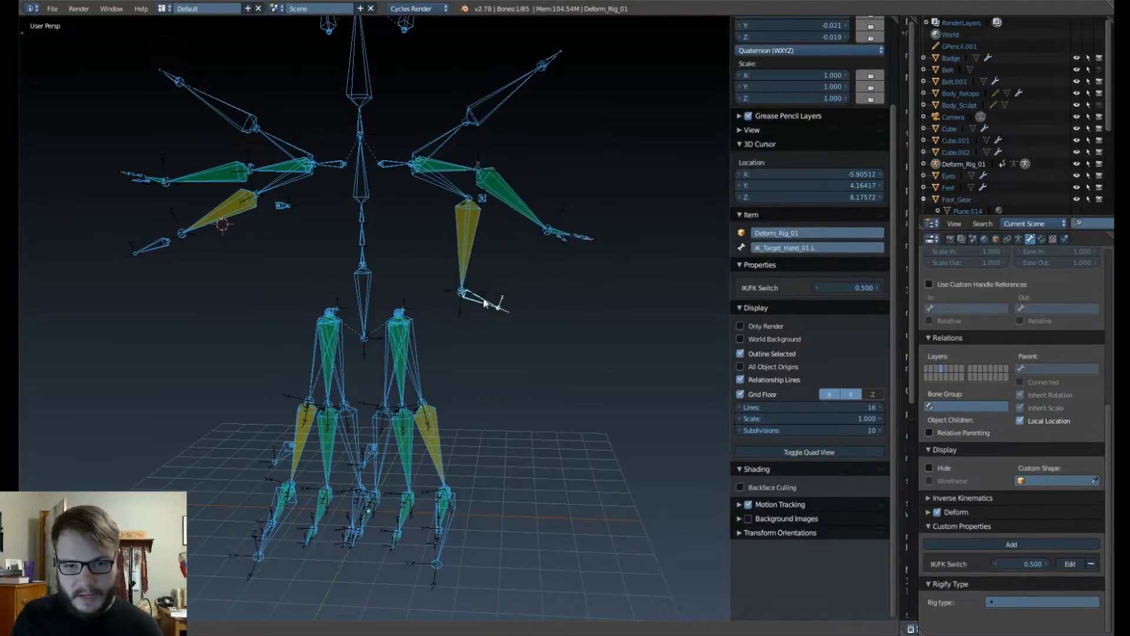
click(492, 302)
right_click(504, 98)
key(r)
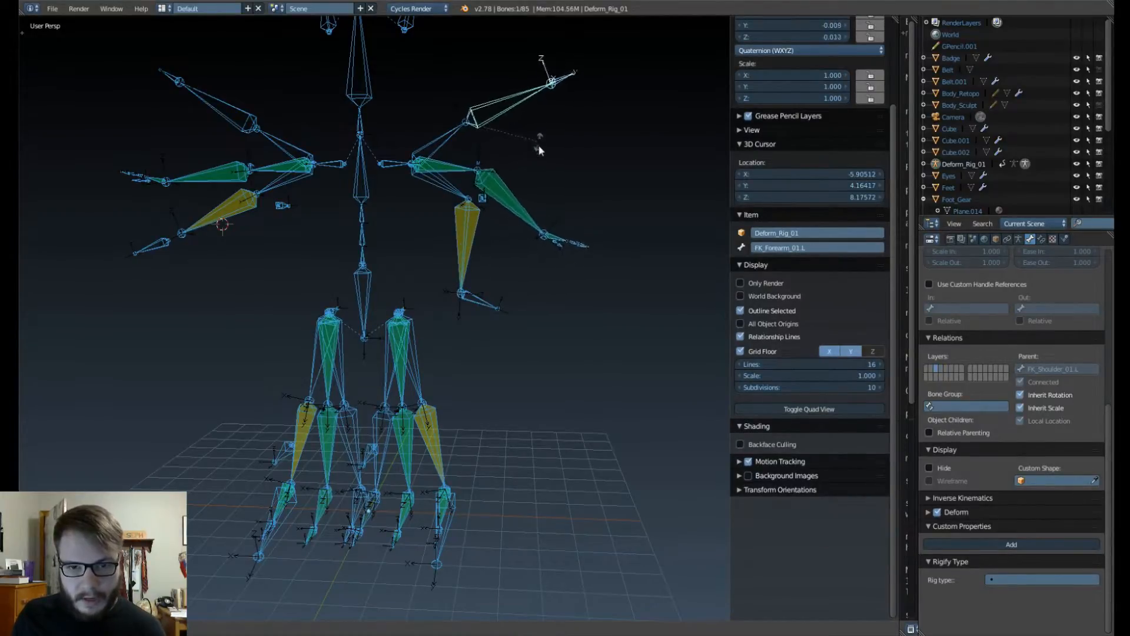
click(538, 144)
Step: Inspect the bone constraints on MCH_Forearm_01.L and set the left hand target's IK/FK Switch to 0.340
right_click(481, 304)
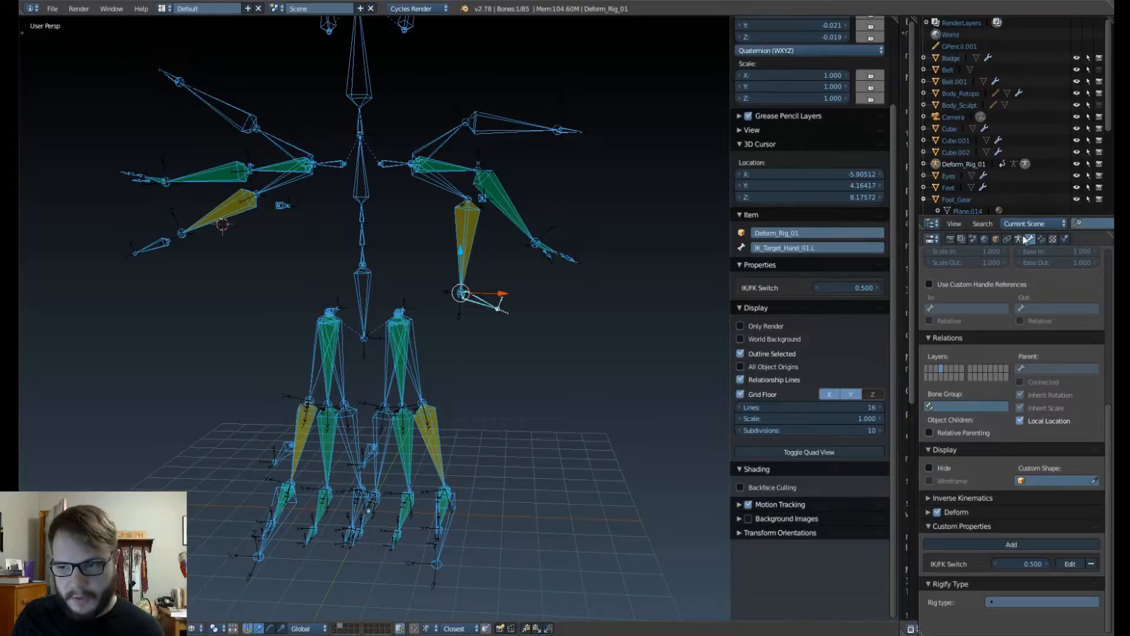
right_click(532, 204)
click(1040, 238)
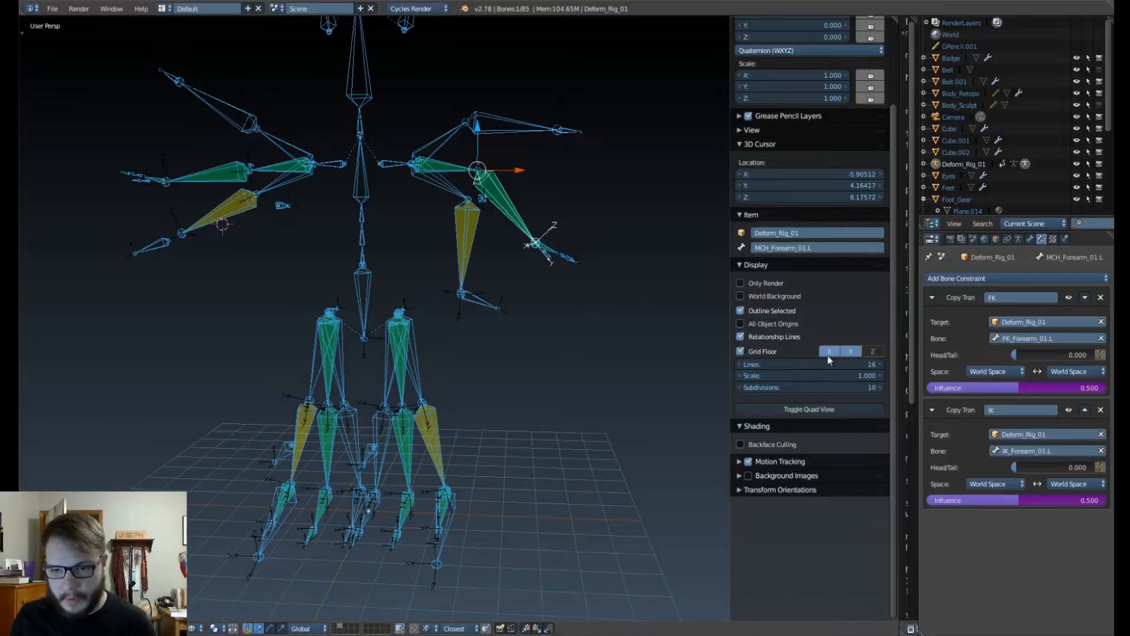
right_click(483, 301)
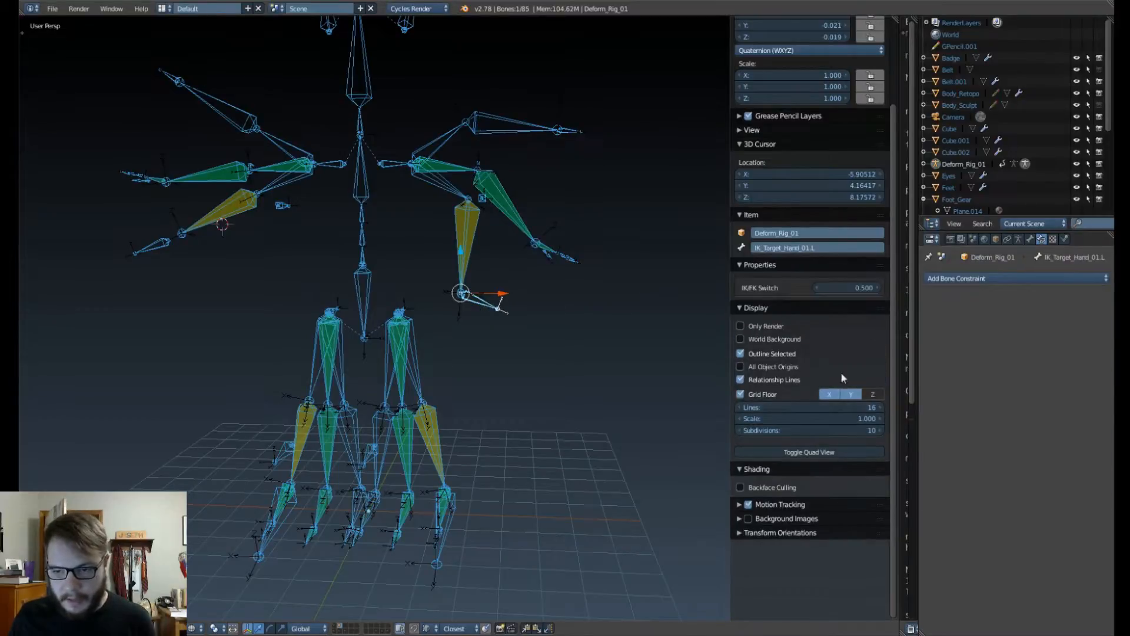
mouse_move(849, 288)
mouse_down()
mouse_move(867, 288)
mouse_move(817, 289)
mouse_move(880, 289)
mouse_move(817, 288)
mouse_move(880, 288)
mouse_move(817, 289)
mouse_move(870, 288)
mouse_move(838, 289)
mouse_up()
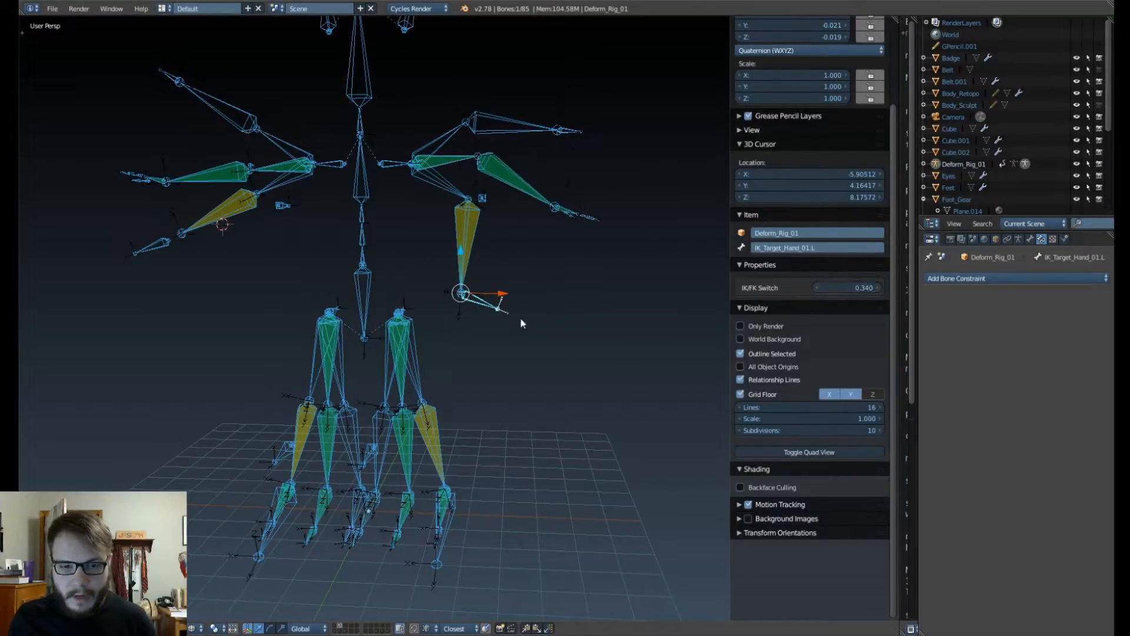
Step: Move the left leg IK target up and out to the side to bend the IK leg
scroll(459, 330, up, 4)
scroll(458, 365, down, 4)
mouse_move(453, 345)
shift+middle_down()
mouse_move(478, 362)
mouse_move(449, 353)
shift+middle_up()
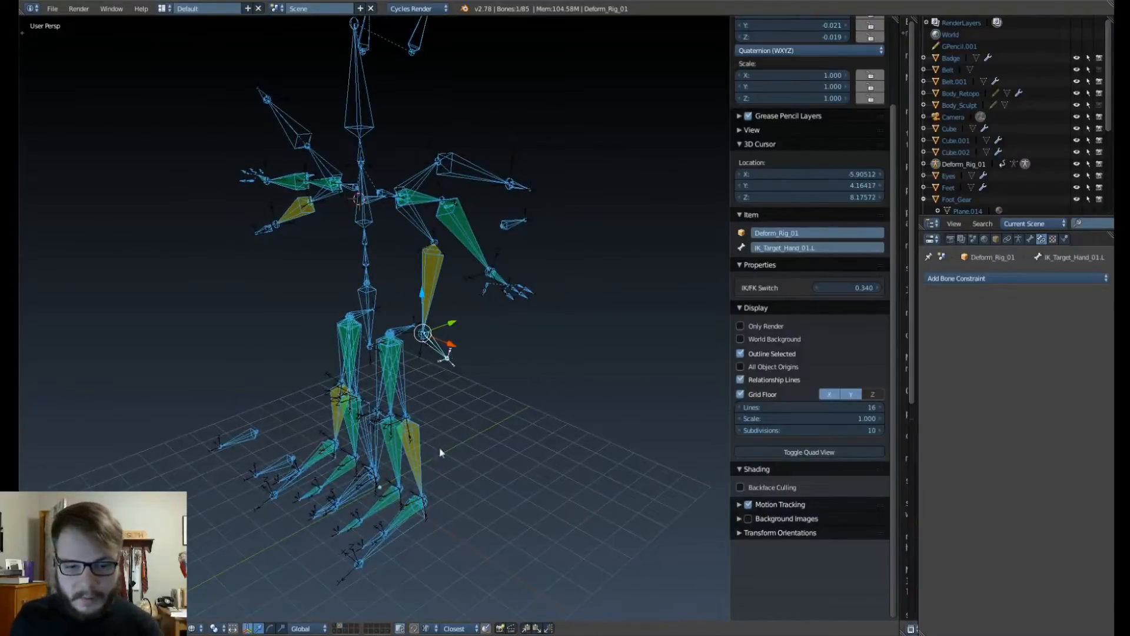
shift+middle_drag(440, 452, 465, 294)
scroll(461, 322, up, 4)
middle_drag(419, 338, 464, 336)
shift+middle_drag(450, 295, 449, 363)
scroll(452, 364, down, 3)
scroll(459, 347, up, 2)
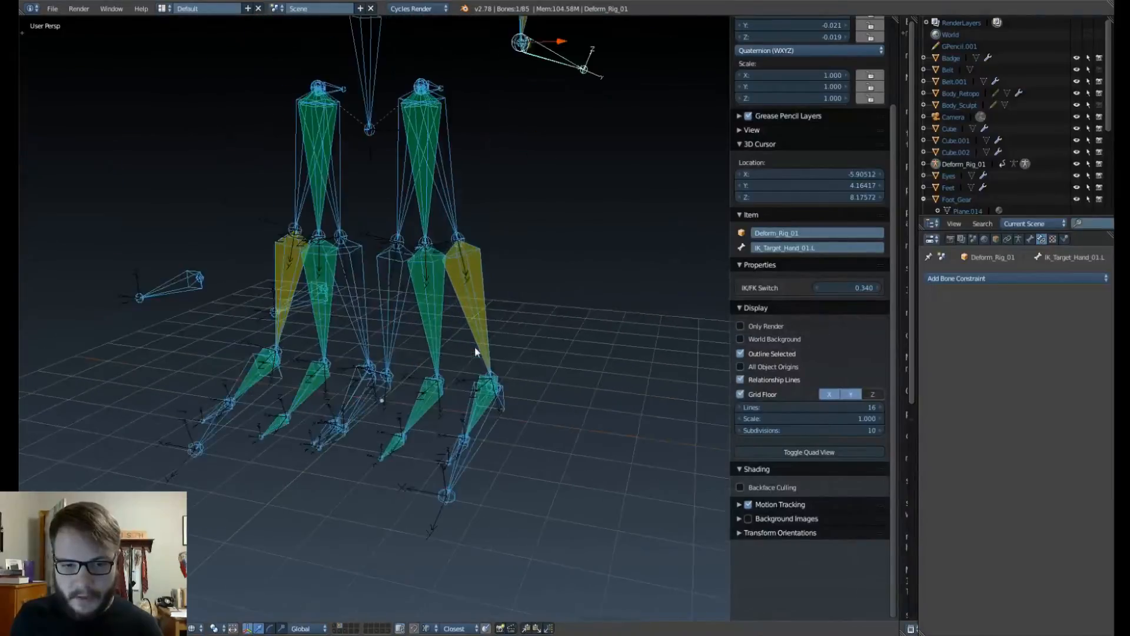
shift+middle_drag(444, 300, 450, 267)
right_click(488, 389)
key(g)
click(603, 316)
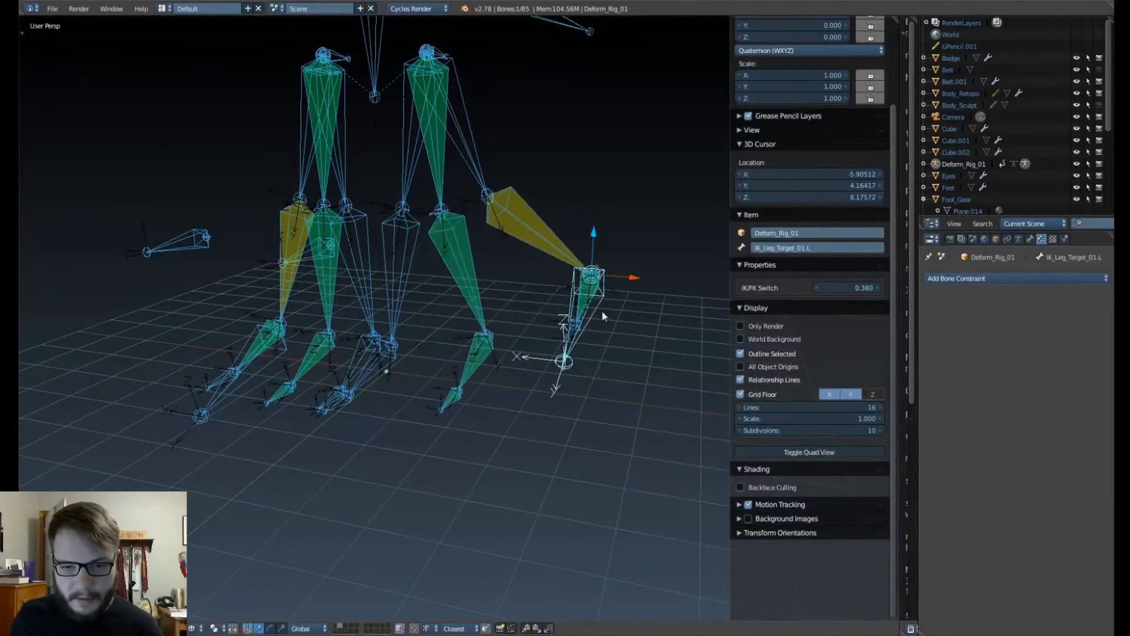
Step: Set the left leg target's IK/FK Switch to 1.000, and move and rotate the target to test the leg
drag(816, 288, 862, 287)
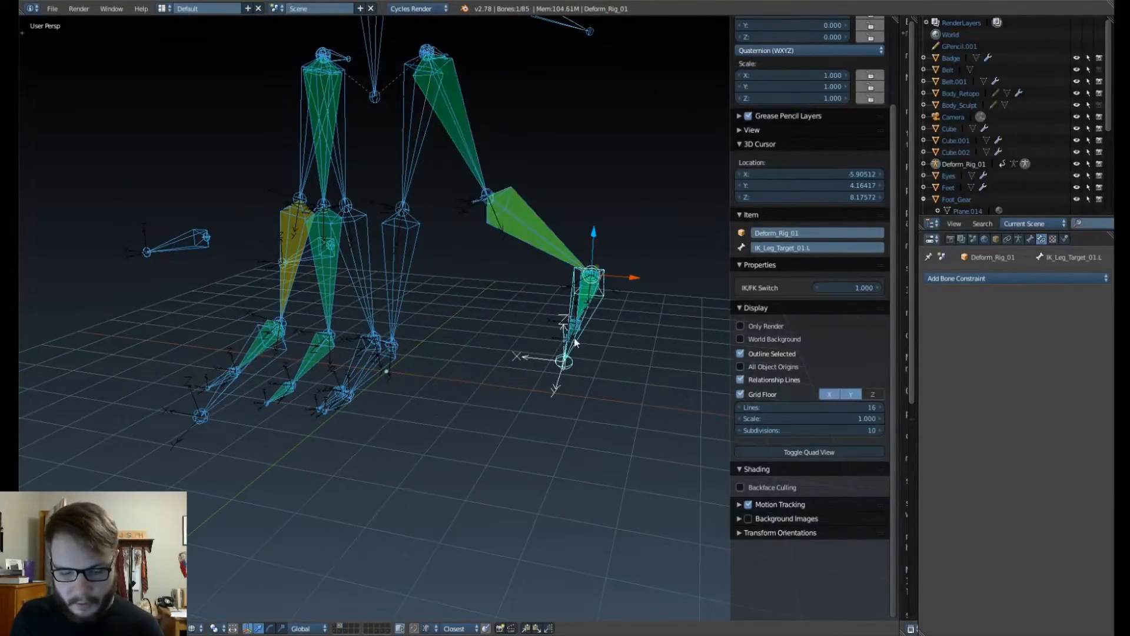
key(g)
click(448, 370)
middle_drag(506, 359, 445, 320)
key(r)
click(542, 282)
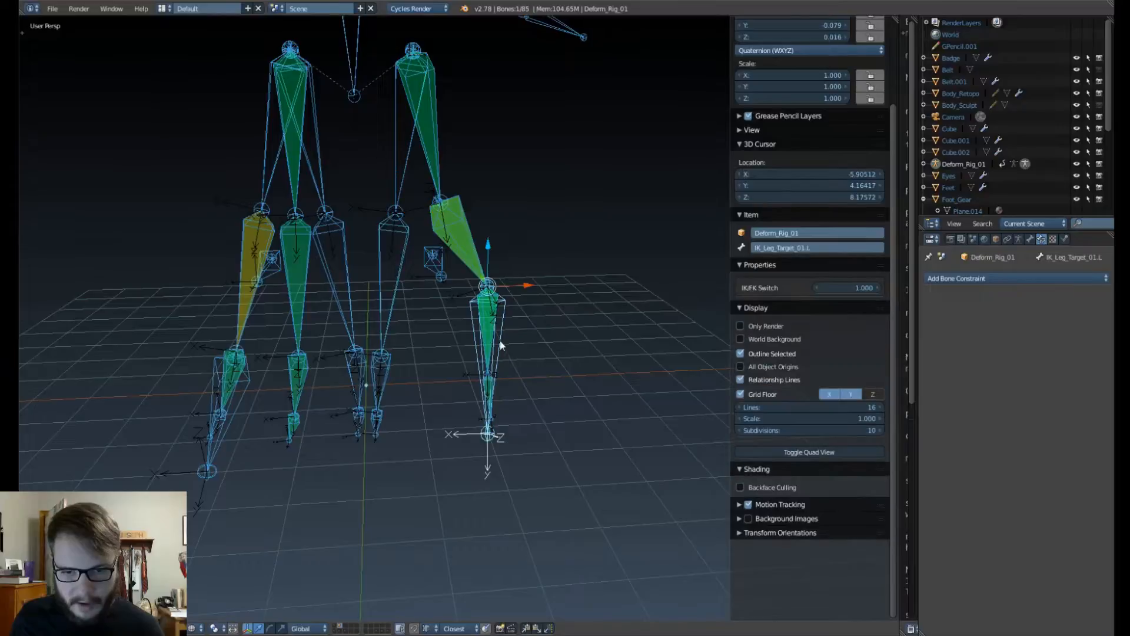
Step: Set the left leg target's IK/FK Switch to 0.000 and select the left FK thigh bone
drag(866, 294, 810, 293)
middle_drag(537, 290, 486, 289)
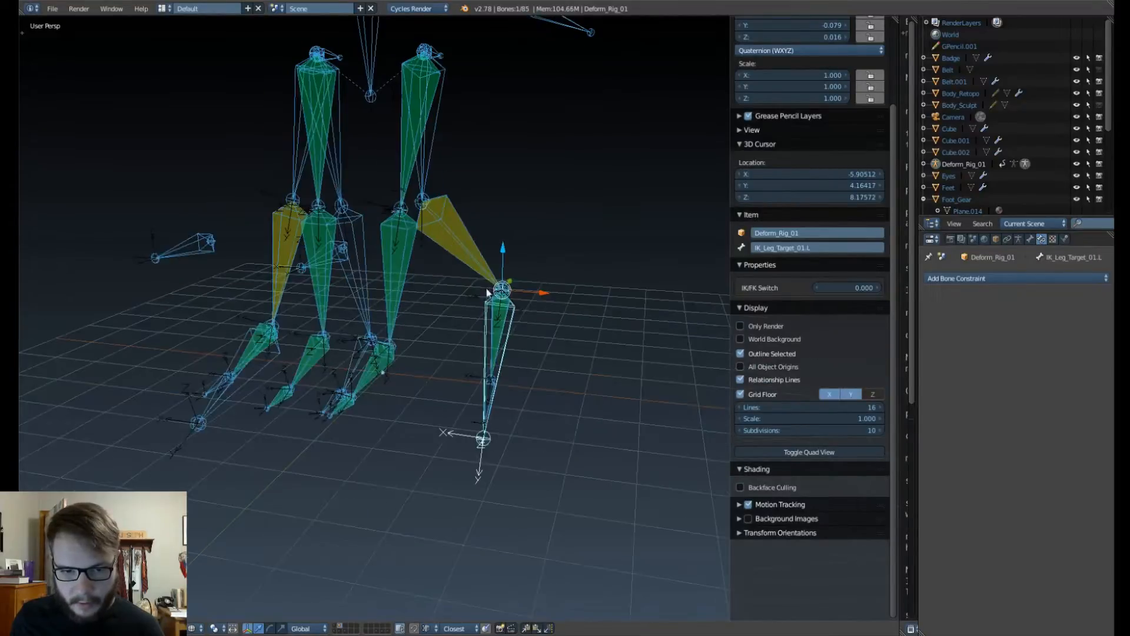
right_click(399, 154)
Step: Clear the pose transforms of all bones to return the rig to its rest pose, and deselect everything
middle_drag(391, 250, 366, 333)
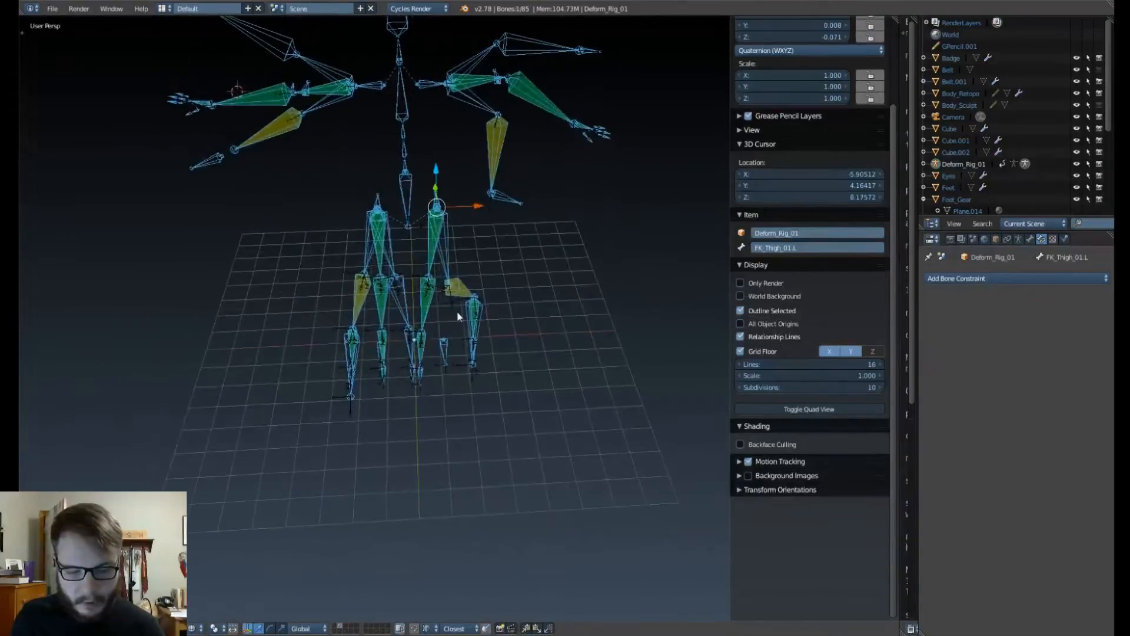
key(a)
key(alt+r)
scroll(445, 308, up, 6)
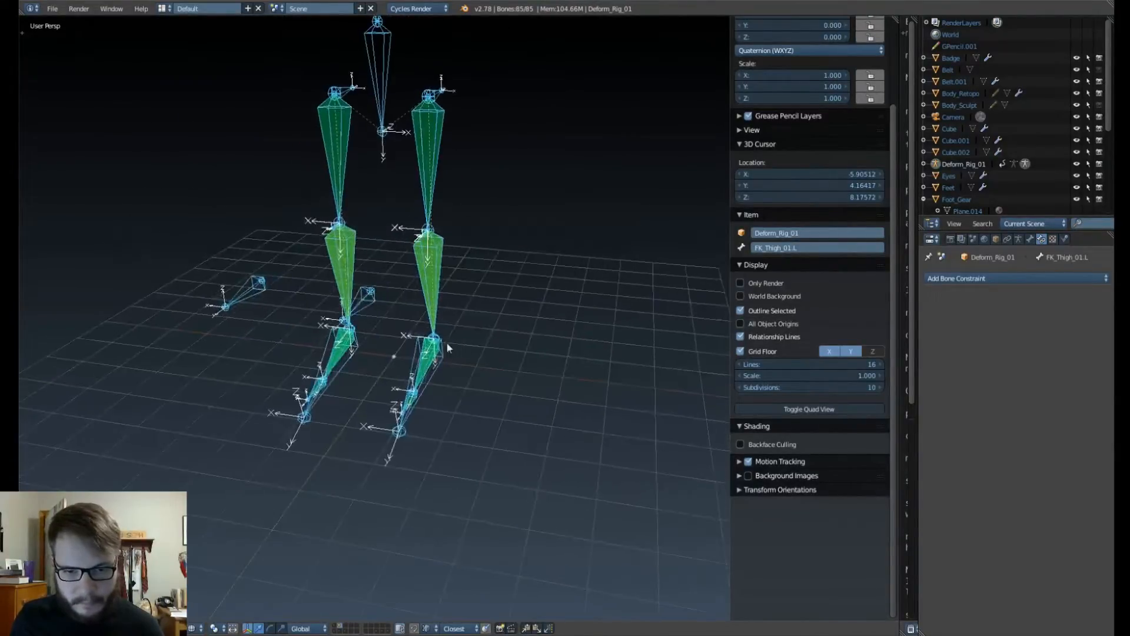
key(a)
Step: Try the left leg target's IK/FK Switch at 1.000, and set the switch to 0.000 on both leg targets
right_click(434, 316)
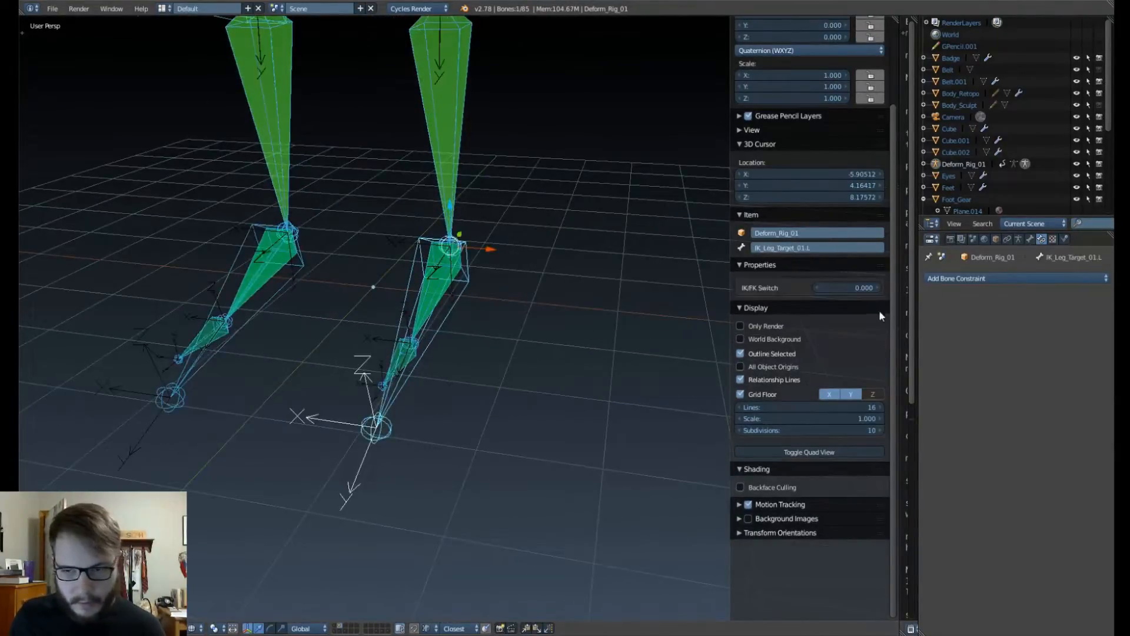
drag(854, 287, 941, 288)
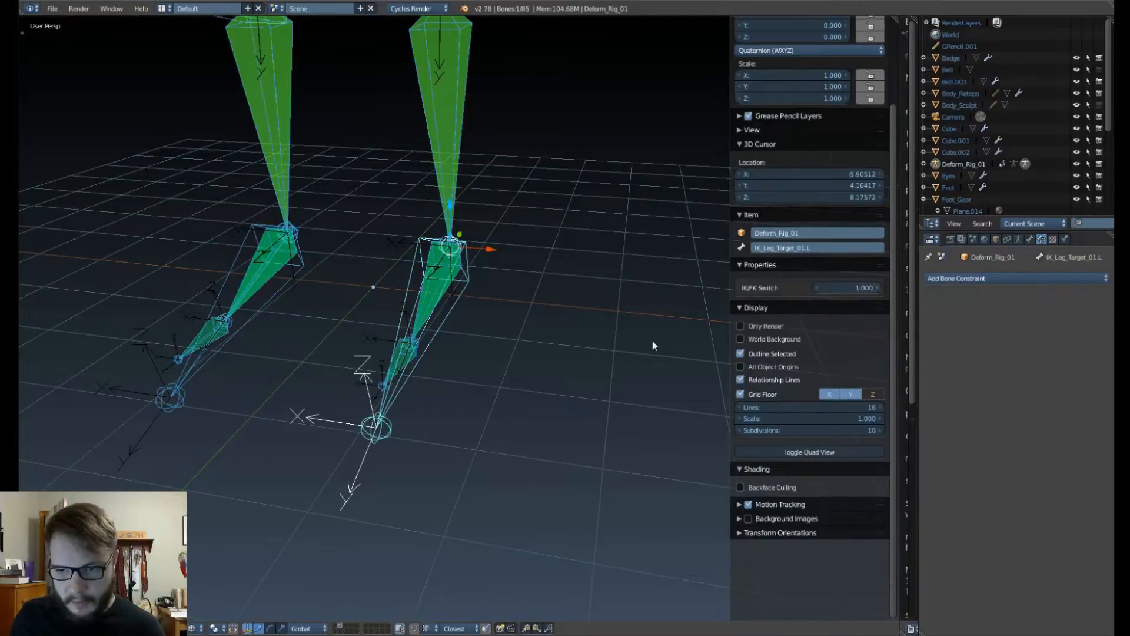
drag(869, 287, 815, 287)
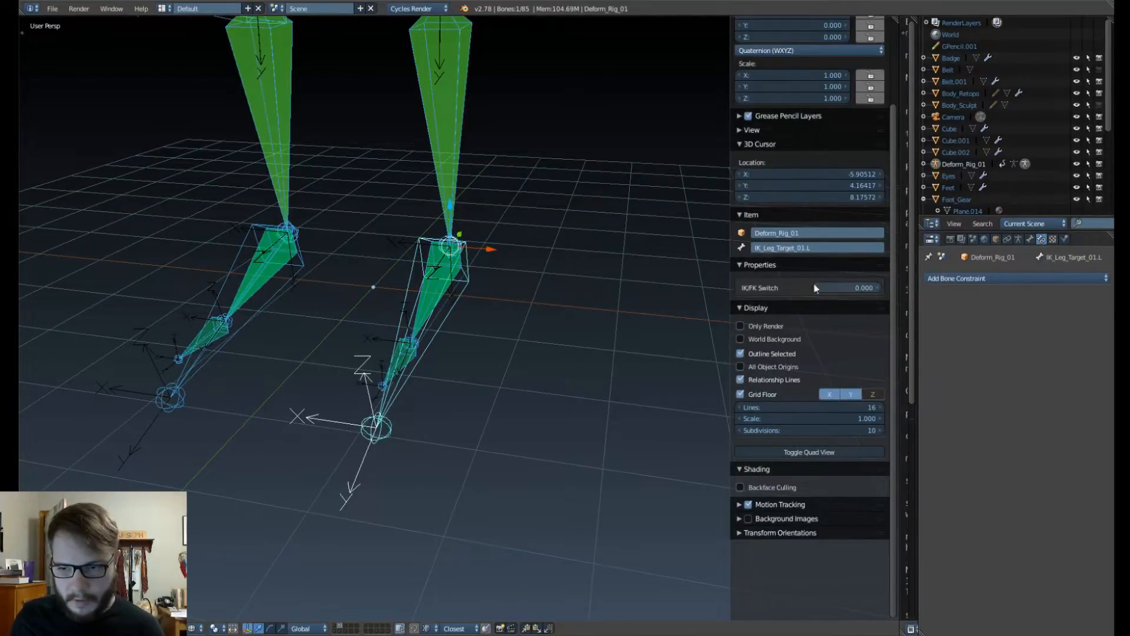
right_click(270, 299)
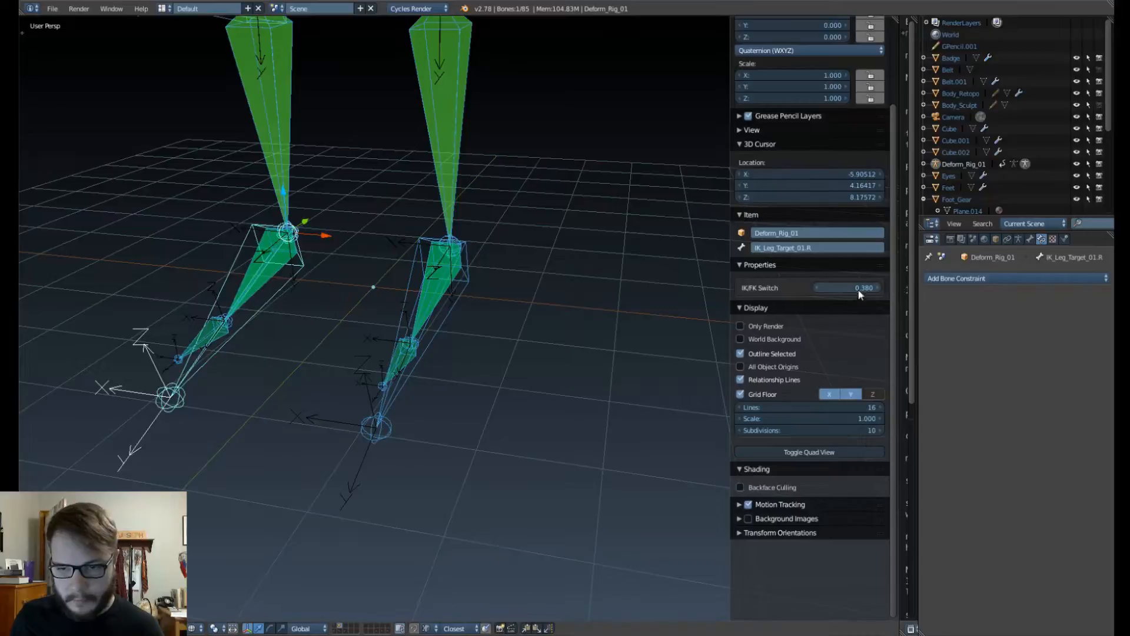
scroll(448, 312, down, 8)
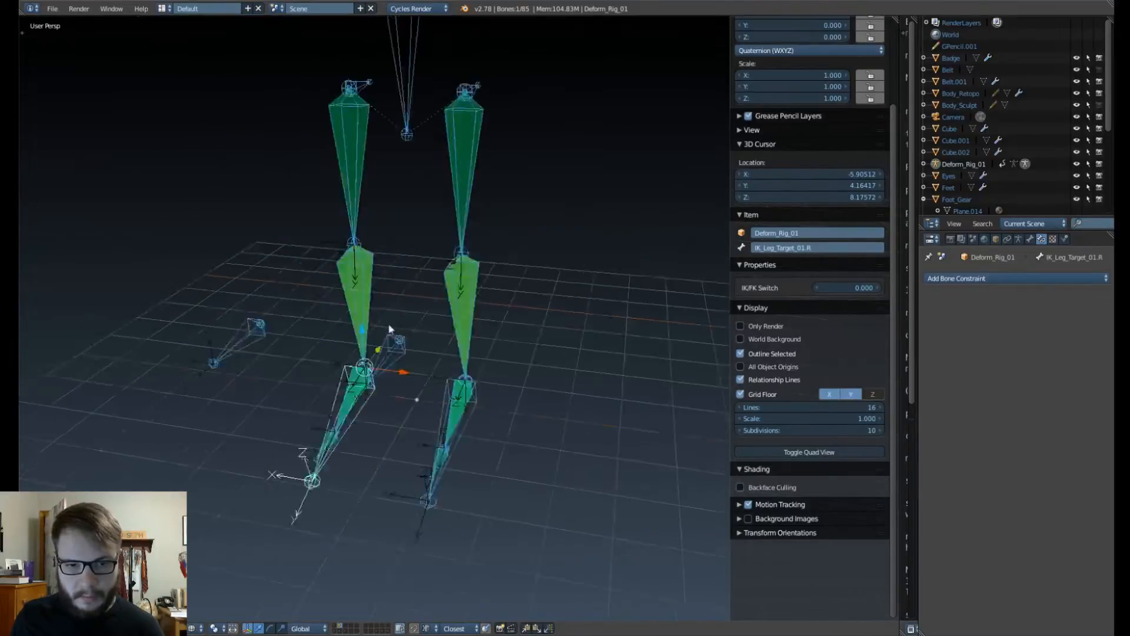
Step: Set the IK/FK Switch of the left hand target IK_Target_Hand_01.L to 0.000
scroll(371, 284, down, 1)
shift+middle_drag(367, 200, 363, 242)
scroll(449, 288, up, 3)
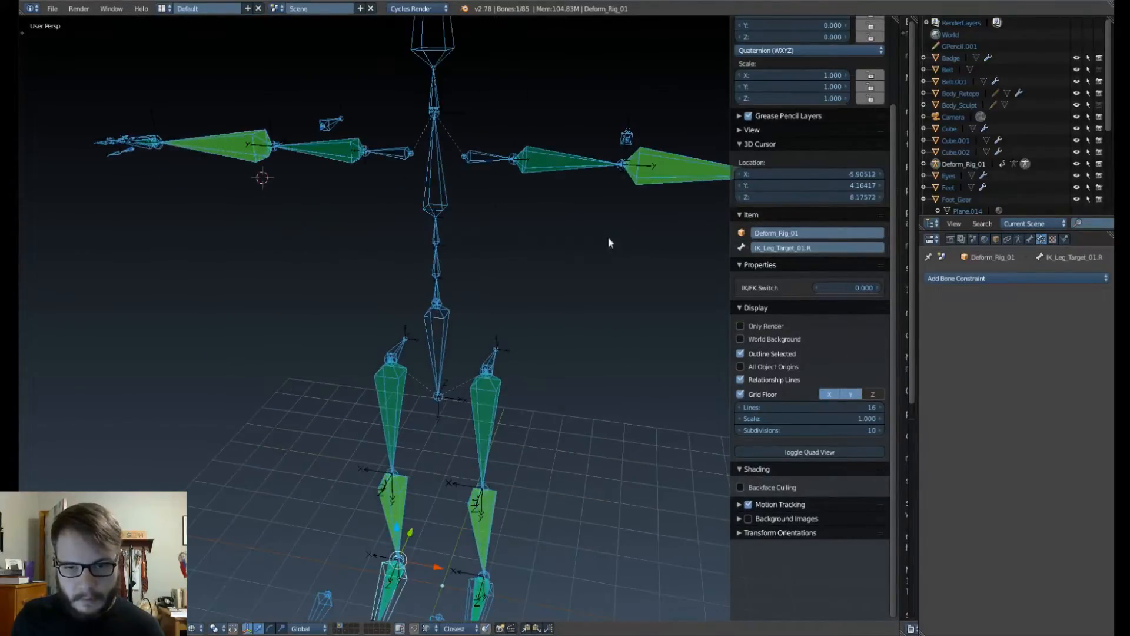
shift+middle_drag(688, 229, 315, 303)
scroll(314, 303, up, 4)
shift+middle_drag(144, 194, 345, 275)
right_click(380, 254)
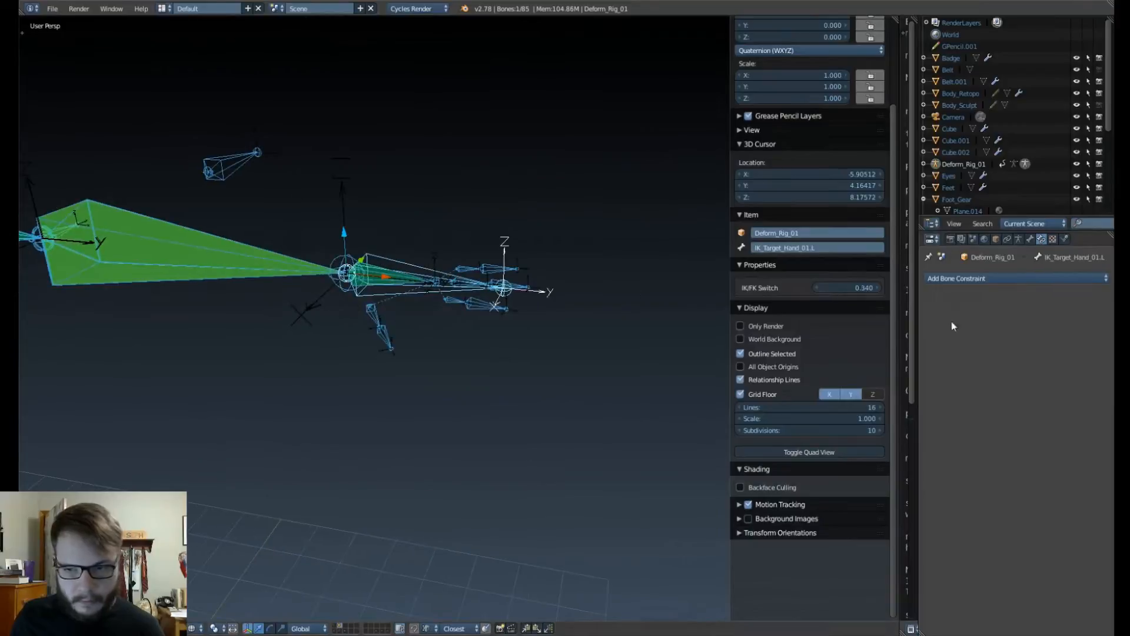
drag(864, 292, 816, 292)
Step: Set the IK/FK switch of the right hand target IK_Target_Hand_01.R to 0.000
scroll(435, 258, down, 6)
shift+middle_drag(239, 262, 654, 289)
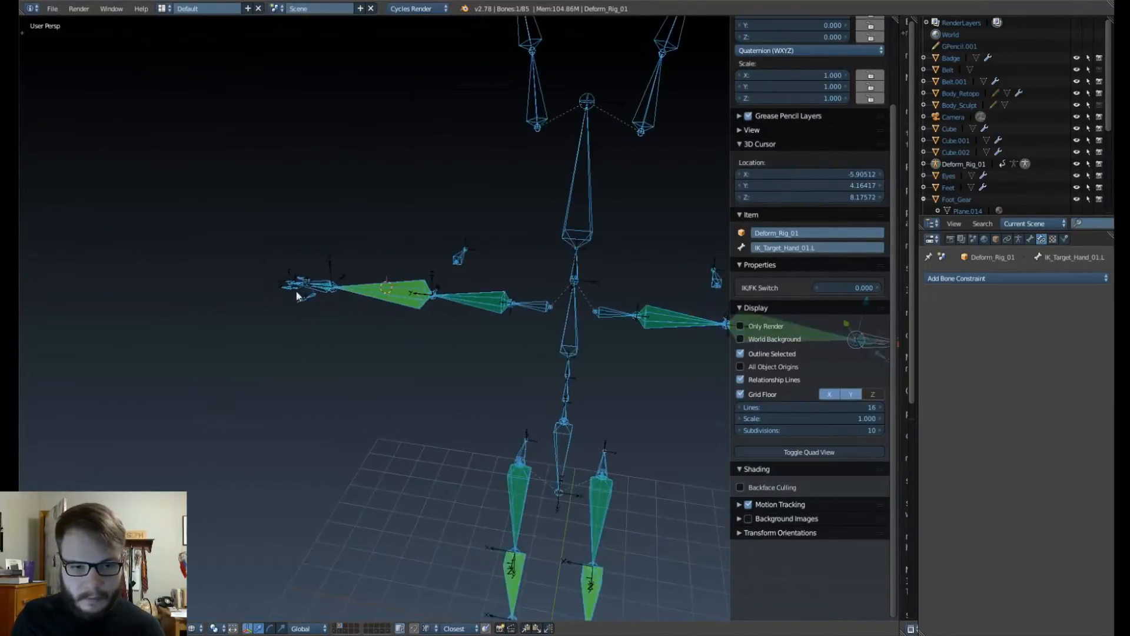
scroll(303, 285, up, 3)
right_click(221, 253)
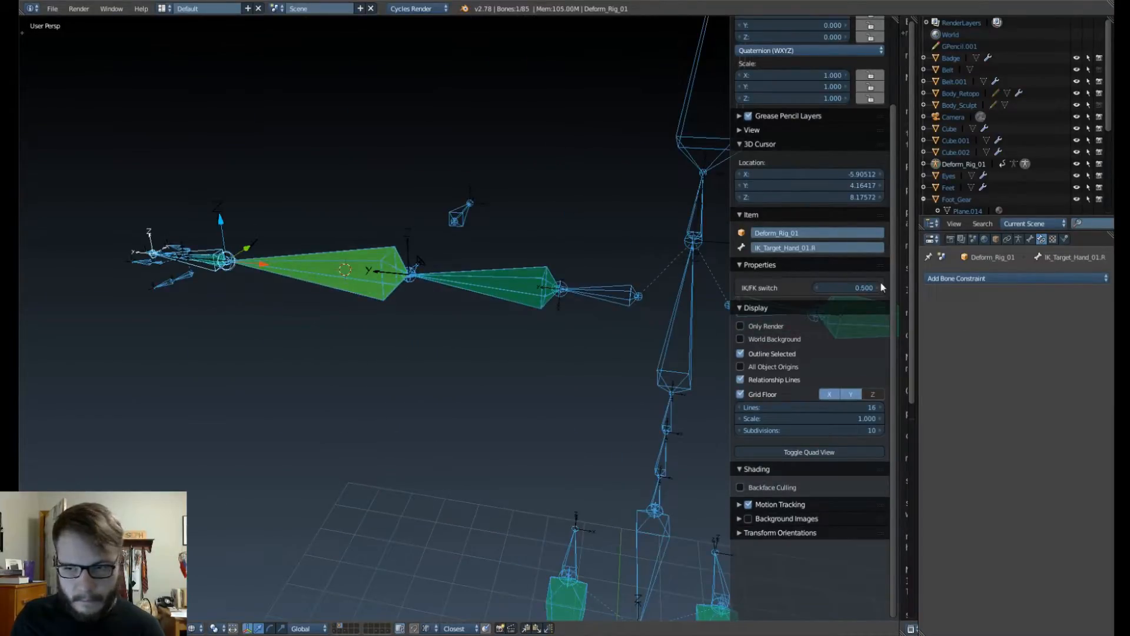
scroll(381, 313, down, 7)
shift+middle_drag(457, 430, 462, 386)
scroll(430, 288, up, 4)
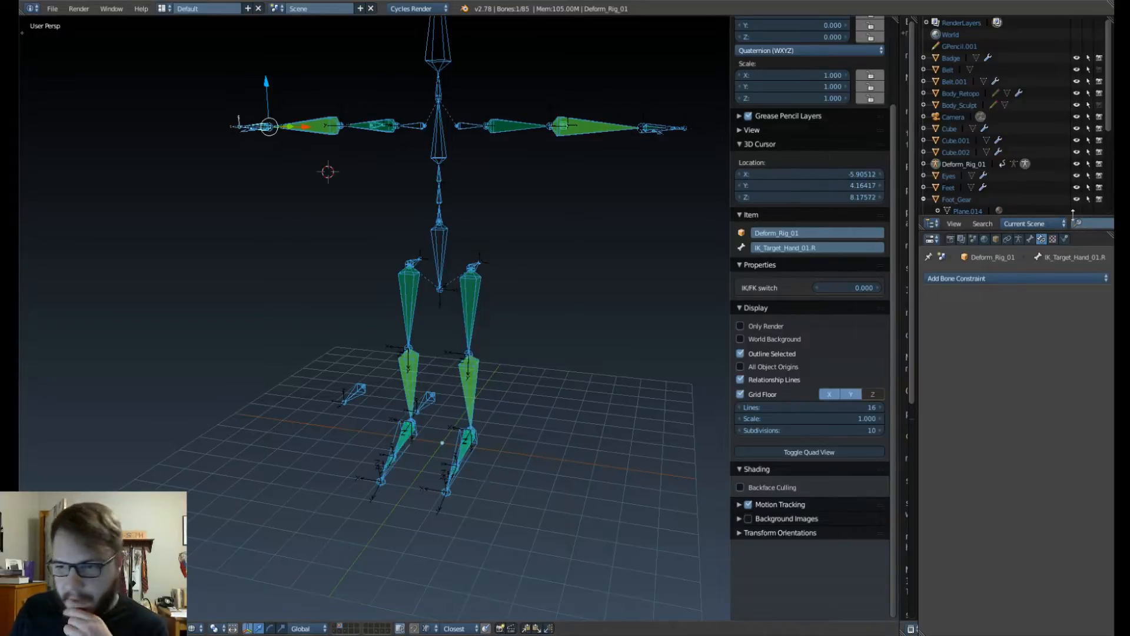
Step: Hide the MCH_bones, Def_Bones and FK_Bones layers of the armature, leaving only IK_Bones displayed
click(1018, 239)
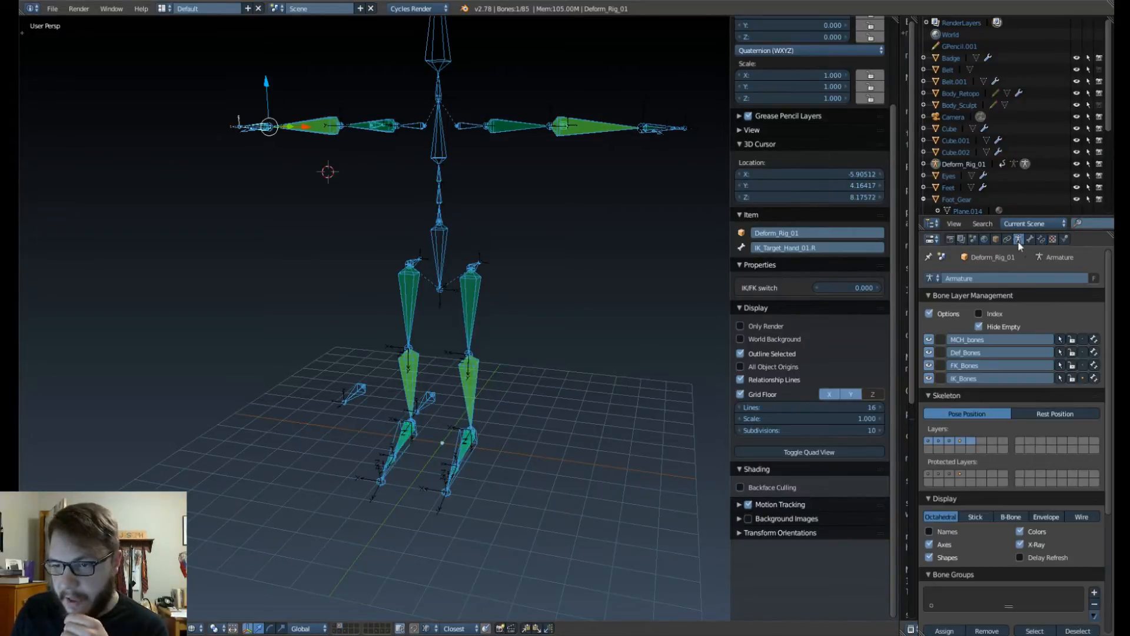
click(929, 352)
click(929, 365)
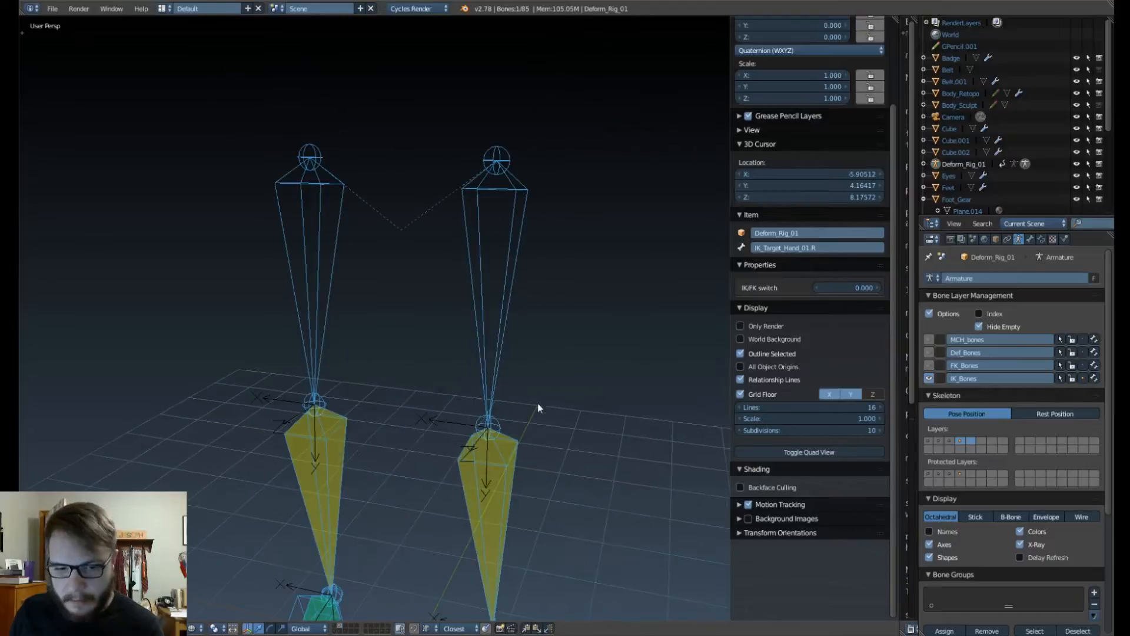
scroll(538, 402, up, 5)
scroll(503, 508, down, 5)
middle_drag(512, 442, 385, 420)
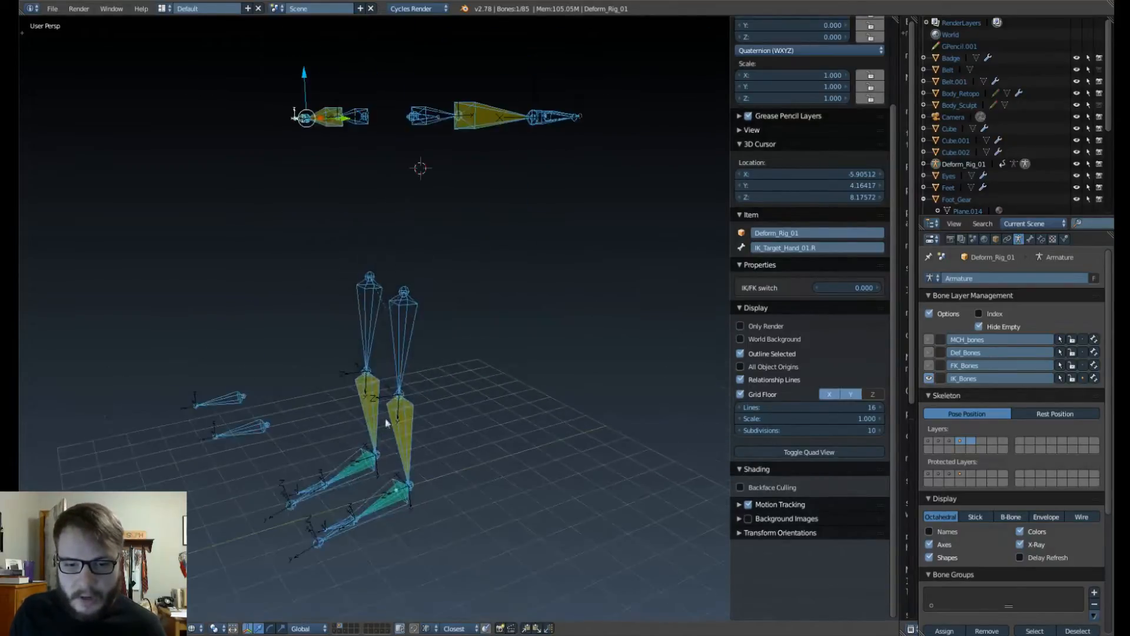
middle_drag(411, 311, 441, 323)
scroll(450, 303, up, 4)
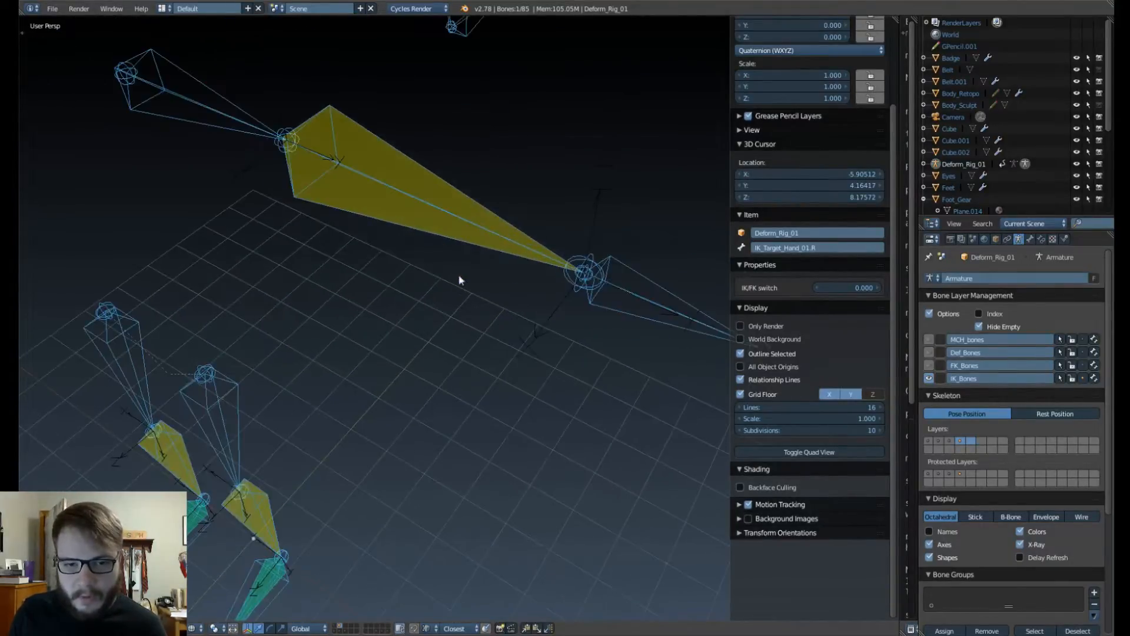
Step: Examine the left foot's IK bones and the Copy Transforms constraint on IK_Foot_01.L
scroll(564, 274, down, 3)
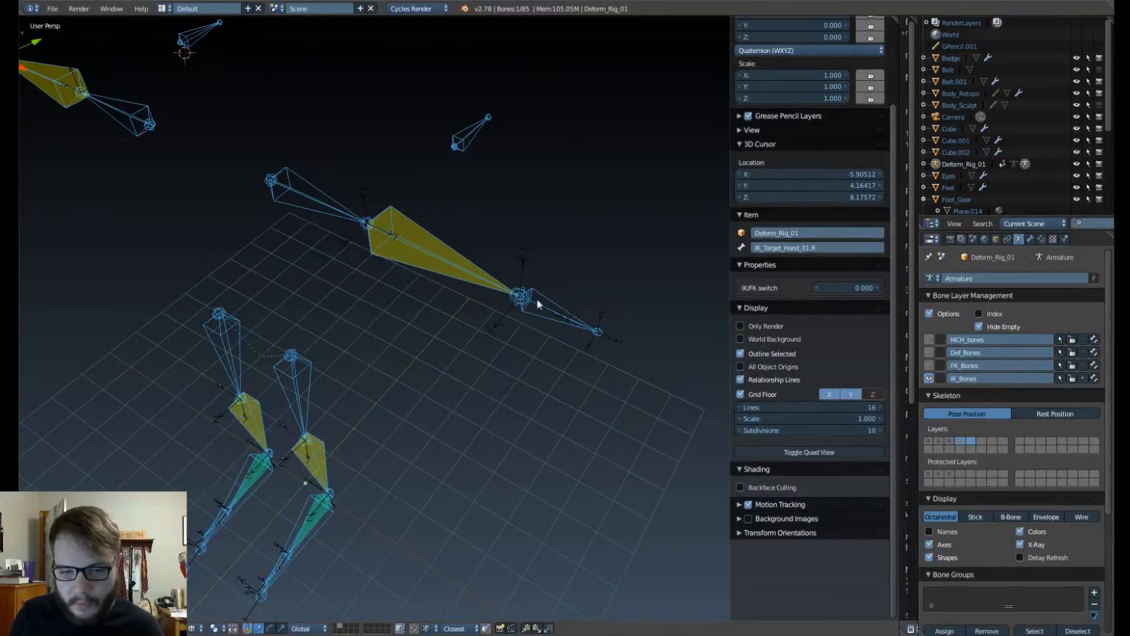
scroll(555, 317, up, 2)
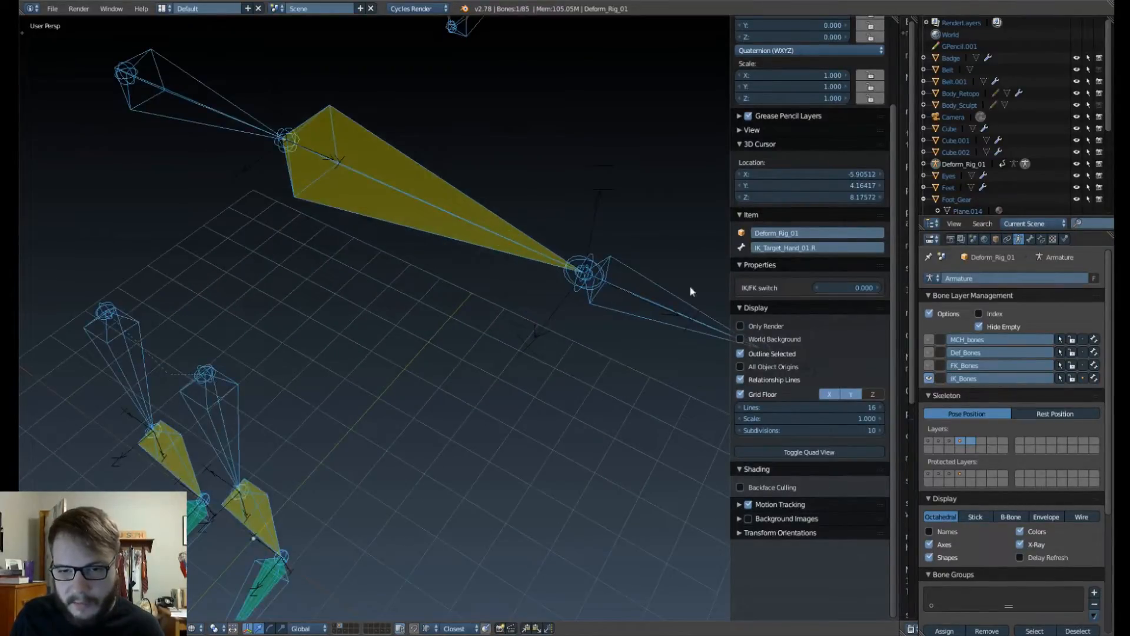
scroll(595, 359, down, 4)
scroll(560, 347, up, 3)
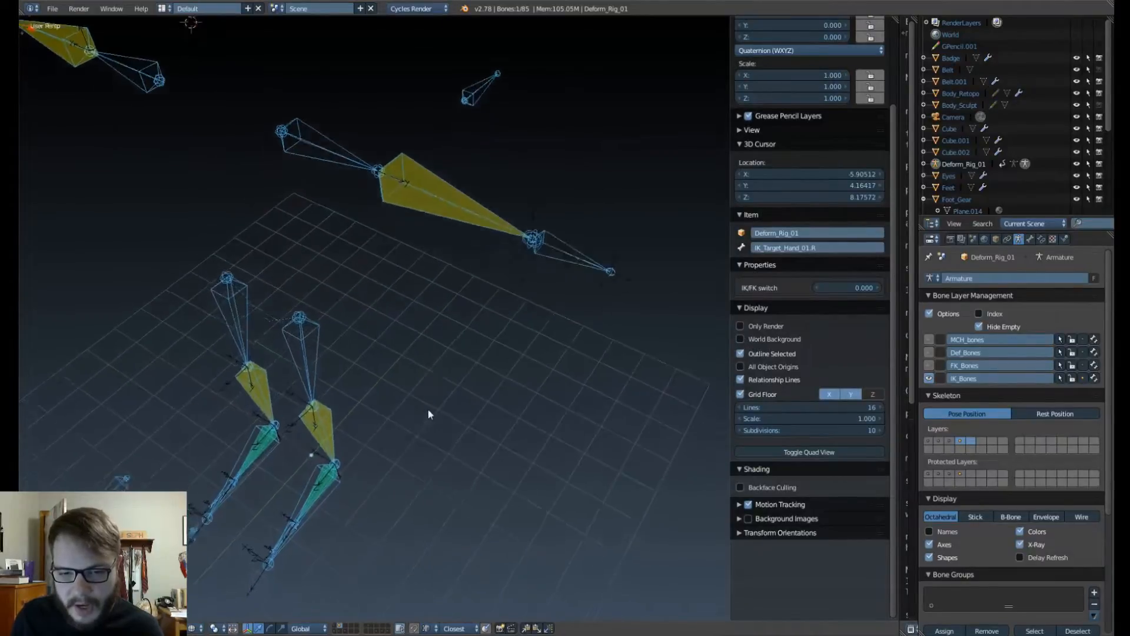
middle_drag(418, 384, 482, 411)
scroll(482, 411, up, 2)
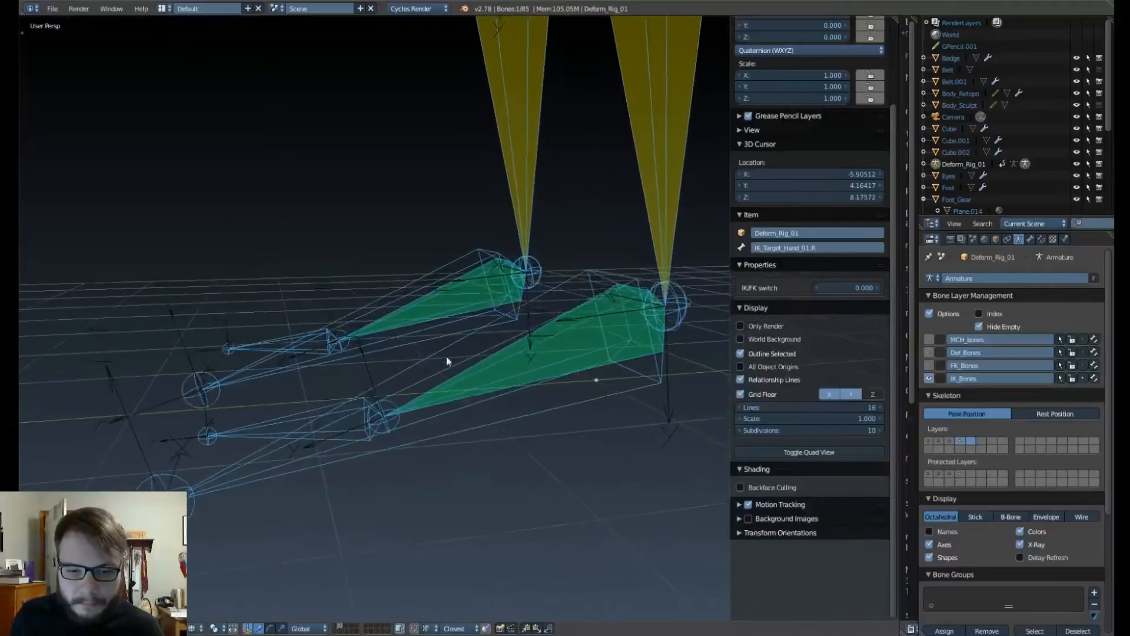
right_click(370, 400)
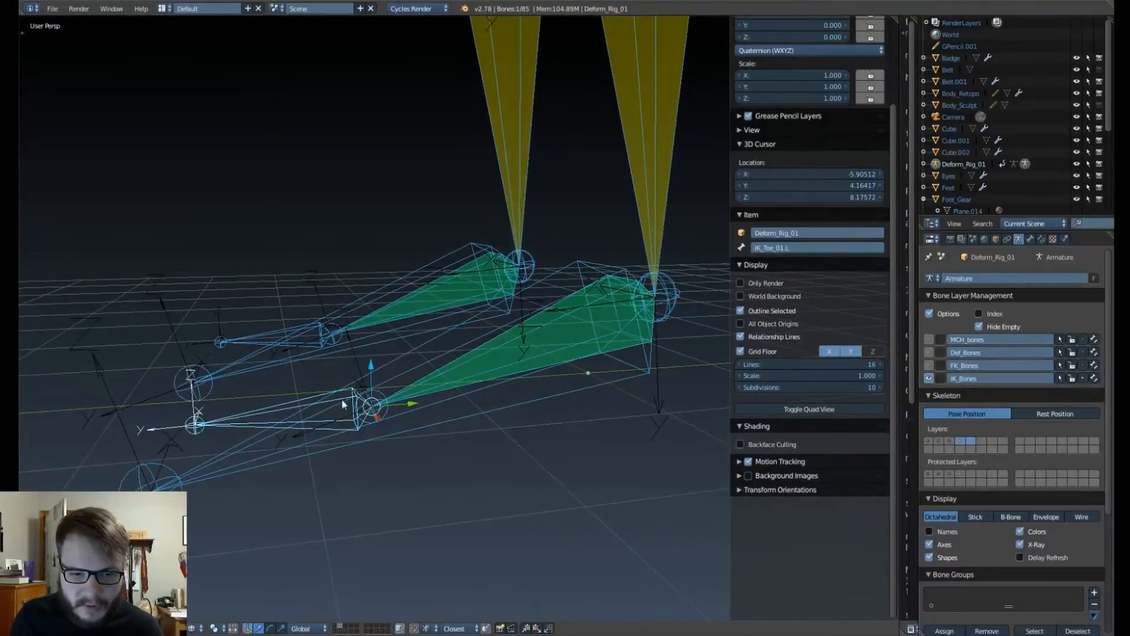
right_click(467, 356)
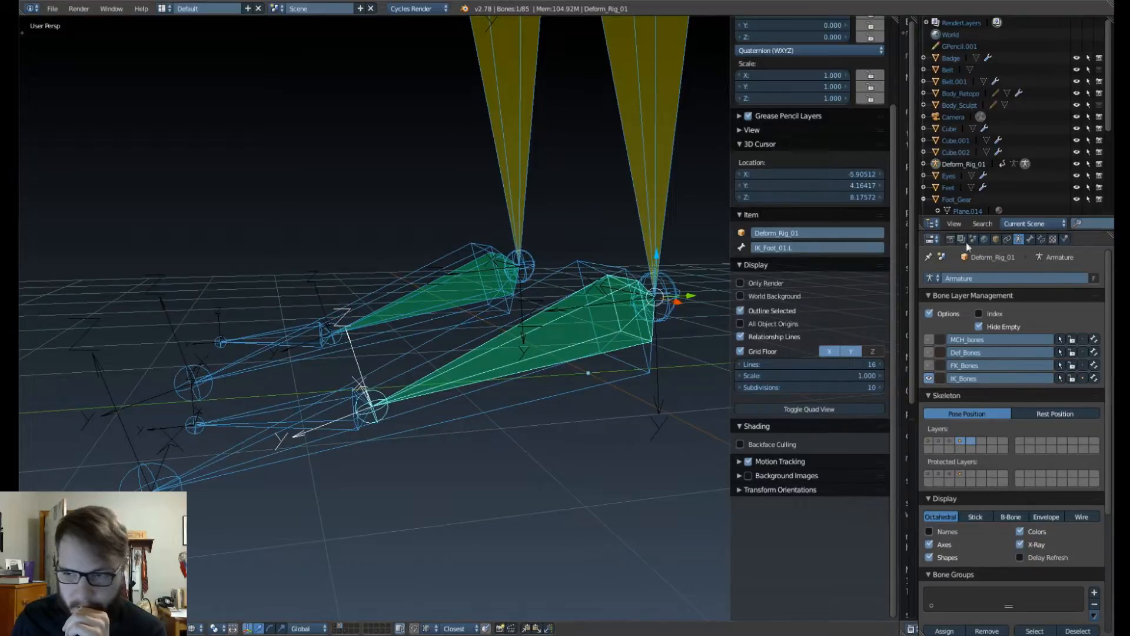
click(1041, 238)
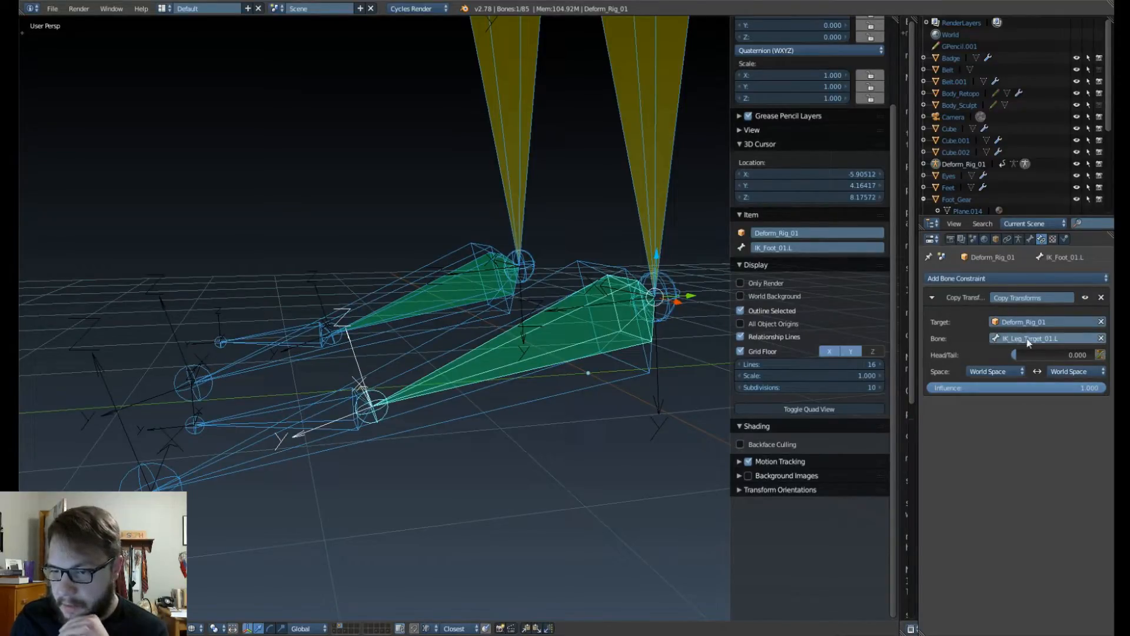
key(r)
right_click(608, 288)
Step: Try moving and rotating the left leg target IK_Leg_Target_01.L, and clear its rotation and location
scroll(606, 277, down, 3)
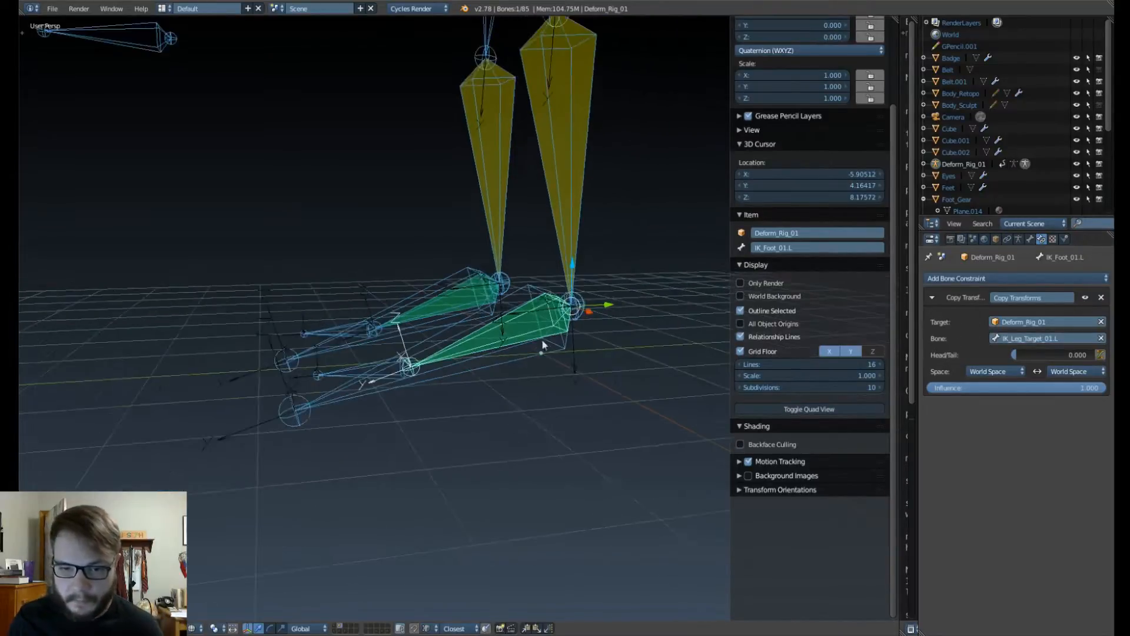
middle_drag(542, 339, 645, 346)
right_click(544, 345)
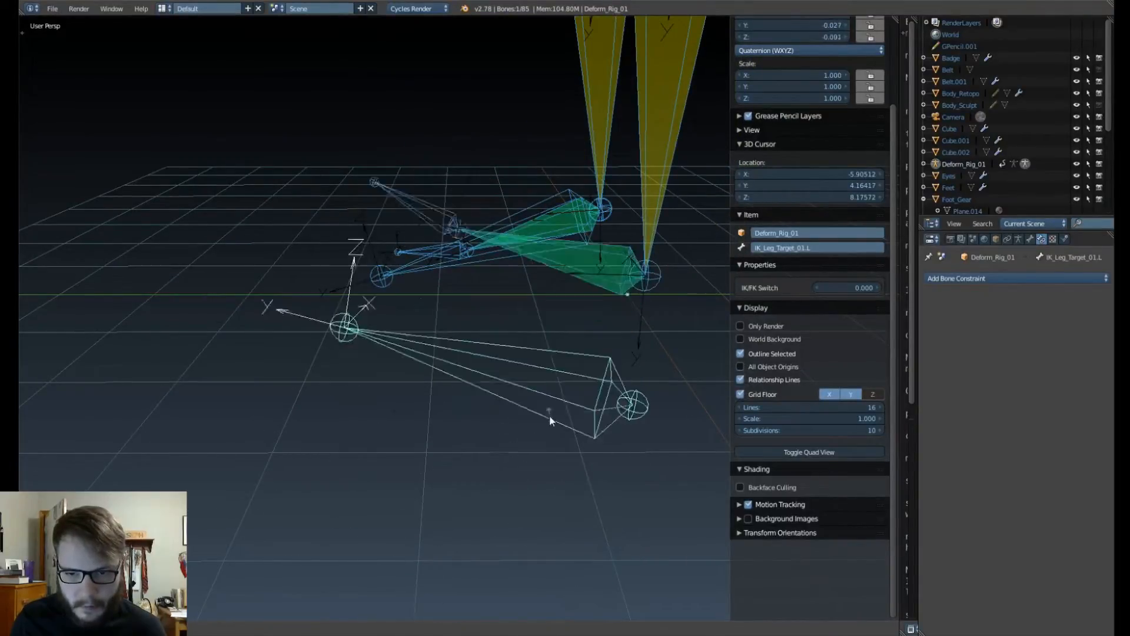
click(574, 423)
key(alt+r)
key(alt+g)
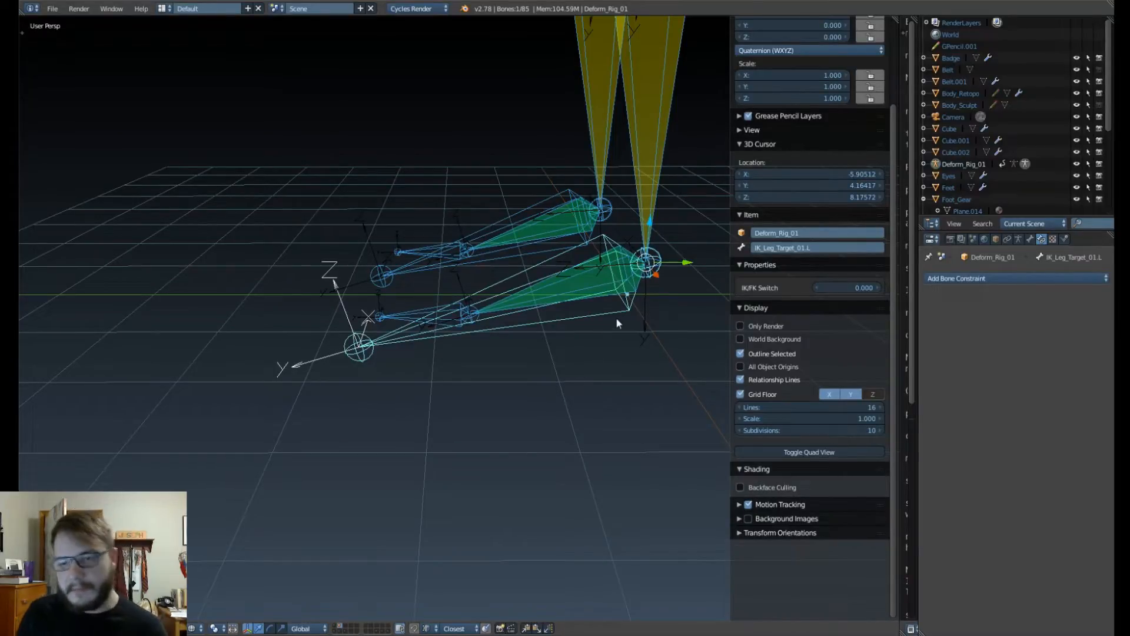
Step: Hide the 3D view's properties region and enlarge the text editor so the Foot Roll Notes are readable beside the feet
key(n)
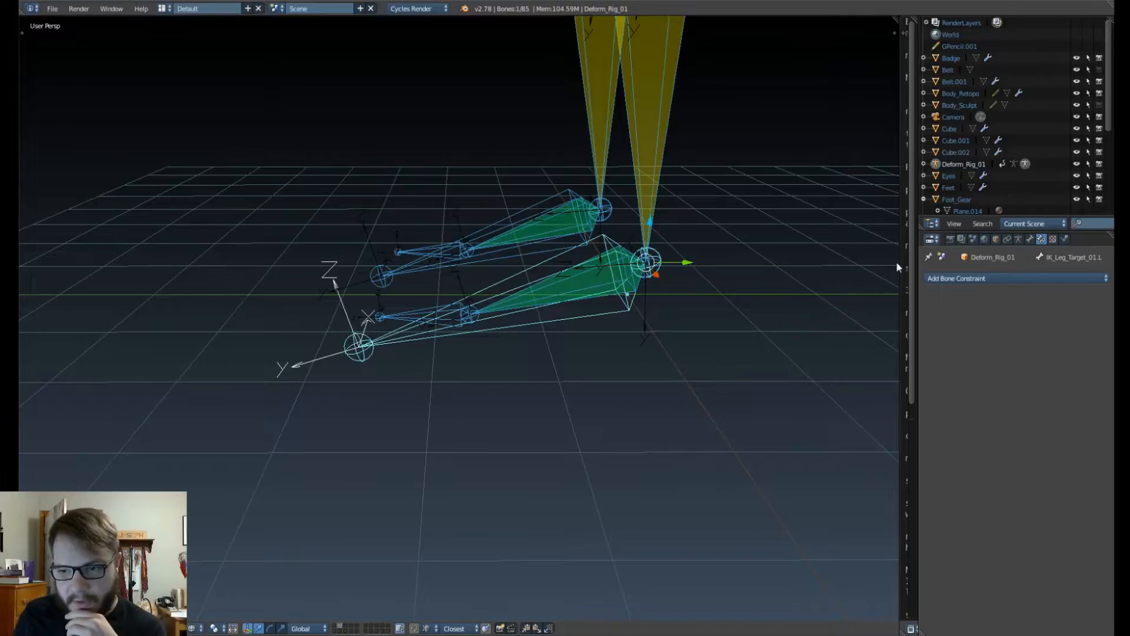
drag(899, 267, 594, 344)
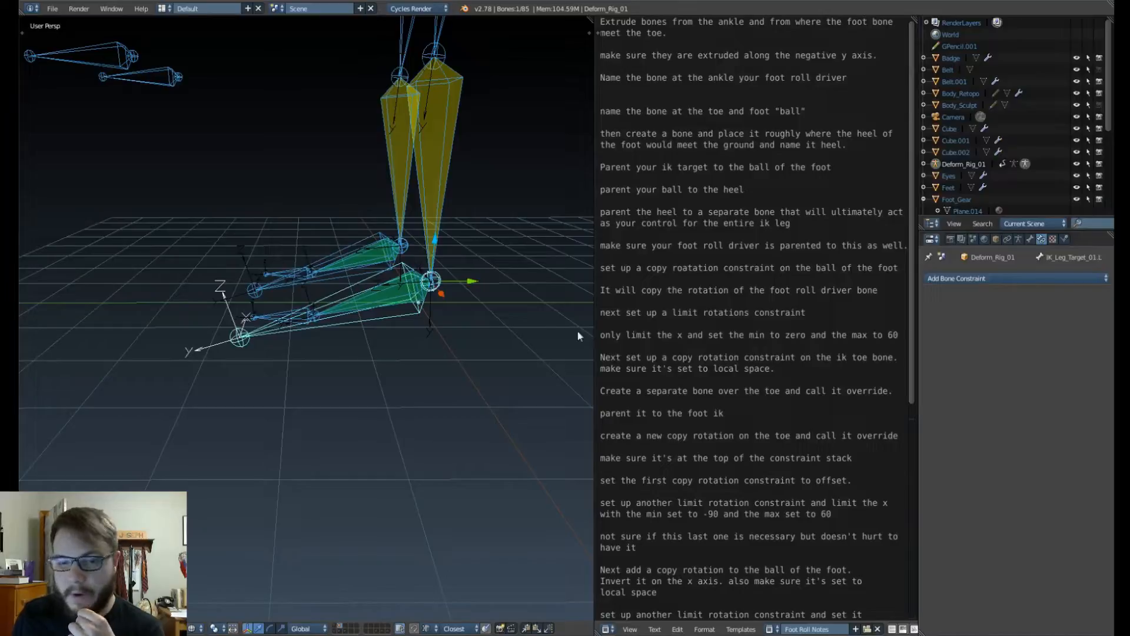
scroll(443, 341, up, 1)
scroll(443, 343, up, 2)
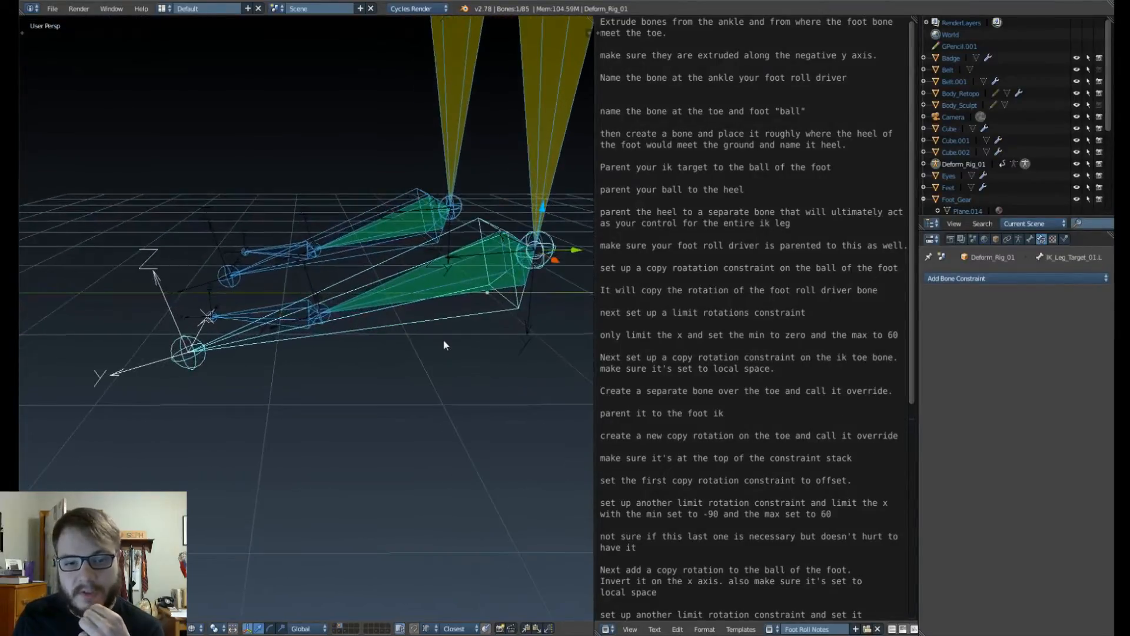
shift+middle_drag(430, 340, 326, 555)
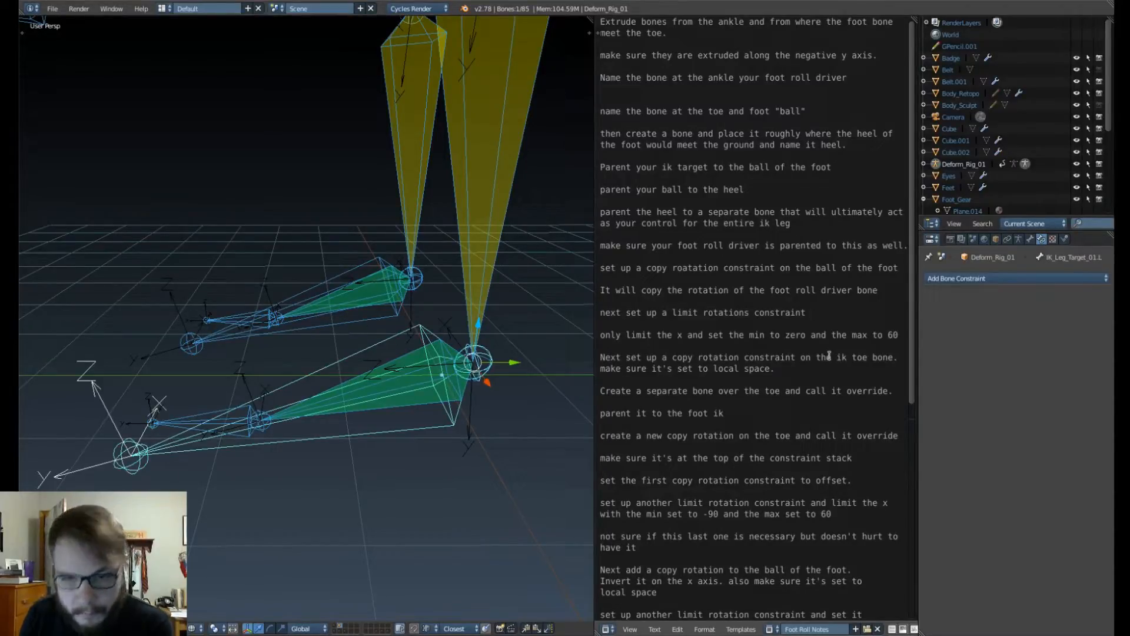
Step: Switch the Deform_Rig_01 armature to Edit Mode and display its armature data settings
scroll(417, 361, down, 6)
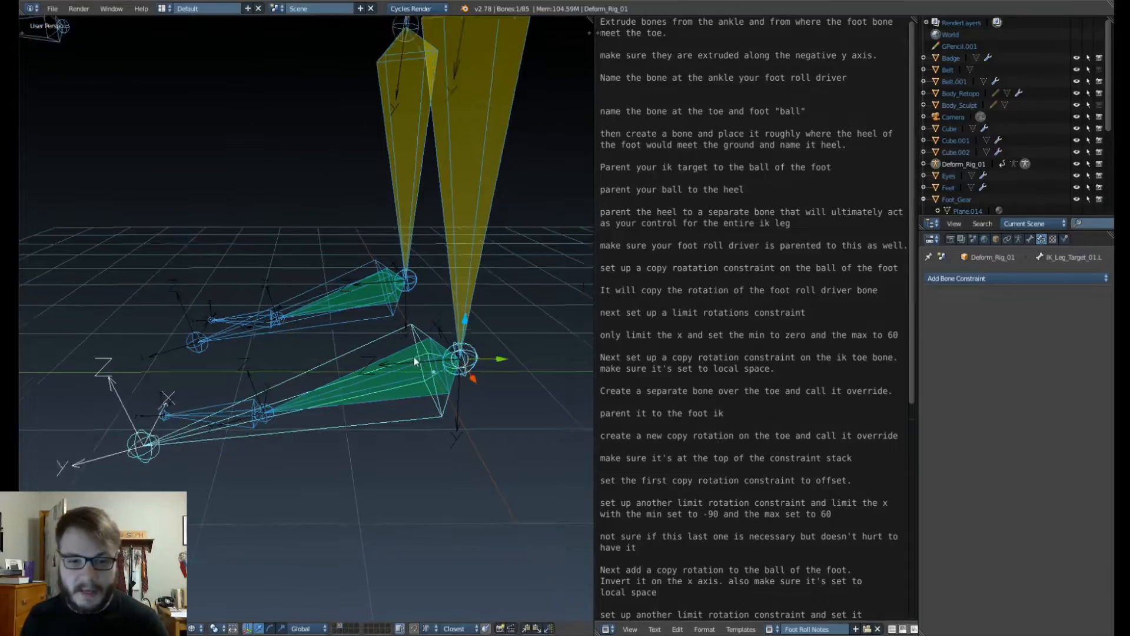
scroll(256, 306, down, 4)
middle_drag(255, 306, 400, 296)
scroll(409, 326, up, 6)
scroll(415, 308, down, 6)
key(Tab)
click(488, 296)
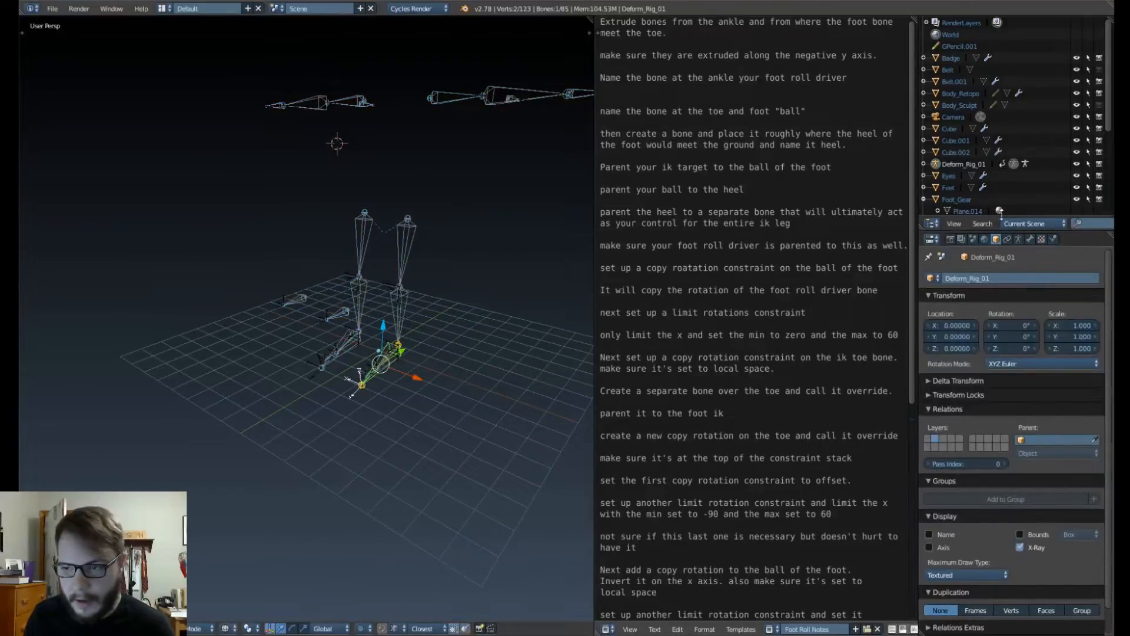
click(1018, 238)
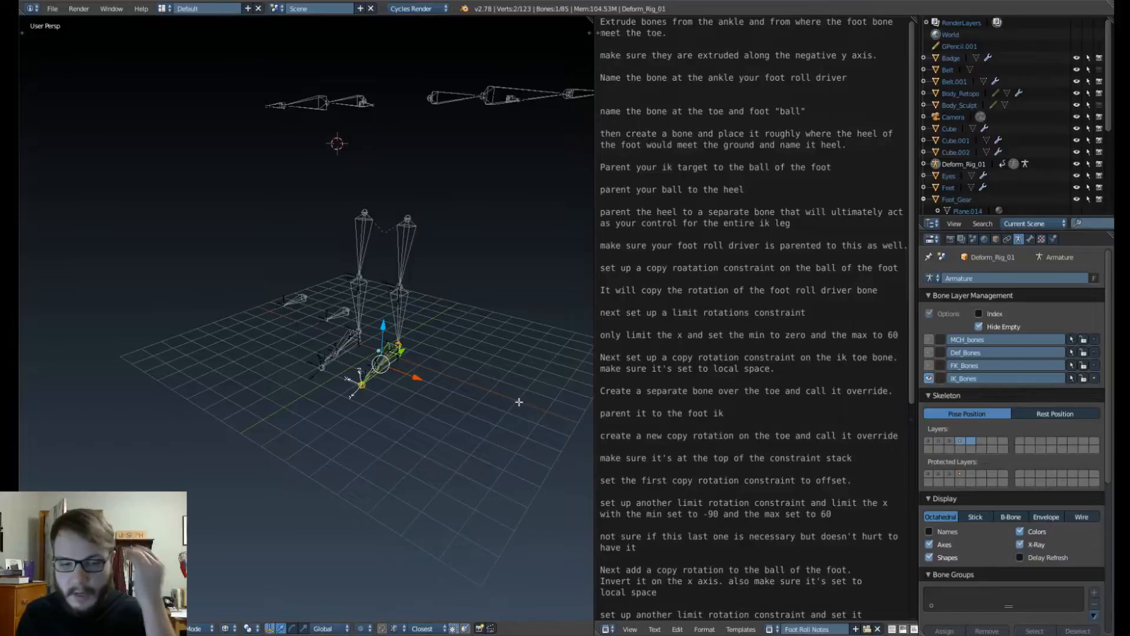
middle_drag(535, 415, 427, 362)
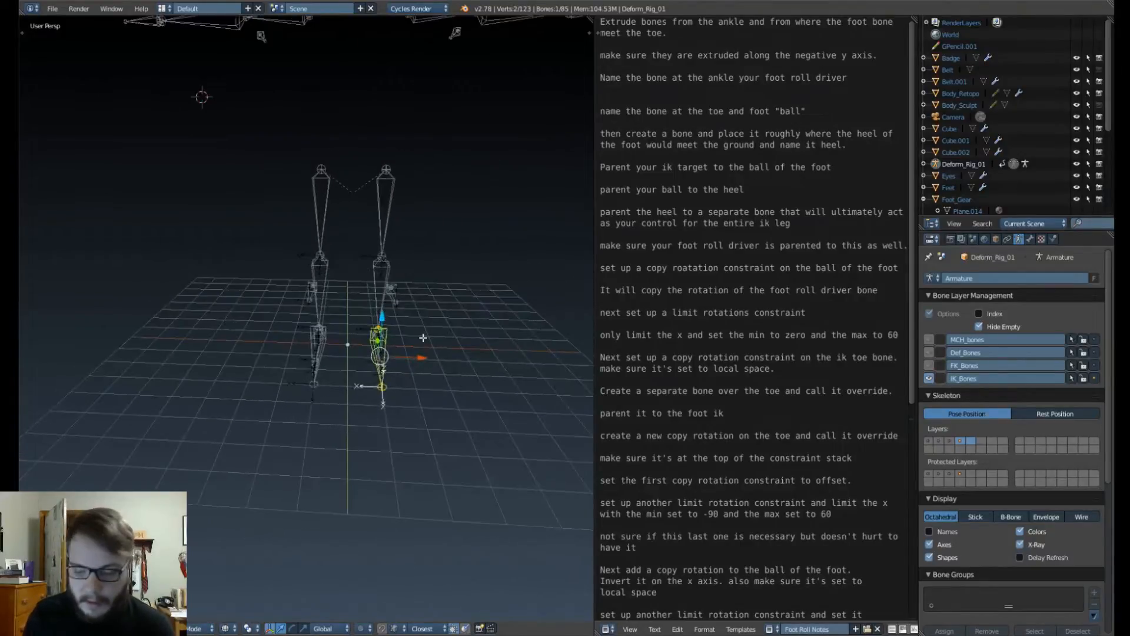
Step: In front view, add the right-side IK bones and the left arm bones to the selection and hide all selected bones
key(KP_1)
scroll(400, 333, down, 3)
key(b)
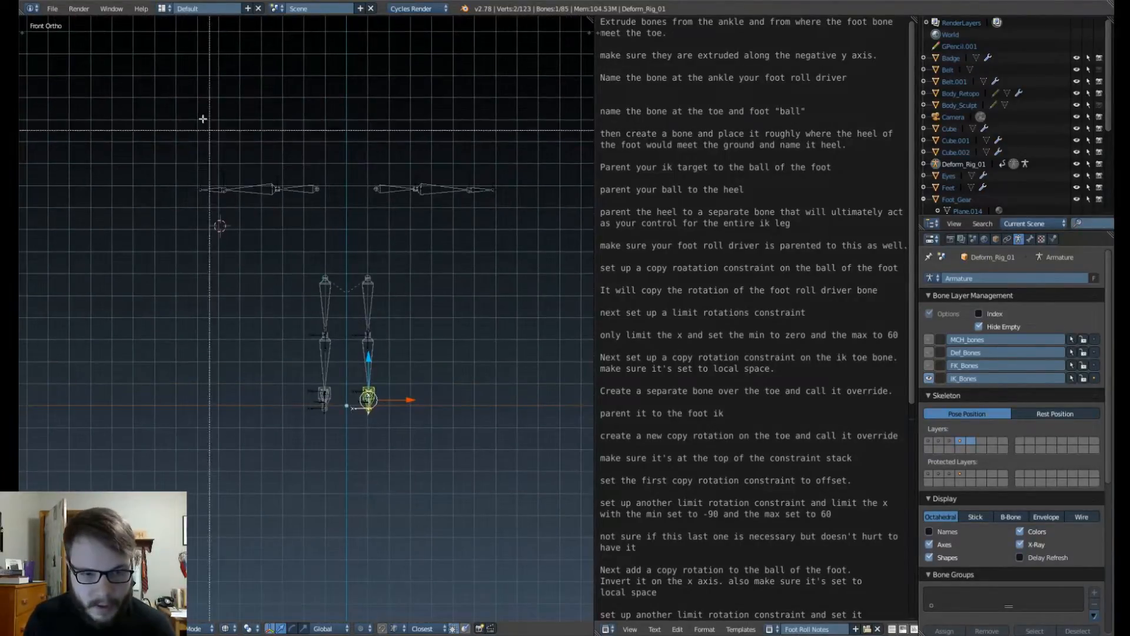
drag(161, 78, 348, 454)
key(b)
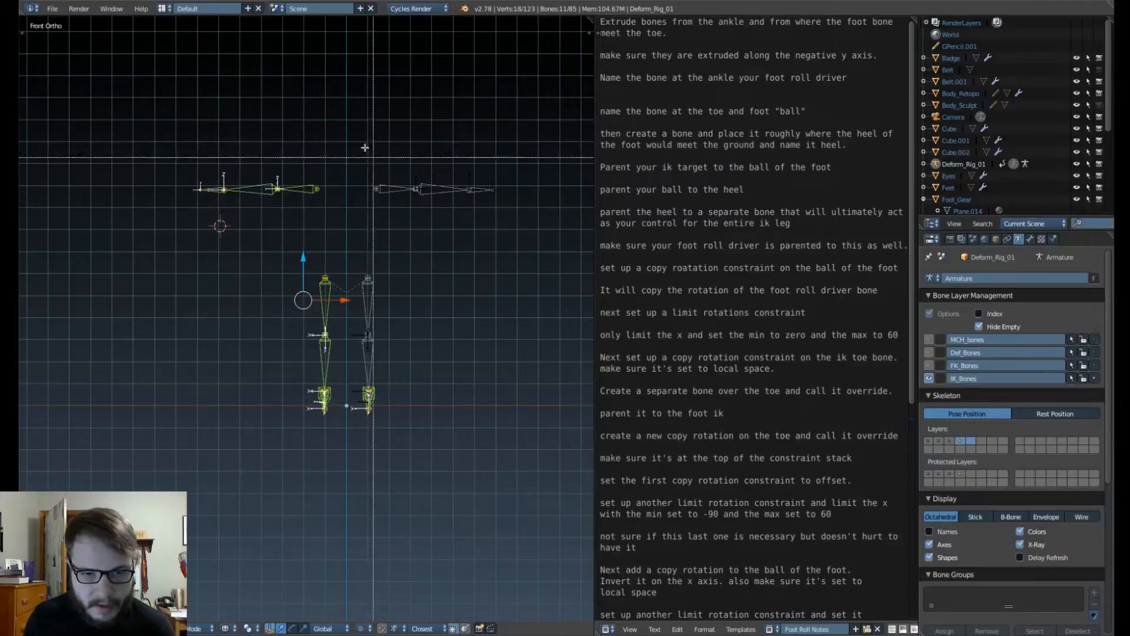
drag(351, 146, 531, 225)
key(h)
scroll(452, 335, up, 6)
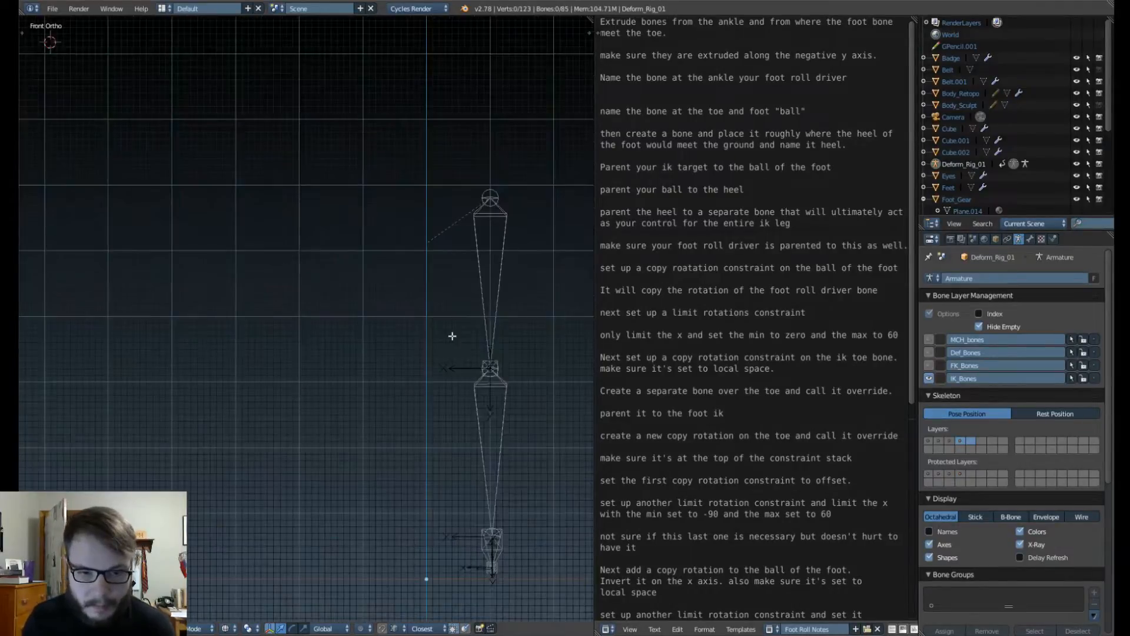
Step: Reveal the hidden bones, remove the left leg target from the selection, and hide the remaining selected bones again
key(KP_3)
scroll(412, 430, down, 2)
shift+middle_drag(421, 483, 308, 326)
scroll(308, 325, up, 5)
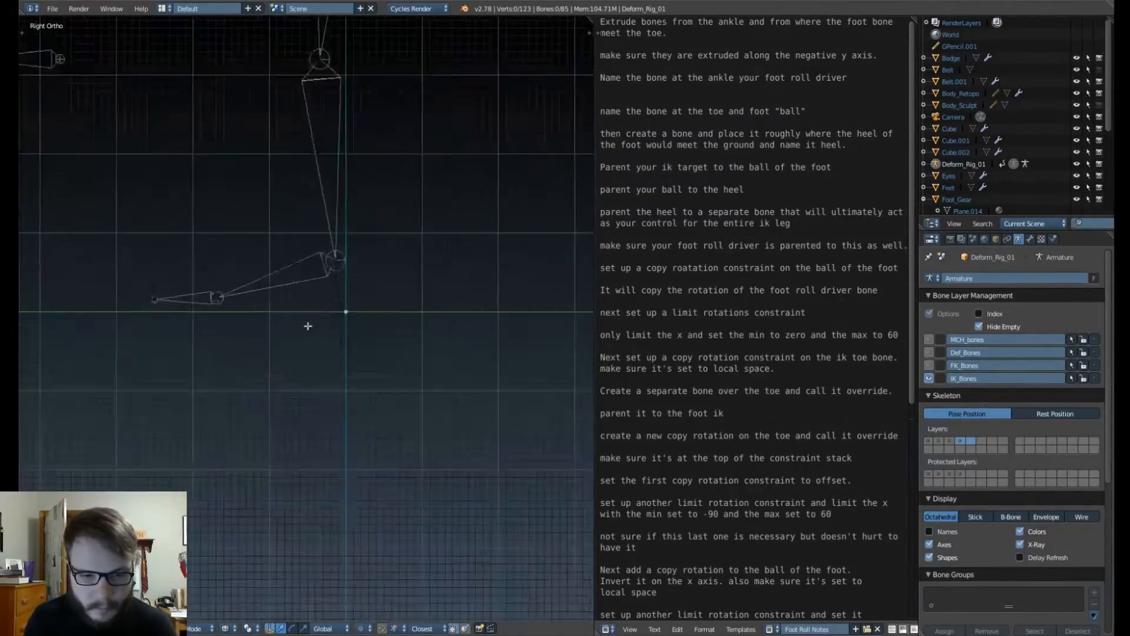
shift+middle_drag(244, 303, 310, 406)
scroll(311, 406, down, 3)
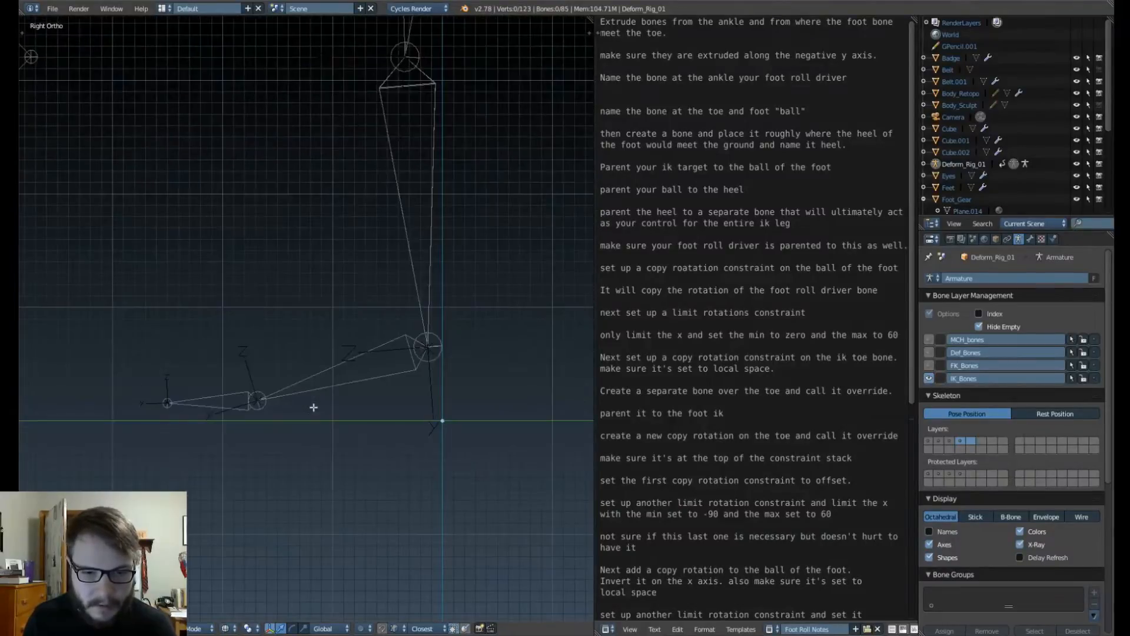
middle_drag(312, 406, 324, 337)
key(alt+h)
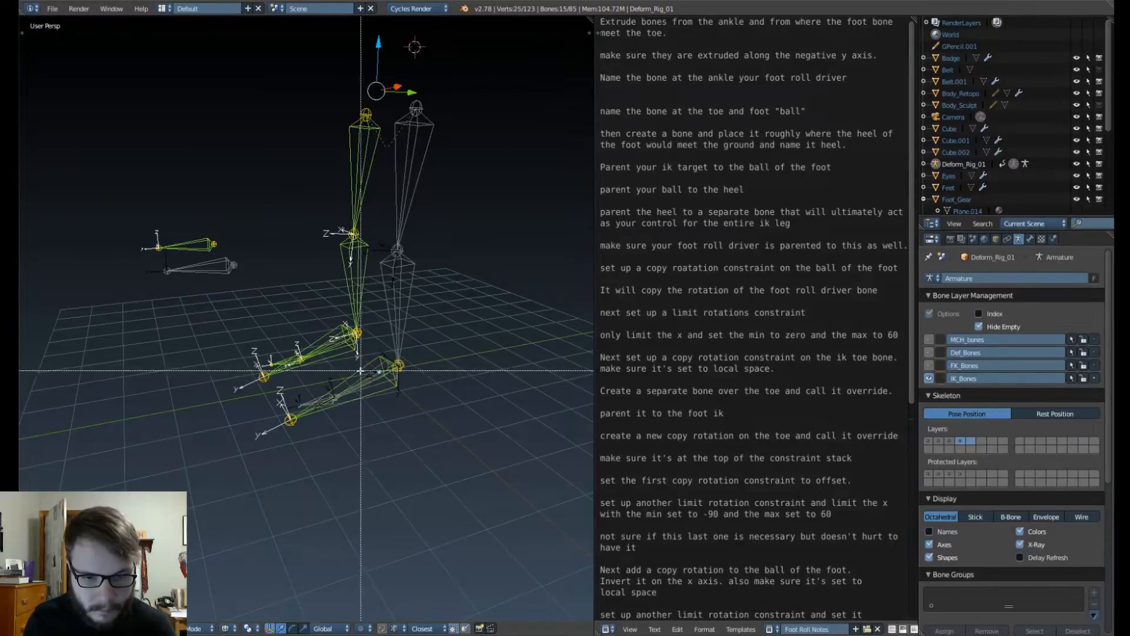
shift+right_click(377, 383)
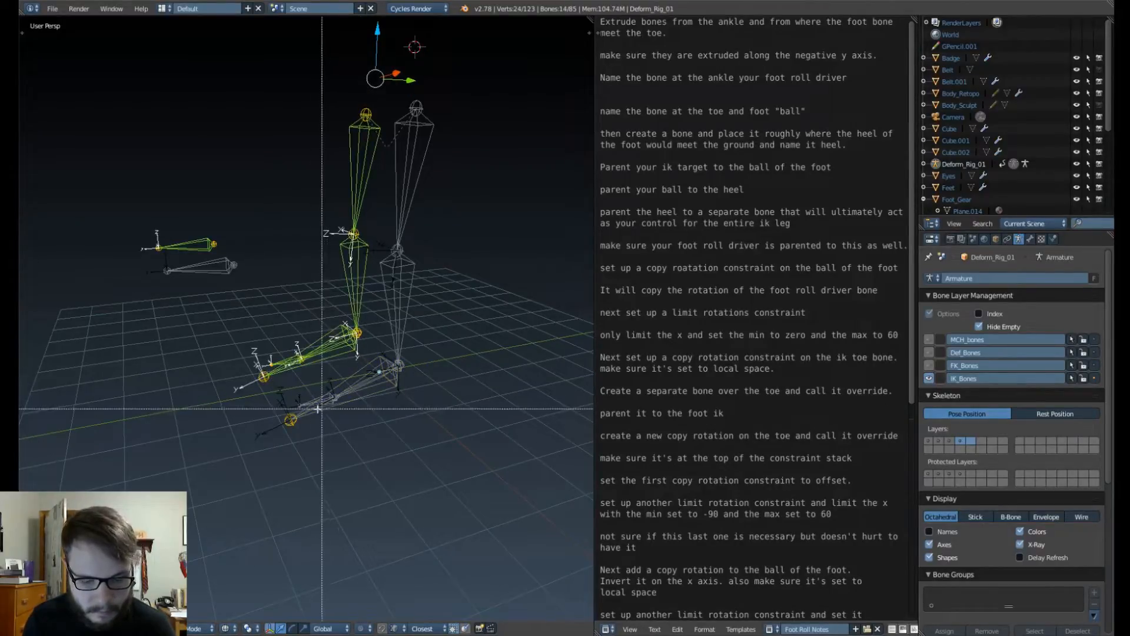
middle_drag(336, 409, 357, 449)
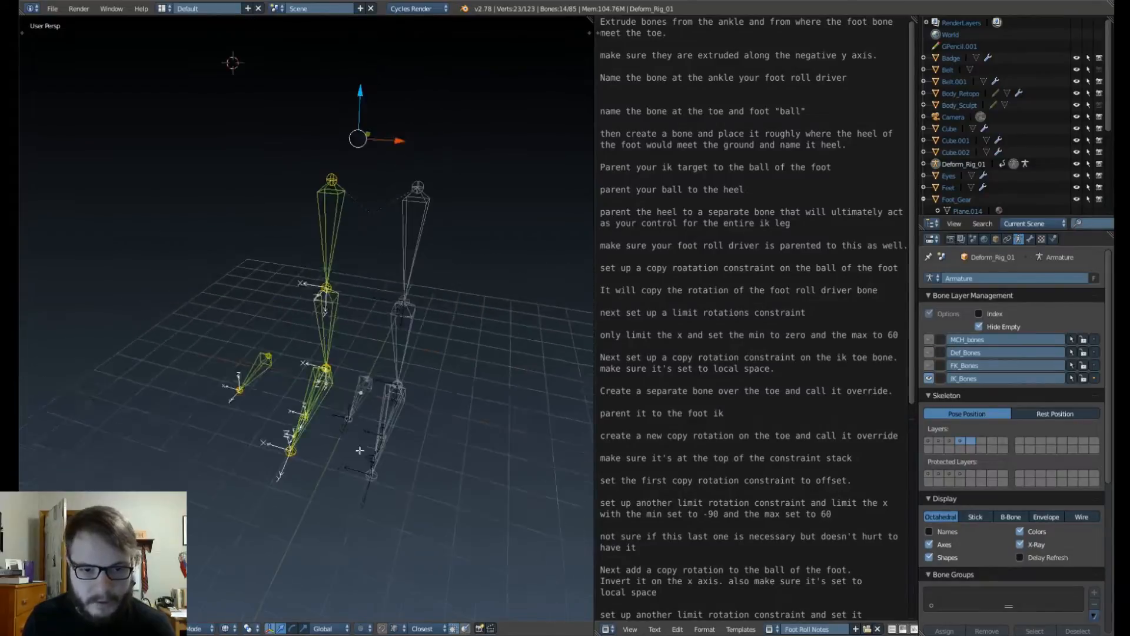
scroll(337, 322, down, 4)
scroll(336, 322, up, 4)
scroll(336, 318, down, 3)
key(h)
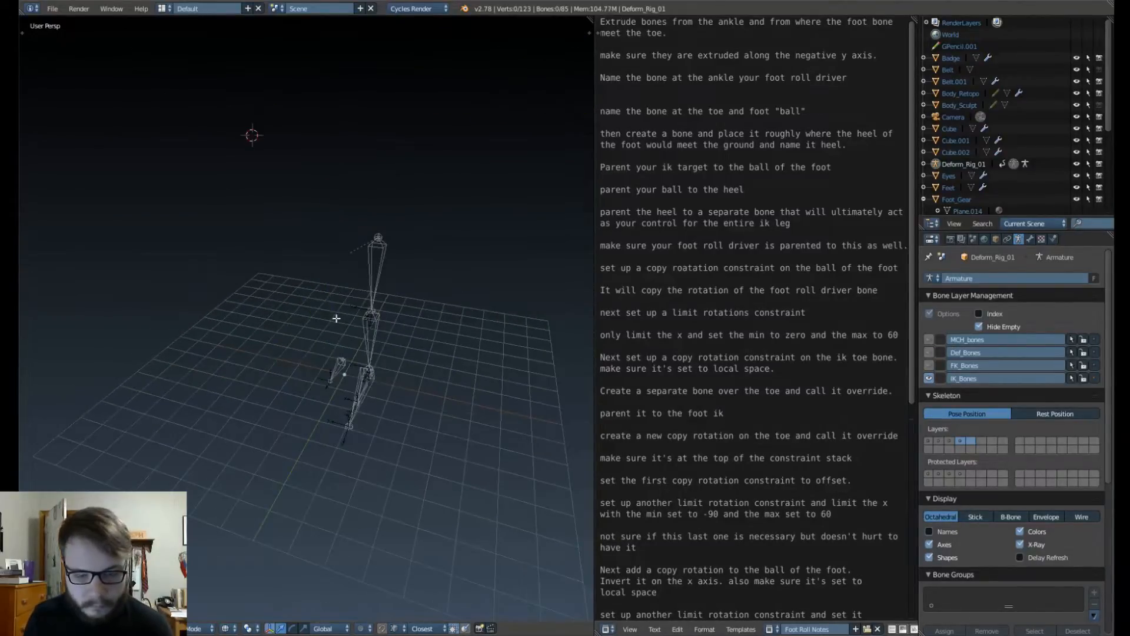
Step: Frame the left foot in right side view and select the ankle joint at the end of the shin bone
scroll(393, 360, up, 6)
key(KP_3)
scroll(406, 377, up, 3)
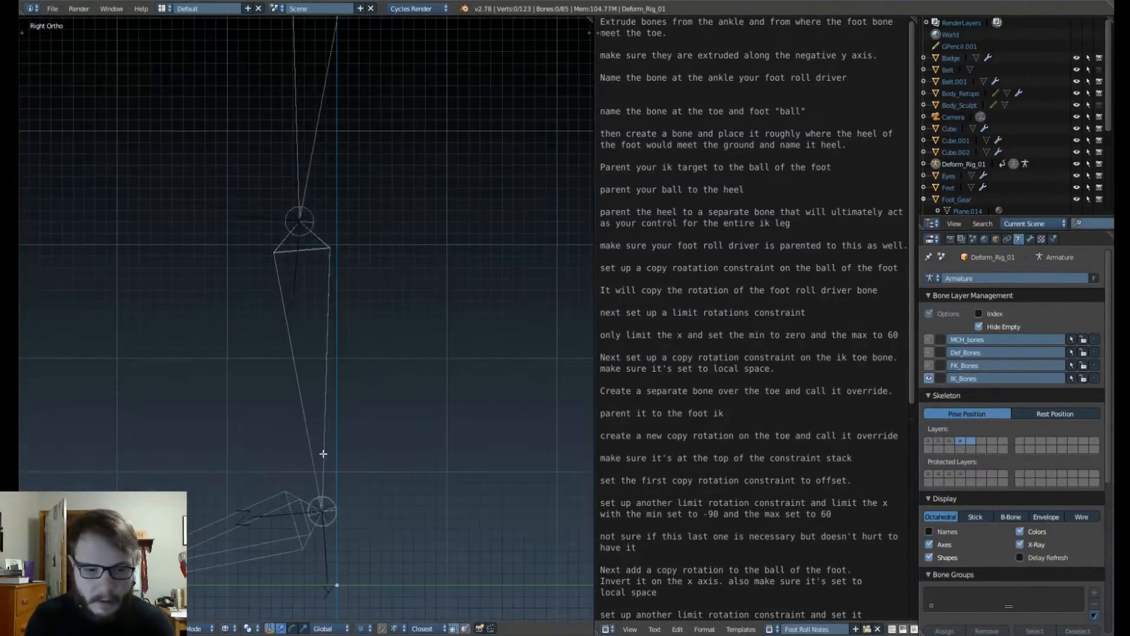
shift+middle_drag(254, 507, 373, 204)
shift+middle_drag(398, 256, 382, 387)
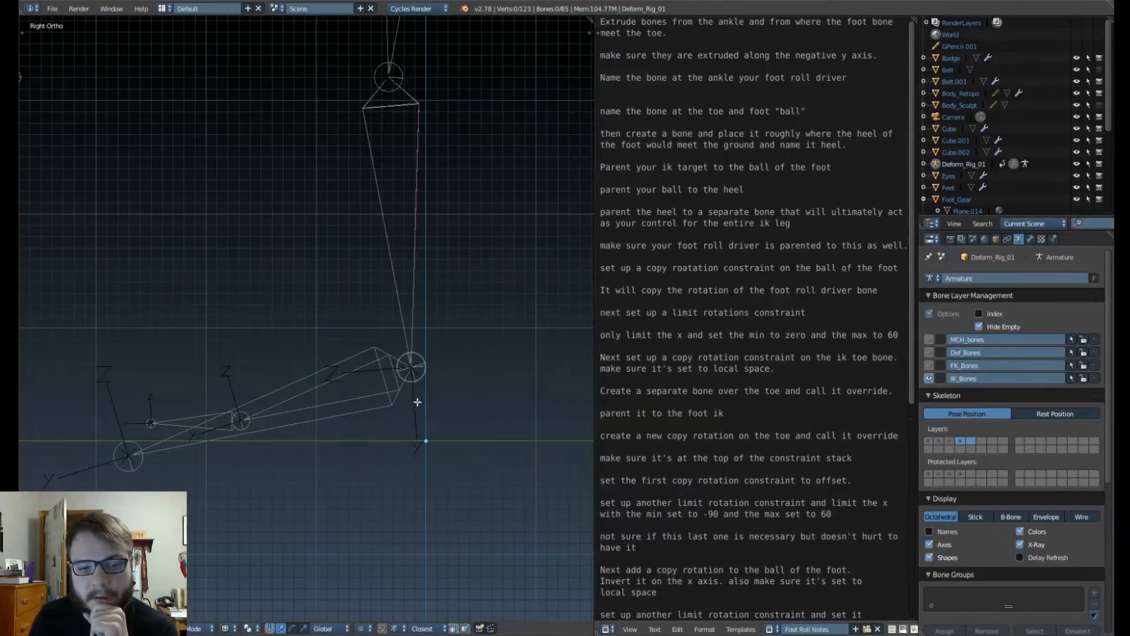
right_click(420, 373)
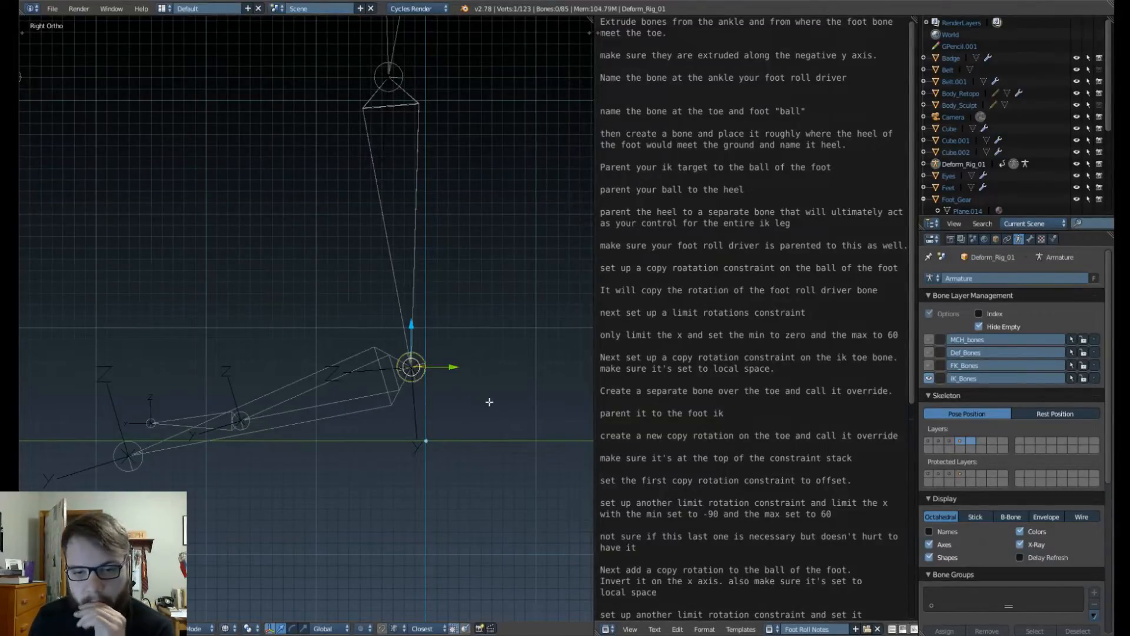
Step: Show the properties region of the 3D view and resize it and the neighbouring areas to give the foot bones more room
key(n)
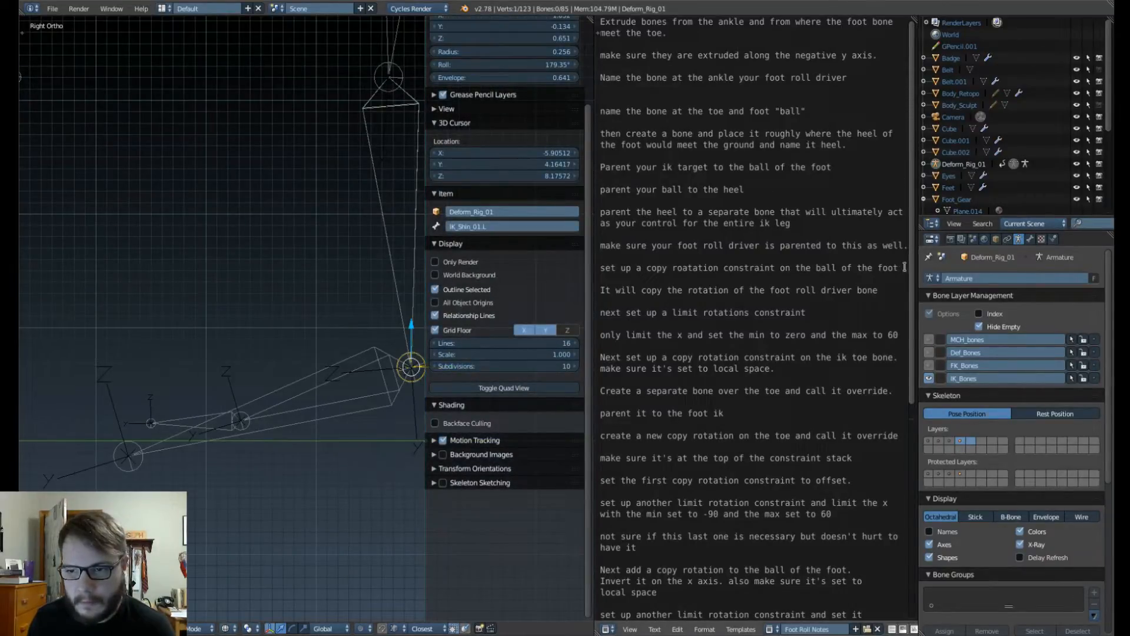
drag(921, 264, 964, 260)
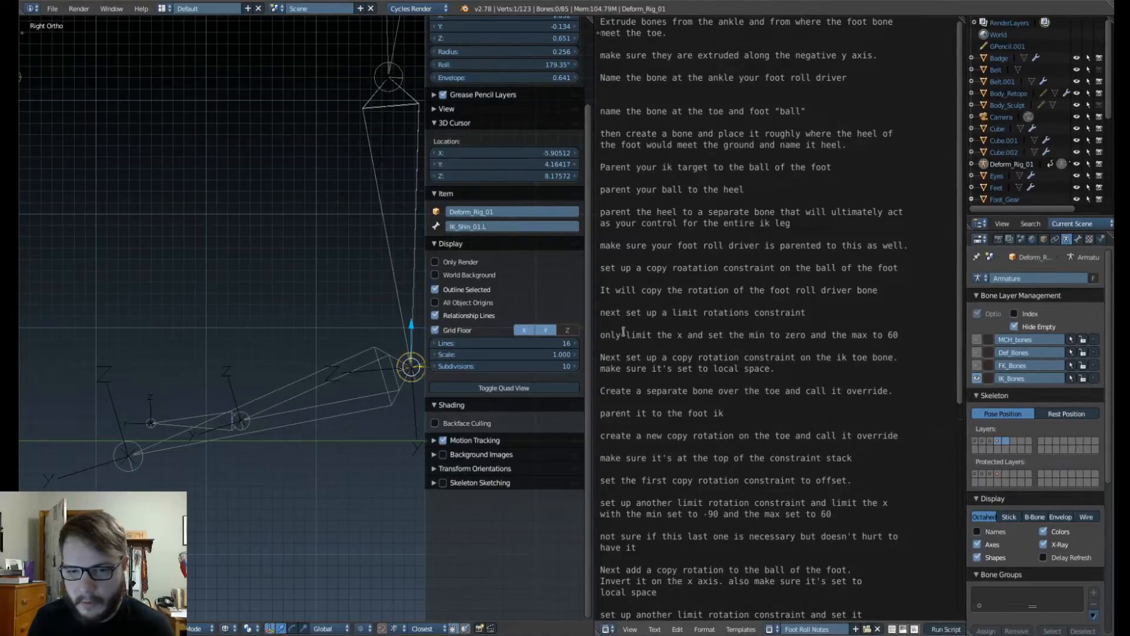
drag(592, 315, 635, 316)
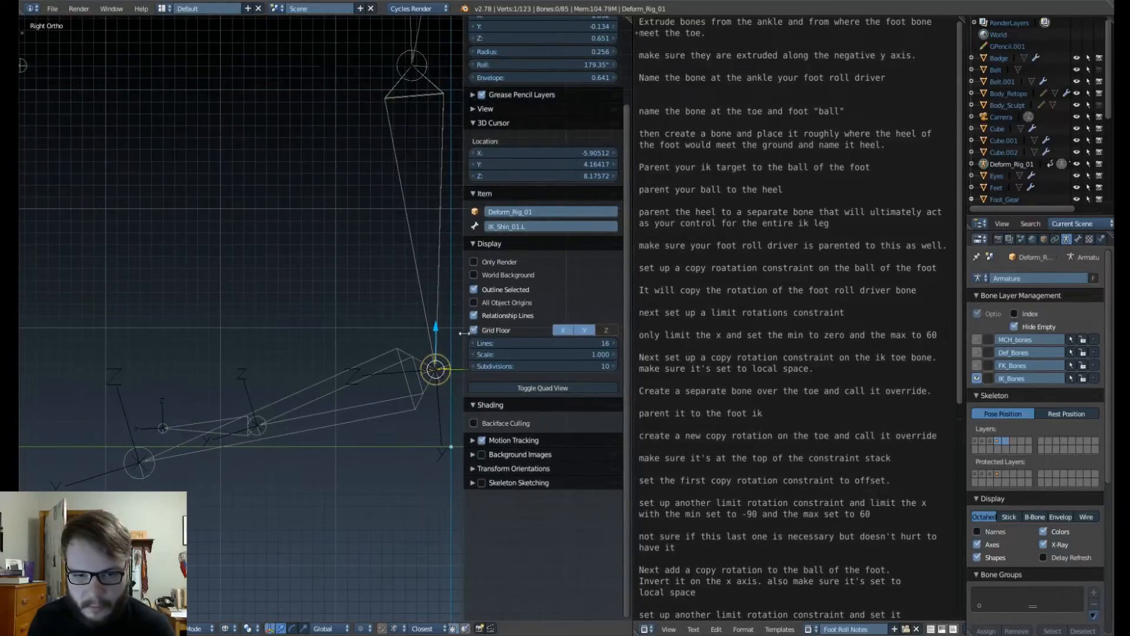
drag(463, 333, 522, 333)
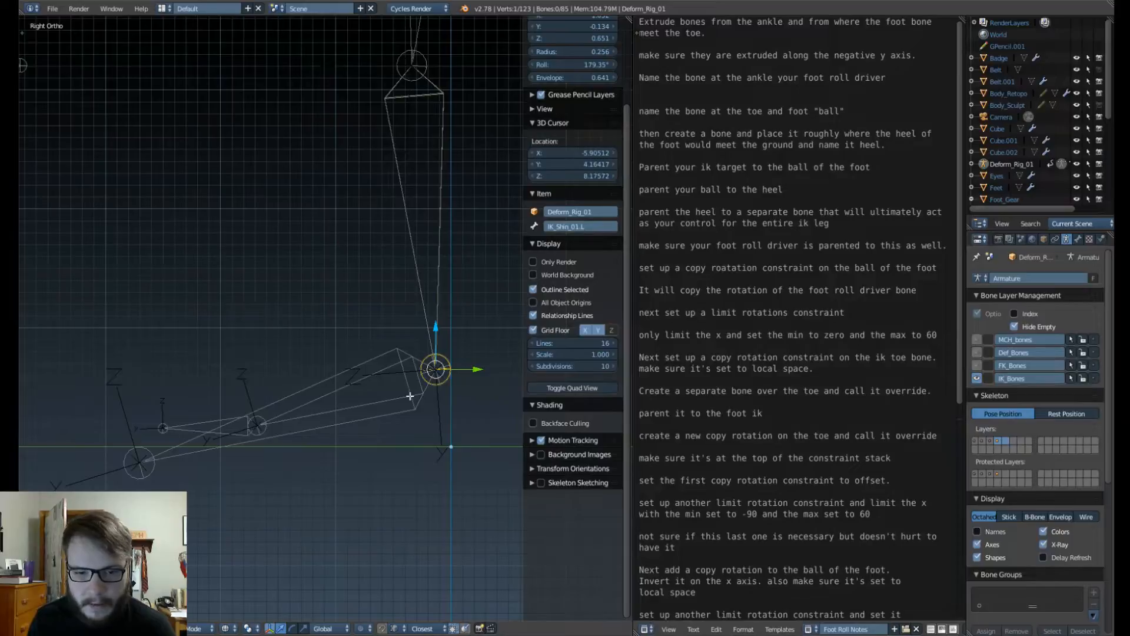
shift+middle_drag(405, 394, 373, 317)
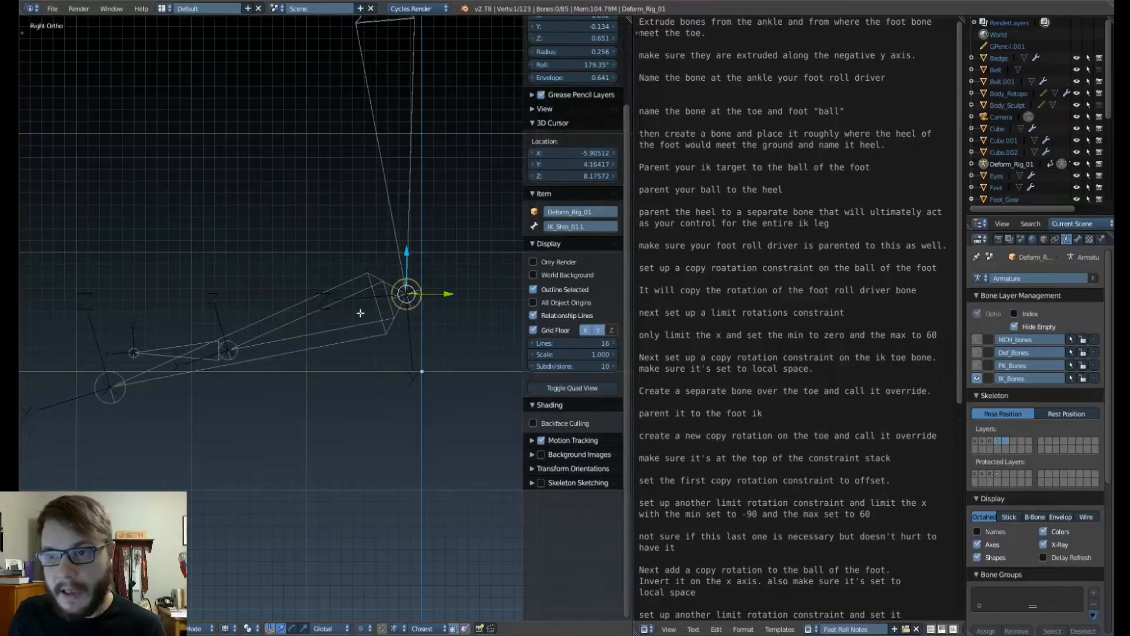
Step: Add the foot-toe joint to the ankle selection and extrude both about 0.86 units backward along the Y axis
right_click(234, 356)
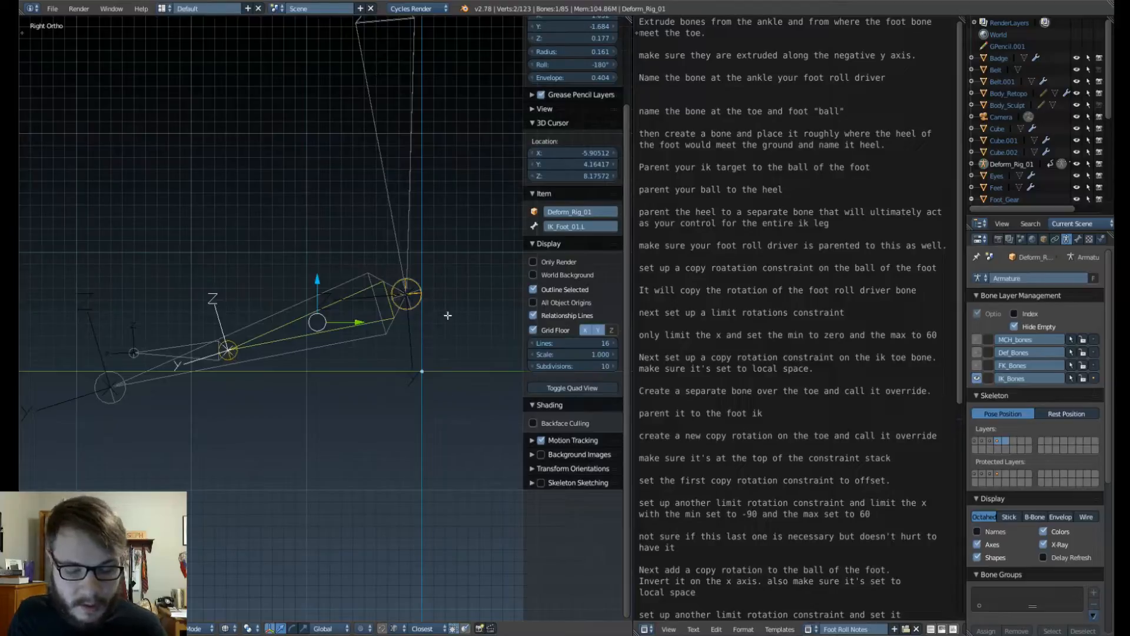
shift+middle_drag(463, 315, 396, 321)
key(e)
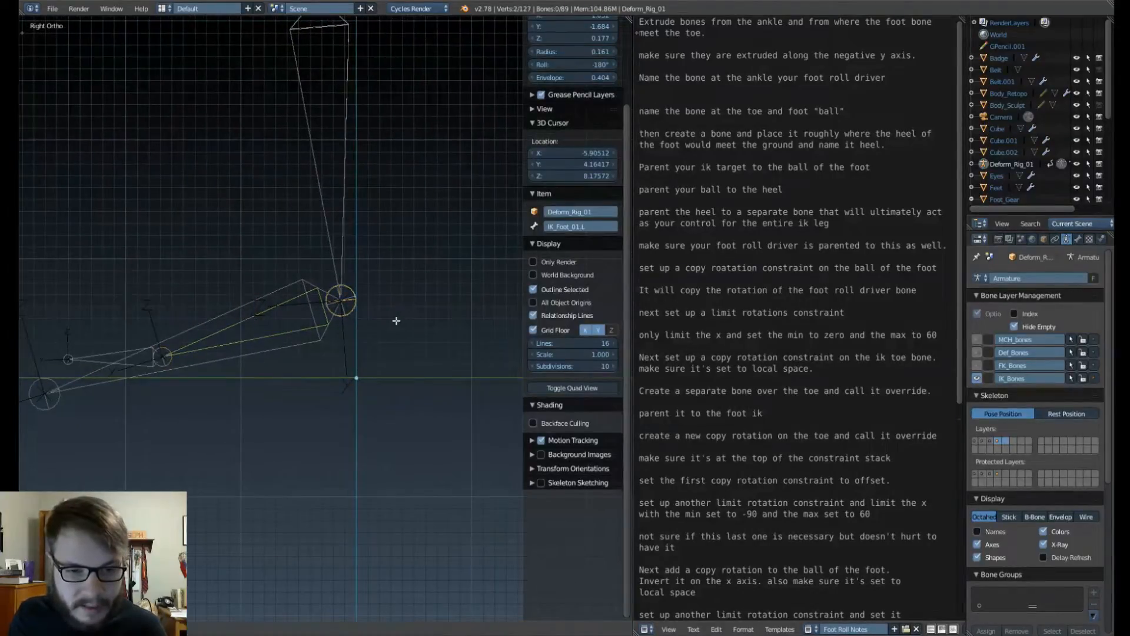
key(y)
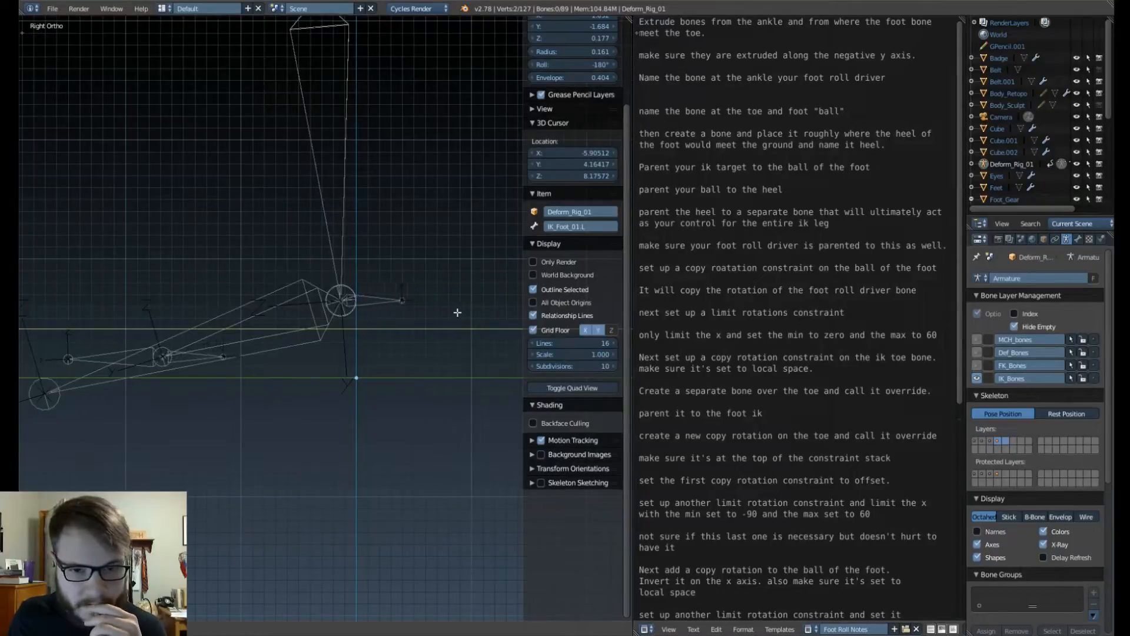
click(495, 312)
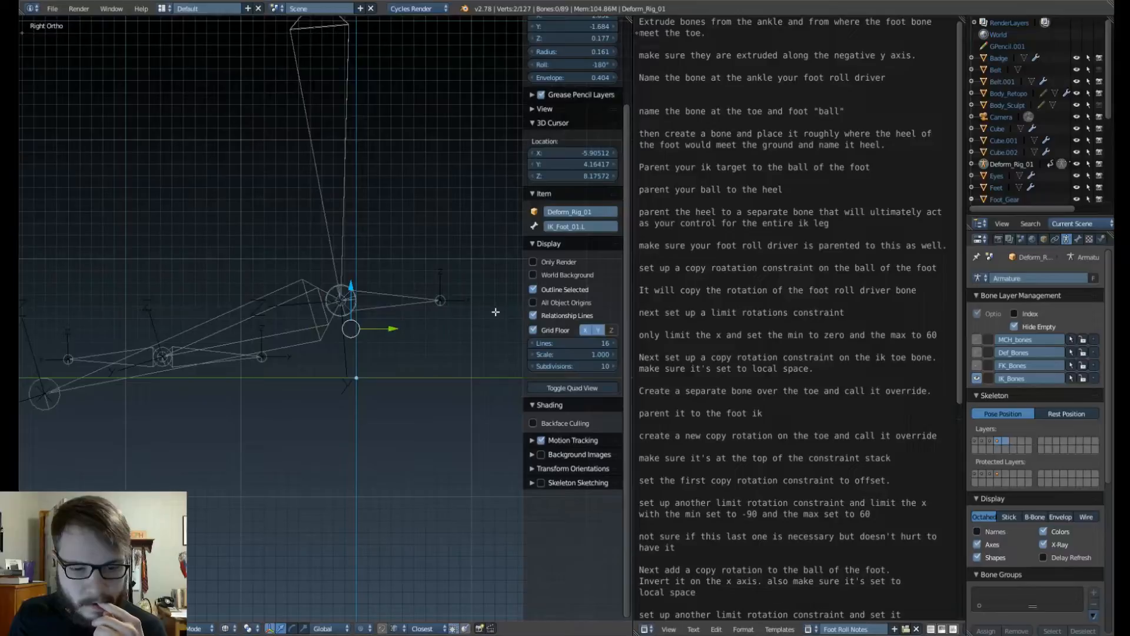
Step: Temporarily display the boot mesh layer to check the new bones against the foot's shape, and hide it again
key(shift+1)
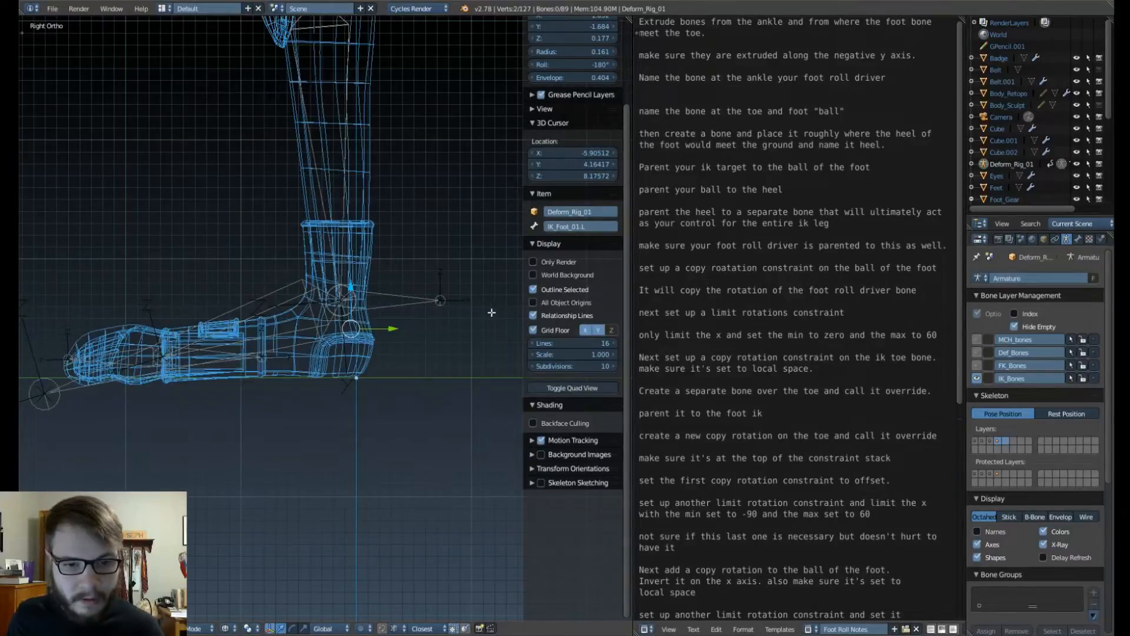
shift+middle_drag(347, 411, 355, 421)
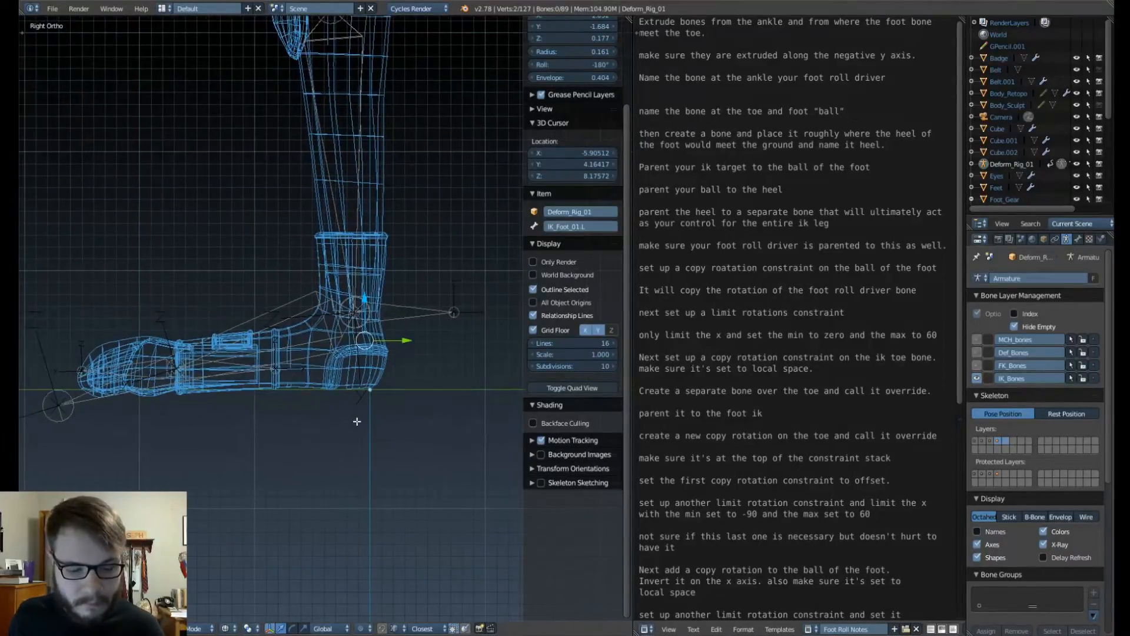
key(shift+1)
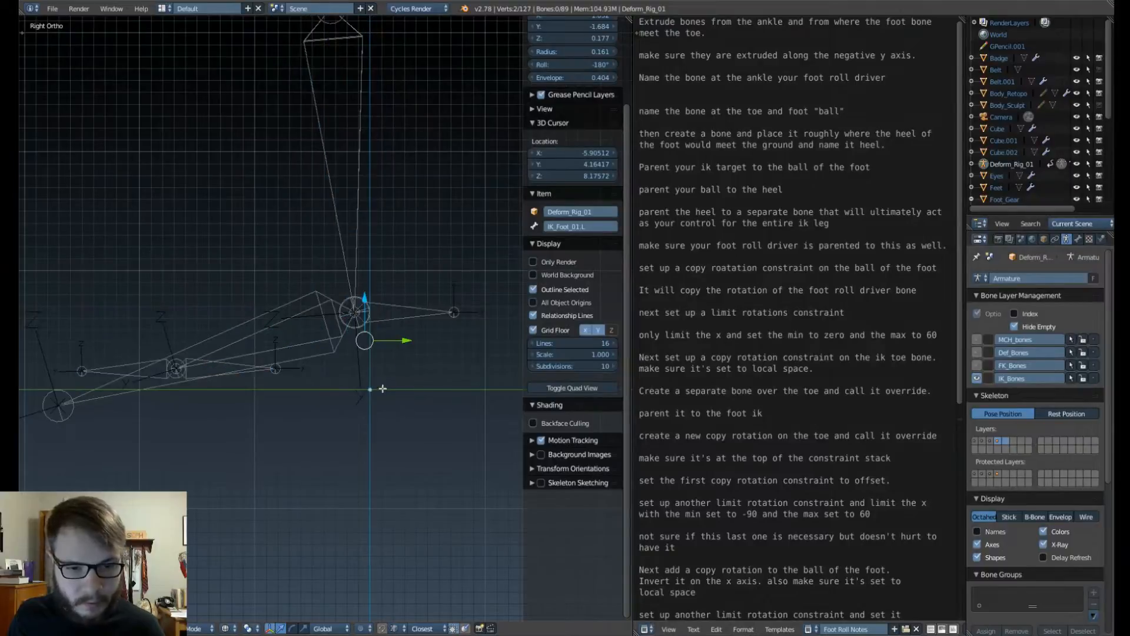
scroll(383, 388, up, 1)
scroll(371, 377, up, 2)
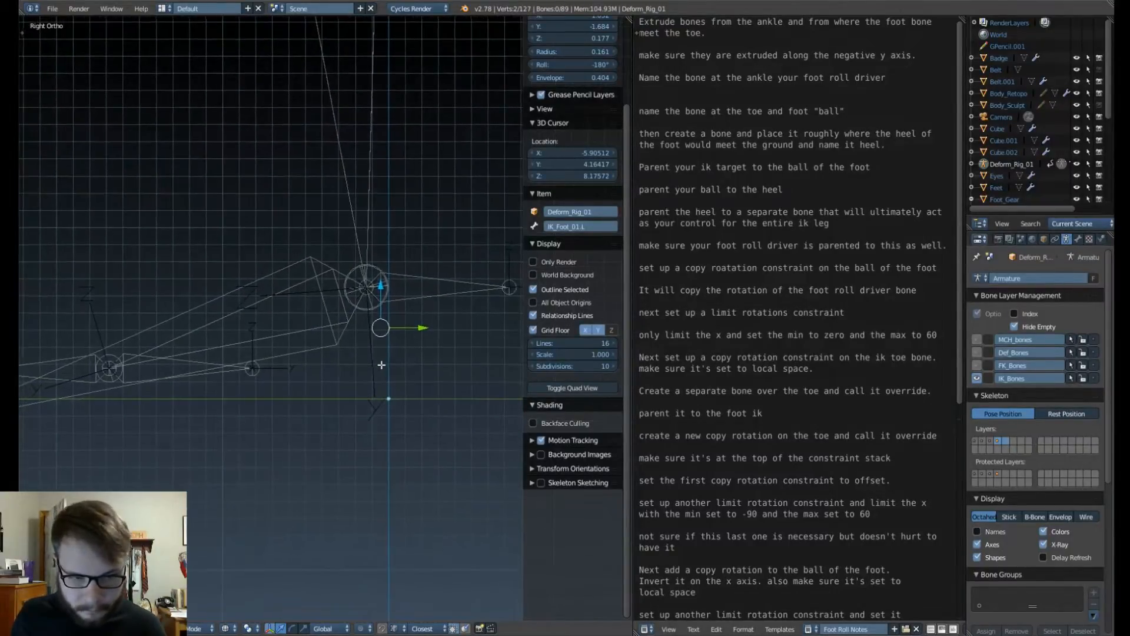
shift+middle_drag(366, 372, 362, 374)
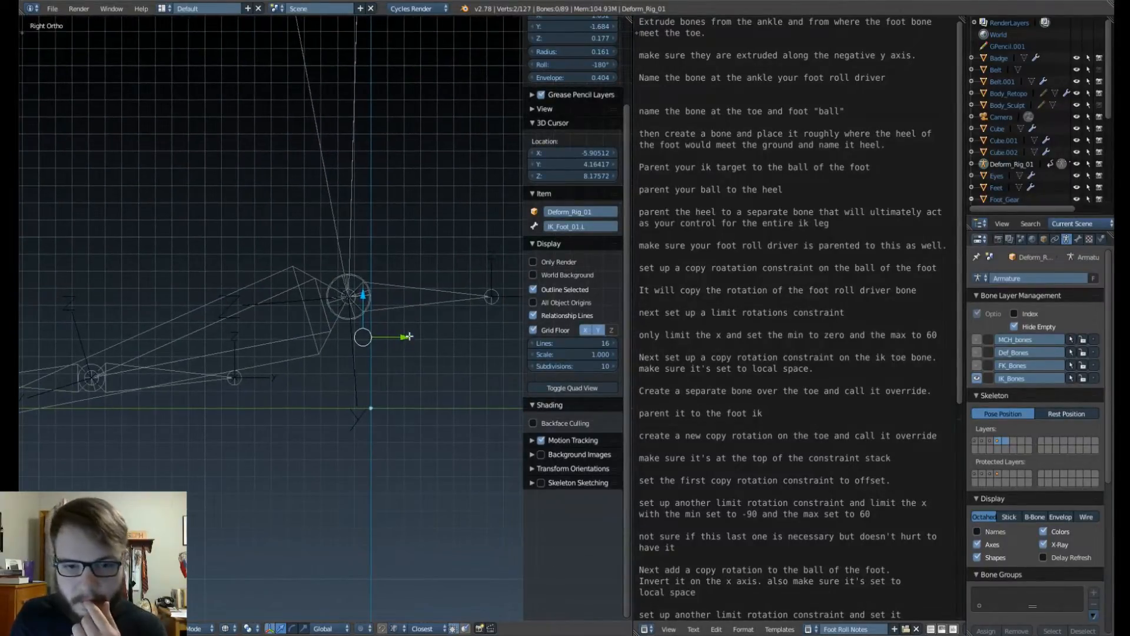
right_click(425, 310)
right_click(423, 305)
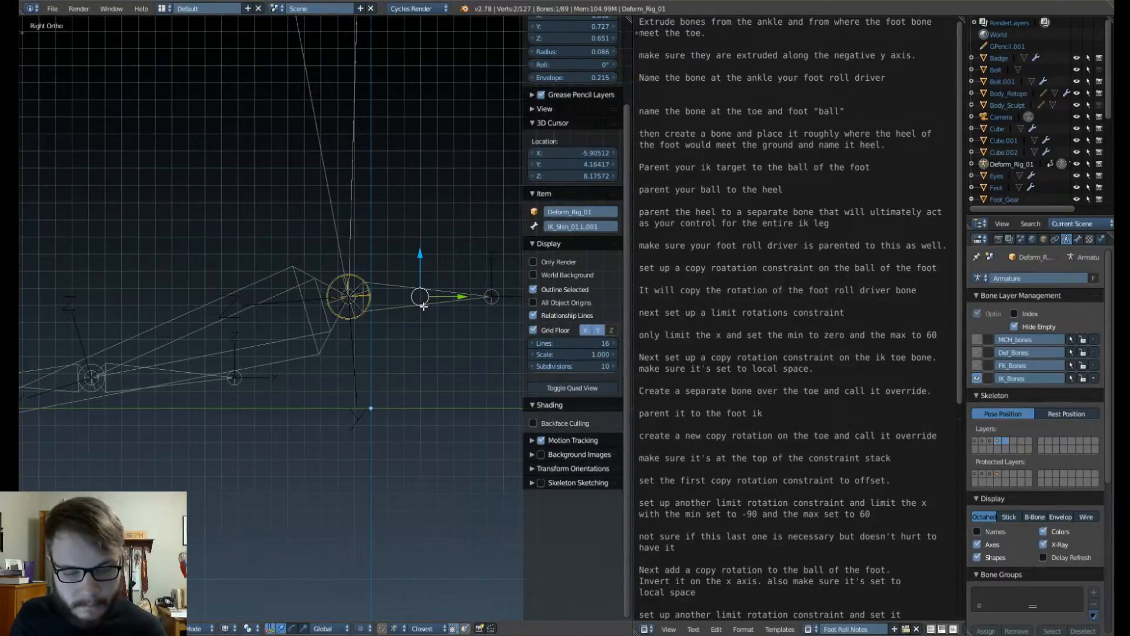
key(g)
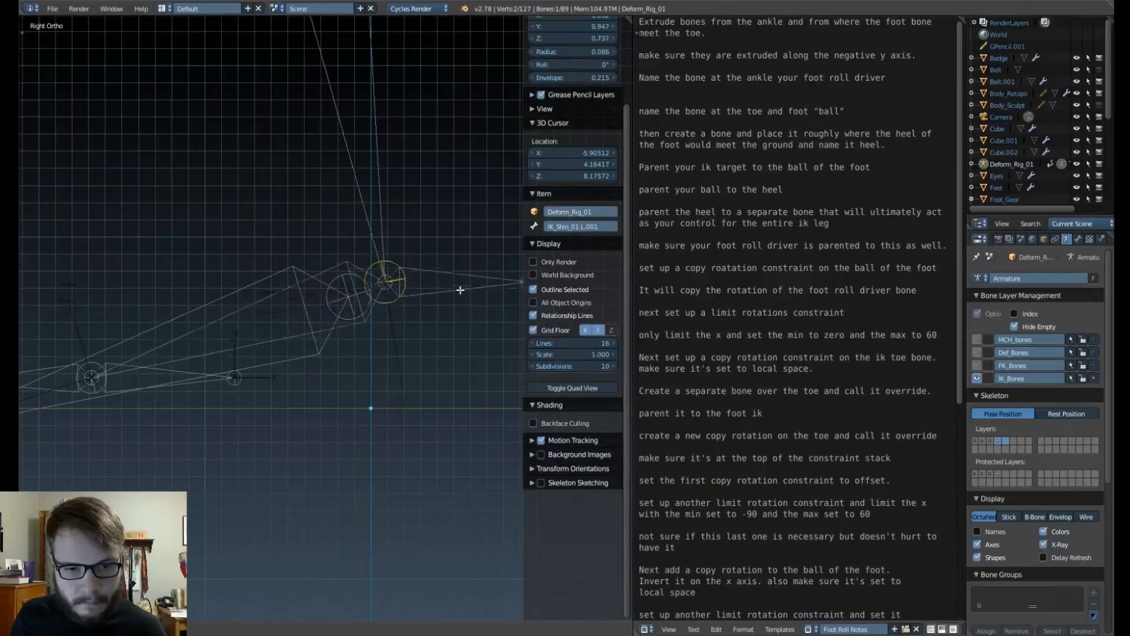
right_click(439, 275)
scroll(377, 286, down, 5)
middle_drag(377, 286, 394, 339)
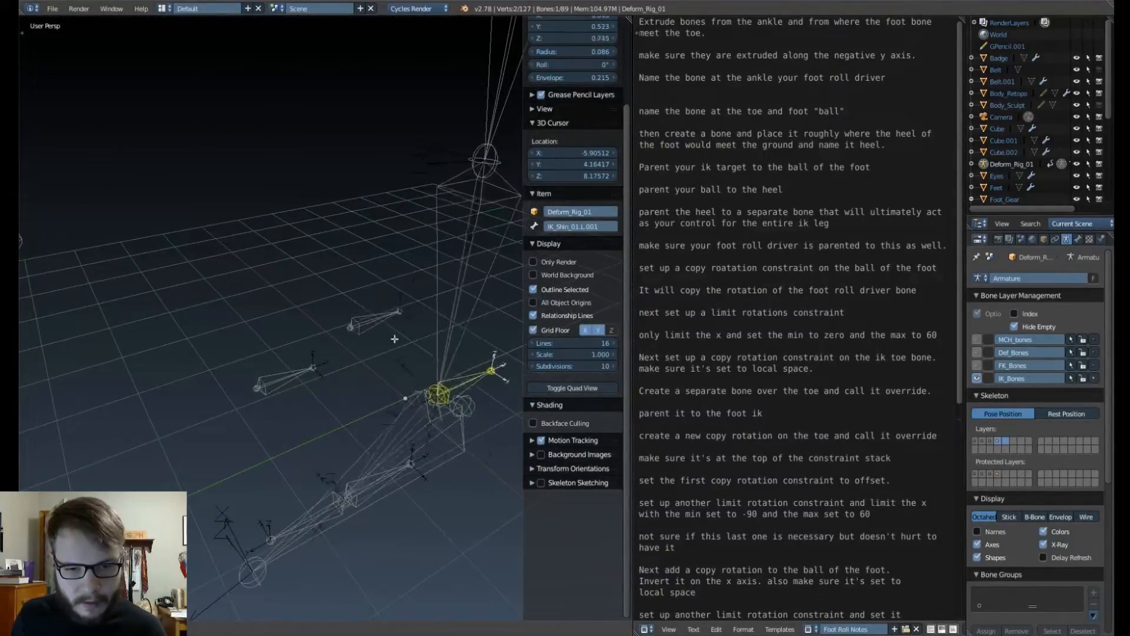
right_click(431, 318)
middle_drag(384, 383, 352, 359)
Step: Try deleting the mirrored right-side extruded bones and undo the deletion
right_click(354, 323)
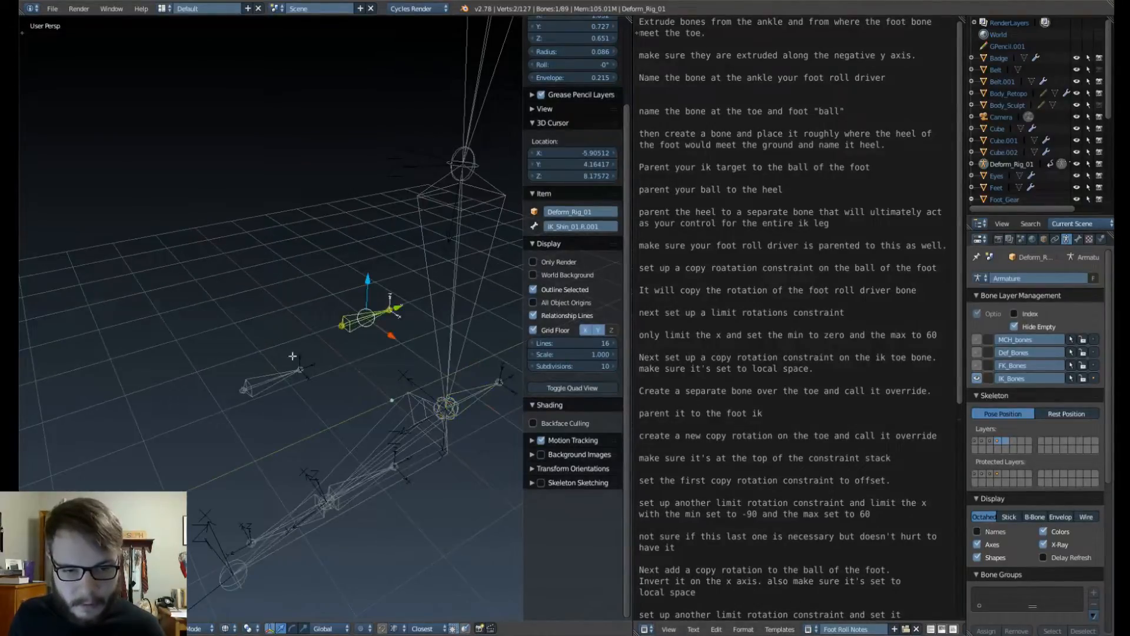
key(x)
click(276, 371)
middle_drag(277, 370, 314, 380)
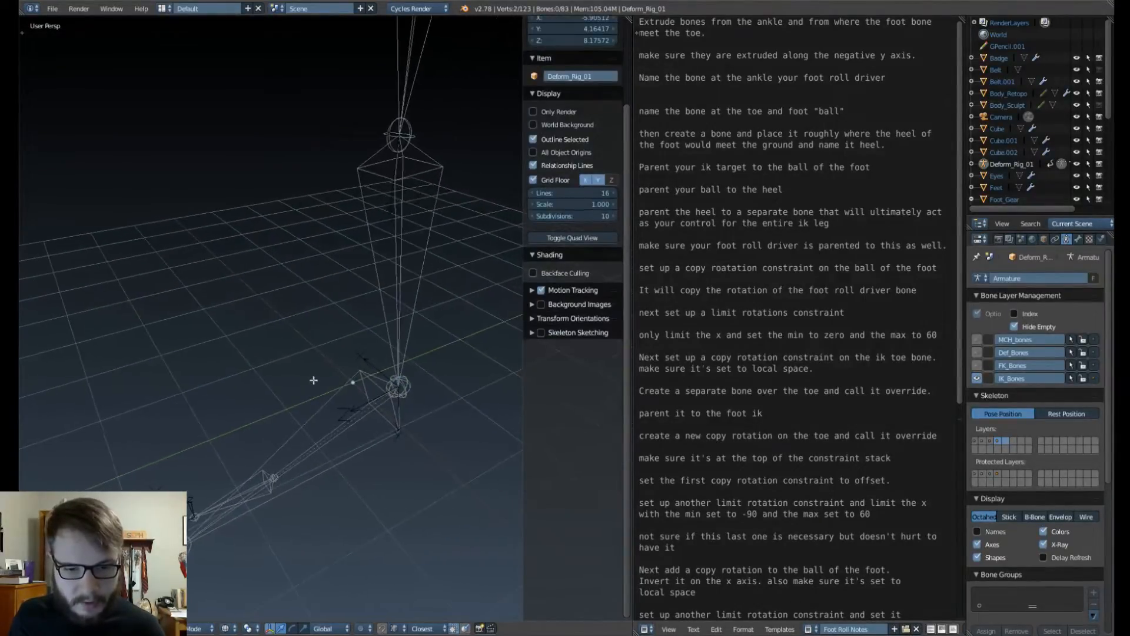
key(ctrl+z)
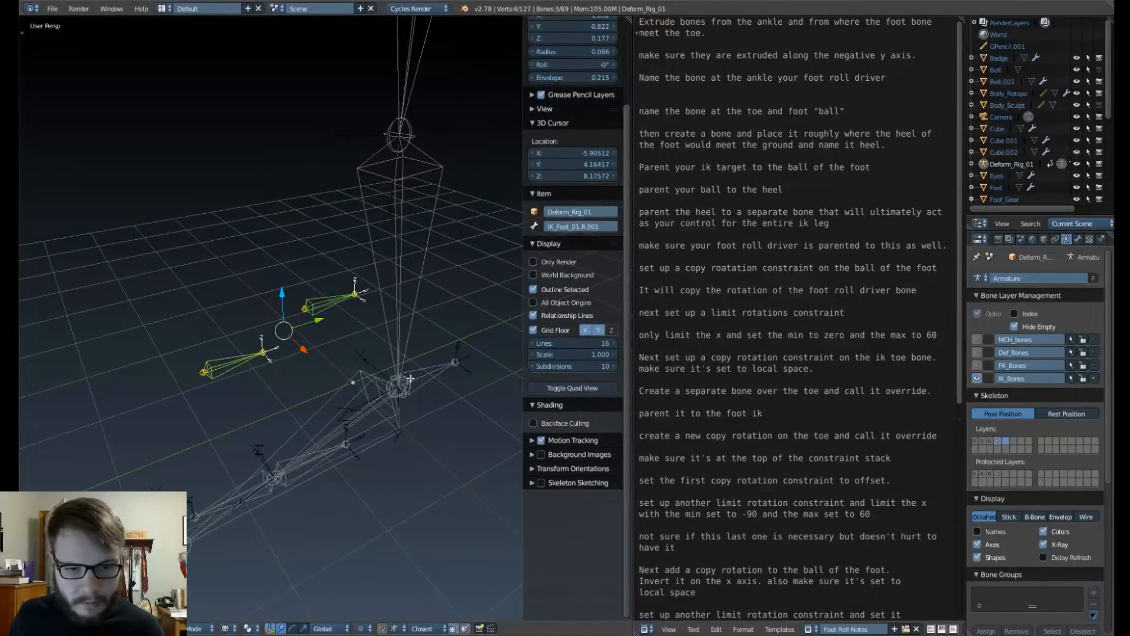
Step: Select the two mirrored right-side extruded bones one at a time to check their names
right_click(336, 302)
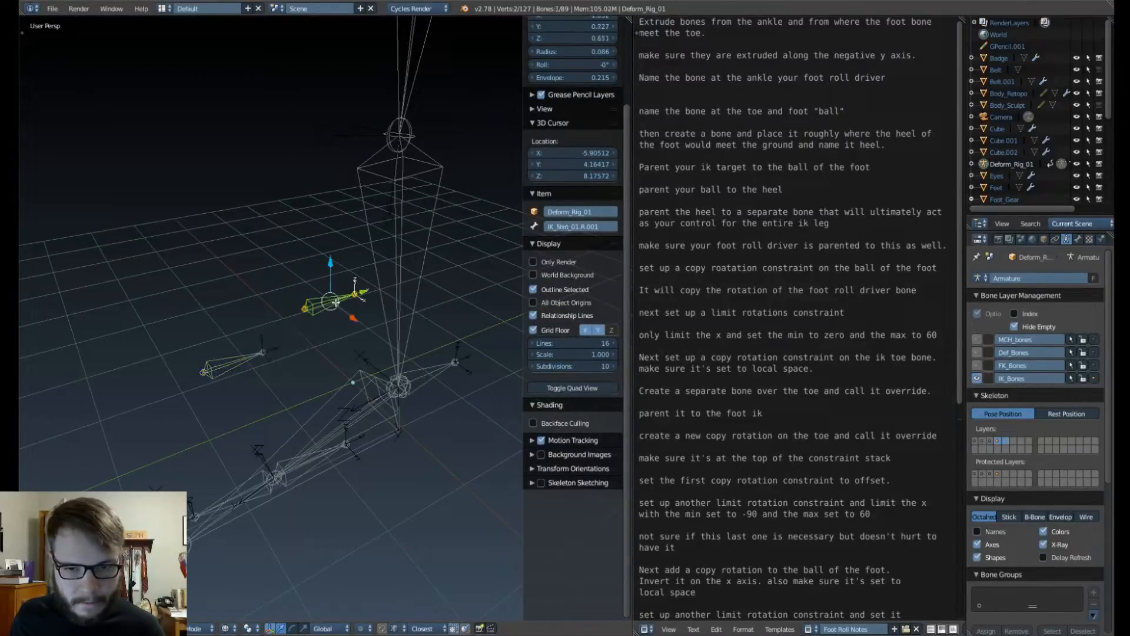
right_click(231, 362)
right_click(318, 312)
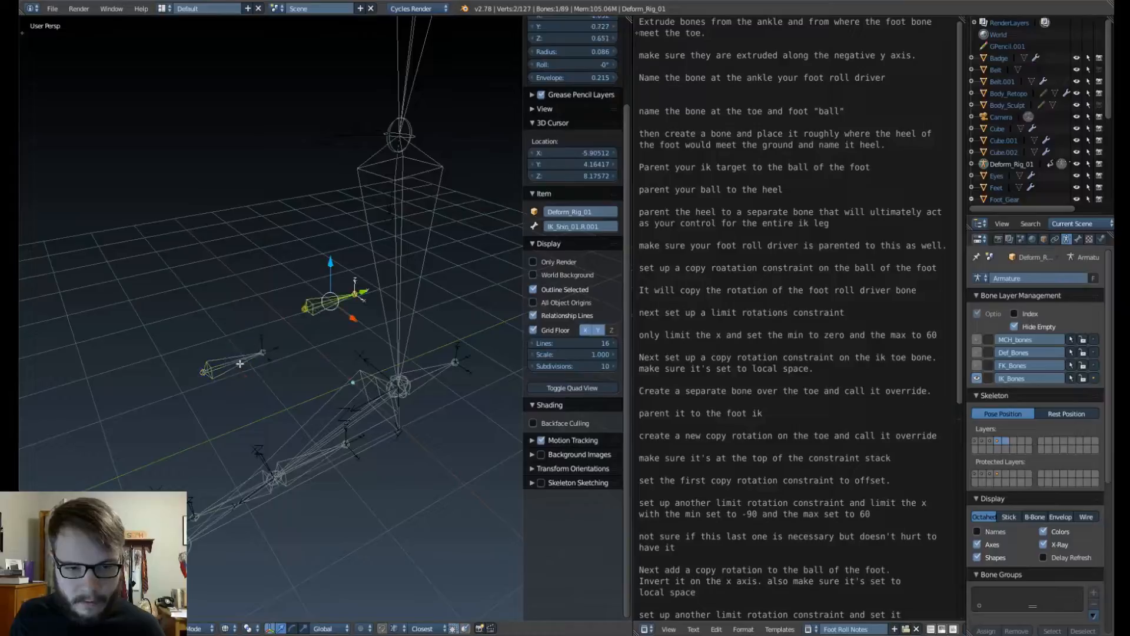
right_click(240, 364)
middle_drag(239, 364, 306, 357)
Step: In right side view, select the bone extruded from the left ankle and rename it IK_footRoll_DVR_01.L
right_click(371, 361)
key(KP_3)
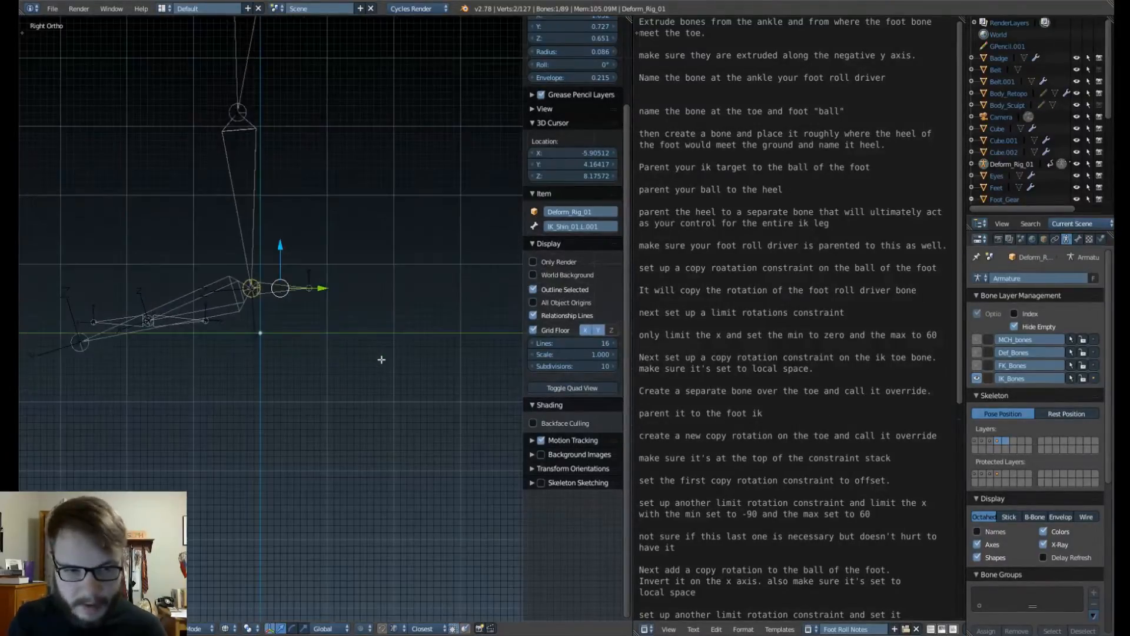
scroll(381, 359, up, 8)
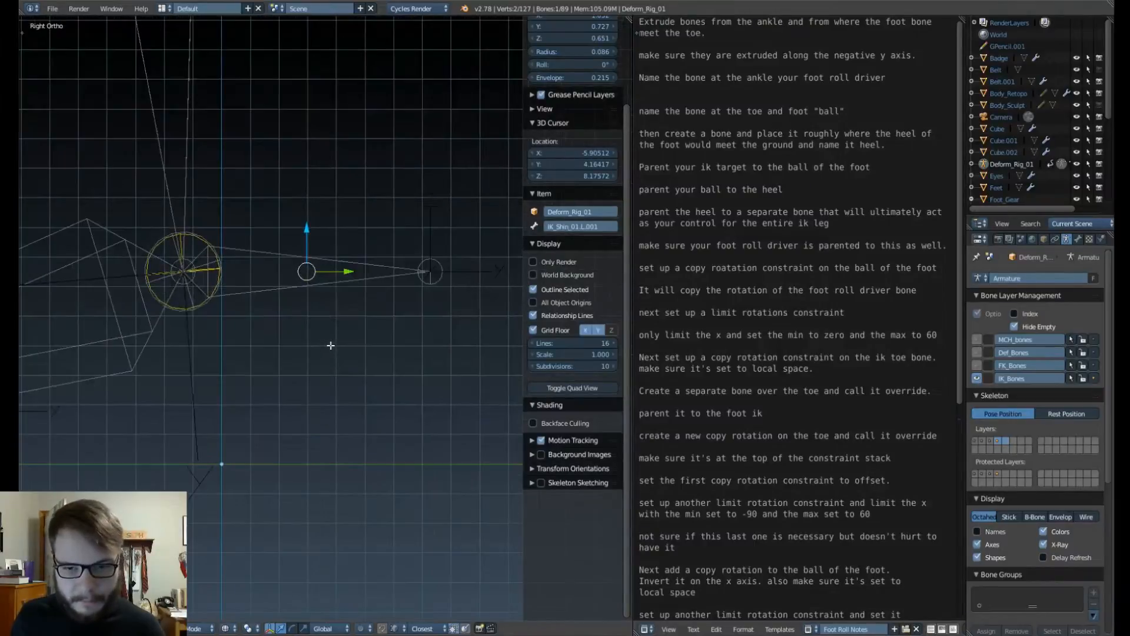
shift+middle_drag(306, 299, 323, 323)
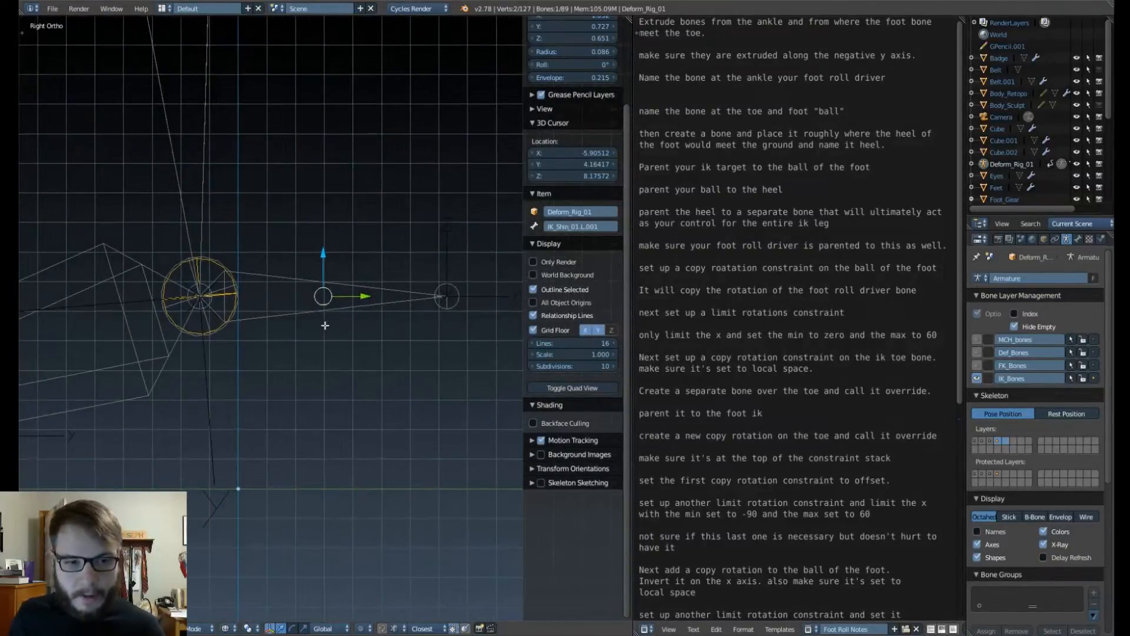
click(577, 227)
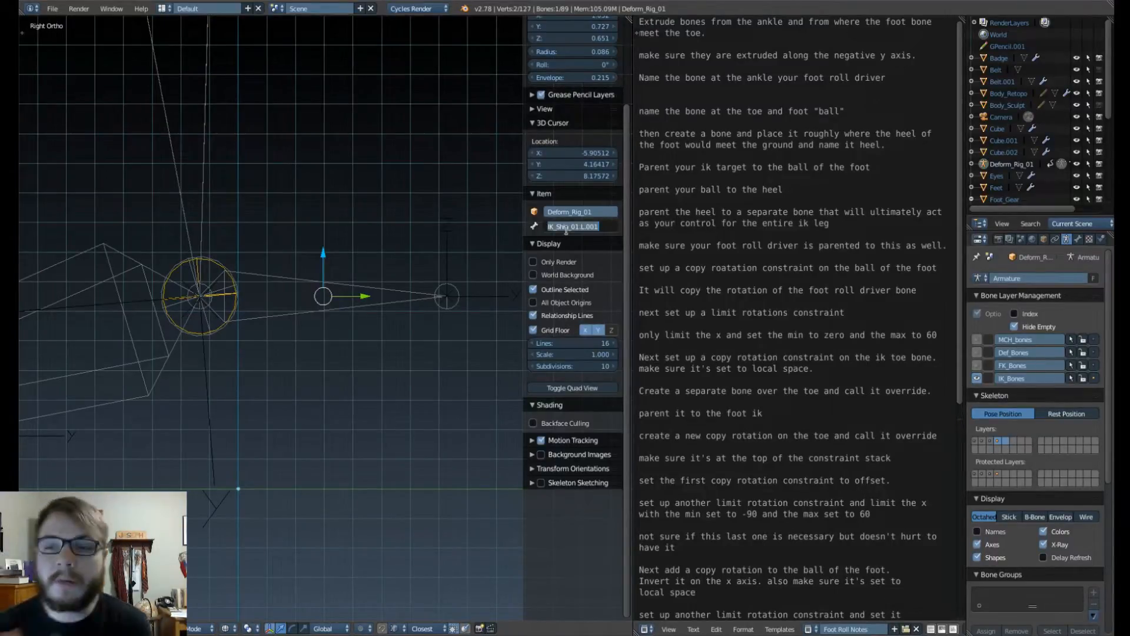
click(566, 229)
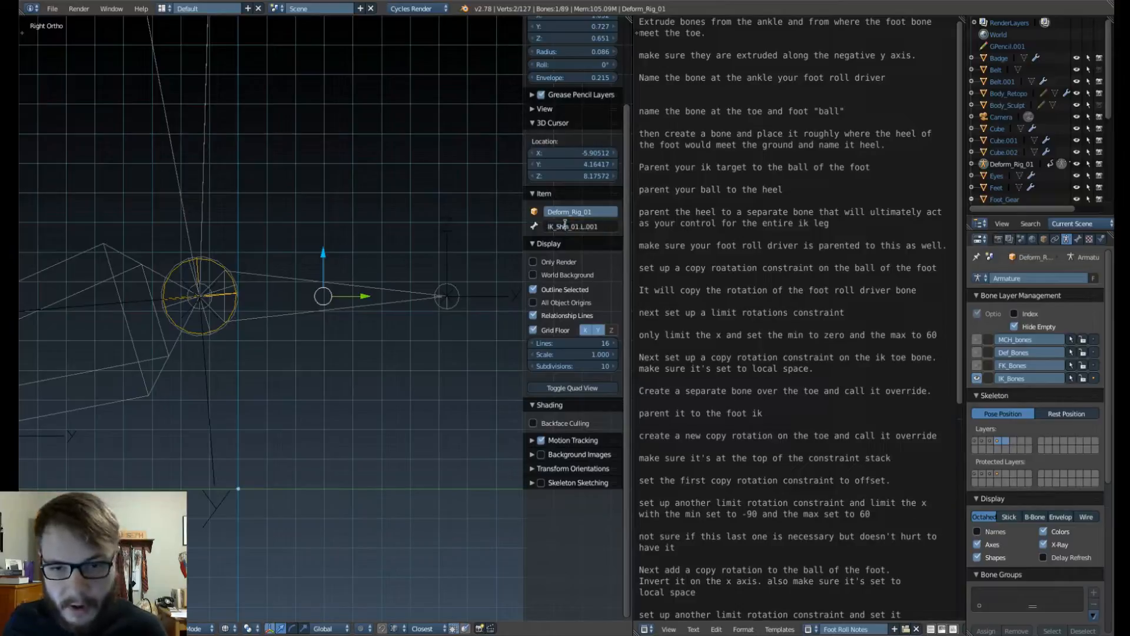
double_click(570, 228)
drag(597, 227, 480, 234)
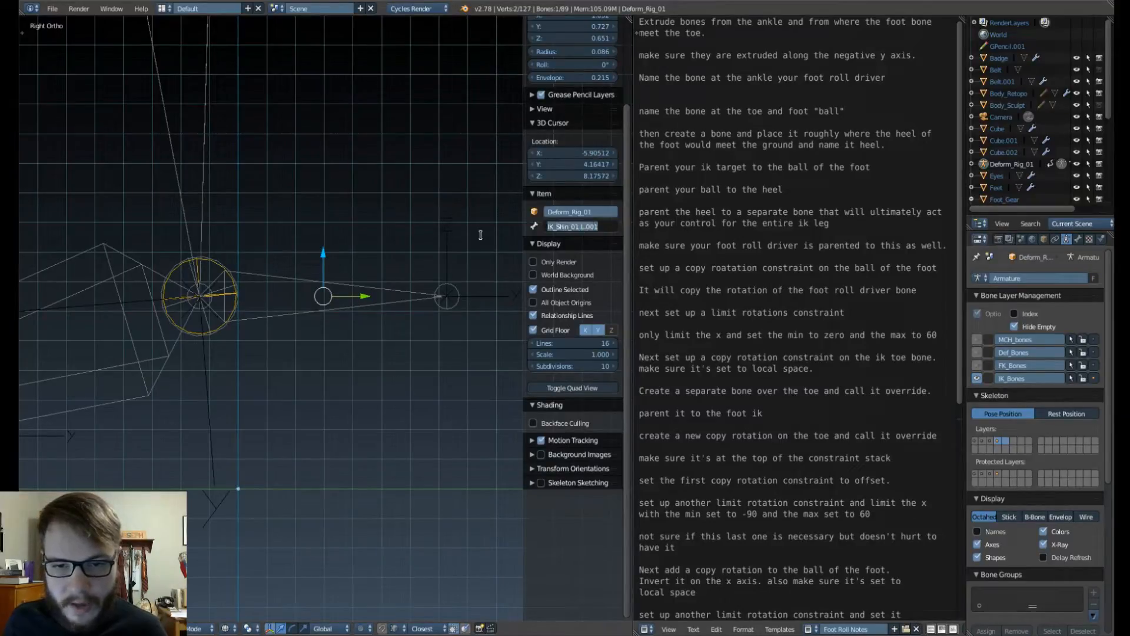
text(IK_footRoll_DVR)
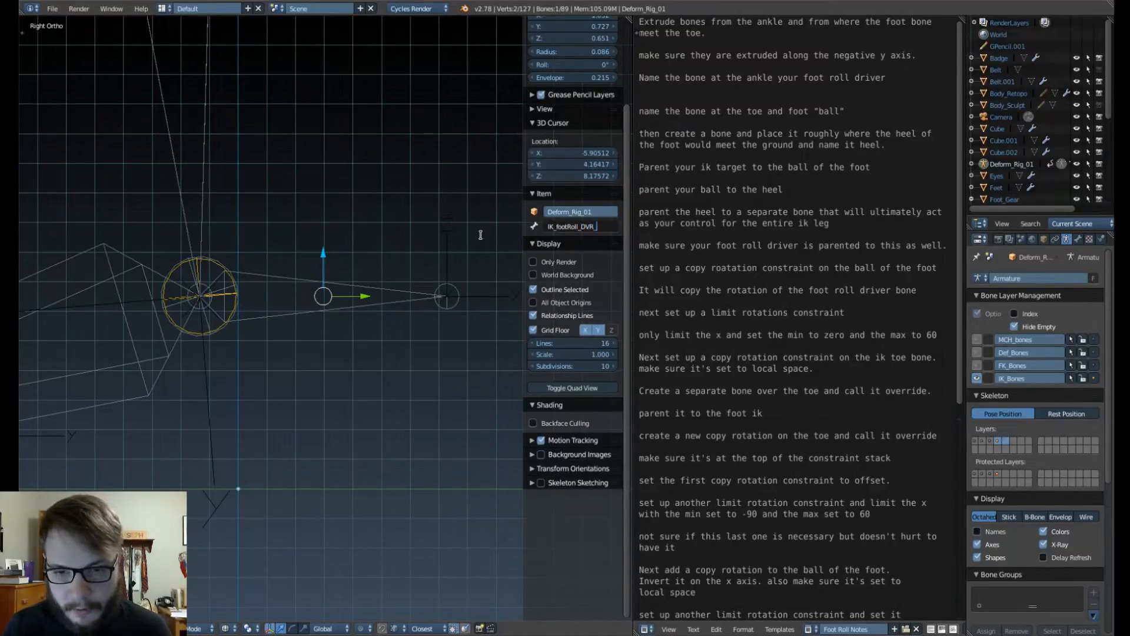
text(_01)
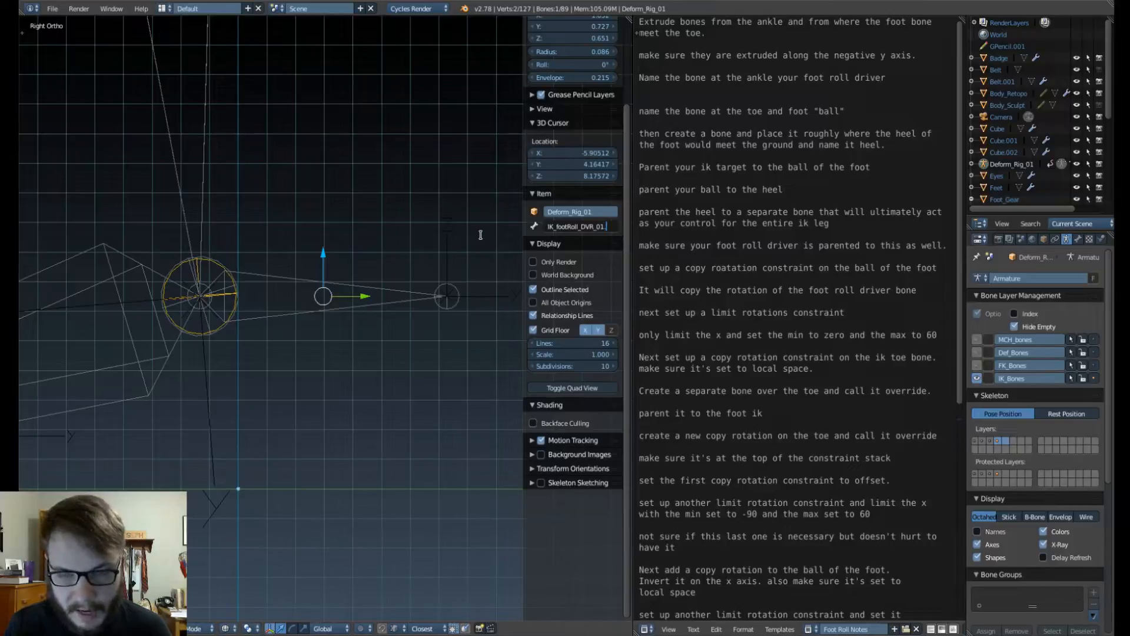
text(.L)
key(Return)
Step: Select the bone extruded from the left foot-toe joint and rename it IK_ball_01.L
scroll(481, 234, down, 2)
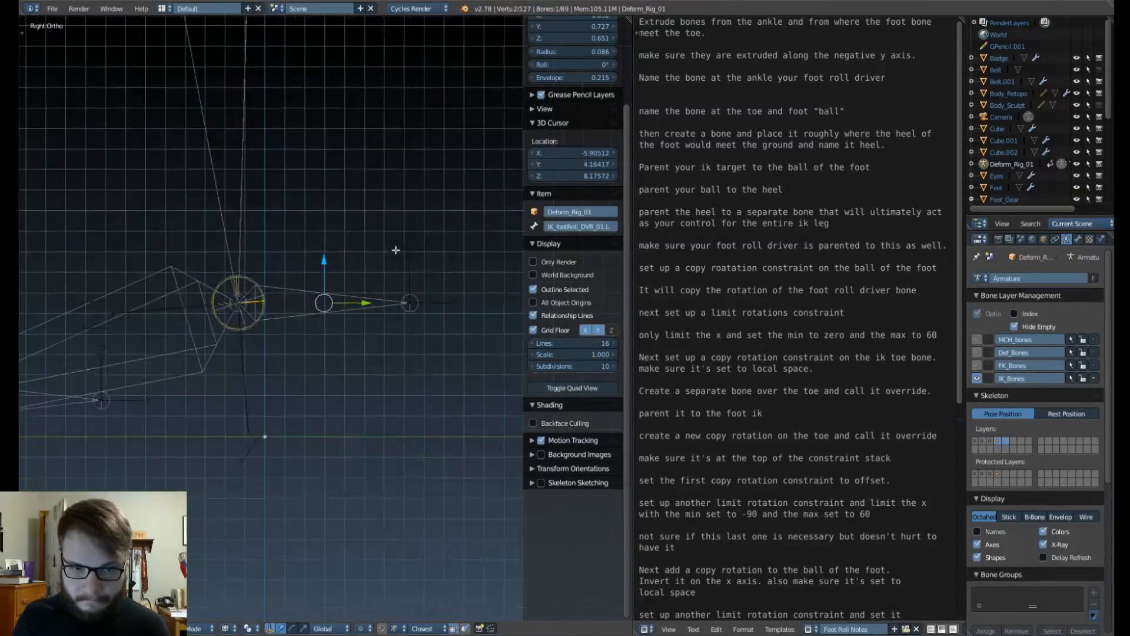
shift+middle_drag(252, 381, 324, 357)
right_click(214, 335)
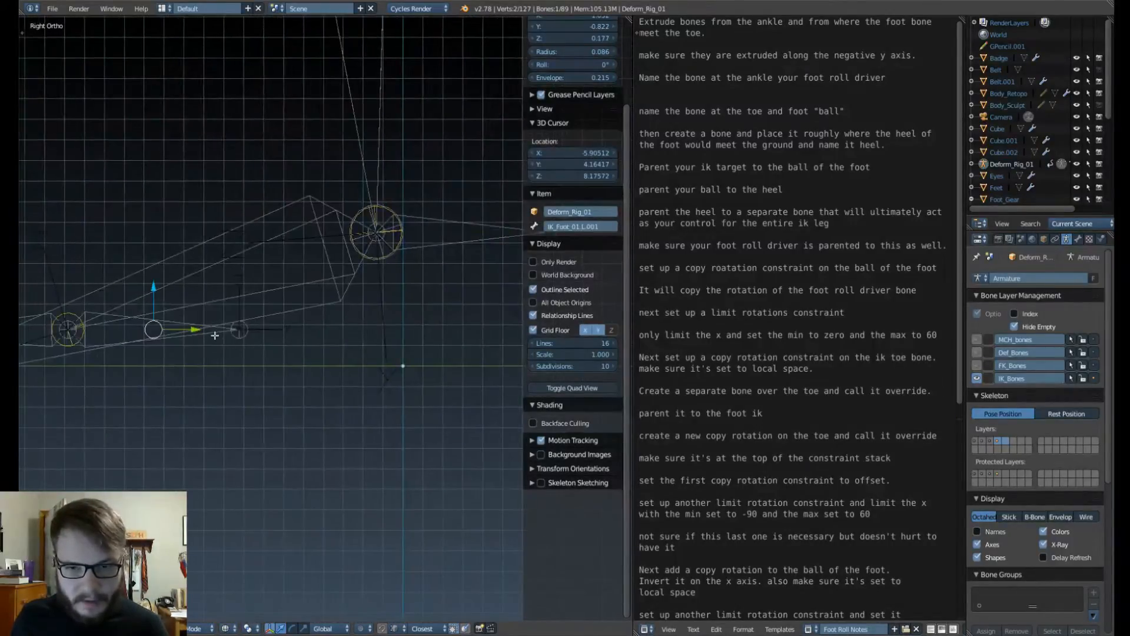
click(571, 227)
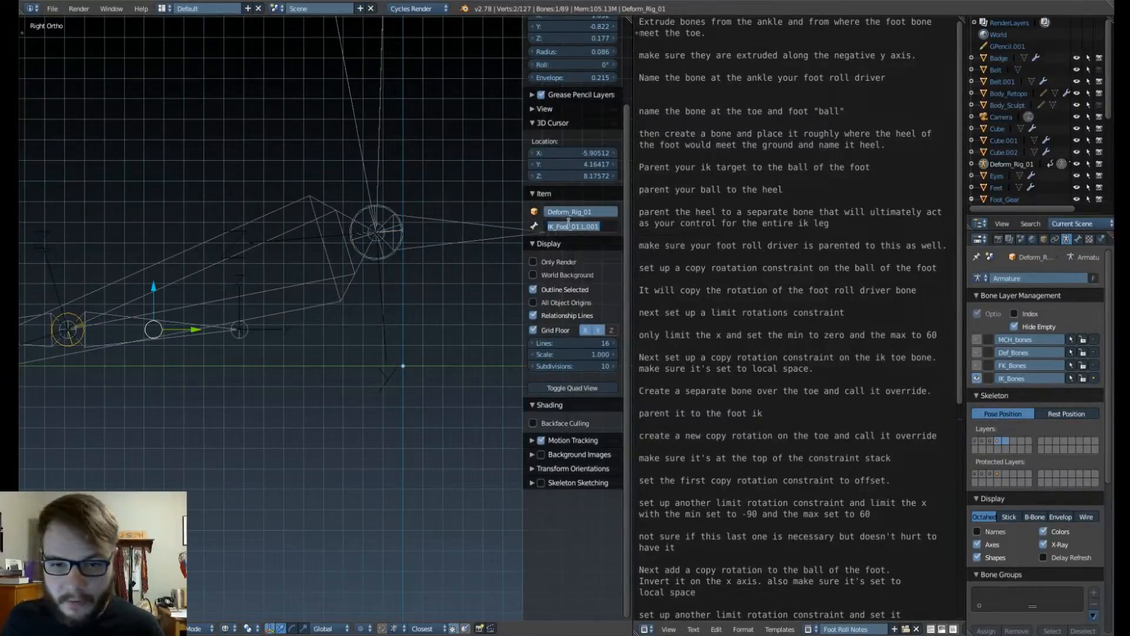
click(575, 227)
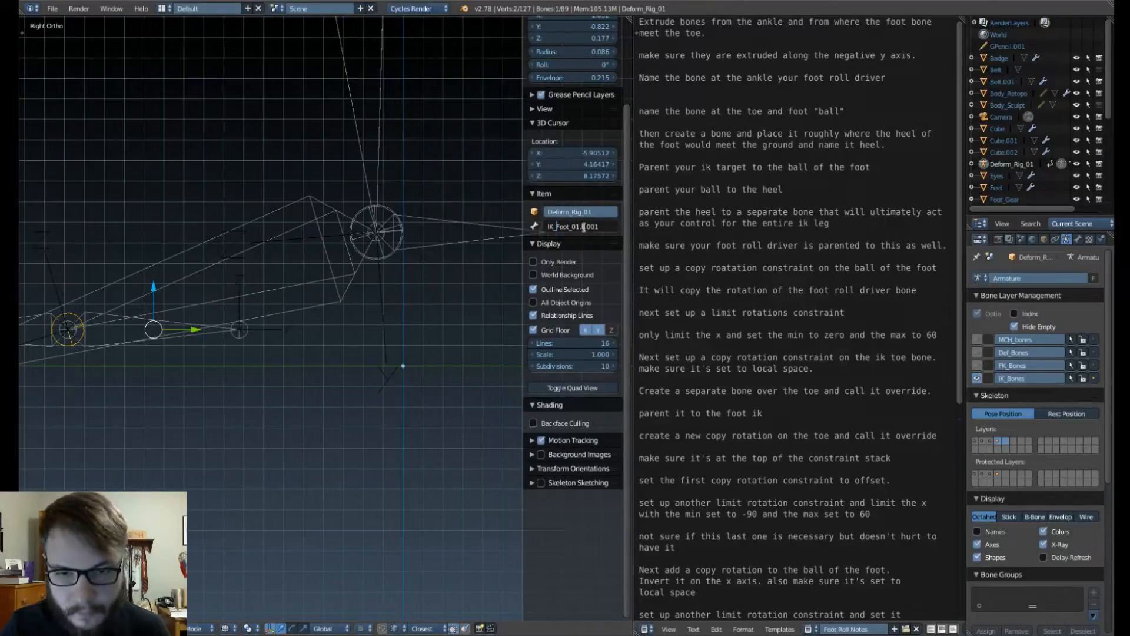
key(Delete)
key(Delete)
key(Delete)
key(Delete)
key(Delete)
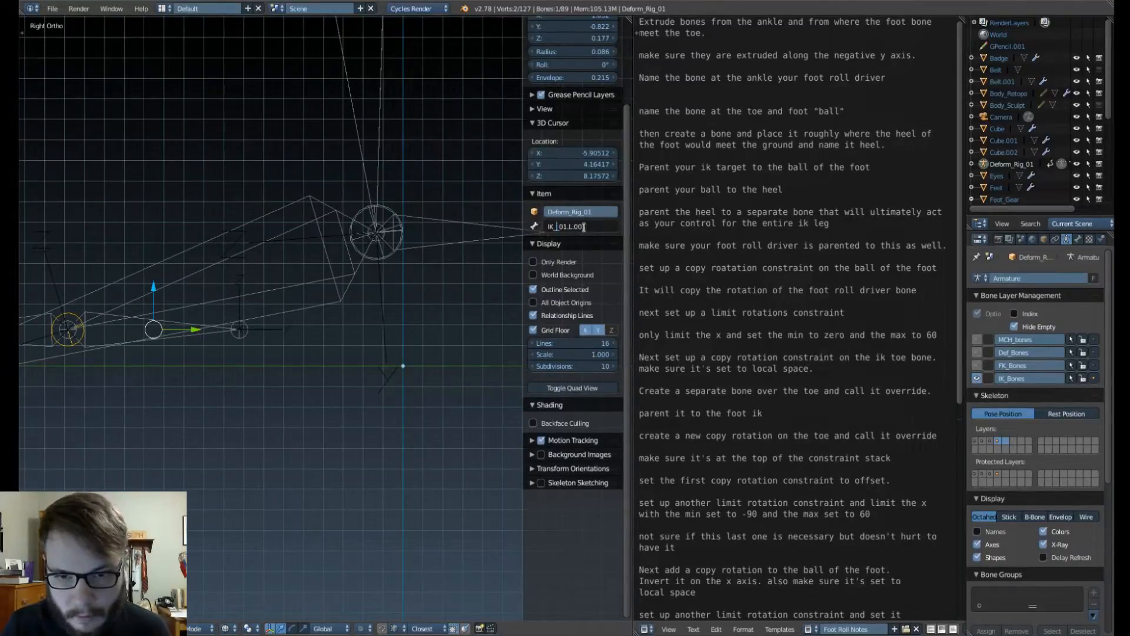
text(ball)
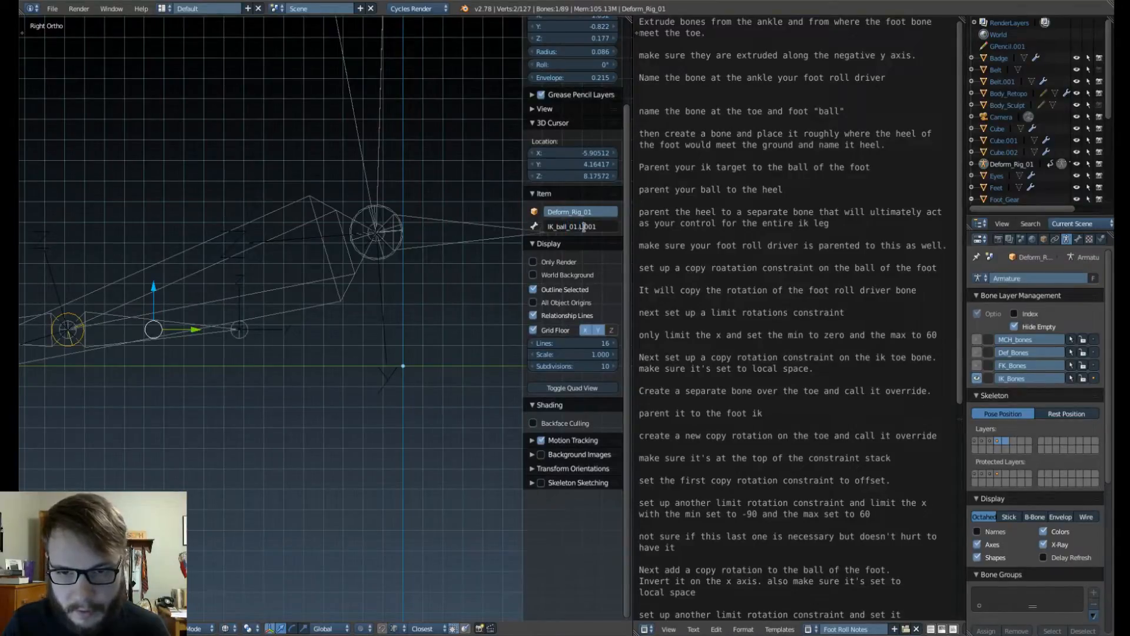
key(Return)
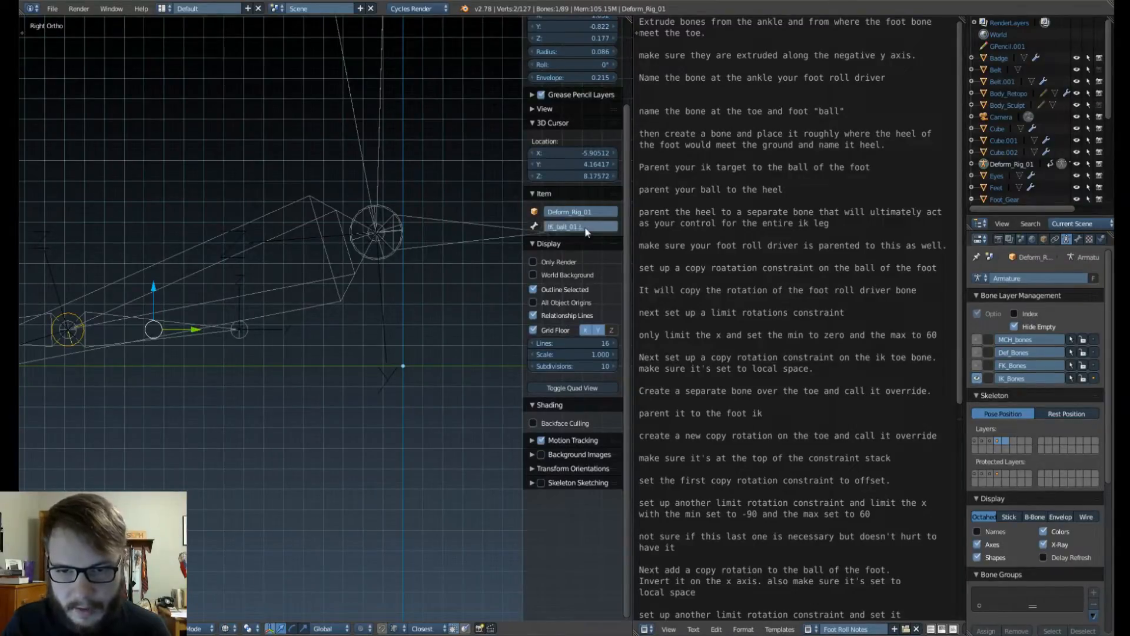
click(573, 227)
click(583, 226)
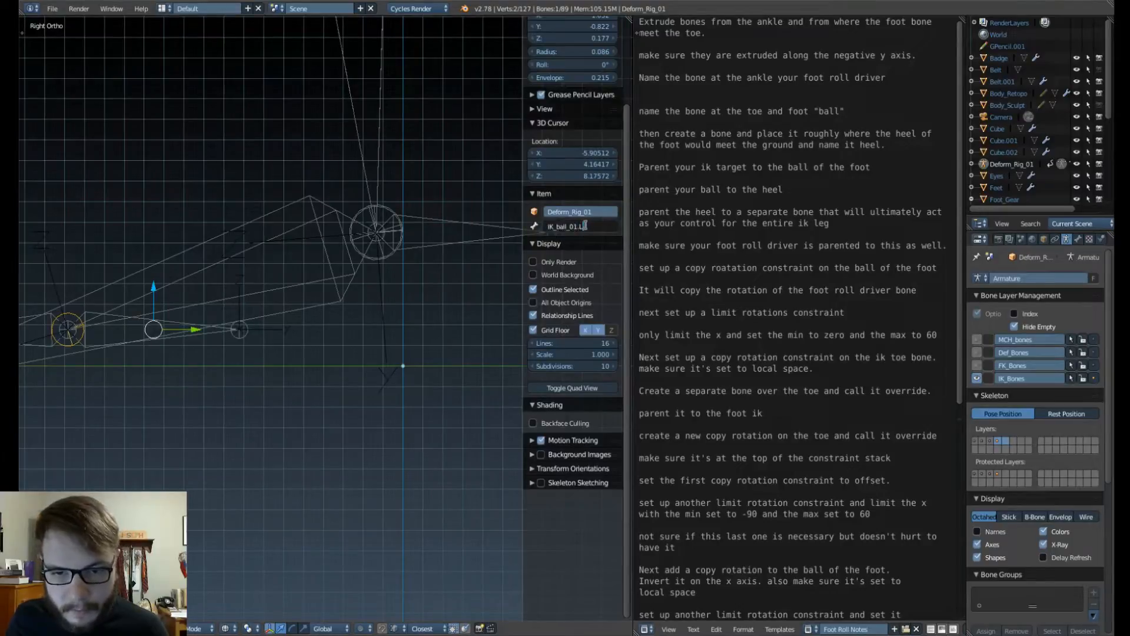
key(Return)
click(579, 228)
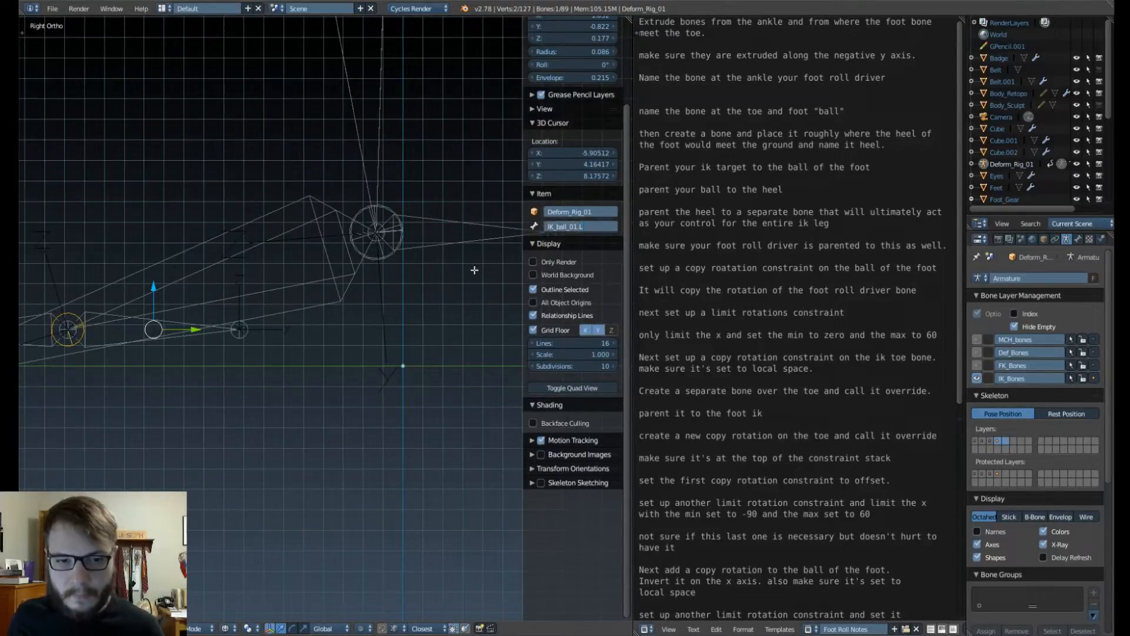
scroll(324, 340, down, 2)
scroll(324, 340, up, 3)
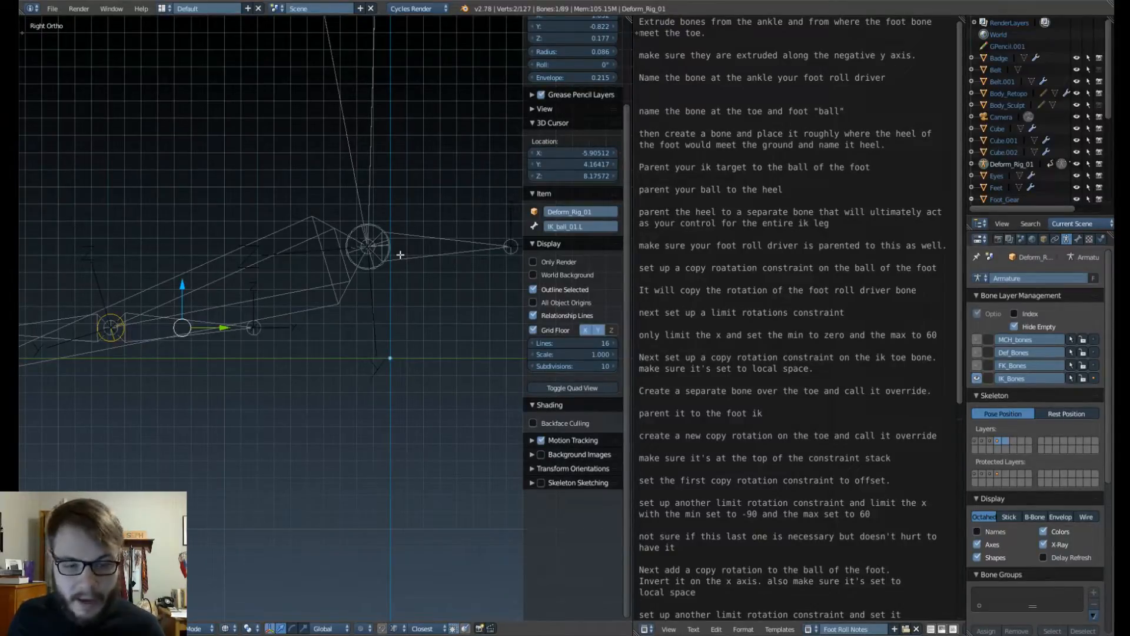
Step: Show the character's mesh layer together with the armature and examine the heel area in right side view
key(shift+1)
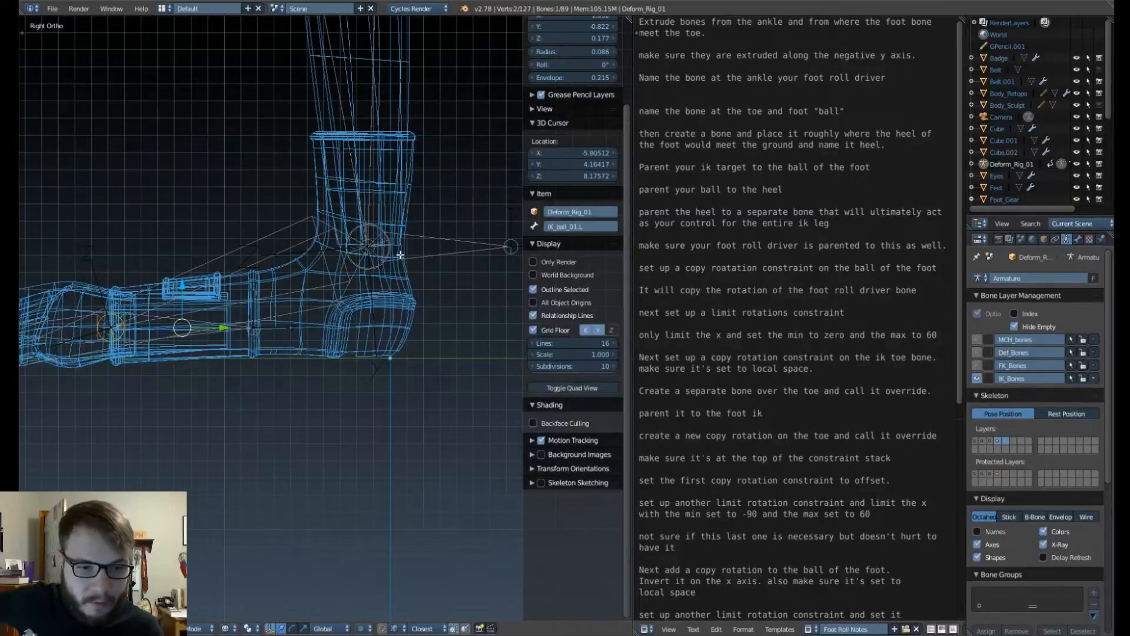
scroll(365, 298, up, 2)
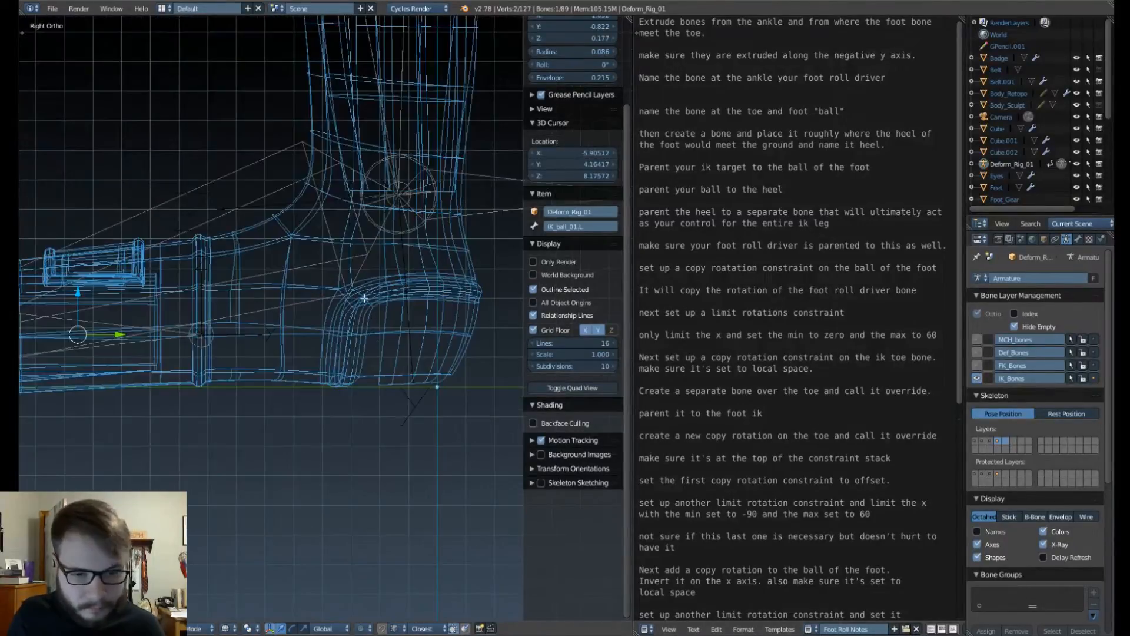
scroll(375, 340, up, 4)
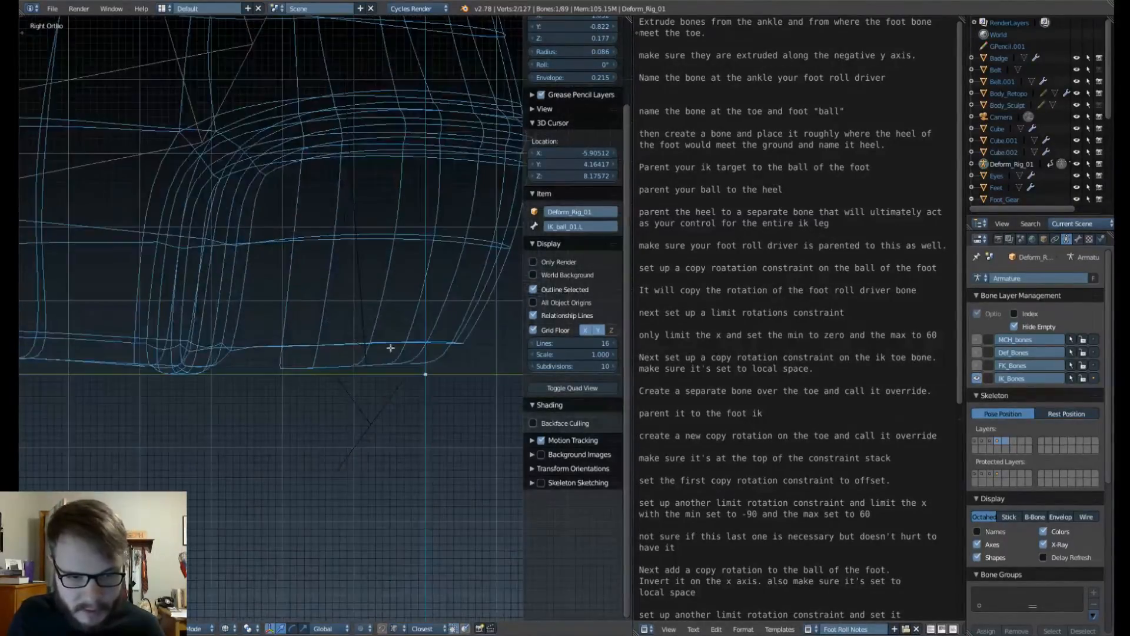
scroll(436, 362, down, 3)
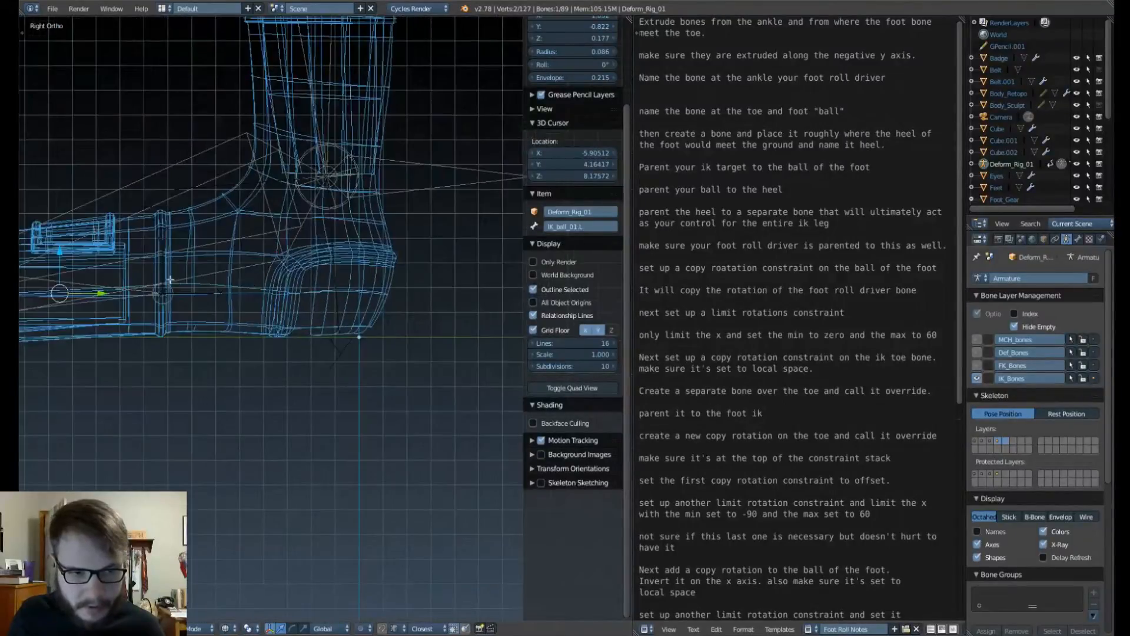
scroll(170, 280, down, 2)
right_click(218, 297)
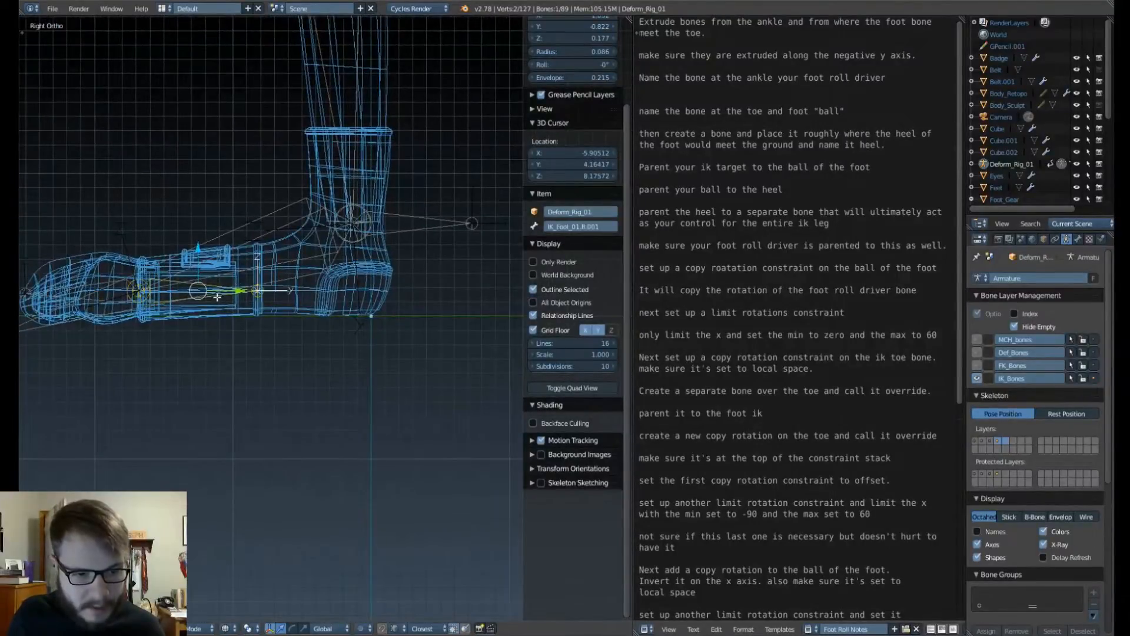
key(shift+d)
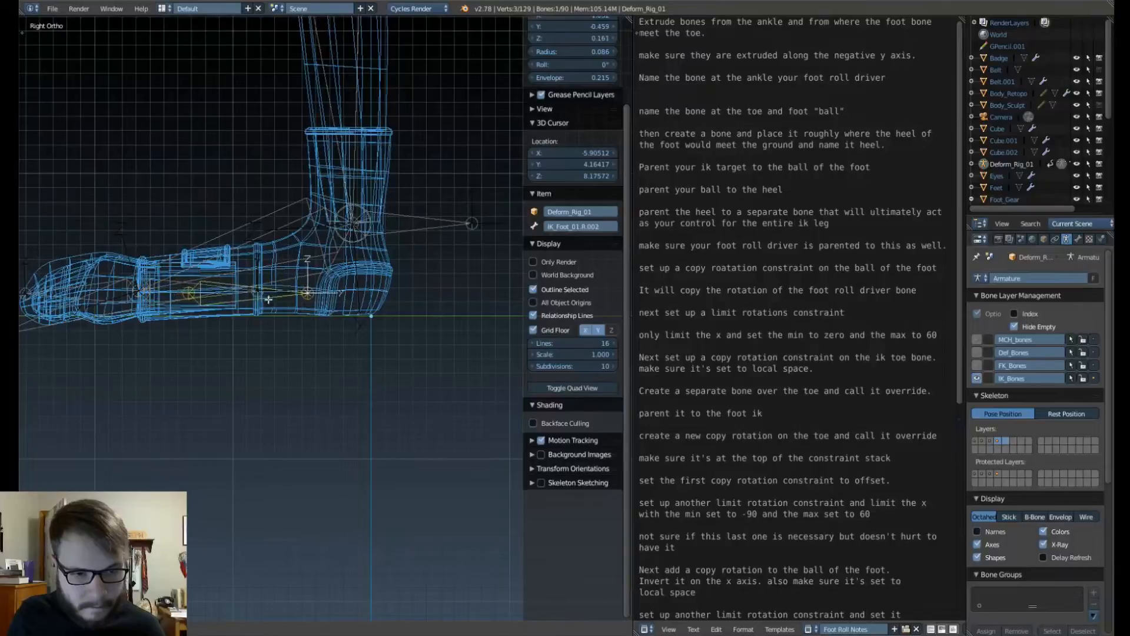
click(329, 320)
middle_drag(381, 335, 329, 338)
key(x)
click(392, 386)
Step: Select IK_ball_01.L and, in right side view, duplicate it and place the copy at the heel of the foot
right_click(314, 340)
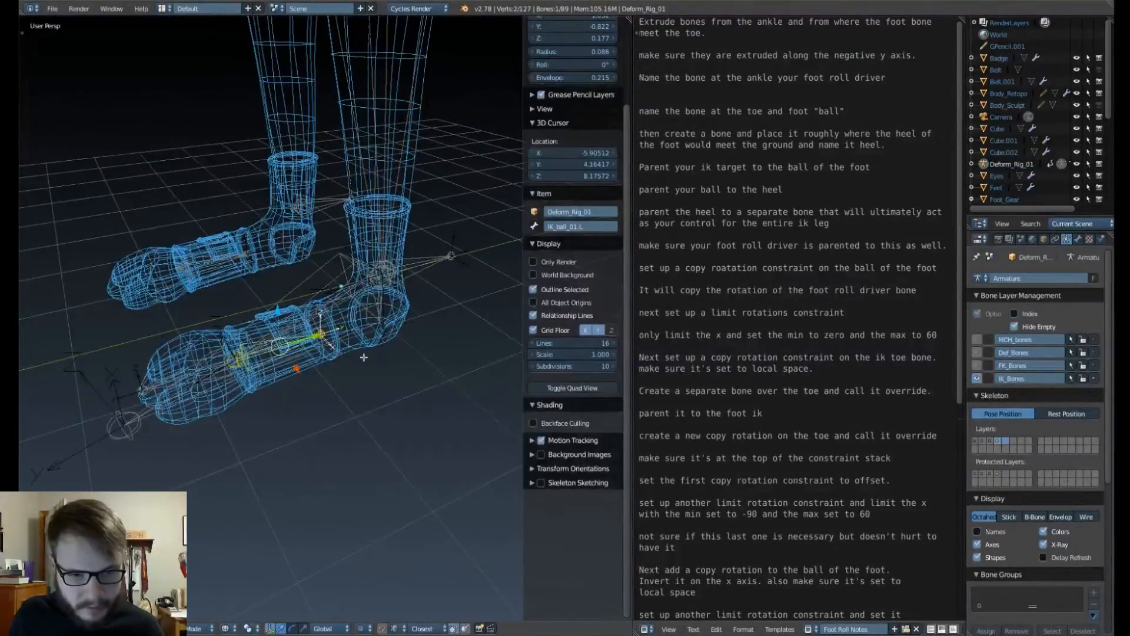
key(KP_3)
scroll(309, 220, up, 3)
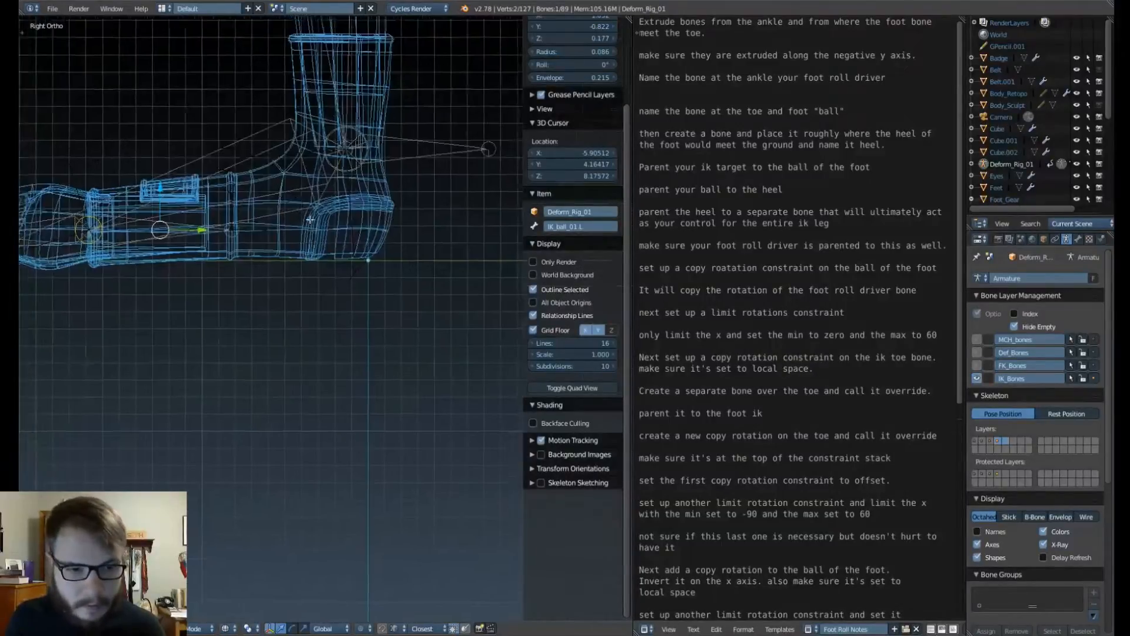
scroll(309, 220, up, 1)
shift+middle_drag(309, 220, 350, 298)
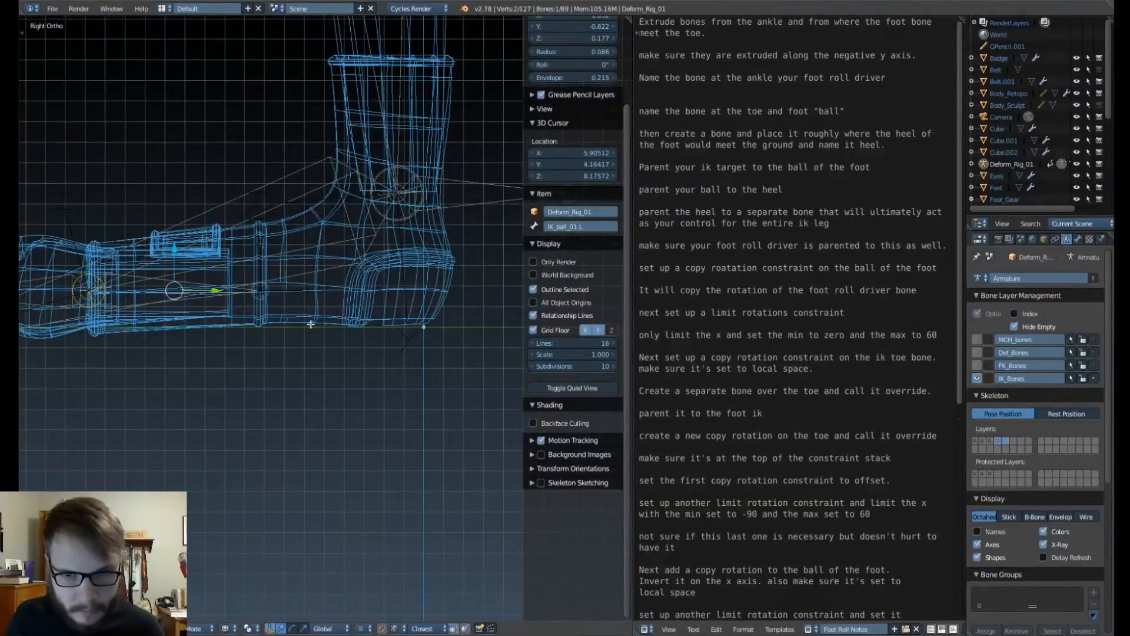
key(shift+d)
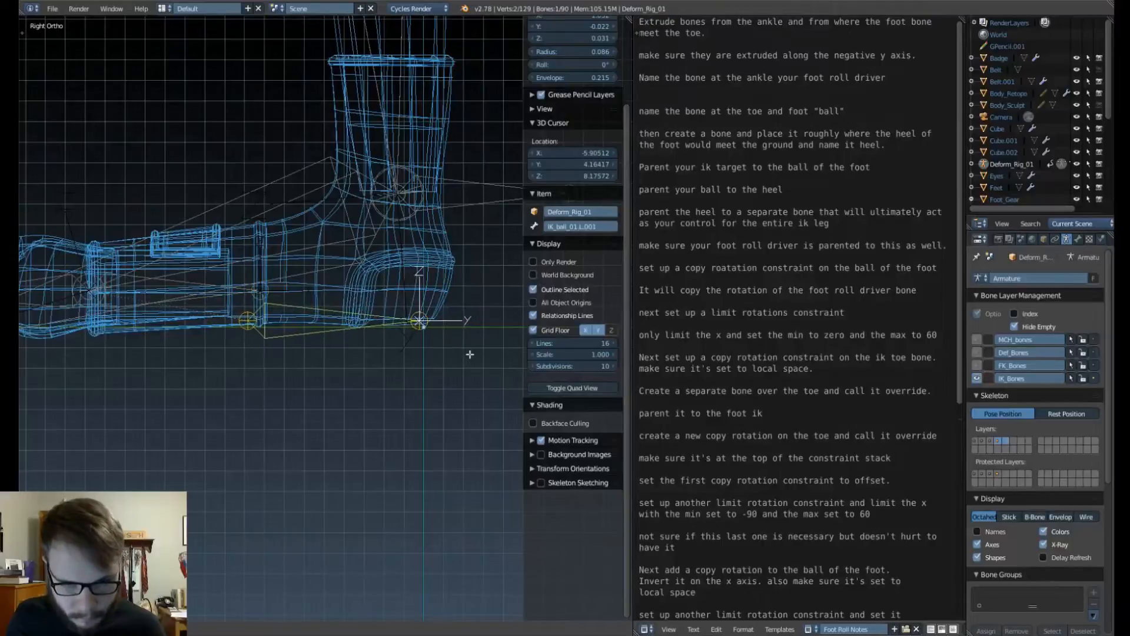
click(471, 353)
Step: Fine-tune the duplicated bone's position so its end sits where the back of the heel meets the ground
scroll(353, 329, up, 4)
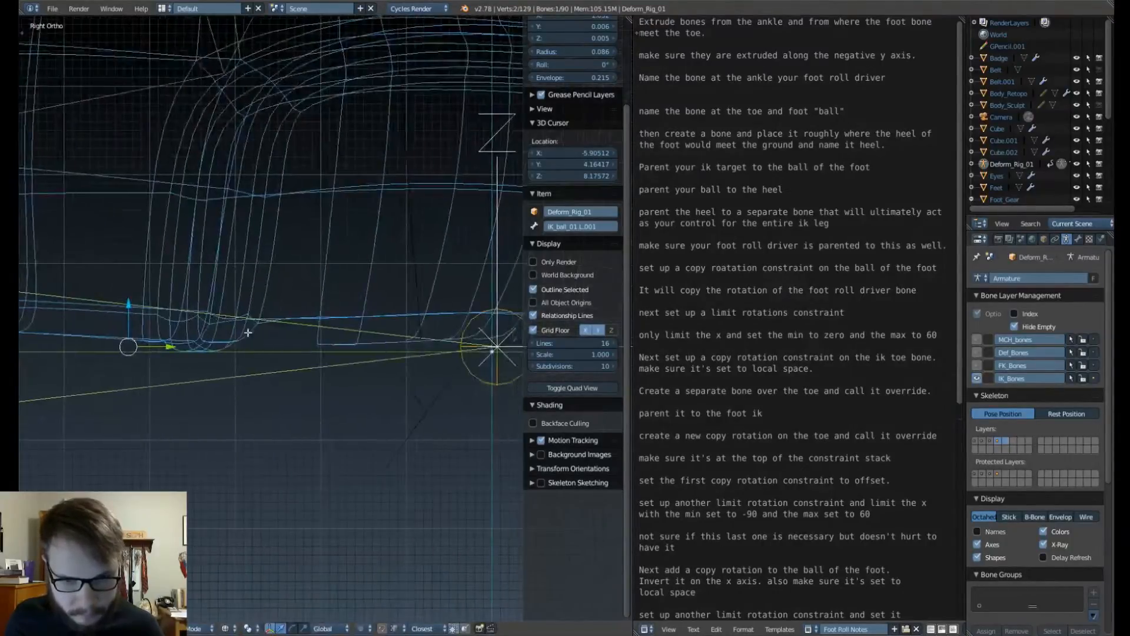
scroll(248, 332, up, 3)
shift+middle_drag(248, 333, 143, 273)
shift+middle_drag(477, 275, 294, 285)
scroll(359, 300, up, 3)
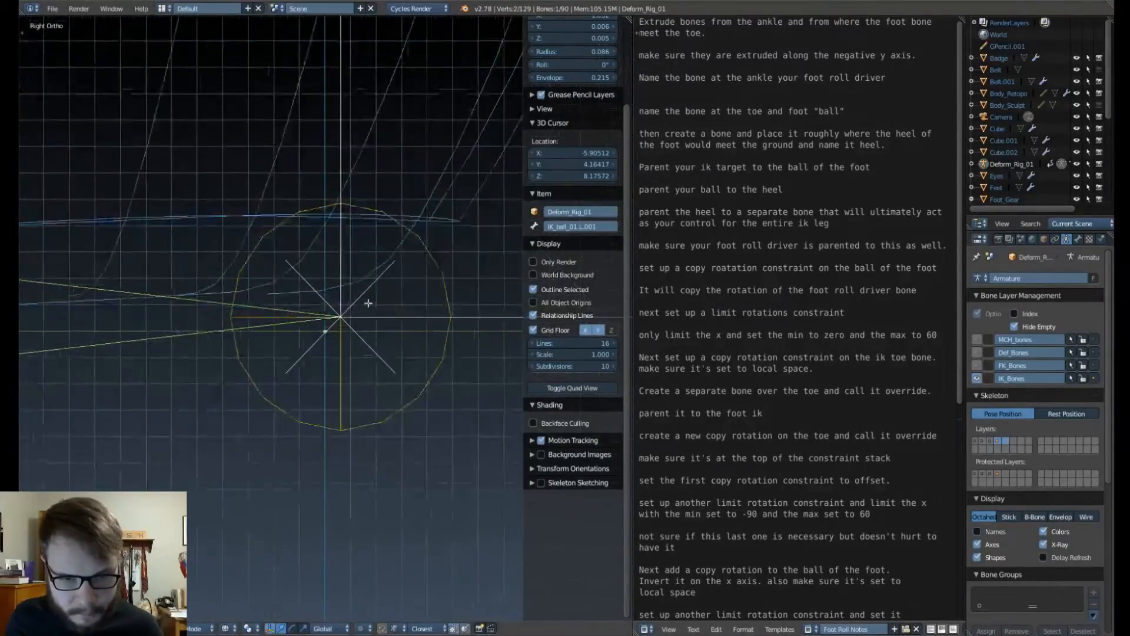
scroll(367, 302, up, 2)
key(g)
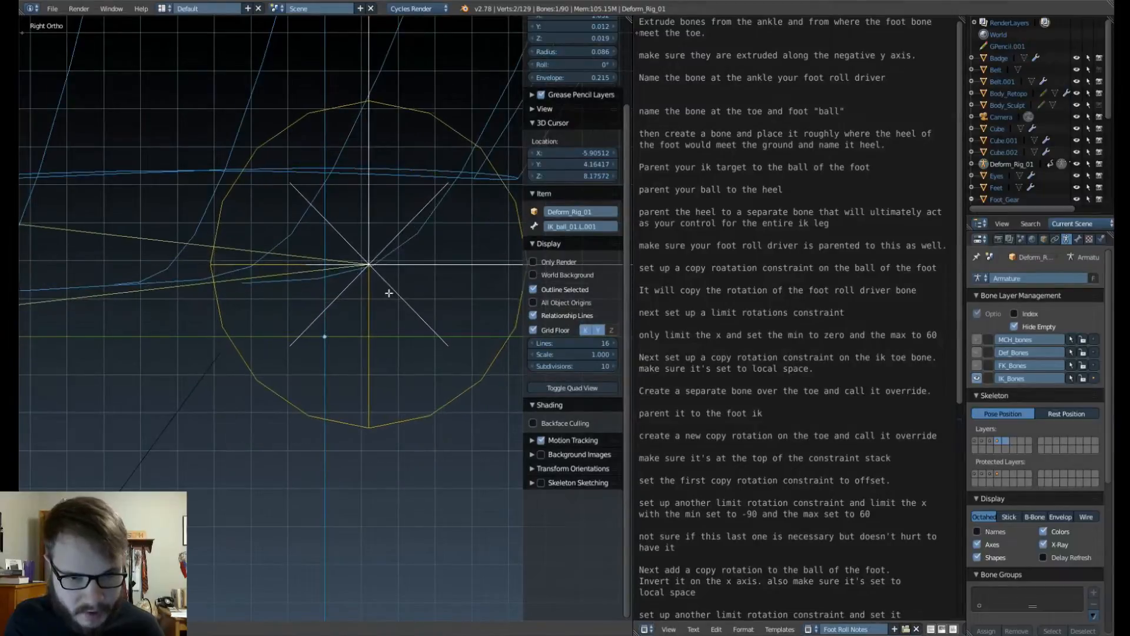
click(391, 295)
Step: Switch the direction of the heel bone so it points toward the toes
scroll(391, 296, down, 6)
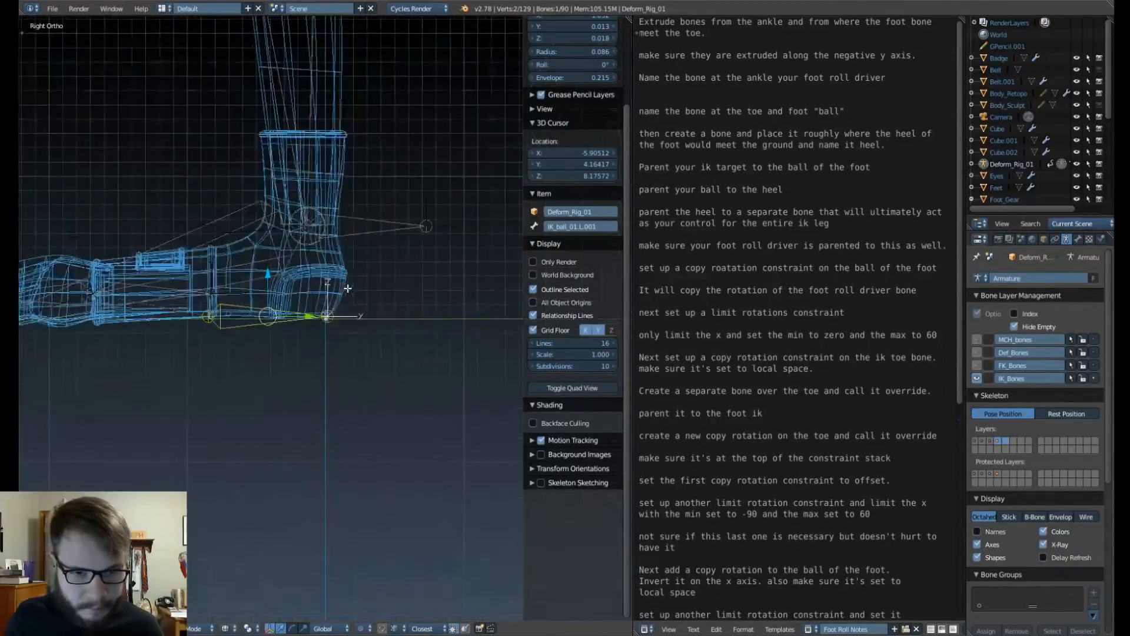
scroll(391, 295, up, 1)
shift+middle_drag(380, 264, 412, 290)
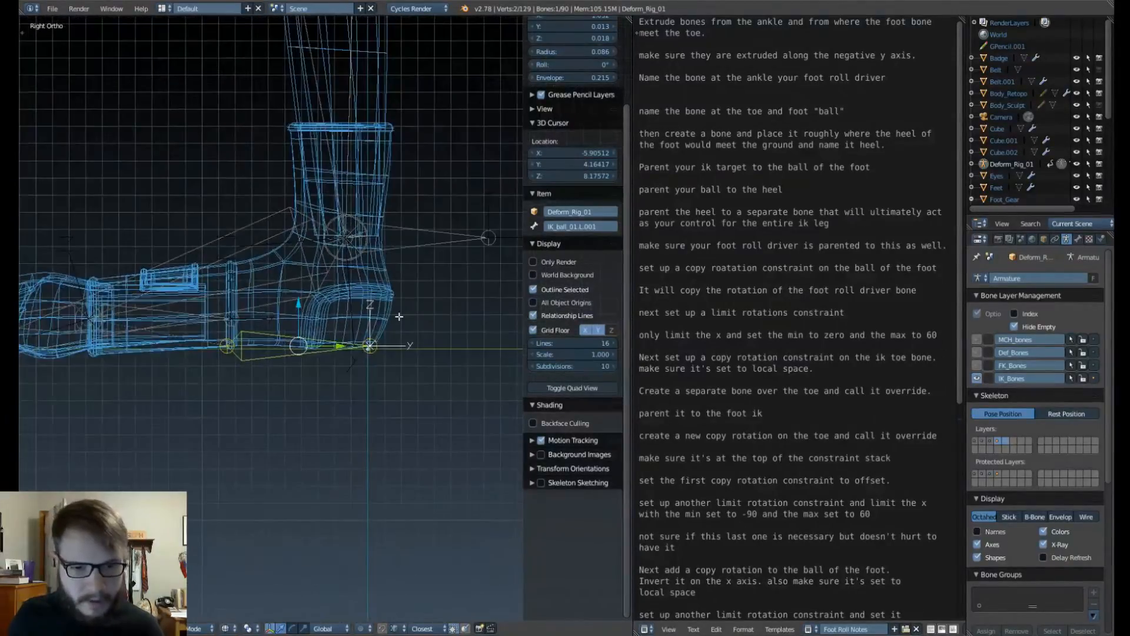
key(w)
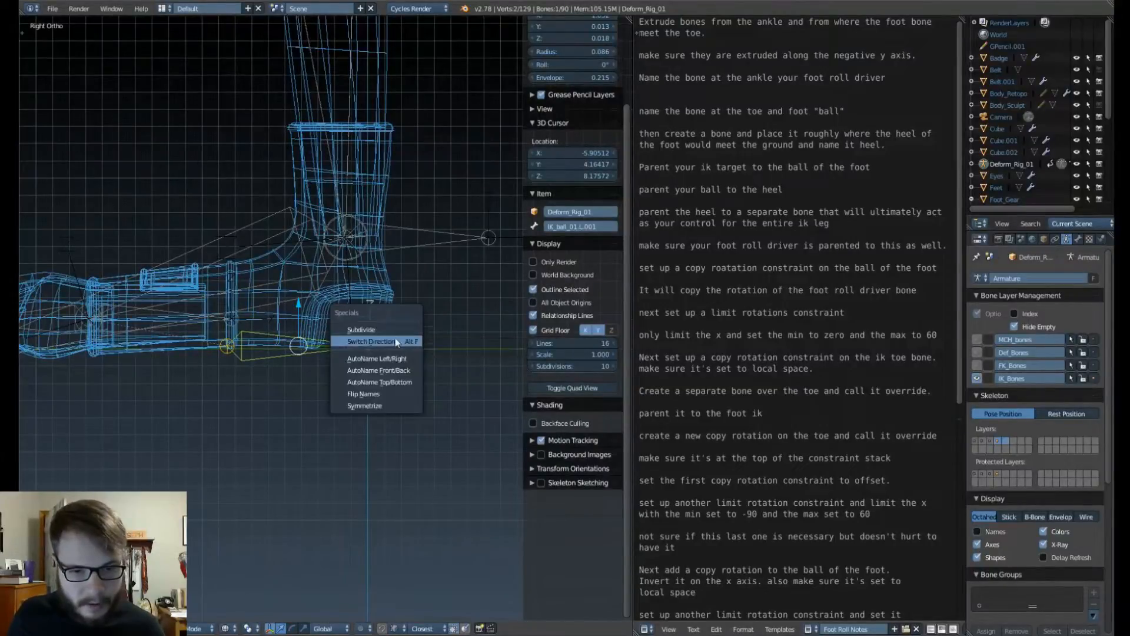
click(401, 330)
Step: Shorten the heel bone and IK_ball_01.L by moving their tips along Y to about -0.485 and -1.195
scroll(394, 339, up, 1)
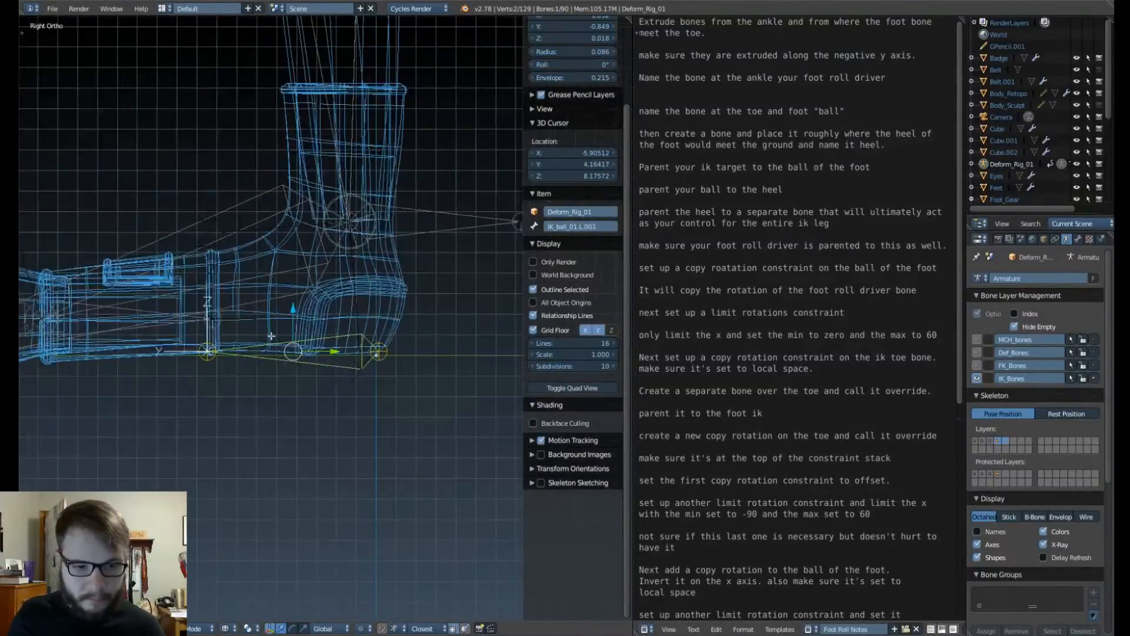
right_click(209, 351)
drag(238, 357, 312, 361)
right_click(207, 317)
shift+middle_drag(202, 325, 311, 339)
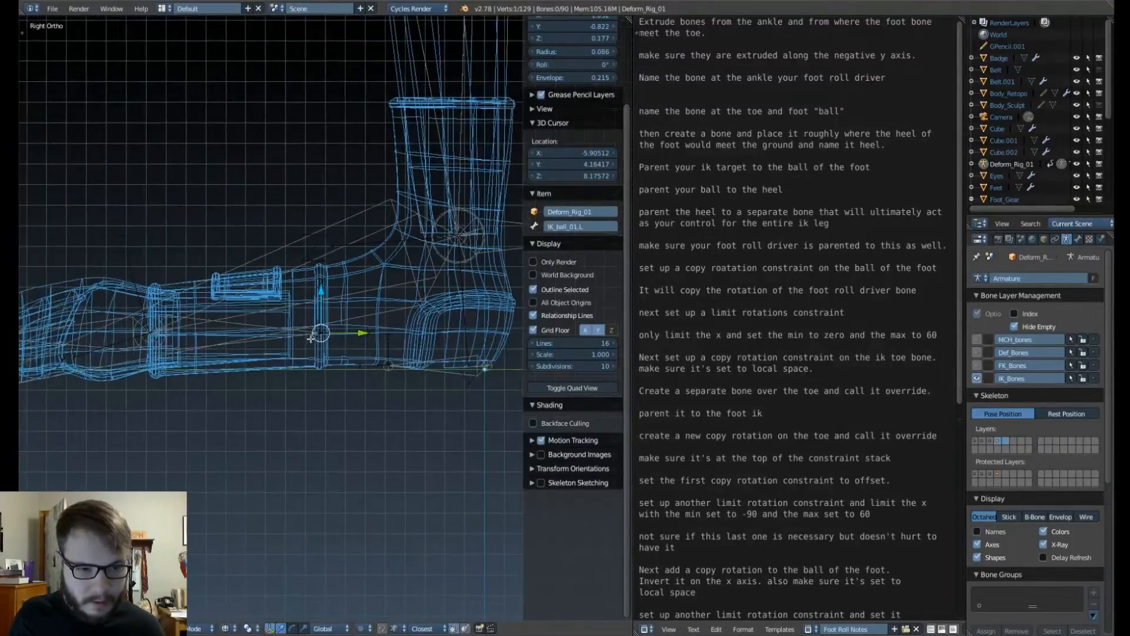
drag(366, 334, 292, 335)
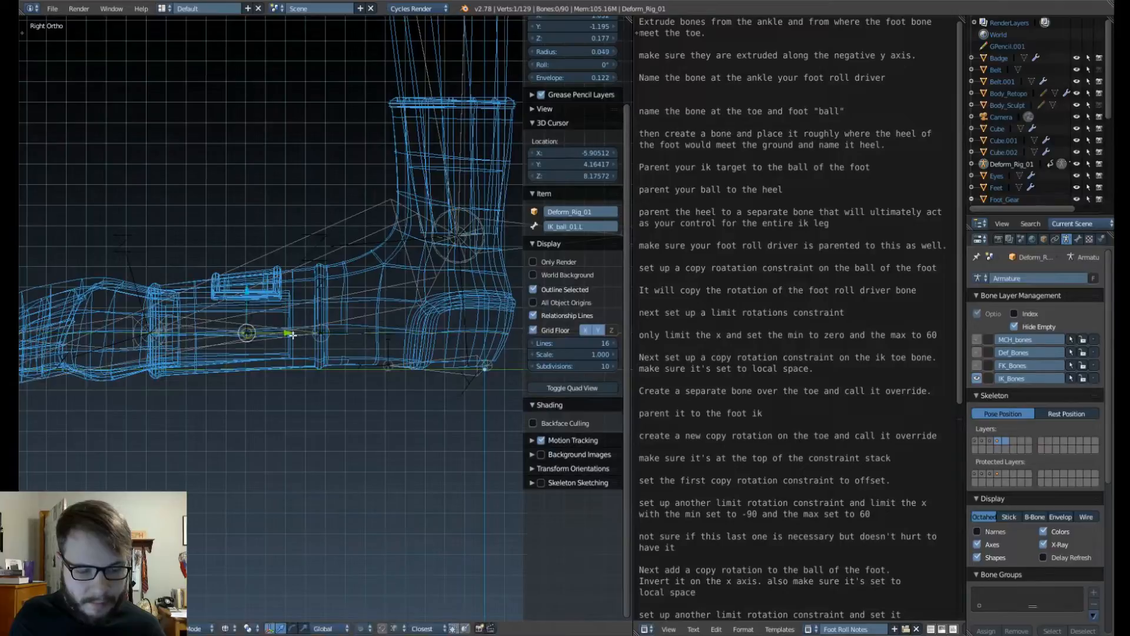
Step: Delete the extra right-side foot bones, including those extruded from the ankle and the foot-toe joint
middle_drag(292, 334, 244, 280)
right_click(243, 278)
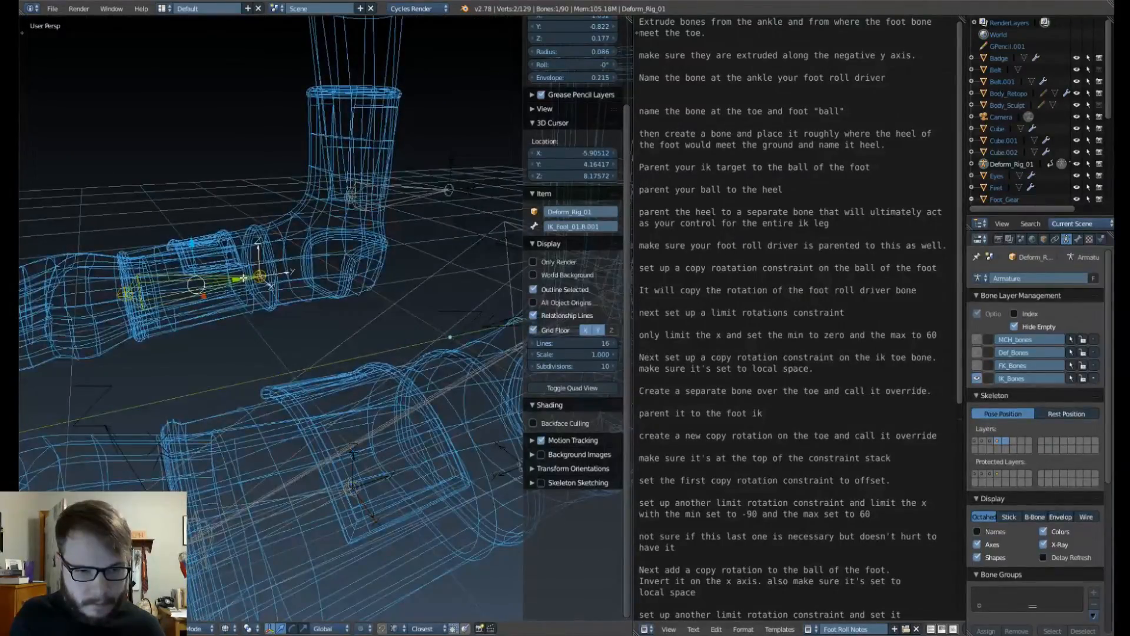
shift+right_click(432, 191)
key(x)
click(431, 191)
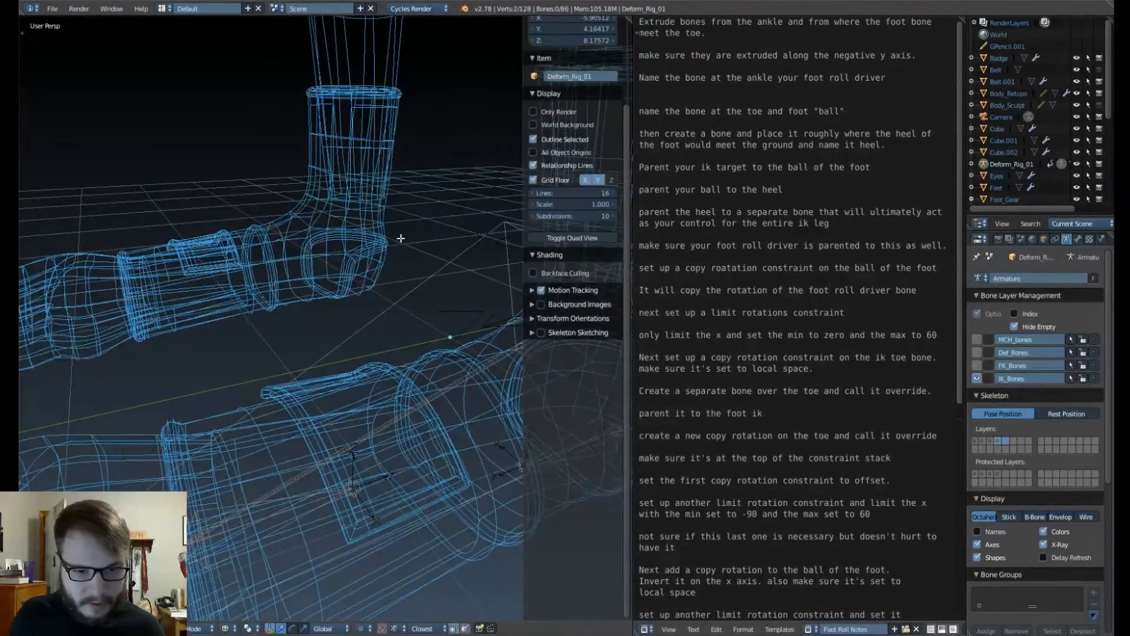
Step: Parent the left leg's IK target bone to IK_ball_01.L with Keep Offset
scroll(401, 237, down, 7)
middle_drag(401, 238, 356, 238)
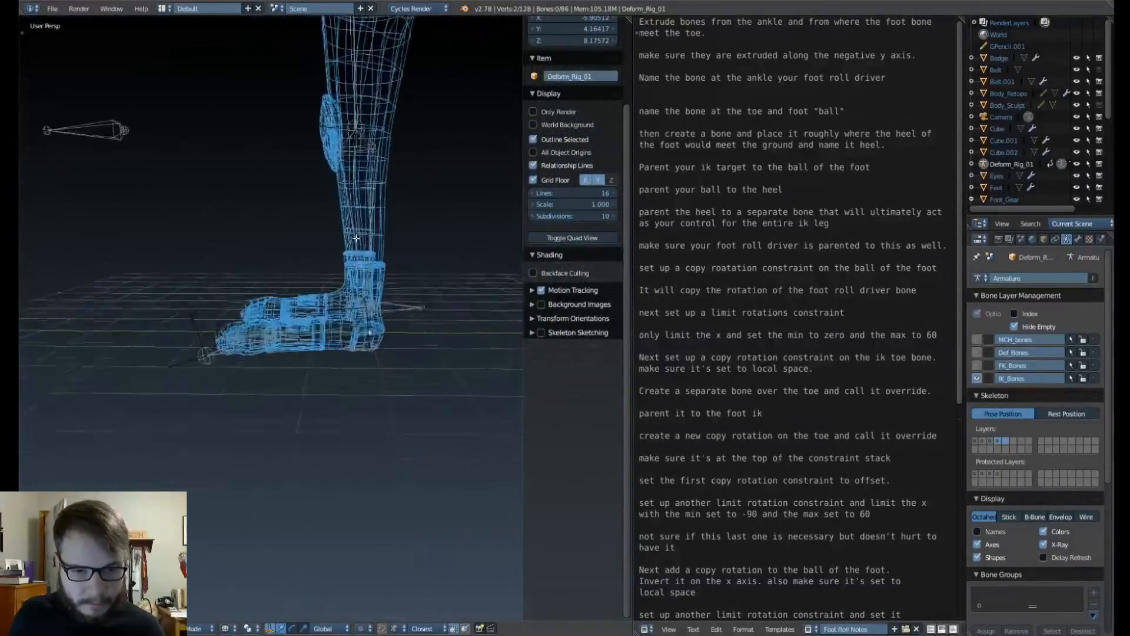
scroll(356, 238, up, 4)
key(KP_3)
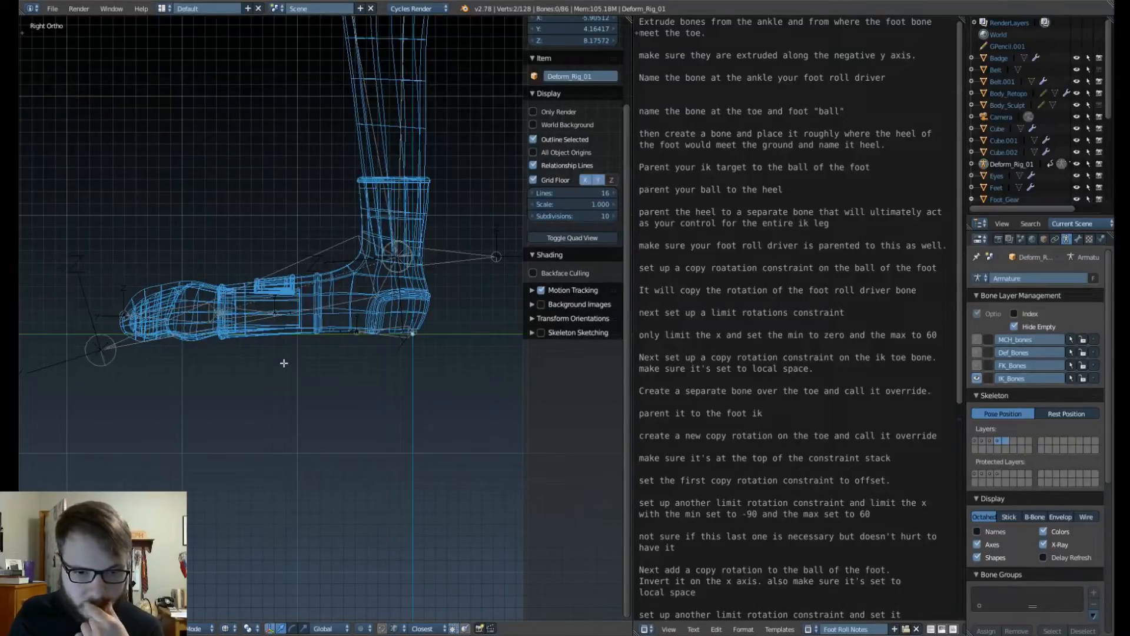
middle_drag(306, 328, 363, 305)
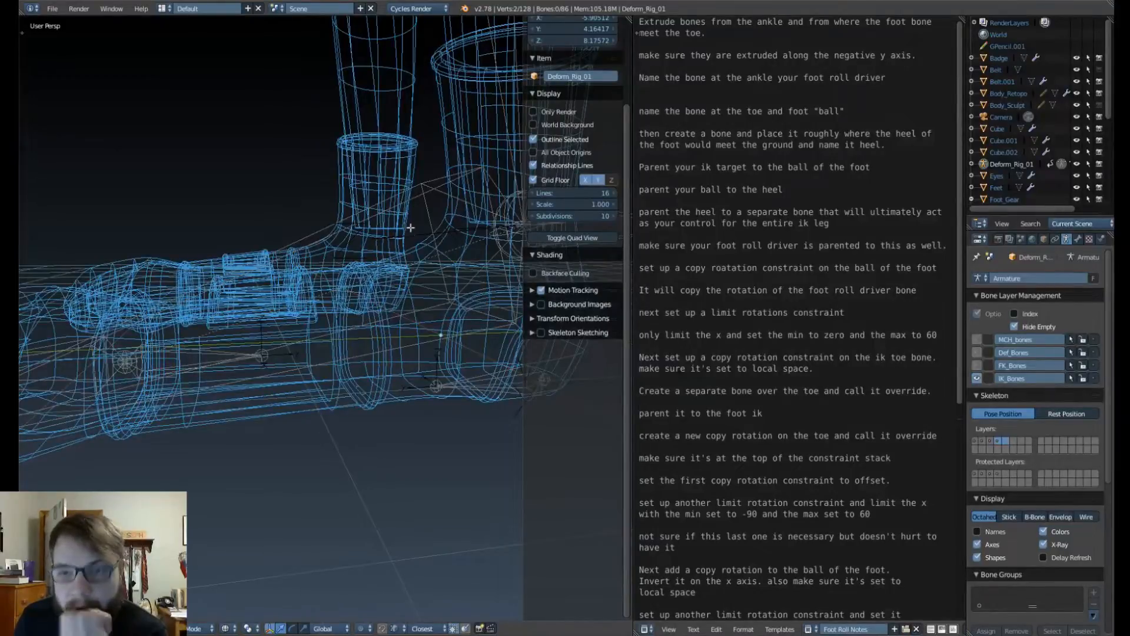
scroll(411, 227, down, 3)
middle_drag(410, 227, 333, 300)
right_click(310, 359)
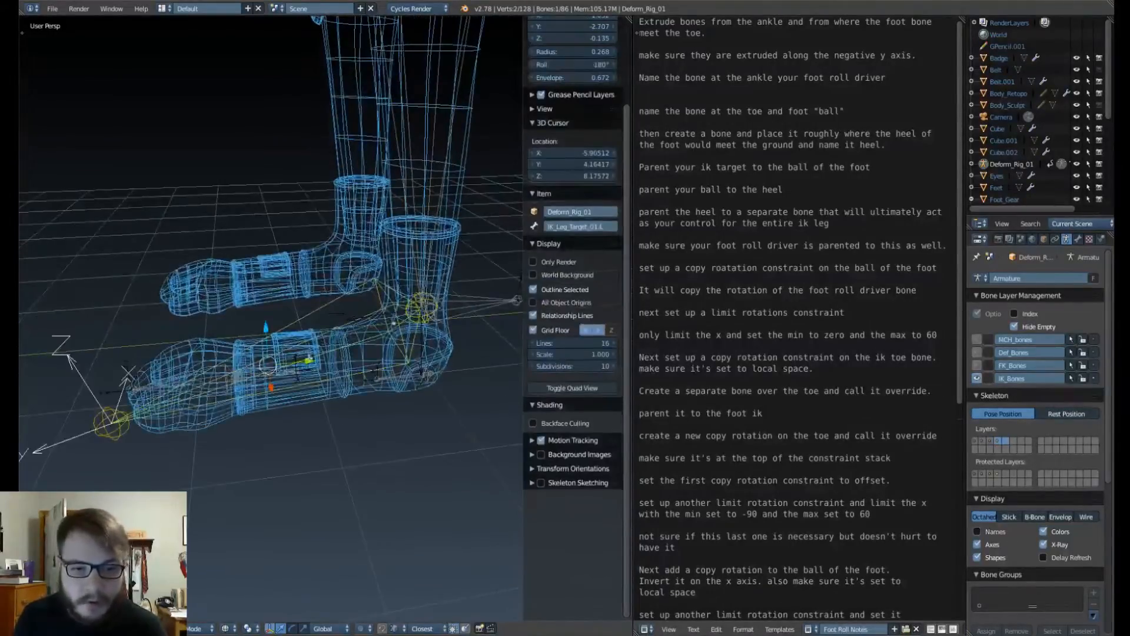
mouse_move(306, 359)
middle_down()
mouse_move(285, 355)
mouse_move(310, 342)
middle_up()
scroll(285, 356, up, 3)
shift+right_click(245, 355)
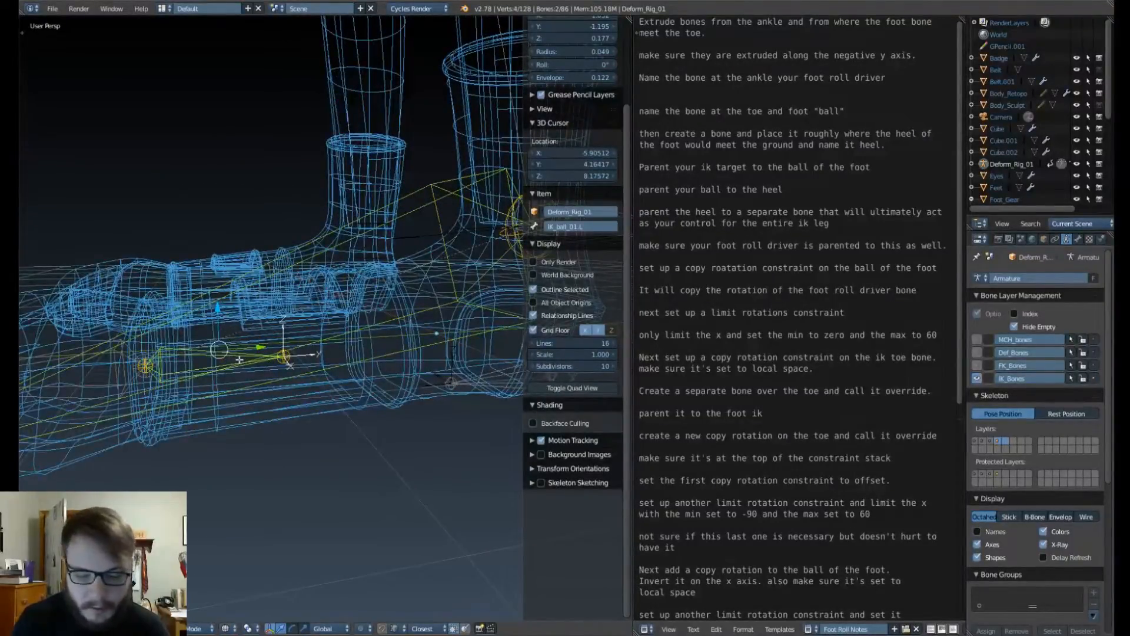
key(ctrl+p)
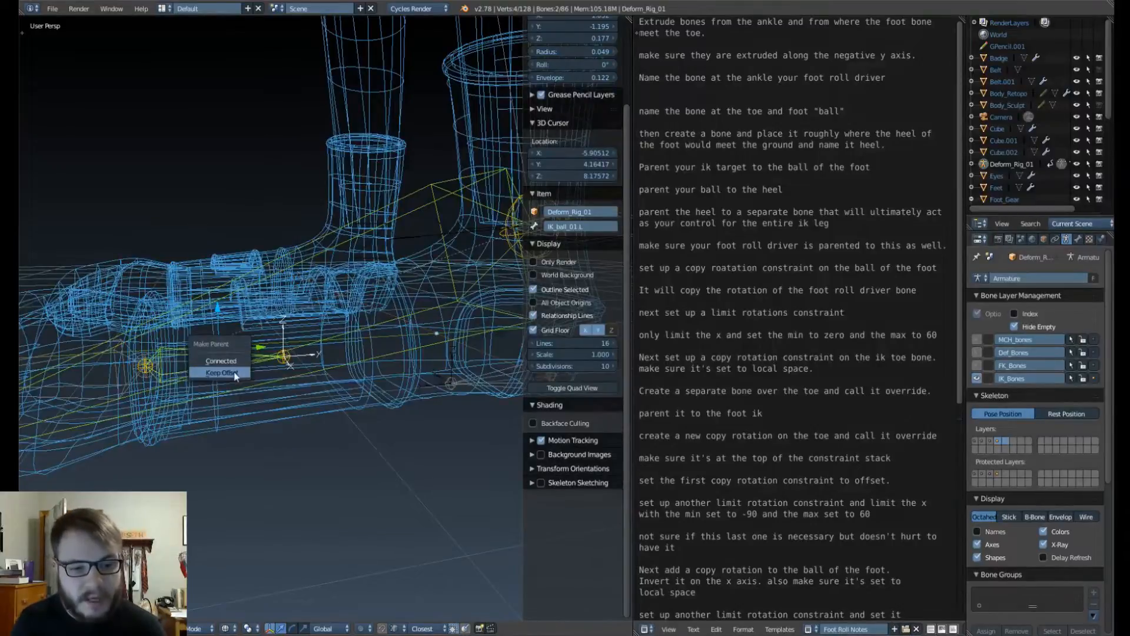
click(234, 374)
Step: Select the left heel bone and rename it IK_Heel_01.L
shift+middle_drag(359, 385, 277, 366)
right_click(430, 359)
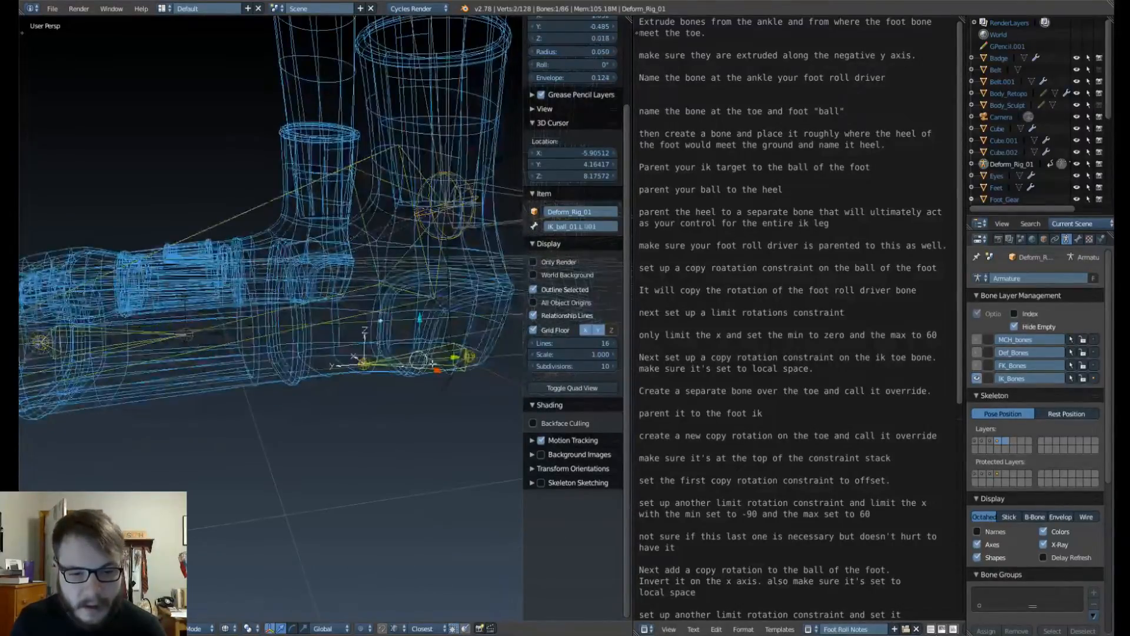
click(597, 229)
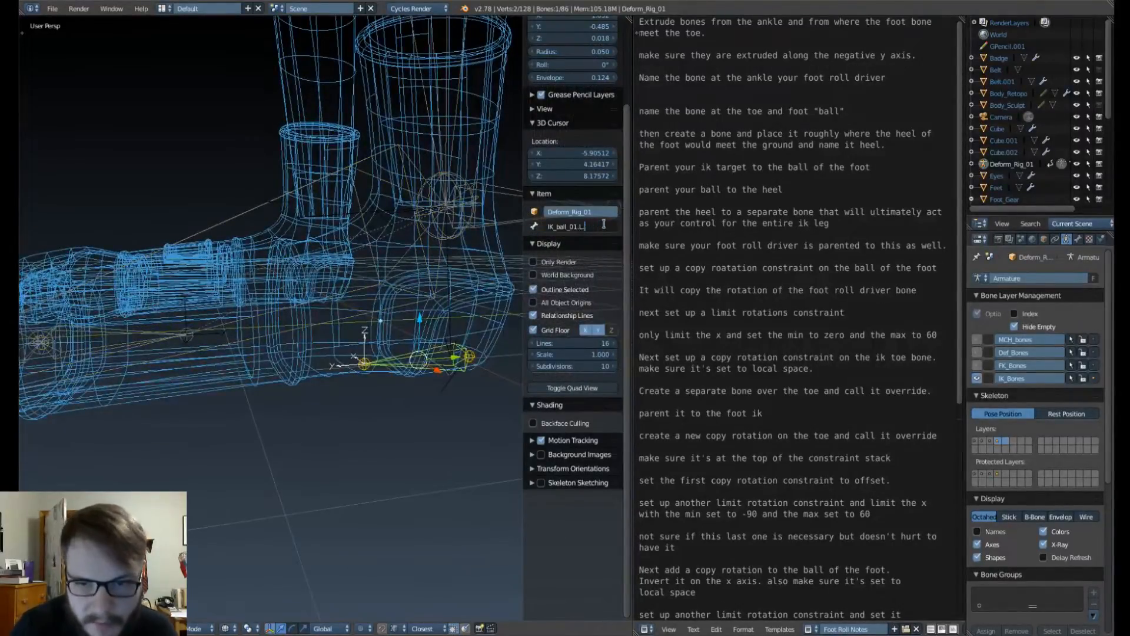
key(BackSpace)
key(BackSpace)
key(BackSpace)
key(BackSpace)
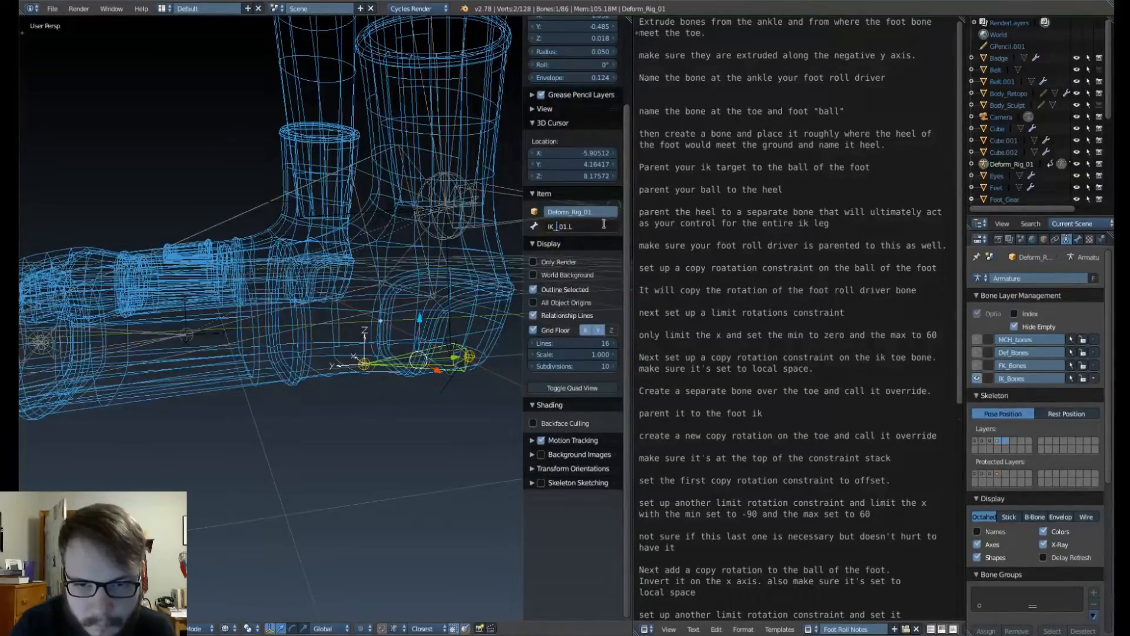
text(heel)
key(Return)
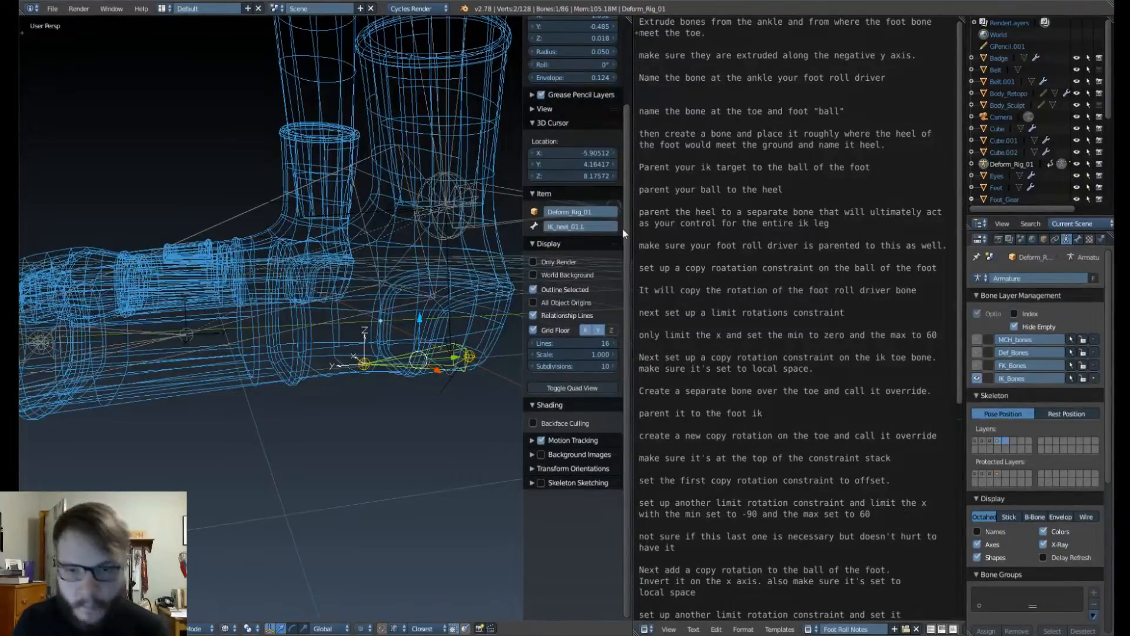
click(561, 226)
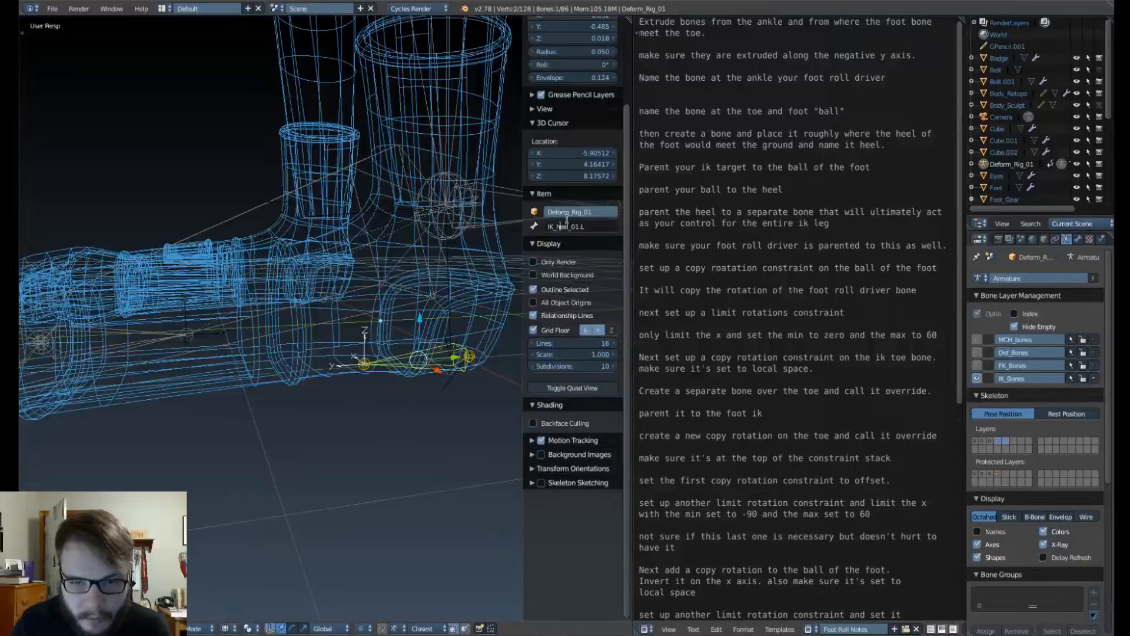
key(BackSpace)
text(H)
key(BackSpace)
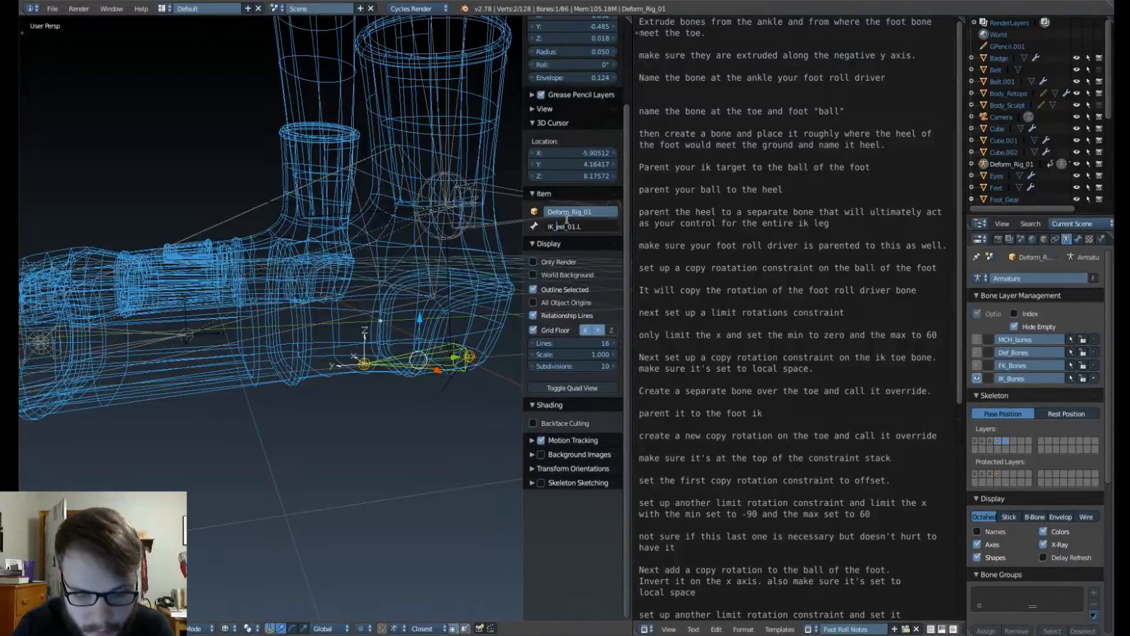
text(H)
key(Return)
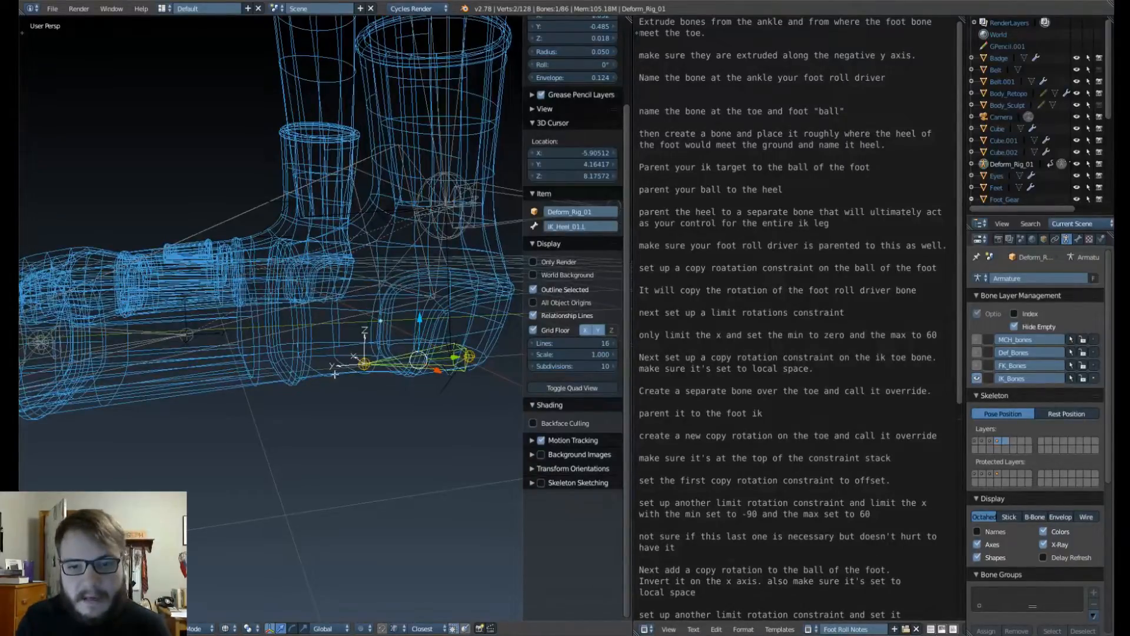
middle_drag(307, 351, 342, 352)
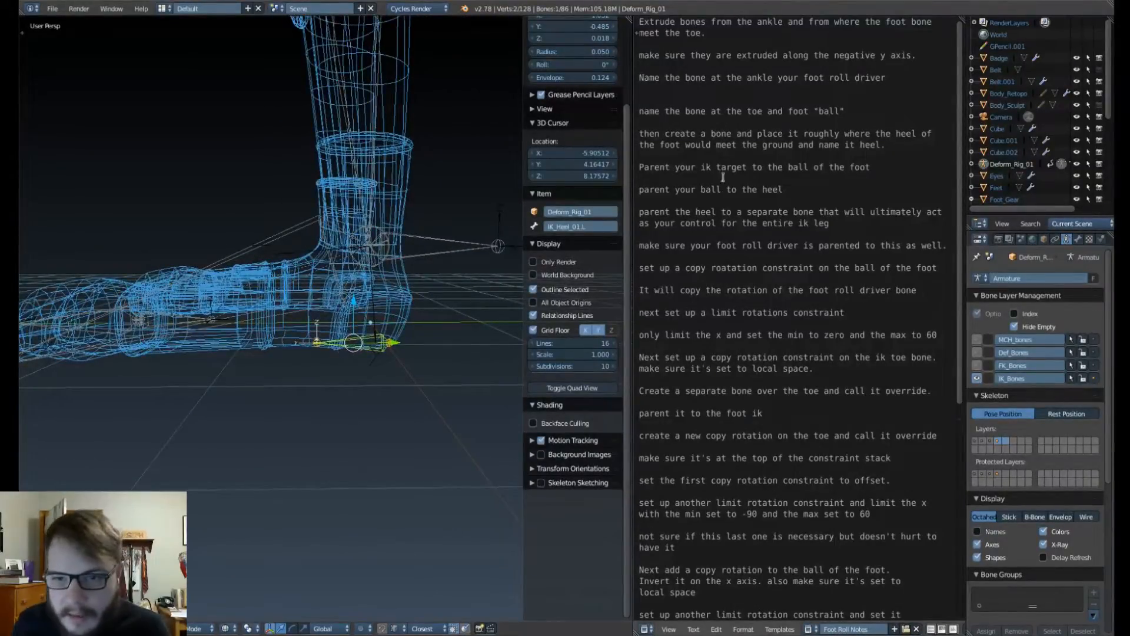
Step: Parent the left ball bone IK_ball_01.L to IK_Heel_01.L with Keep Offset
right_click(206, 329)
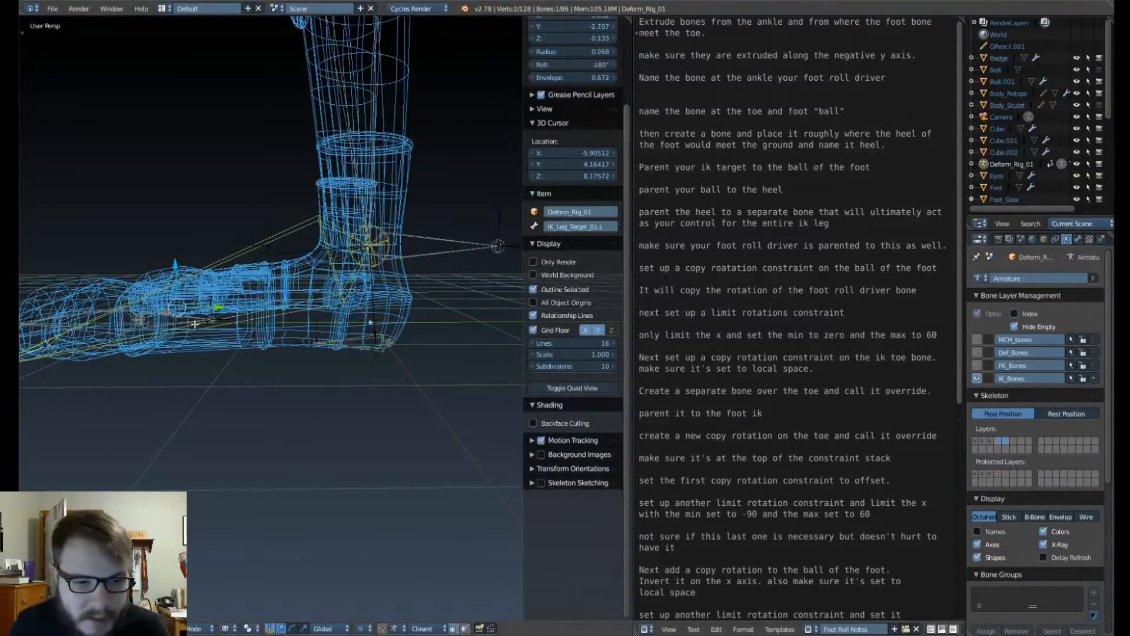
shift+right_click(350, 345)
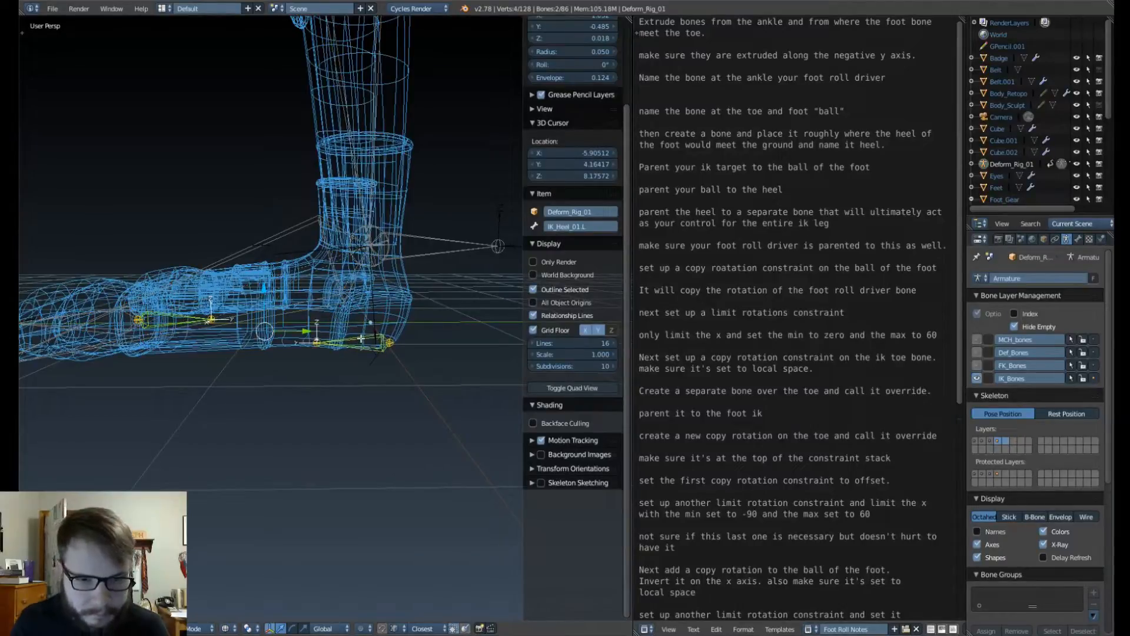
key(ctrl+p)
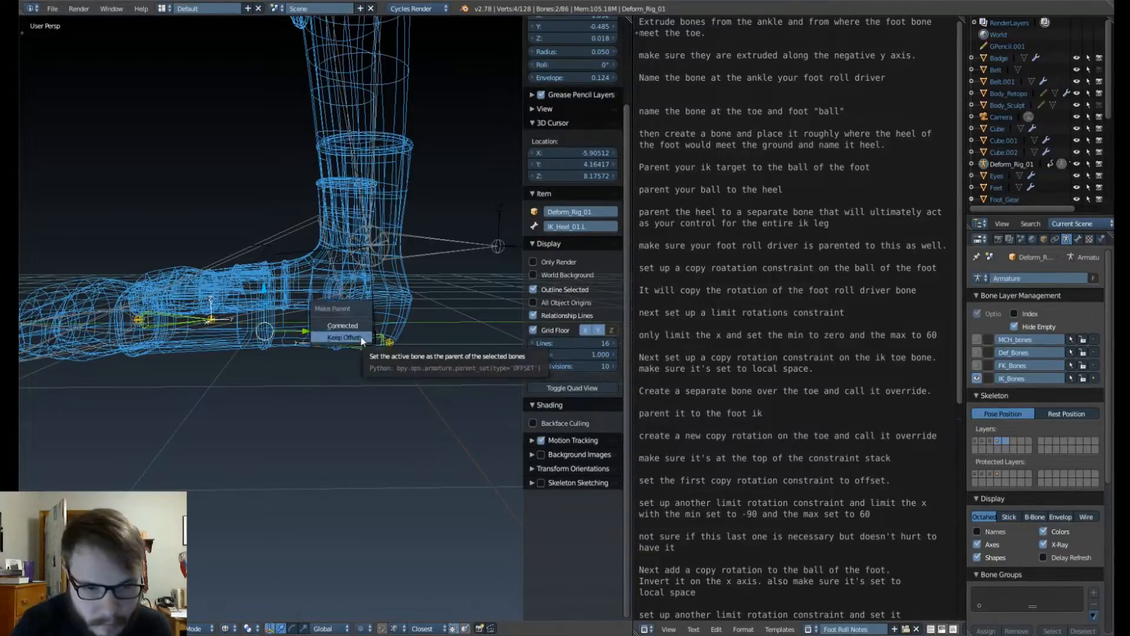
click(361, 337)
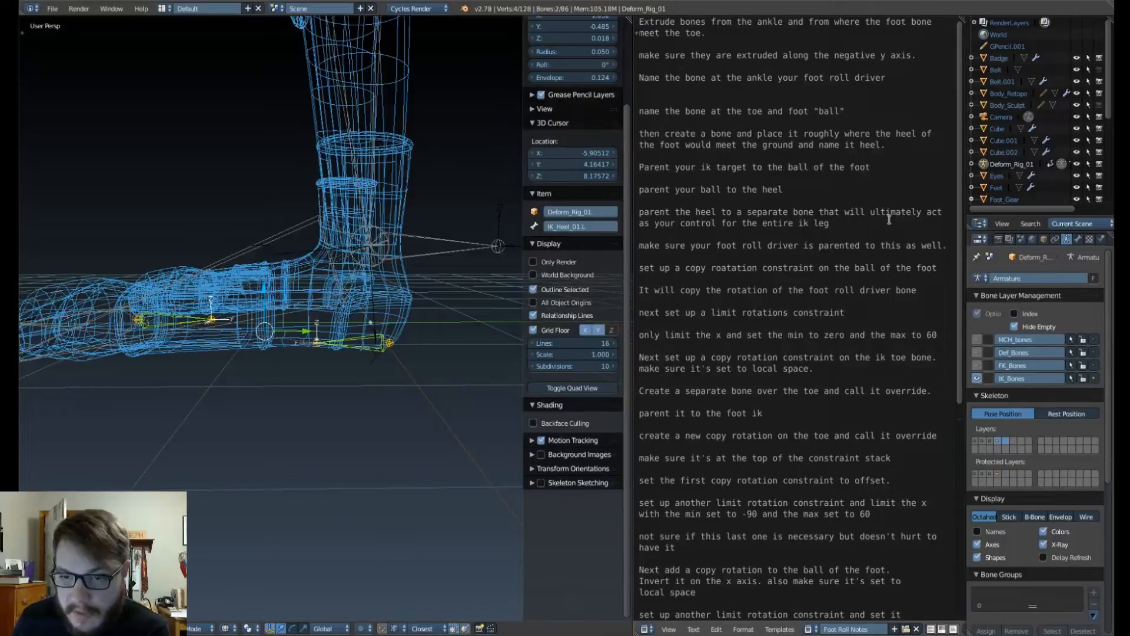
Step: Duplicate the left heel bone in place and extend the copy's tip forward past the toes to about -2.954 along Y, enlarging the bone
right_click(372, 350)
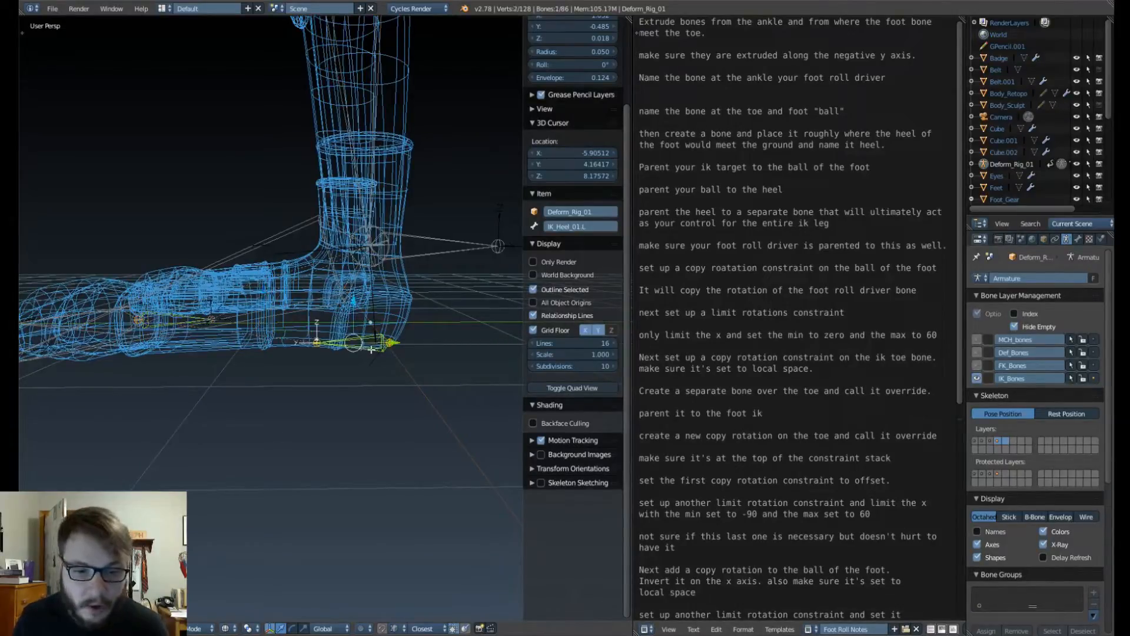
key(shift+d)
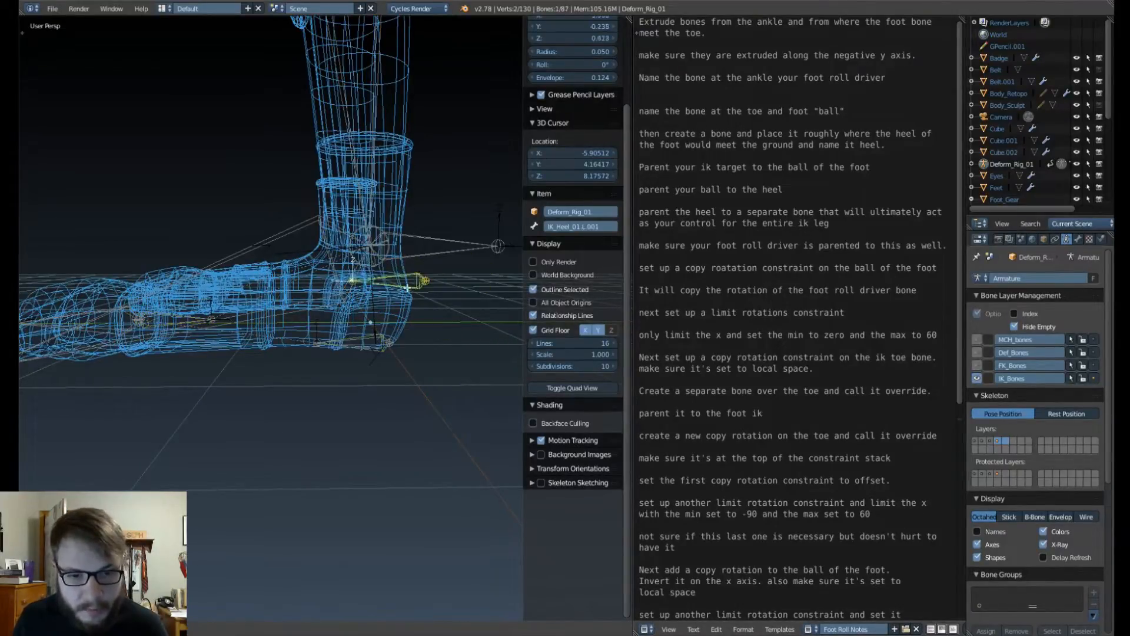
right_click(382, 343)
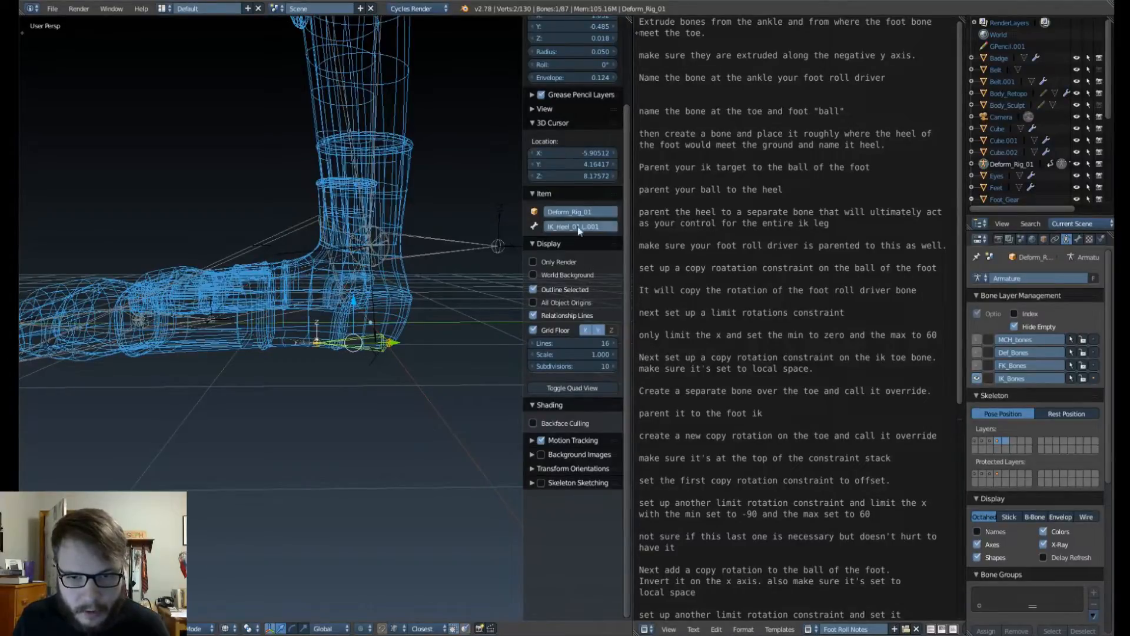
right_click(316, 342)
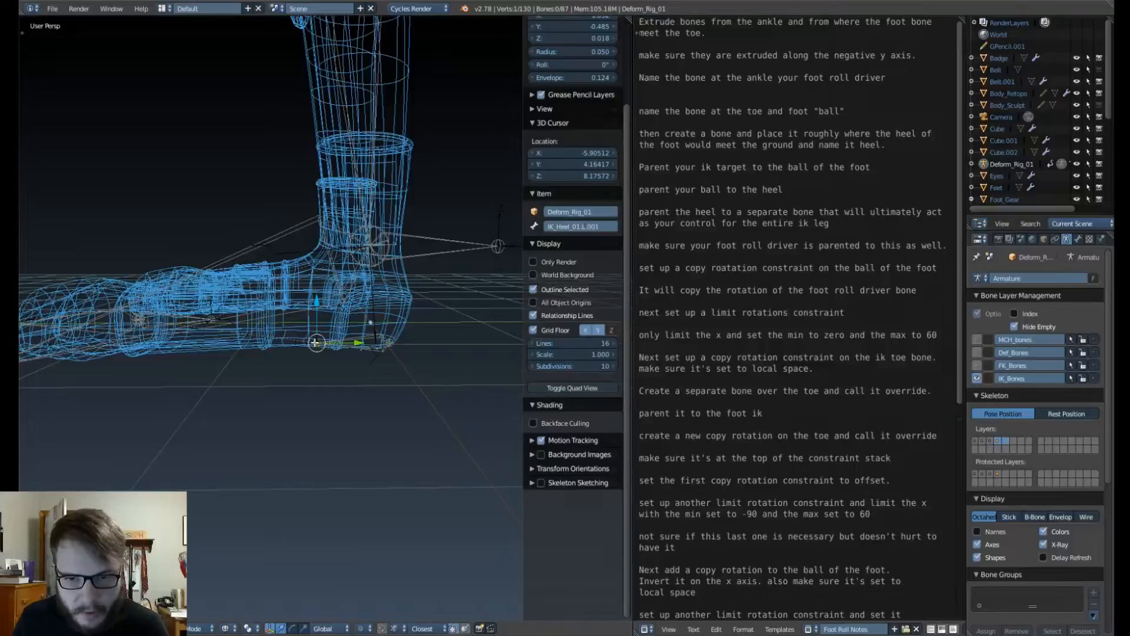
drag(358, 344, 618, 400)
scroll(302, 401, down, 5)
middle_drag(292, 398, 300, 430)
drag(225, 353, 217, 354)
middle_drag(293, 386, 333, 380)
scroll(300, 371, up, 4)
Step: Rename the large duplicated heel bone as IK_Leg_Ctrl_01
click(581, 223)
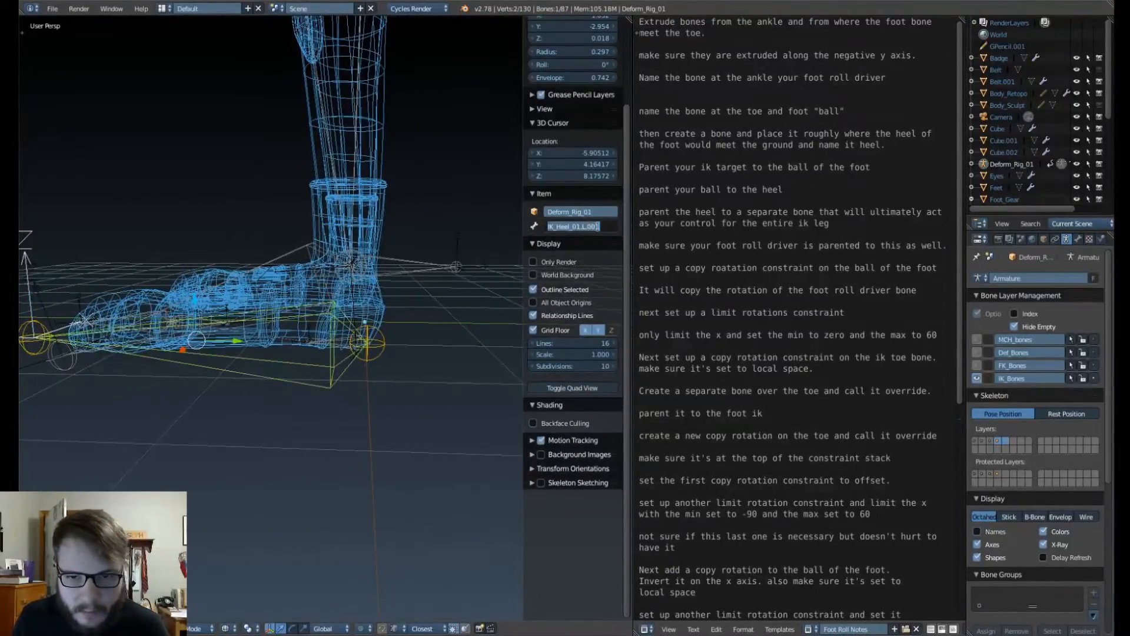
click(605, 226)
key(BackSpace)
key(BackSpace)
key(BackSpace)
key(BackSpace)
key(BackSpace)
key(BackSpace)
key(BackSpace)
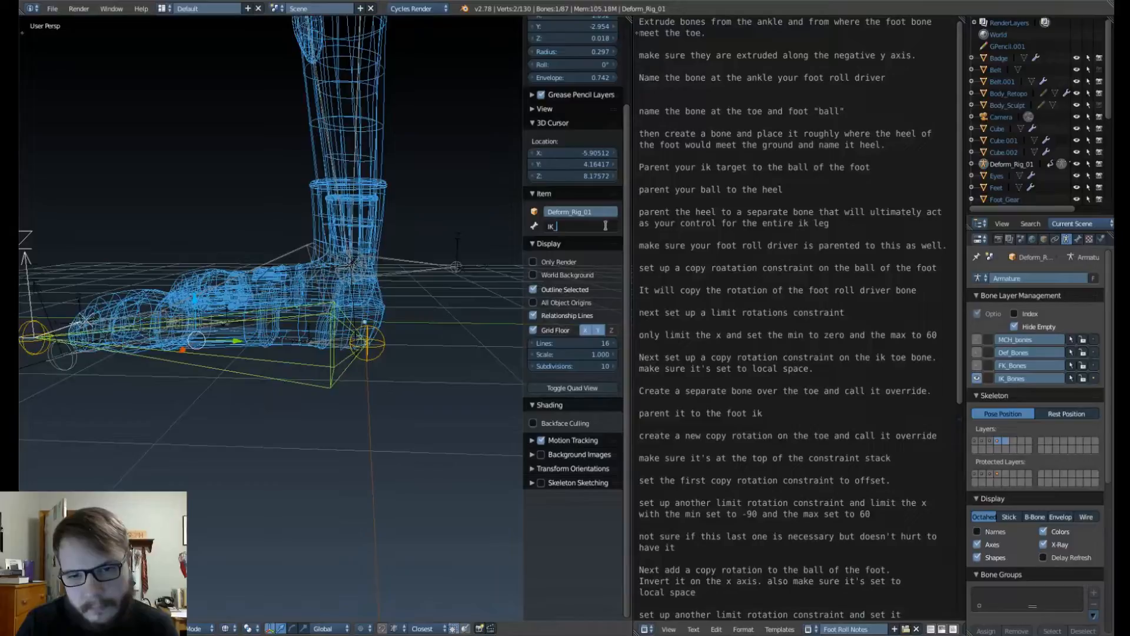
text(_Leg)
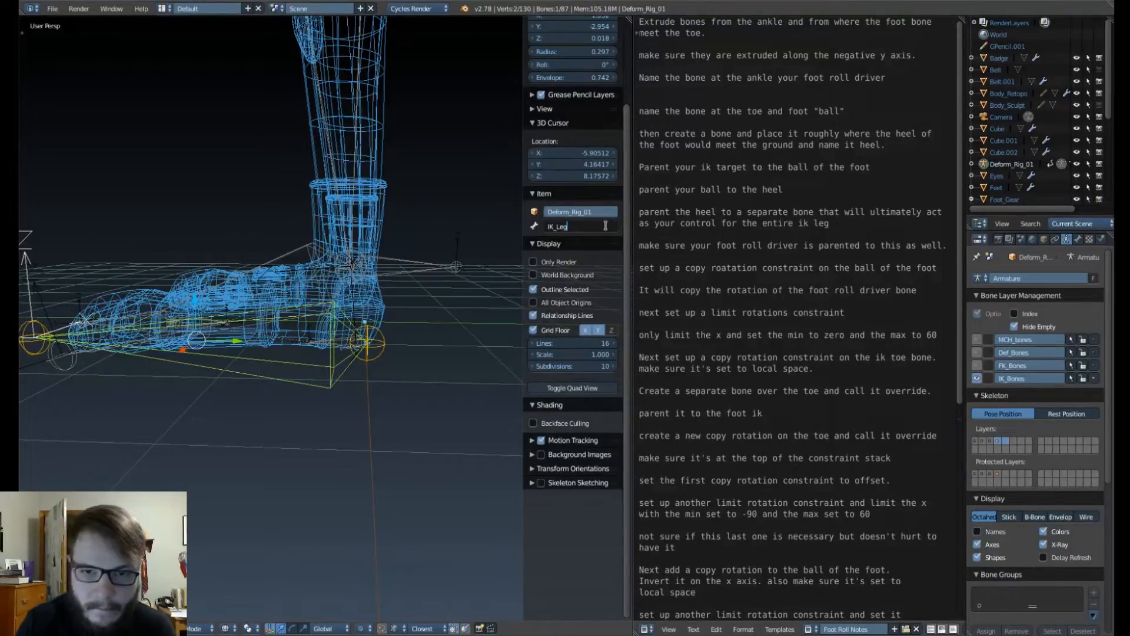
key(Left)
key(Left)
key(Left)
text(_)
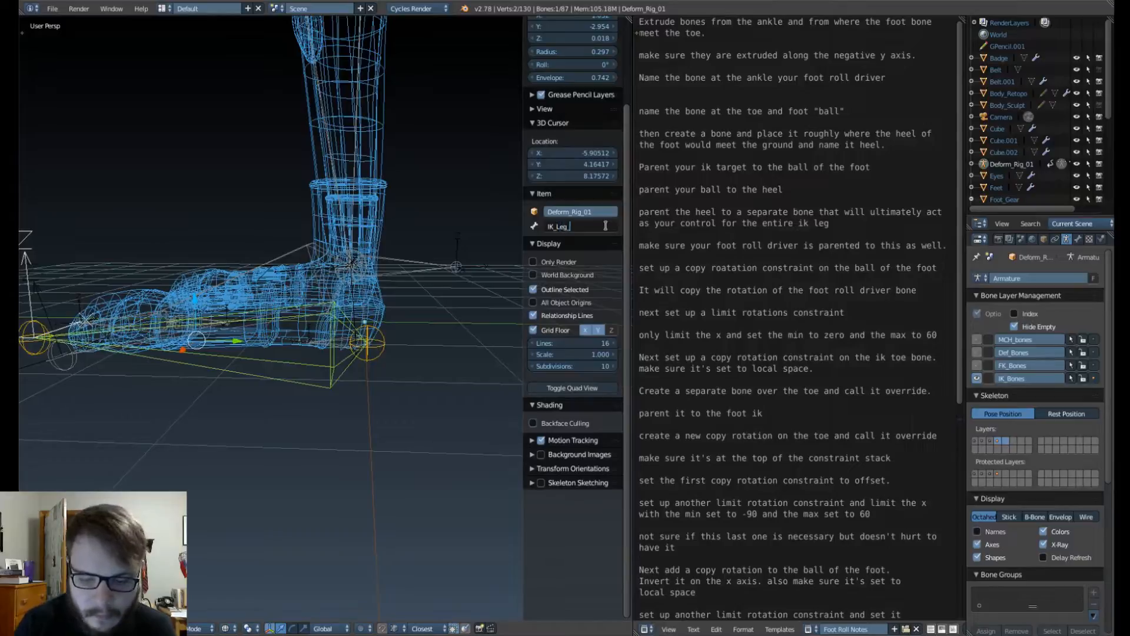
text(Ctrl)
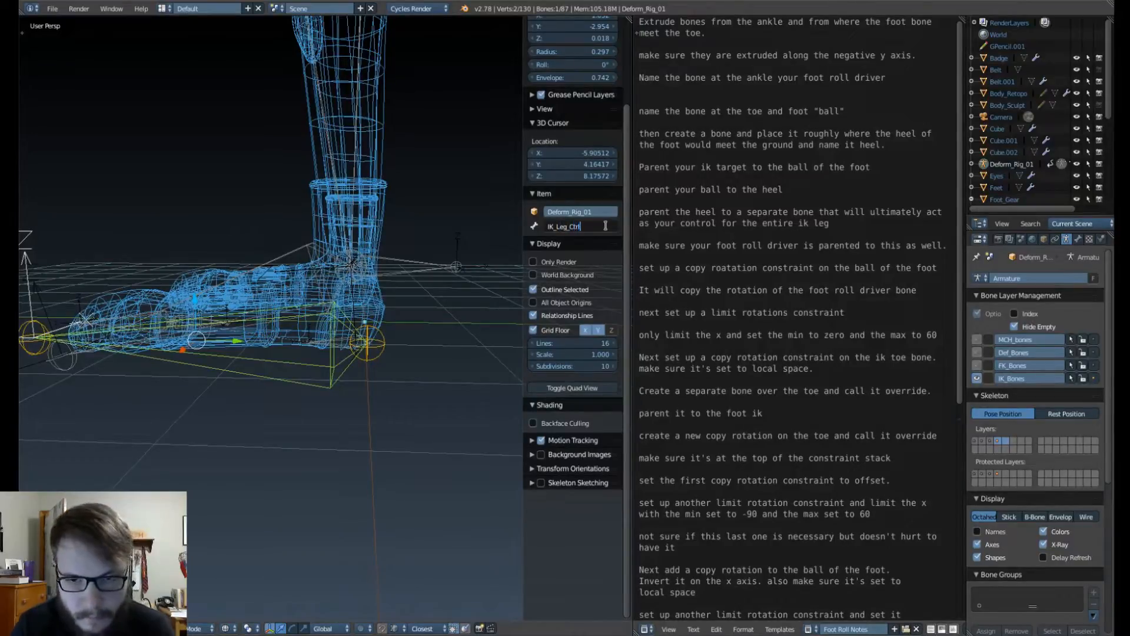
text(_01)
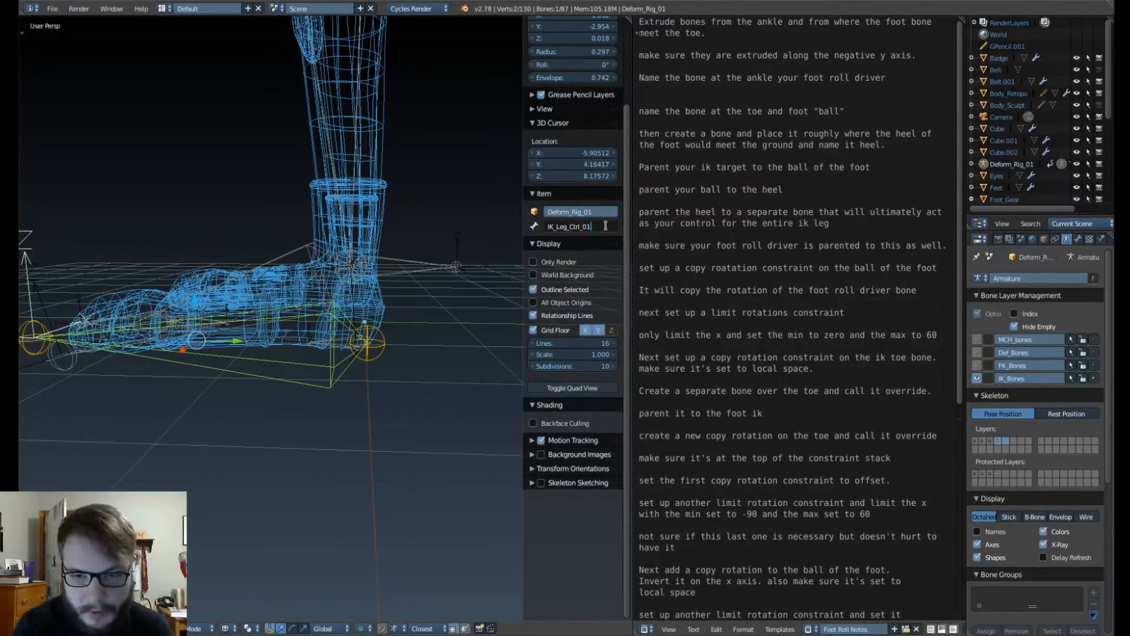
key(Return)
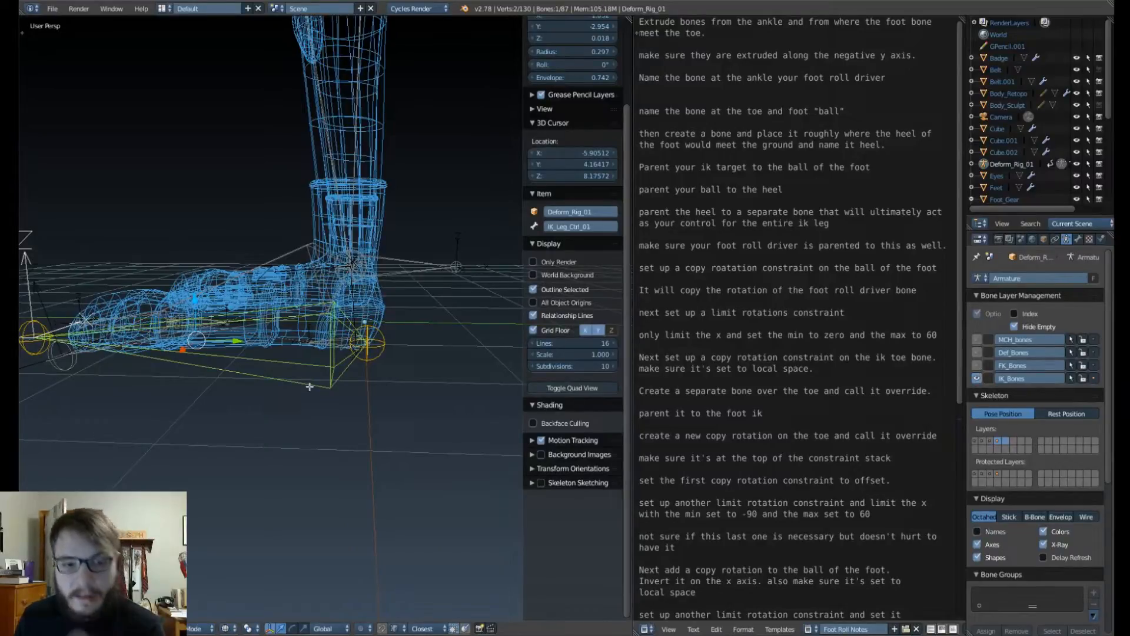
Step: Parent the heel bone IK_Heel_01.L to IK_Leg_Ctrl_01 with Keep Offset
mouse_move(330, 327)
middle_down()
mouse_move(303, 371)
mouse_move(374, 377)
mouse_move(353, 331)
mouse_move(341, 335)
middle_up()
scroll(341, 334, up, 2)
scroll(341, 335, up, 2)
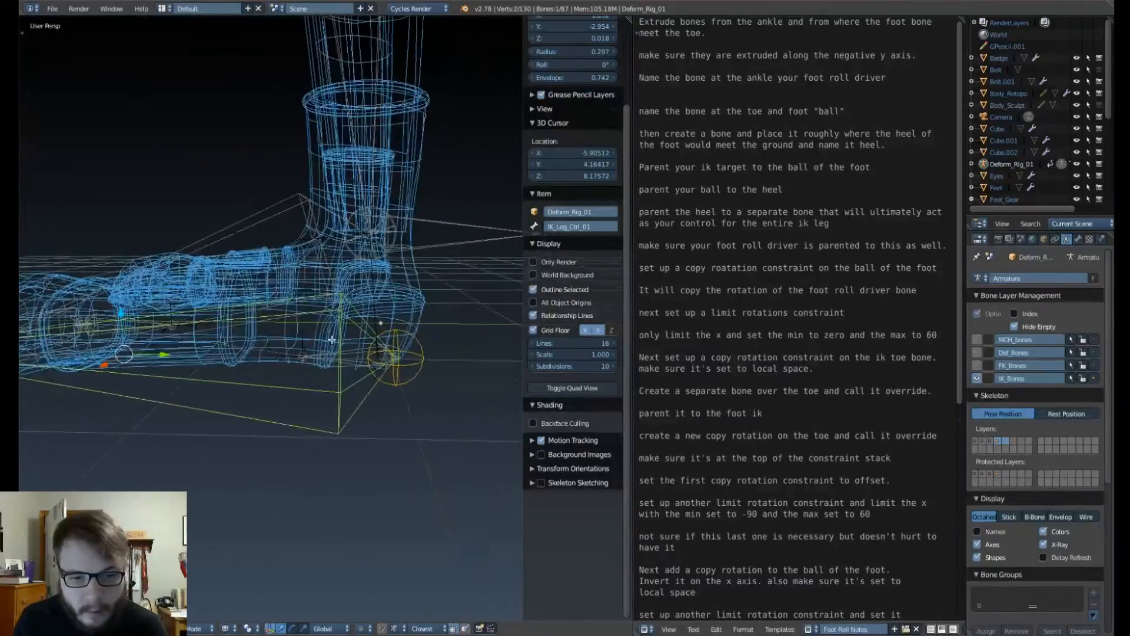
scroll(336, 382, up, 3)
right_click(342, 372)
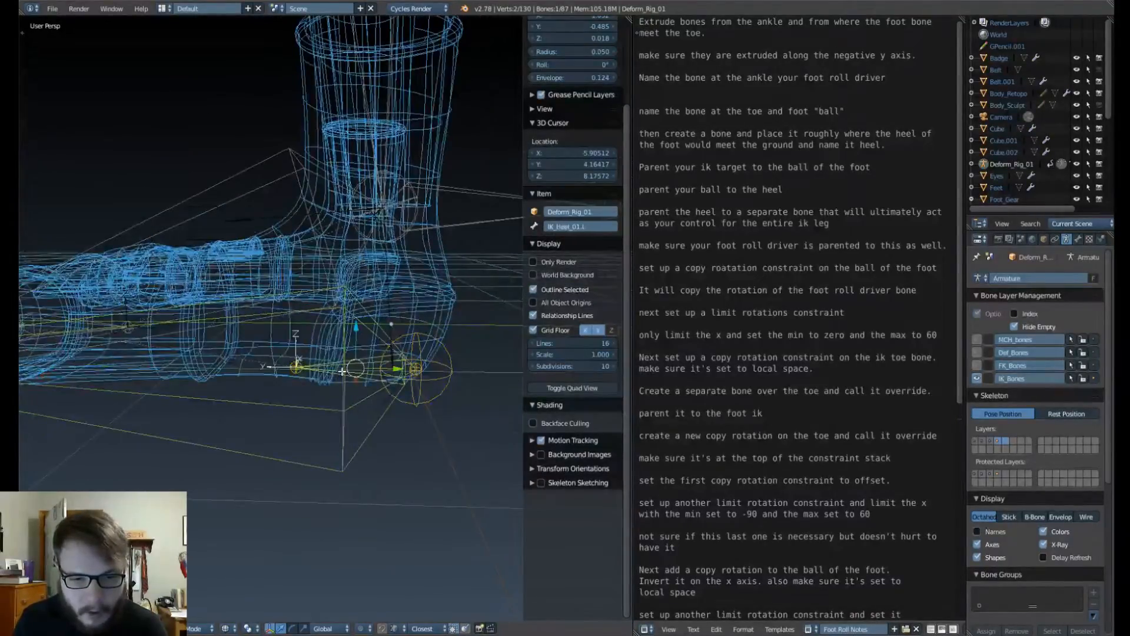
shift+right_click(365, 334)
key(ctrl+p)
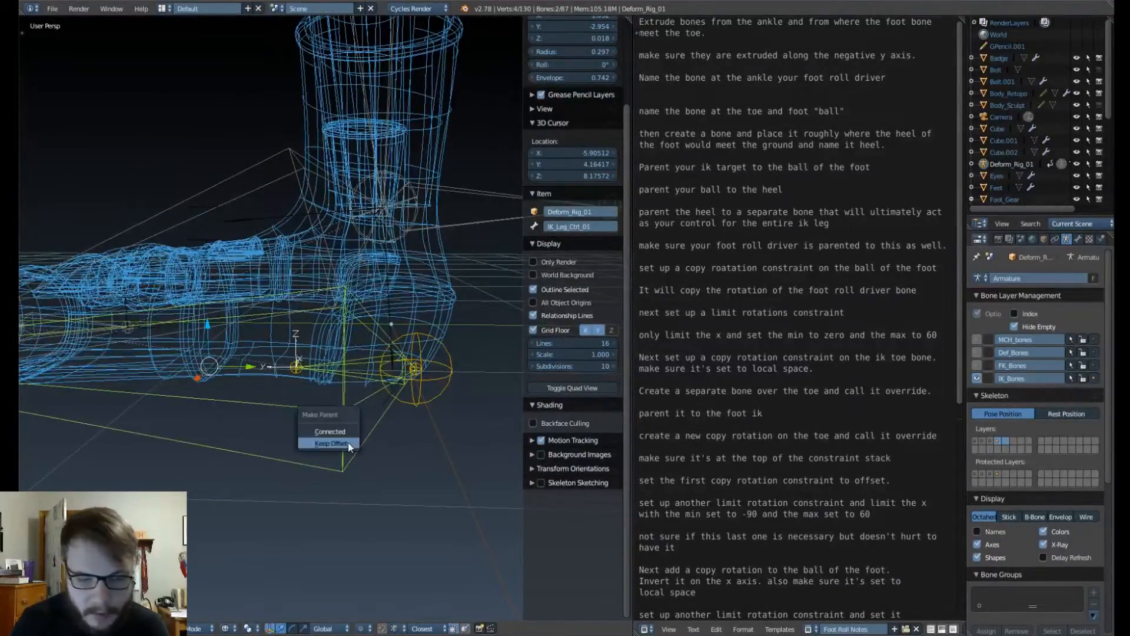
click(348, 442)
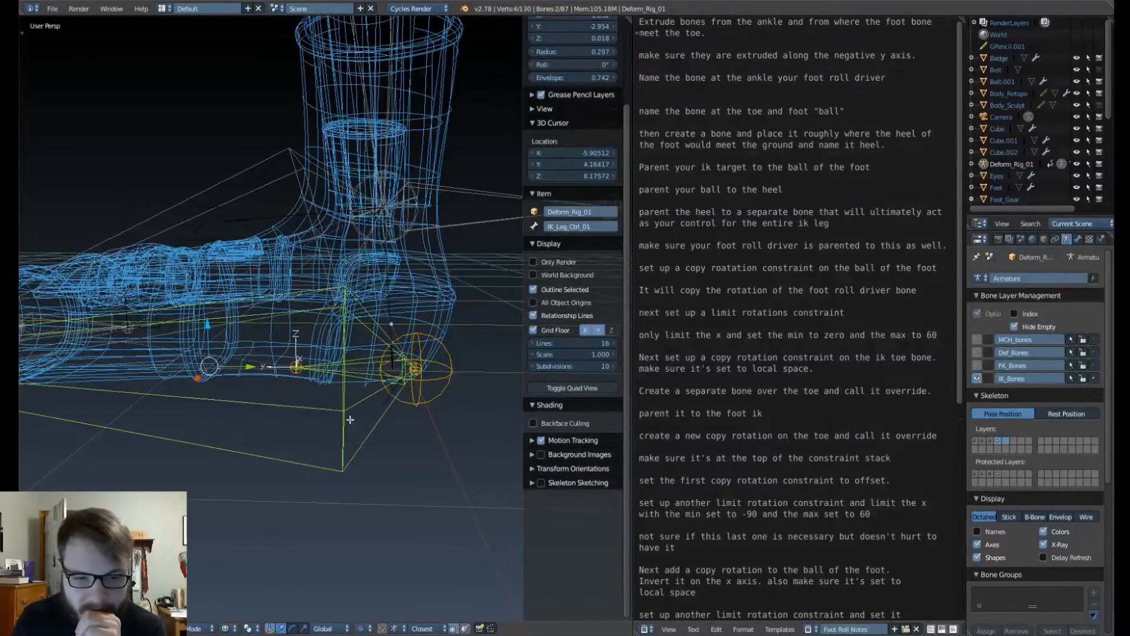
Step: Parent the left foot roll driver bone behind the ankle to IK_Leg_Ctrl_01, keeping its offset
middle_drag(350, 419, 380, 378)
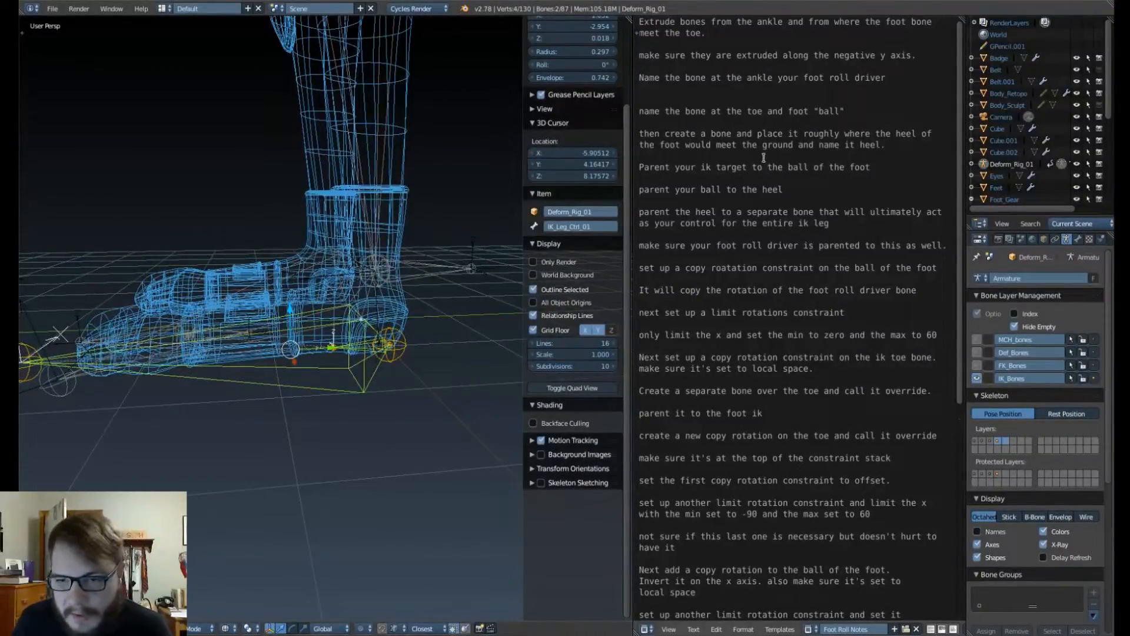
right_click(439, 274)
shift+right_click(356, 392)
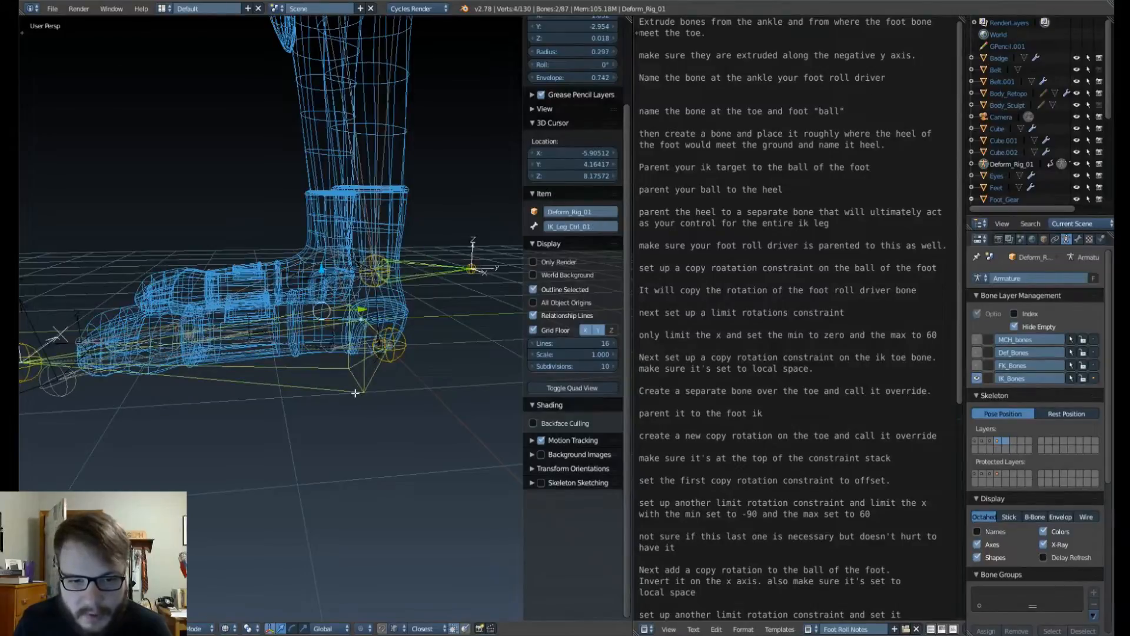
key(ctrl+p)
click(354, 393)
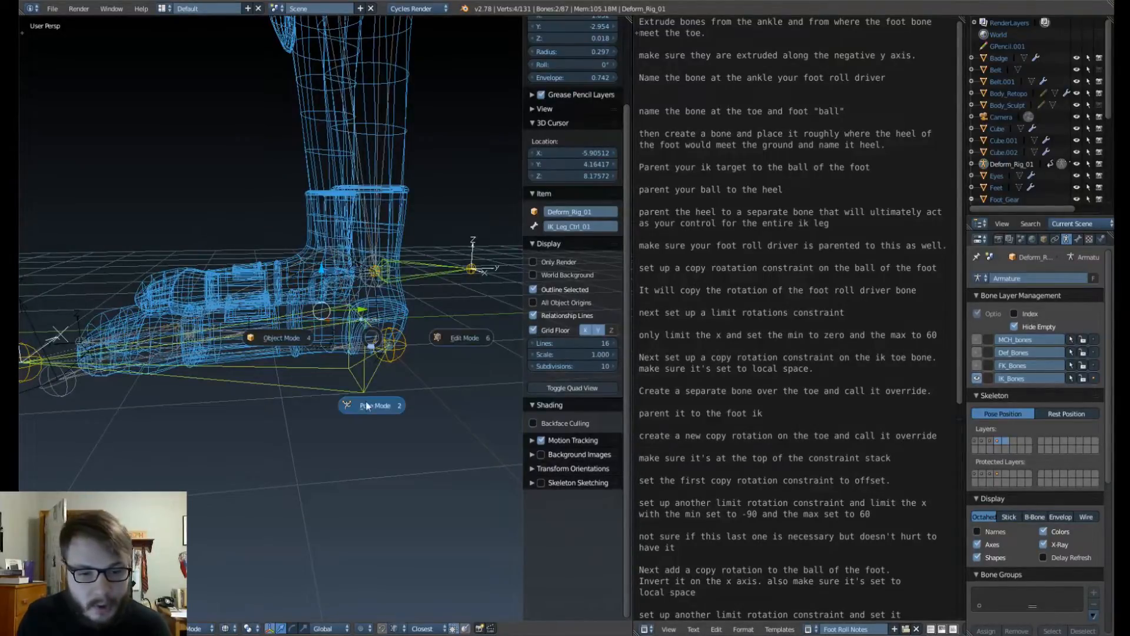
Step: Examine the left foot's ball and IK leg target bones in Pose Mode
key(ctrl+Tab)
scroll(383, 350, down, 3)
middle_drag(383, 350, 313, 375)
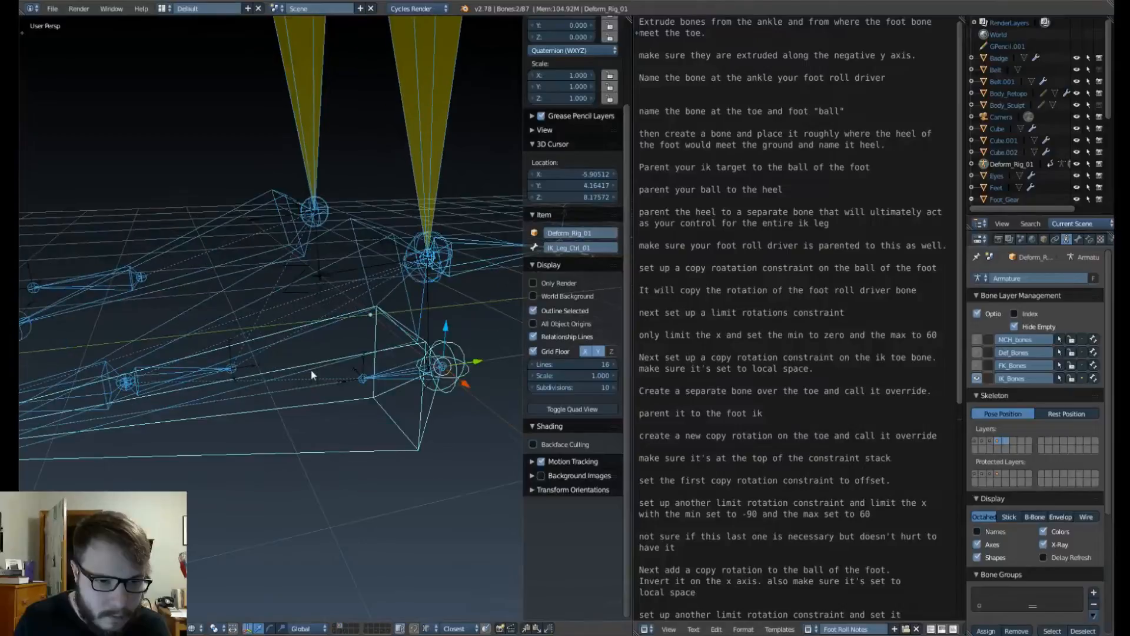
right_click(197, 379)
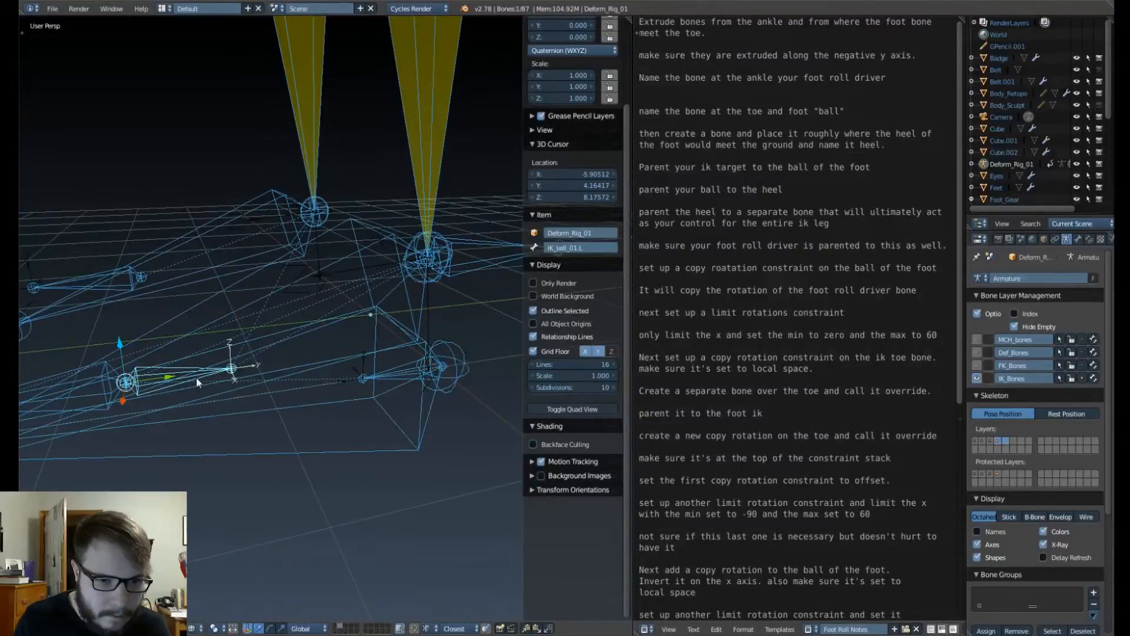
scroll(197, 381, down, 4)
scroll(197, 382, up, 4)
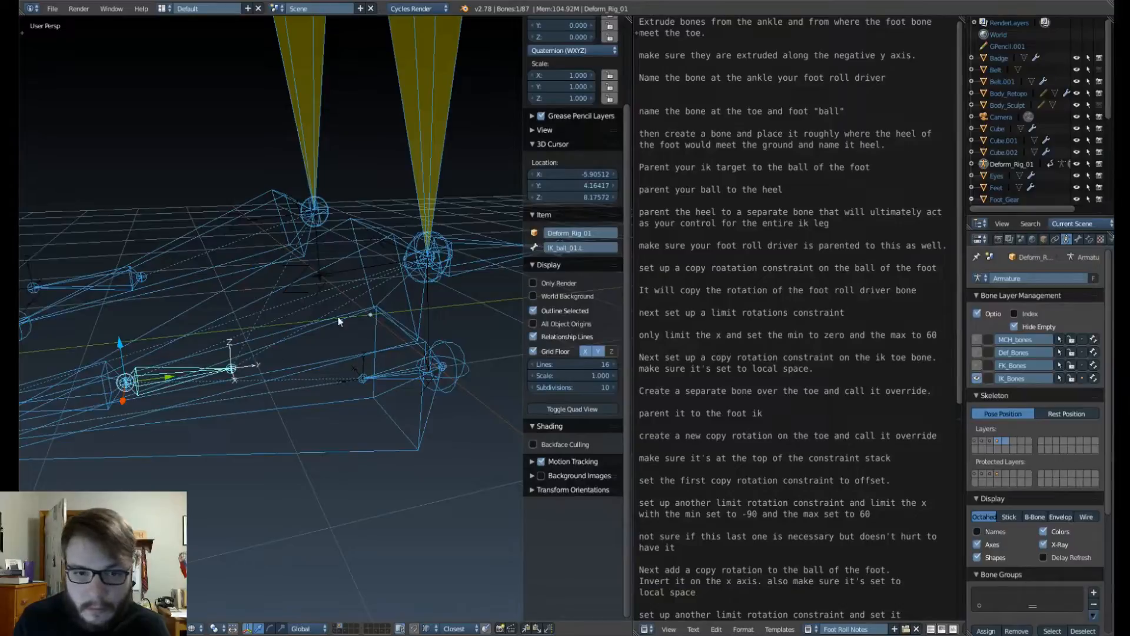
right_click(425, 259)
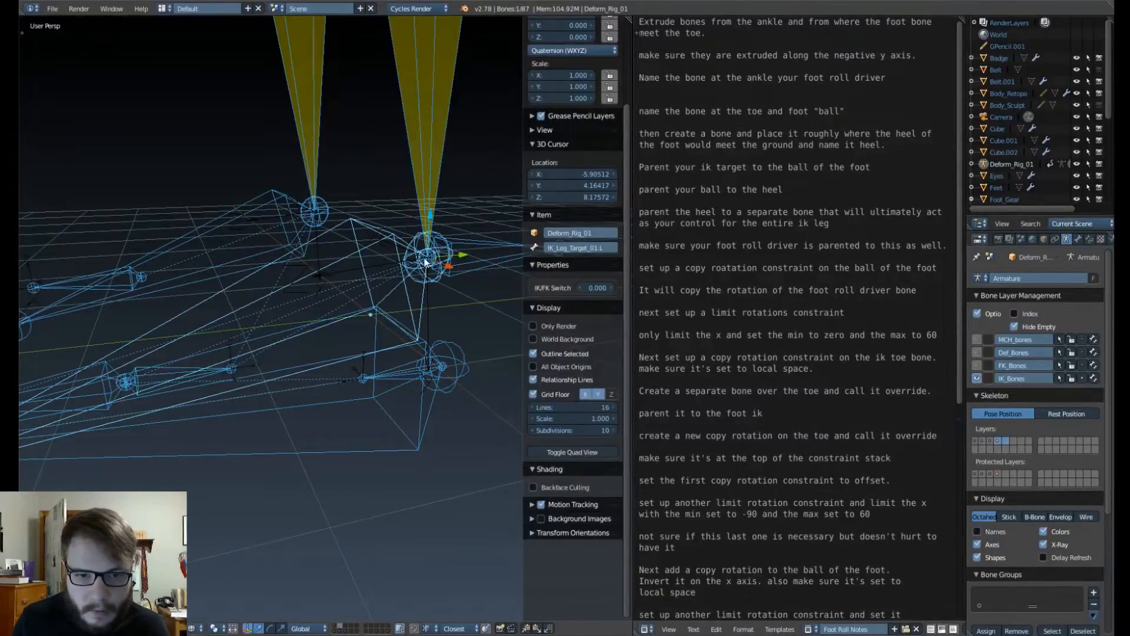
Step: Return the armature to Edit Mode and reveal all its hidden bones
key(Tab)
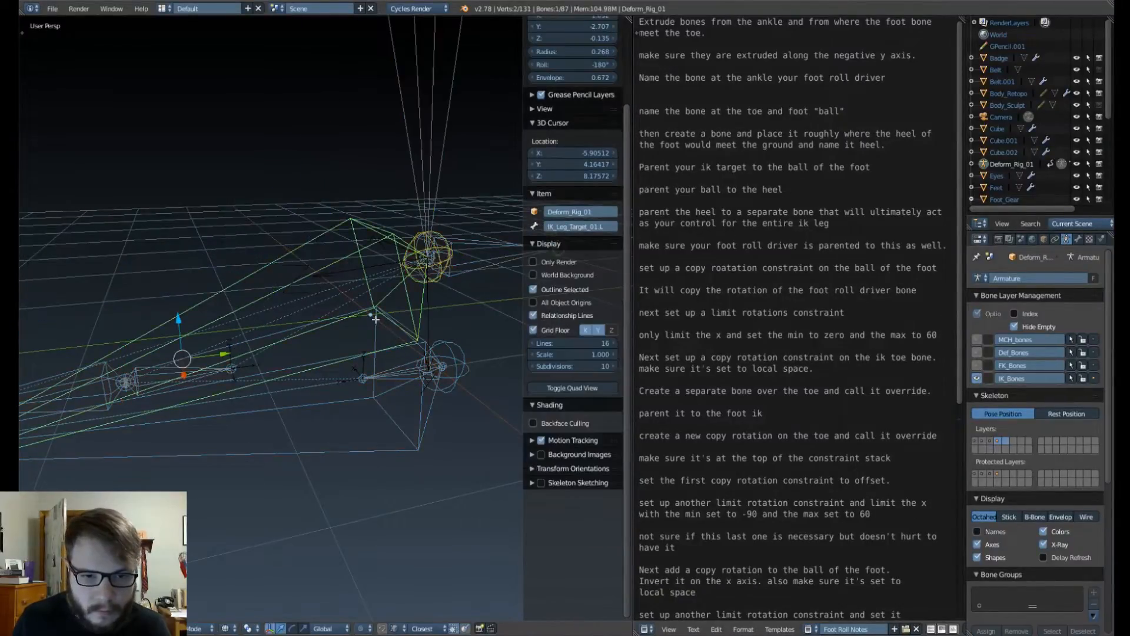
scroll(342, 336, down, 4)
key(alt+h)
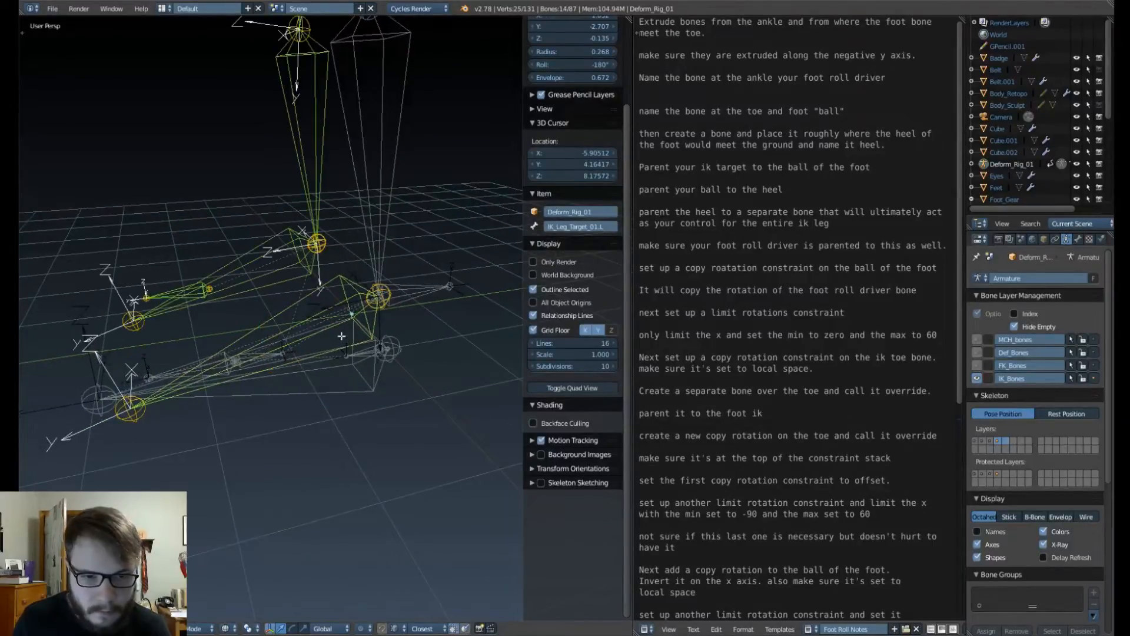
Step: Try to fill a new bone between the ankle end of IK_Shin_01.L and the base of IK_Toe_01.L
middle_drag(310, 327, 235, 309)
right_click(429, 262)
scroll(311, 332, up, 2)
scroll(312, 312, down, 3)
scroll(313, 313, up, 3)
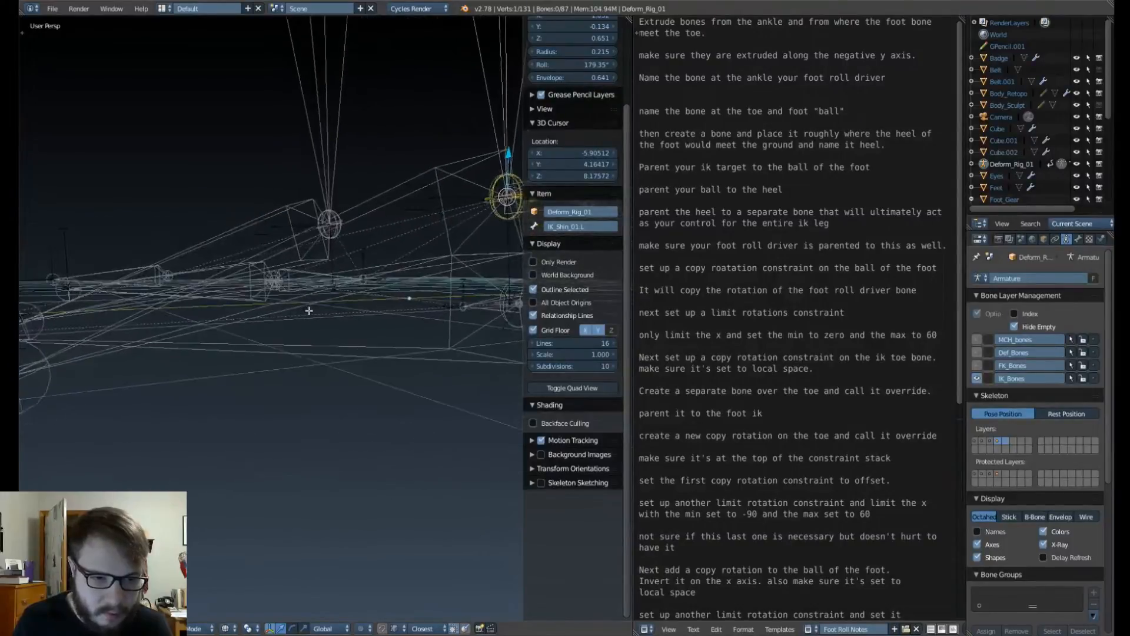
right_click(203, 274)
middle_drag(203, 274, 258, 317)
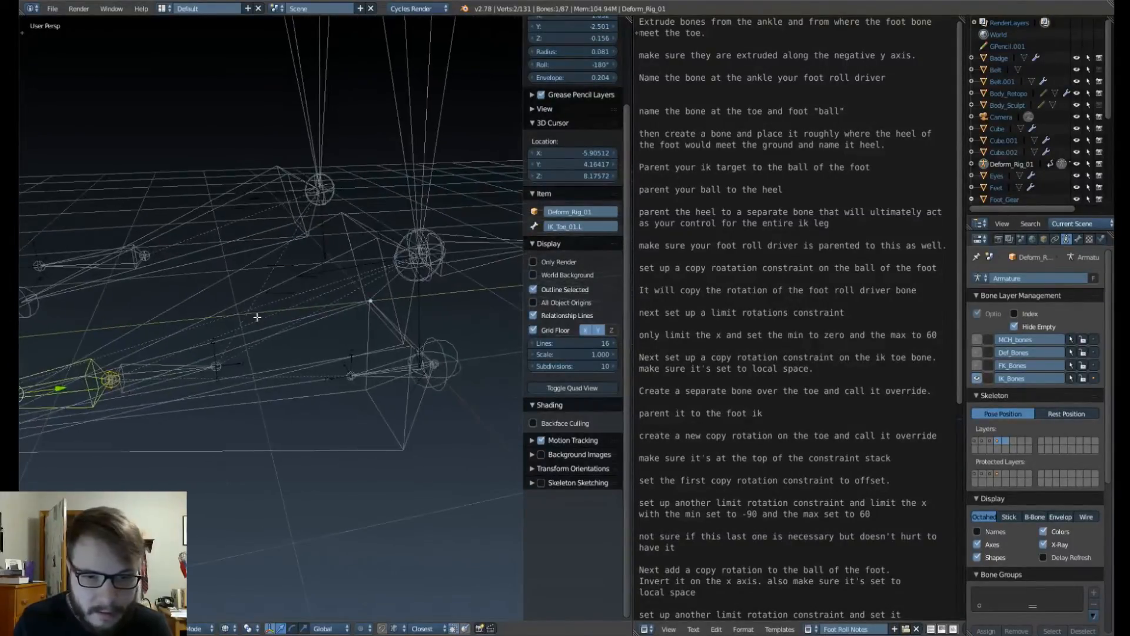
right_click(410, 247)
middle_drag(403, 284, 350, 325)
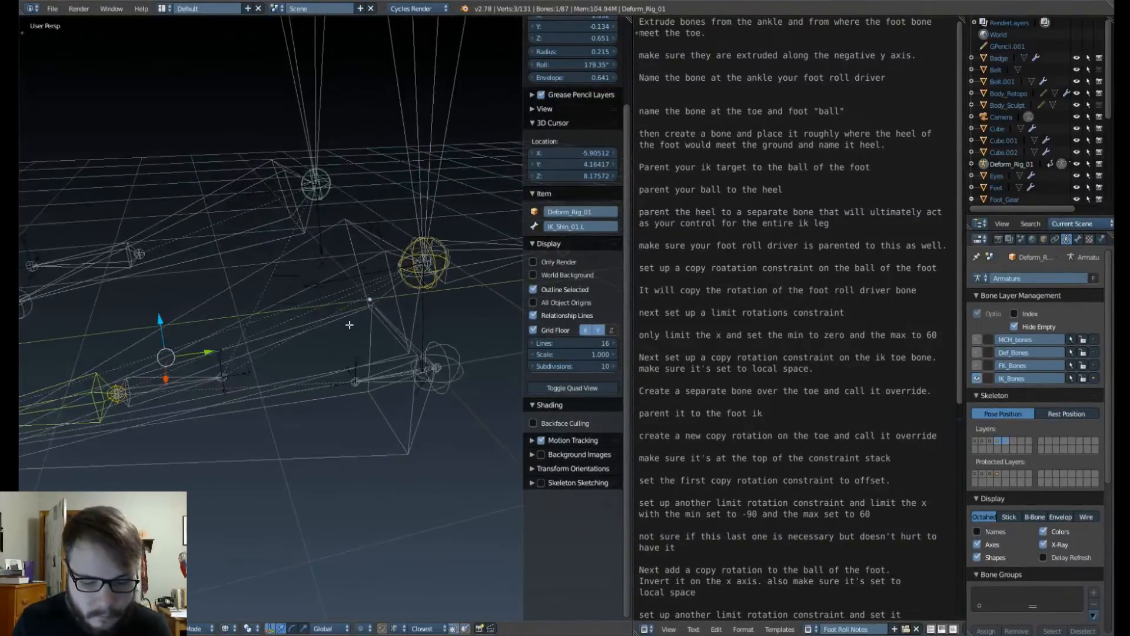
key(f)
Step: Create a new foot bone running from the left ankle joint to the base of the toe bone
right_click(425, 266)
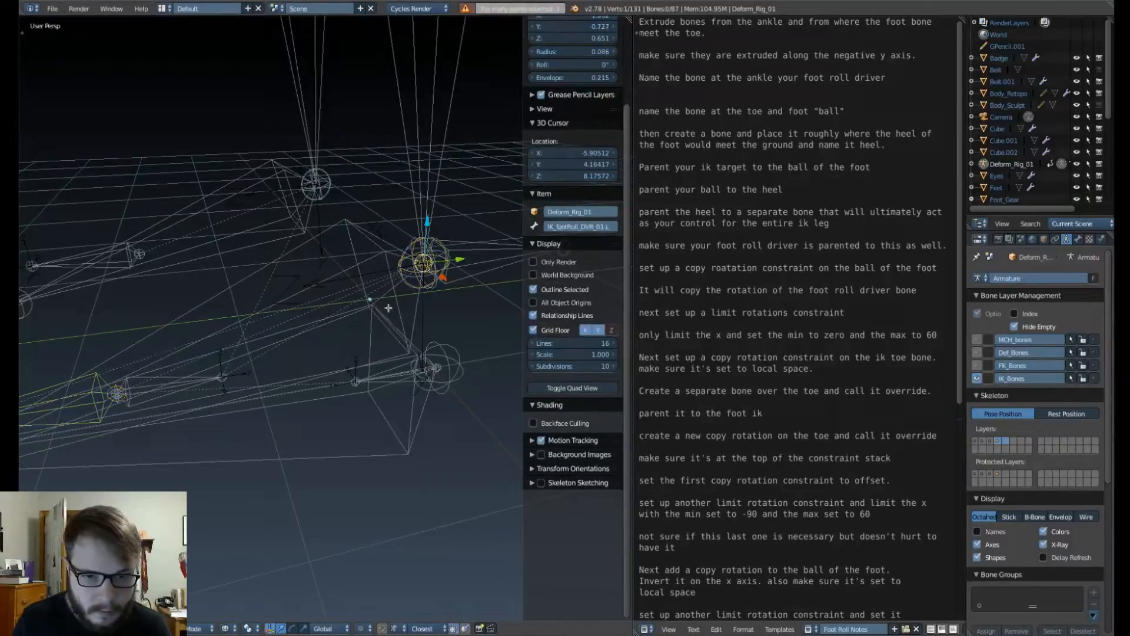
right_click(117, 394)
key(shift+a)
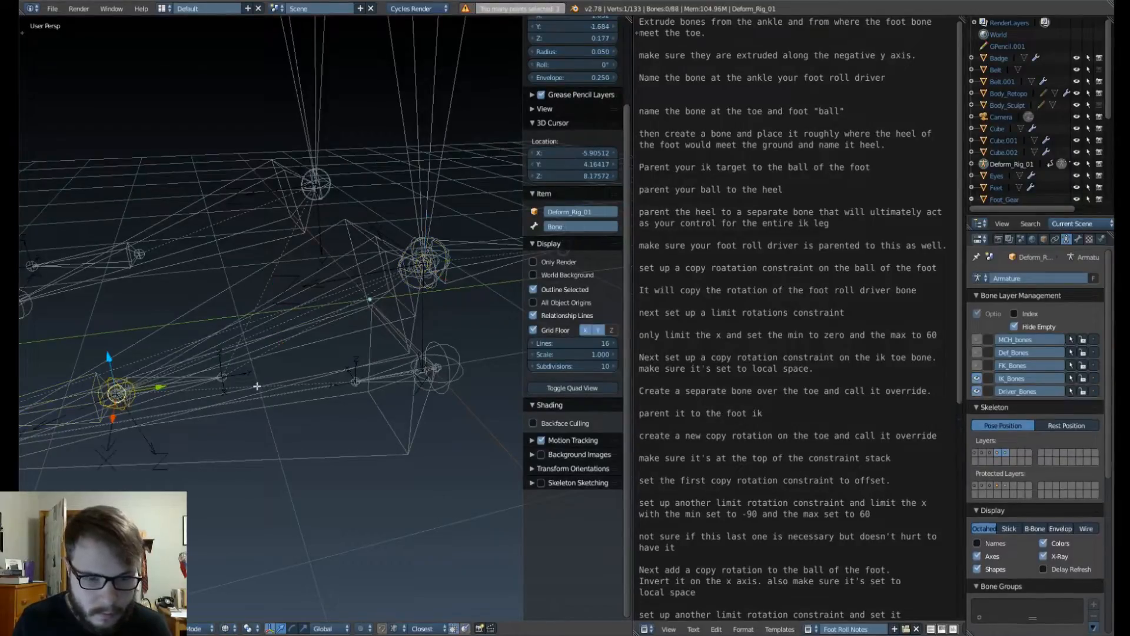
Step: Recalculate the new left foot bone's roll using IK_Shin_01.L as the active reference bone
middle_drag(316, 350, 393, 194)
scroll(339, 351, down, 2)
right_click(378, 327)
shift+right_click(400, 181)
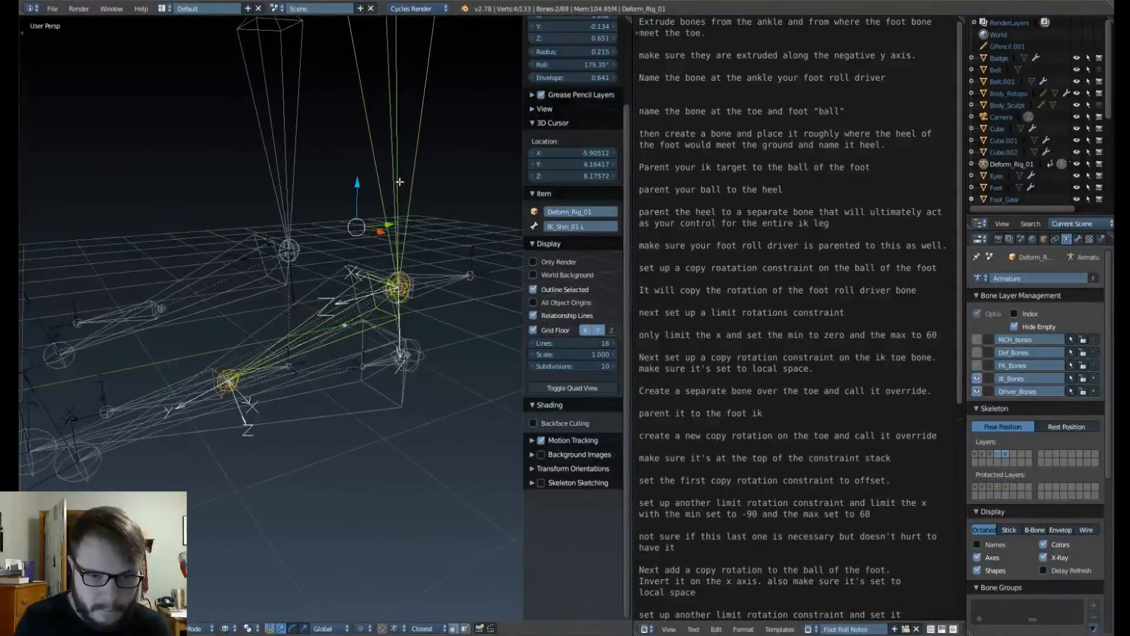
key(ctrl+shift+c)
click(403, 192)
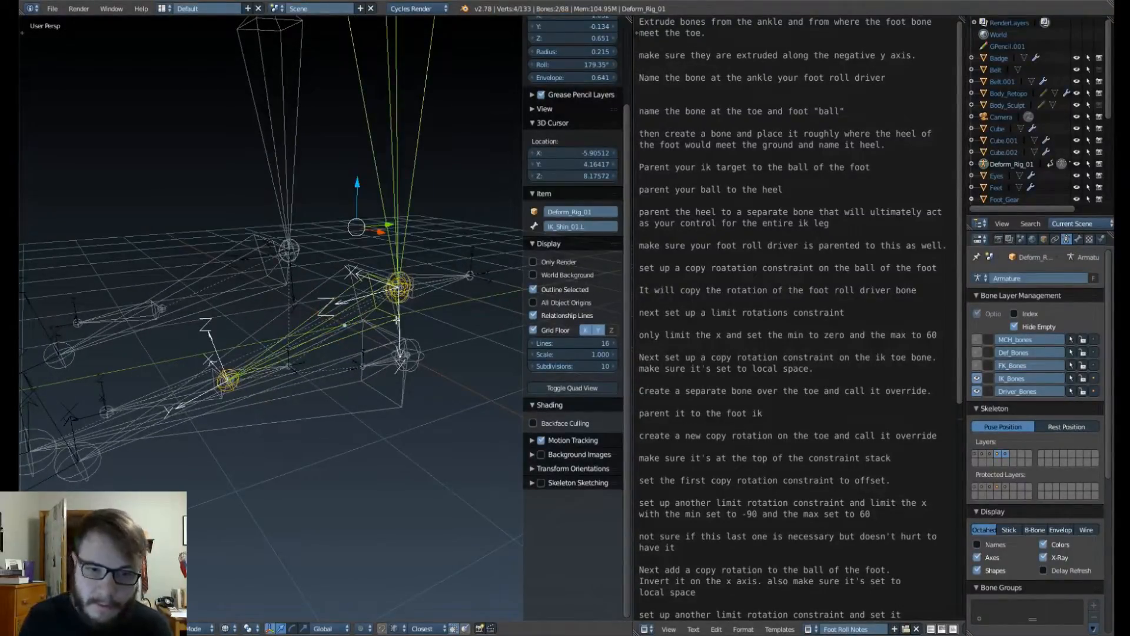
Step: Parent the new left foot bone to IK_Shin_01.L, and parent IK_Toe_01.L to the foot bone as connected
key(ctrl+p)
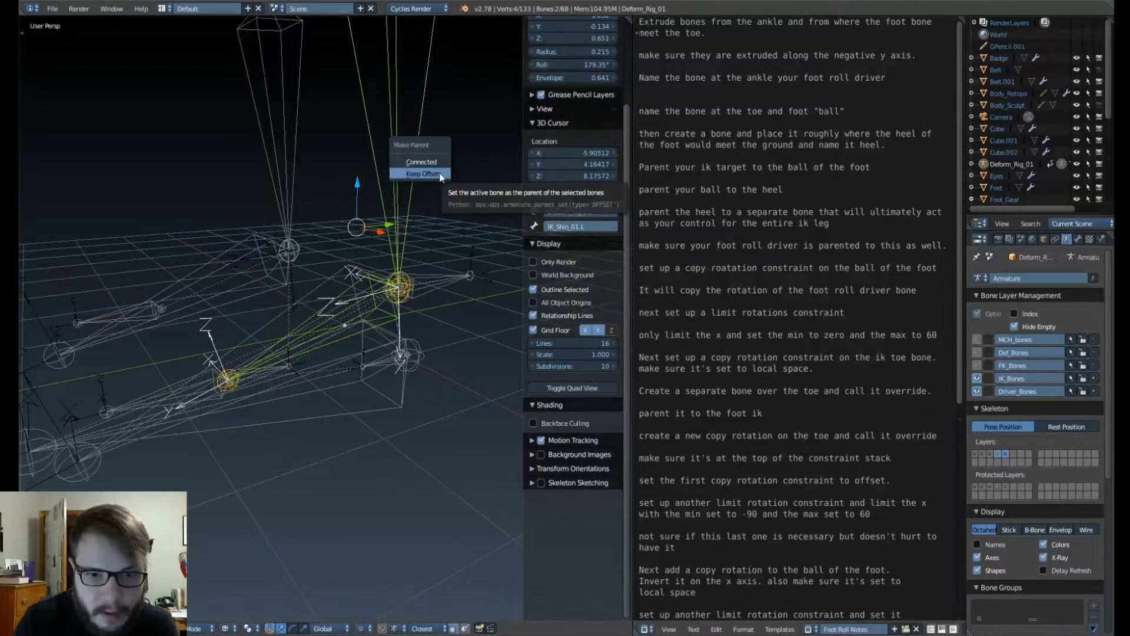
click(440, 173)
scroll(207, 358, up, 3)
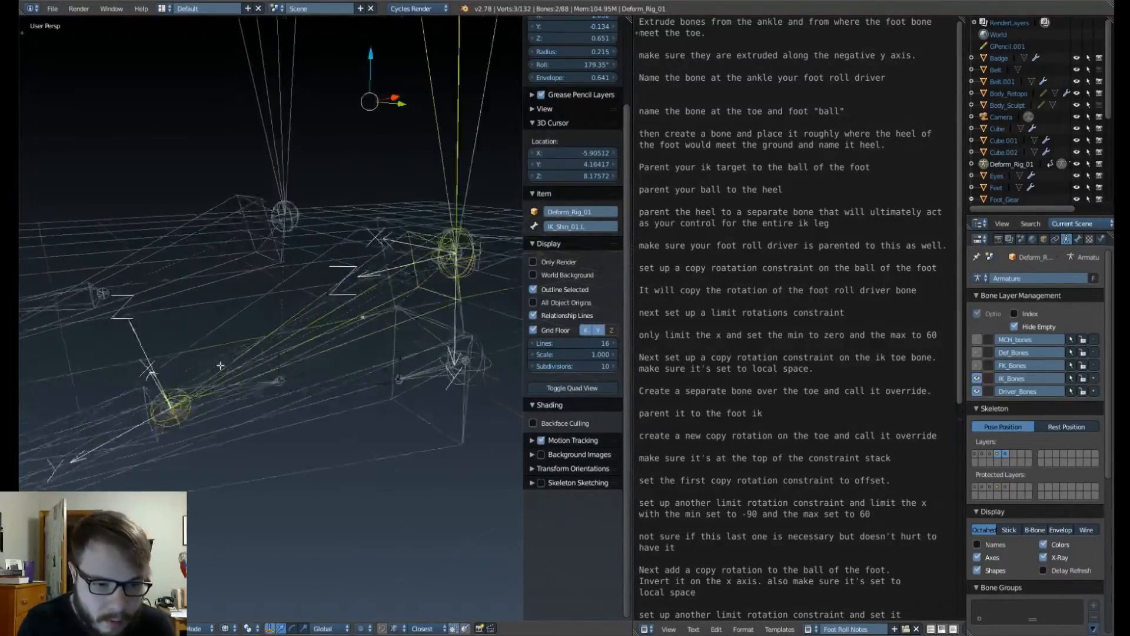
shift+middle_drag(219, 365, 351, 264)
right_click(254, 267)
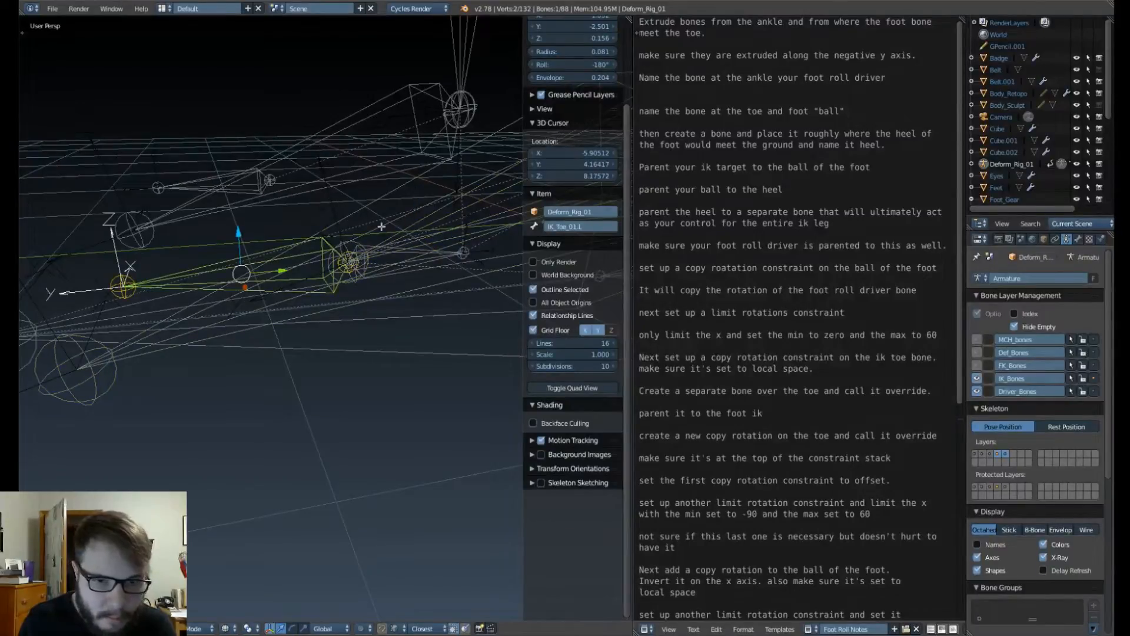
middle_drag(416, 214, 311, 263)
shift+right_click(310, 263)
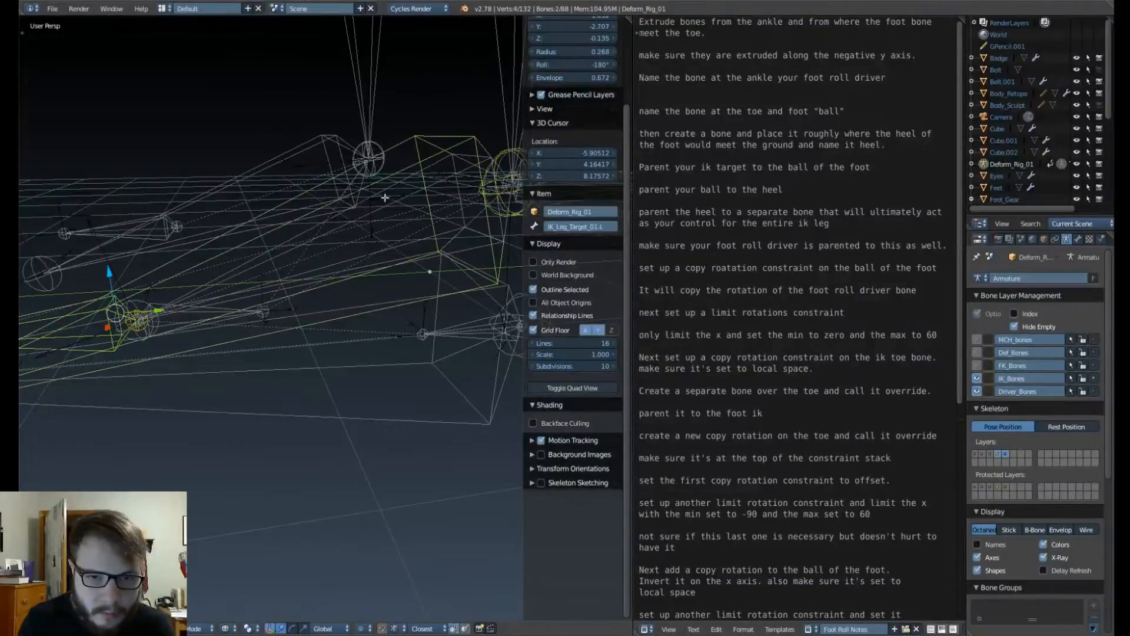
right_click(97, 314)
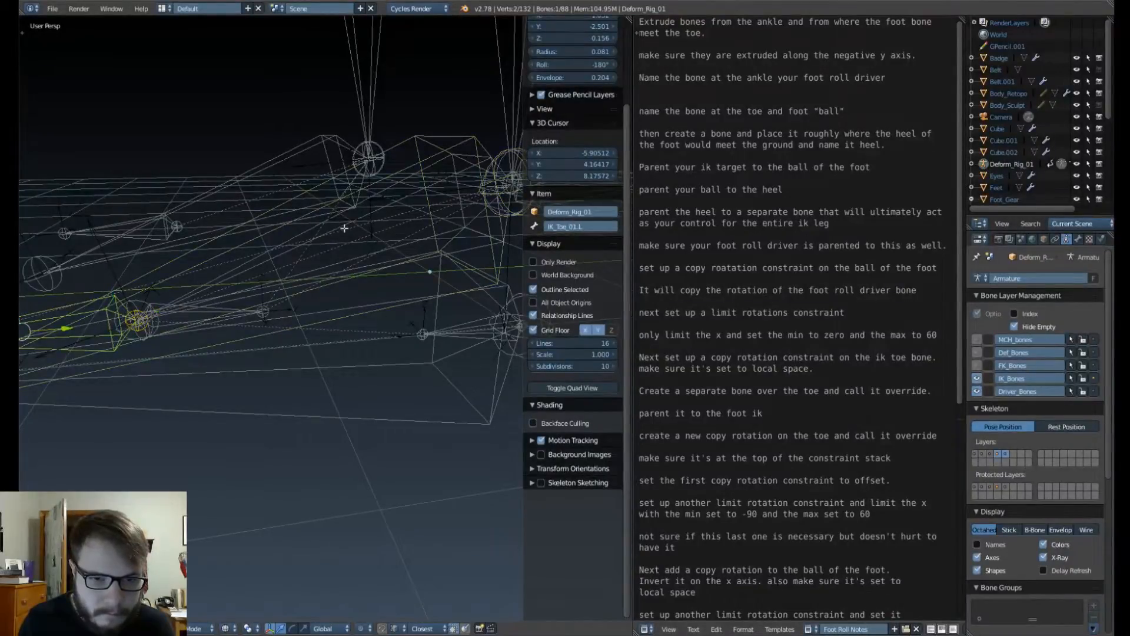
key(shift+a)
middle_drag(372, 216, 349, 248)
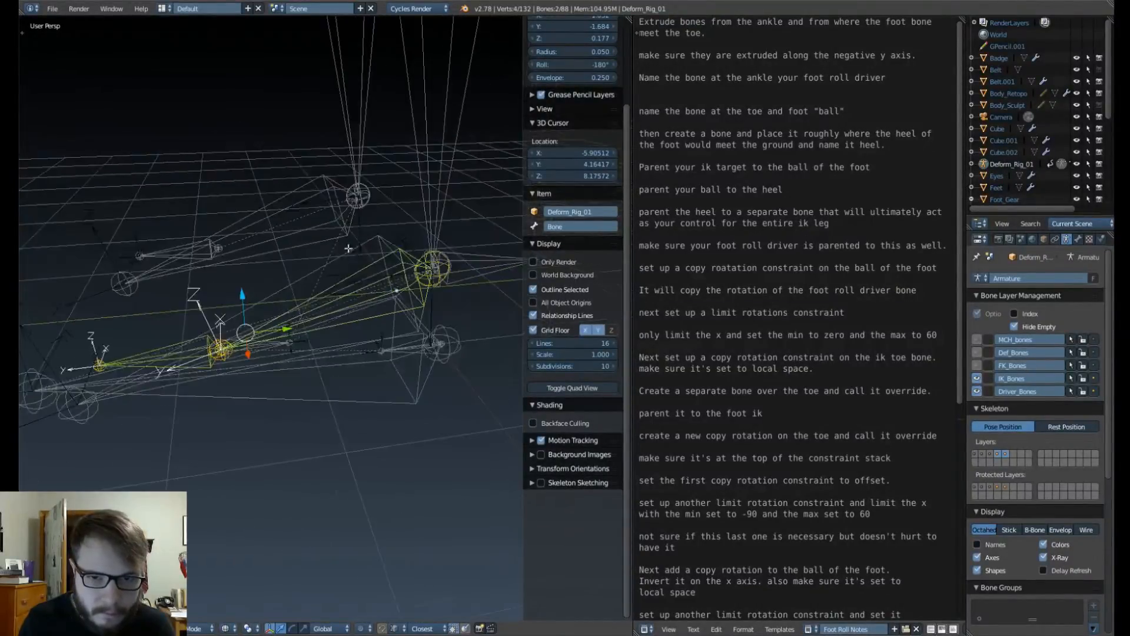
key(ctrl+p)
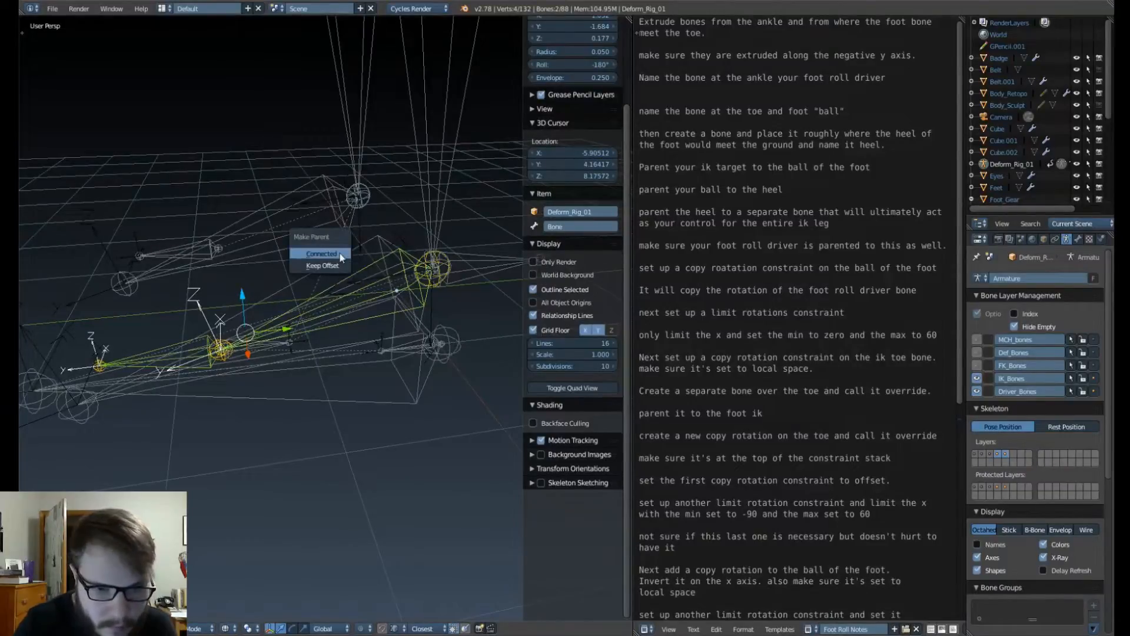
click(340, 253)
Step: In Pose Mode, add a Copy Transforms constraint to the new foot bone with IK_Leg_Target_01.L as its target
right_click(77, 406)
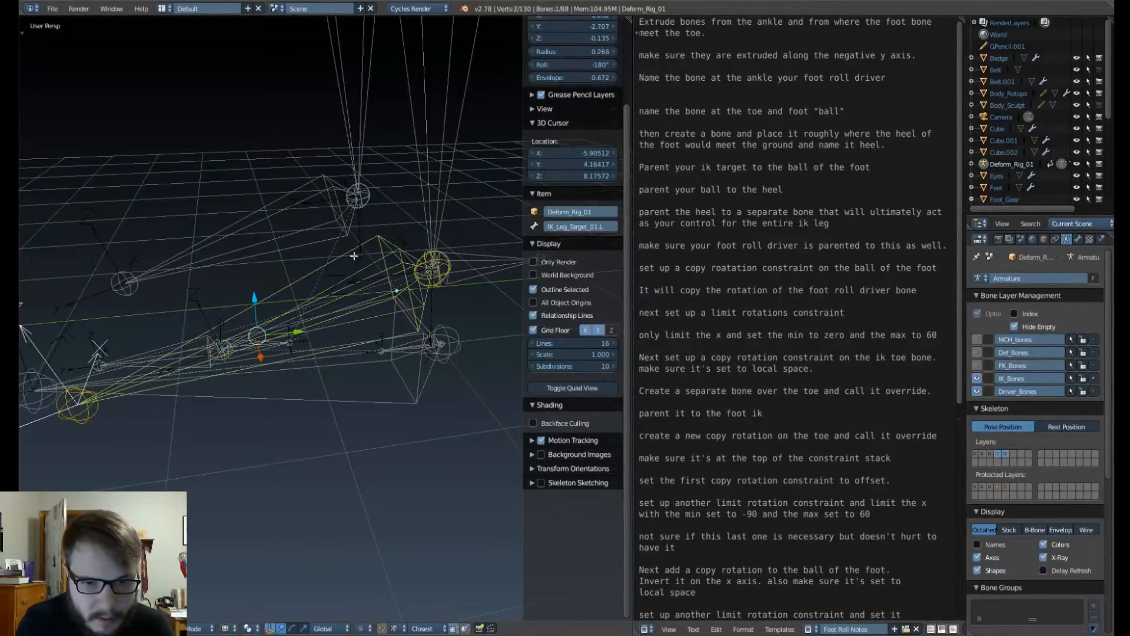
key(ctrl+Tab)
click(350, 309)
middle_drag(350, 309, 338, 283)
scroll(340, 256, up, 2)
shift+right_click(352, 279)
key(shift+ctrl+c)
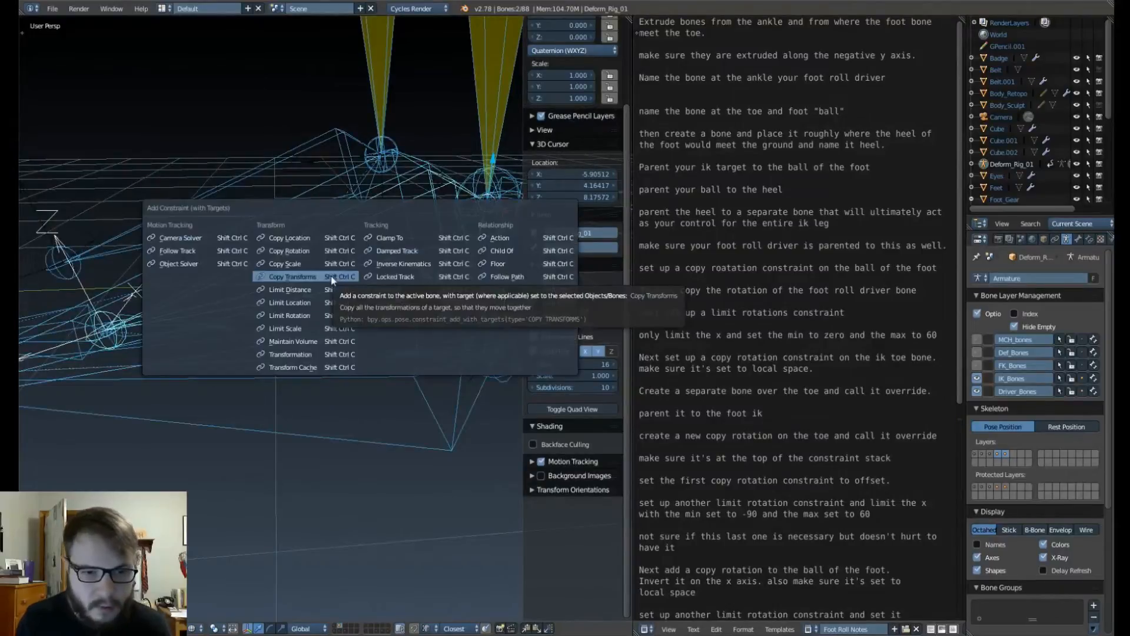
click(332, 277)
Step: Return the armature to Edit Mode and examine the overlapping bones at the left toe
scroll(323, 277, down, 4)
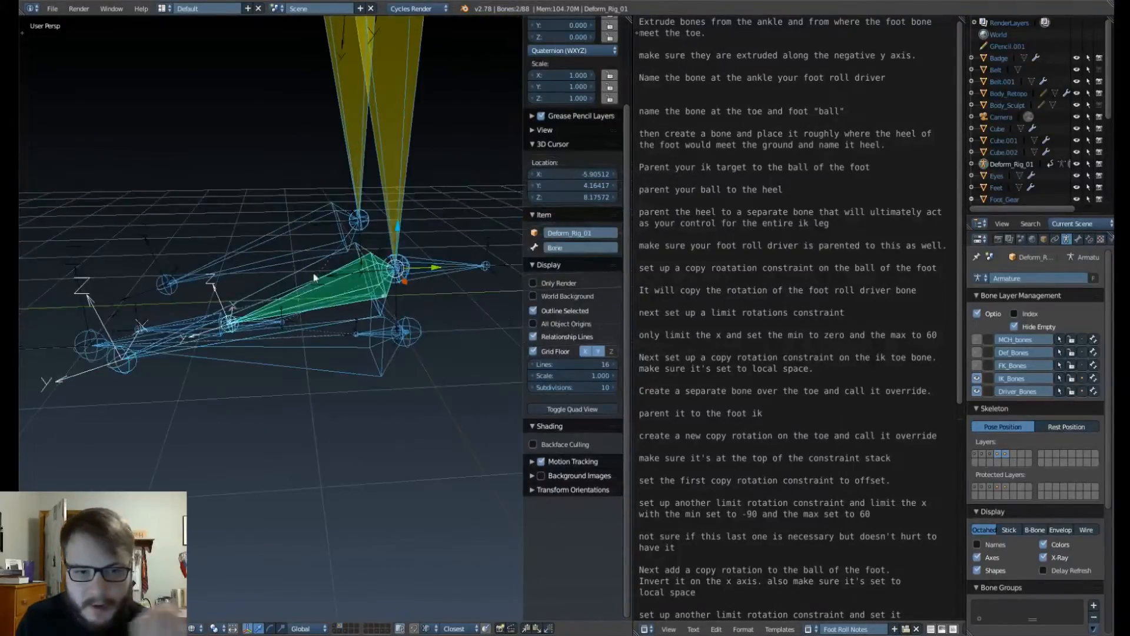
middle_drag(292, 269, 339, 292)
right_click(396, 370)
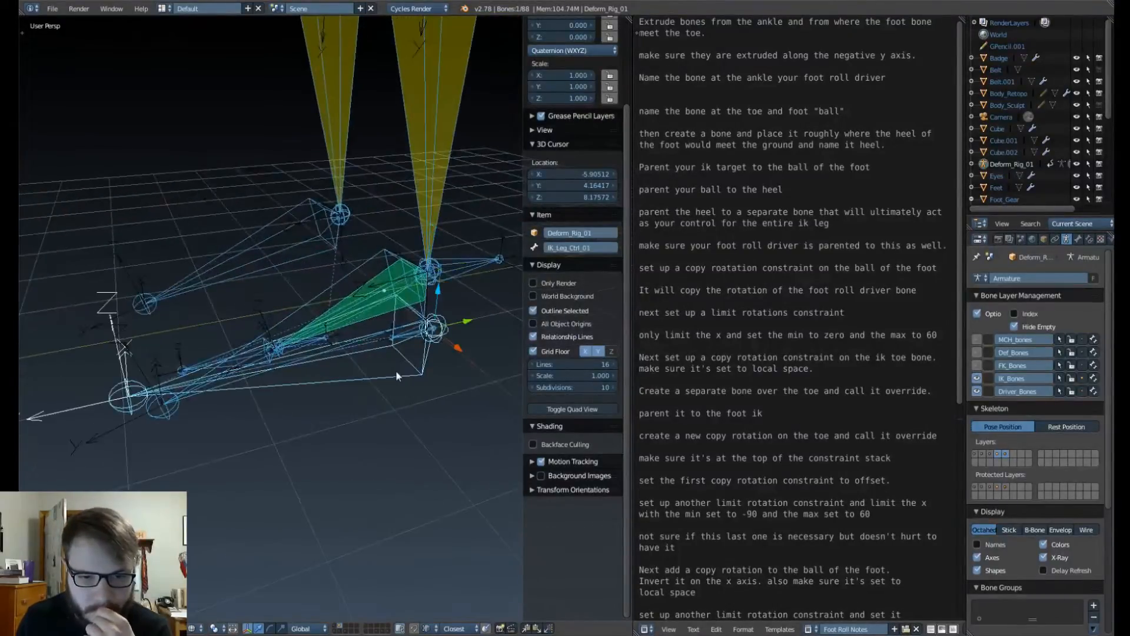
middle_drag(396, 369, 271, 328)
right_click(317, 259)
key(Tab)
scroll(321, 252, up, 3)
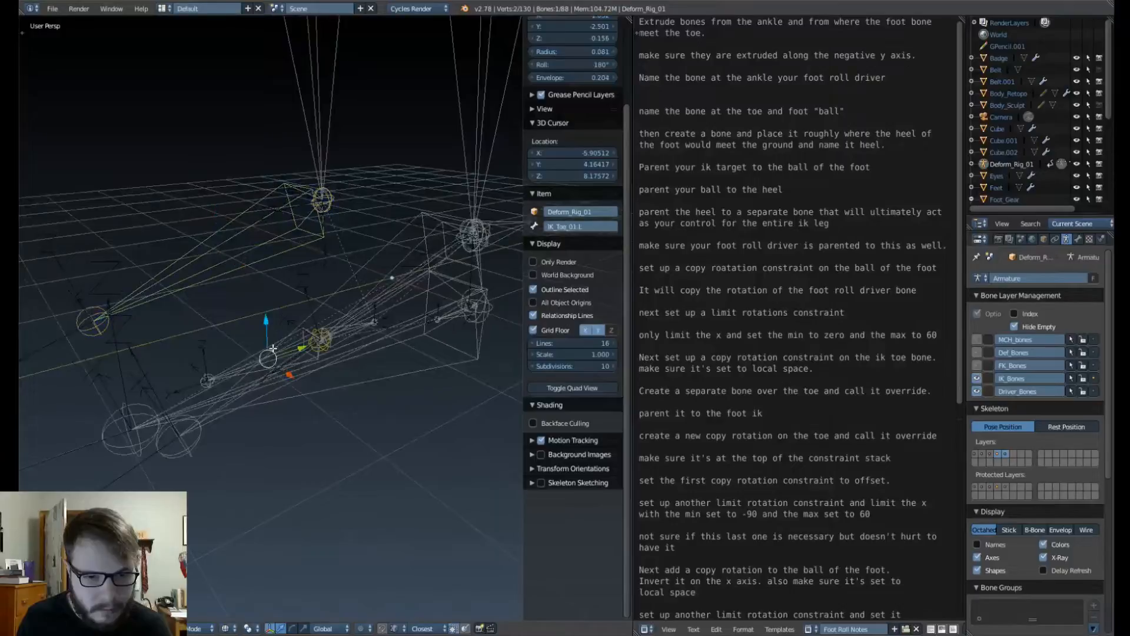
right_click(276, 351)
right_click(276, 352)
right_click(276, 352)
right_click(276, 352)
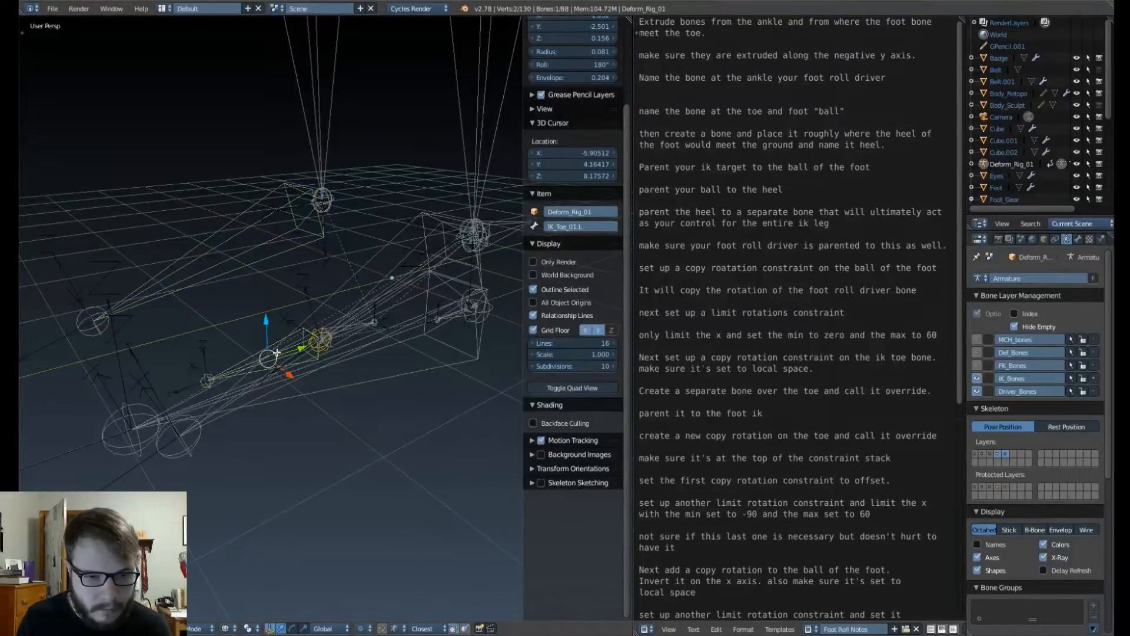
right_click(276, 352)
right_click(276, 352)
right_click(276, 352)
right_click(276, 352)
right_click(276, 351)
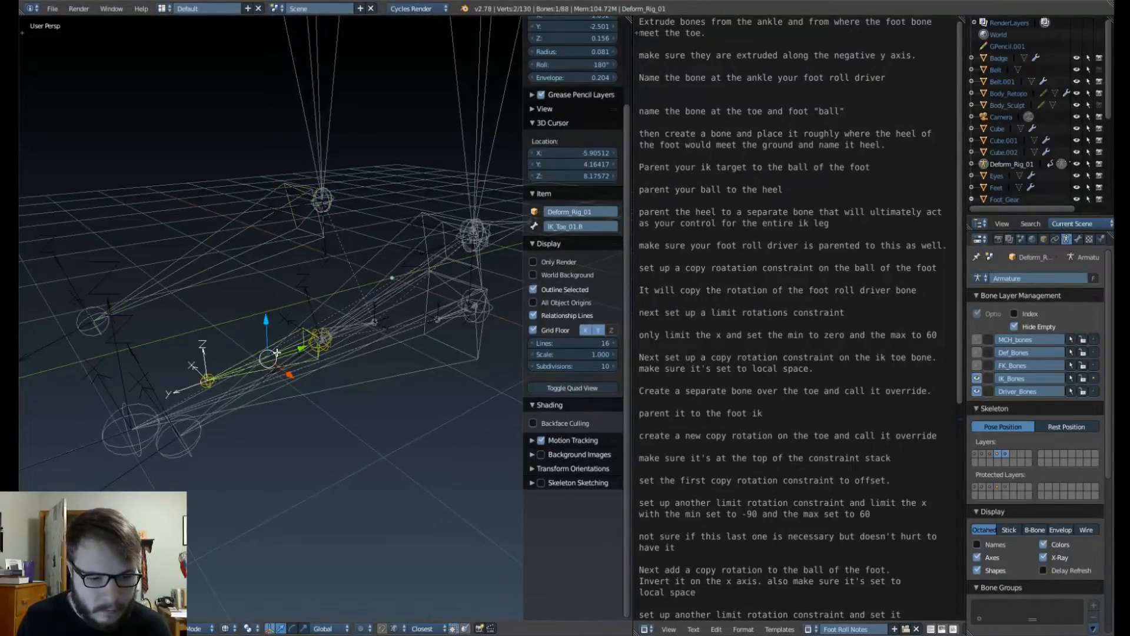
right_click(277, 353)
right_click(276, 352)
right_click(276, 352)
right_click(277, 353)
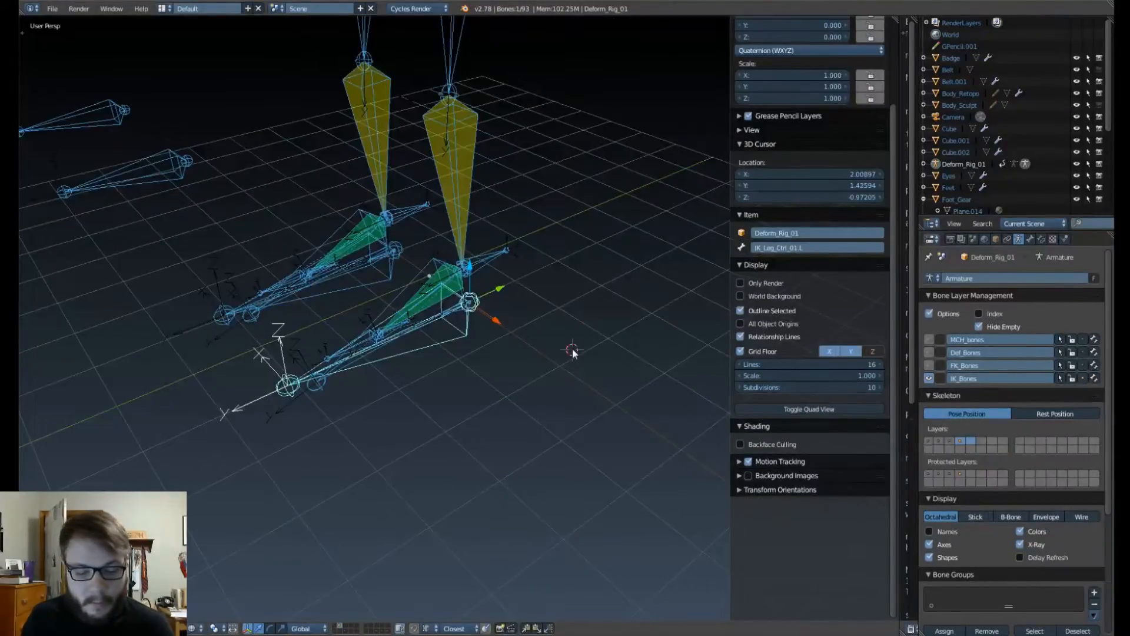
Step: Reset the 3D cursor to the world origin and frame the whole rig
key(shift+c)
scroll(485, 535, up, 5)
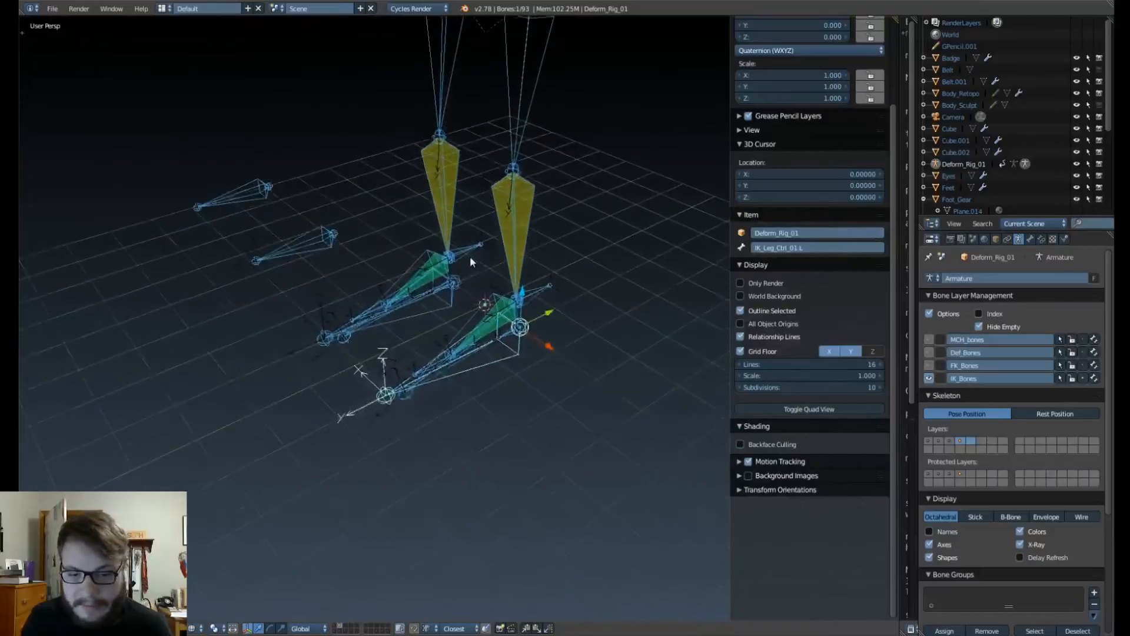
middle_drag(469, 256, 471, 274)
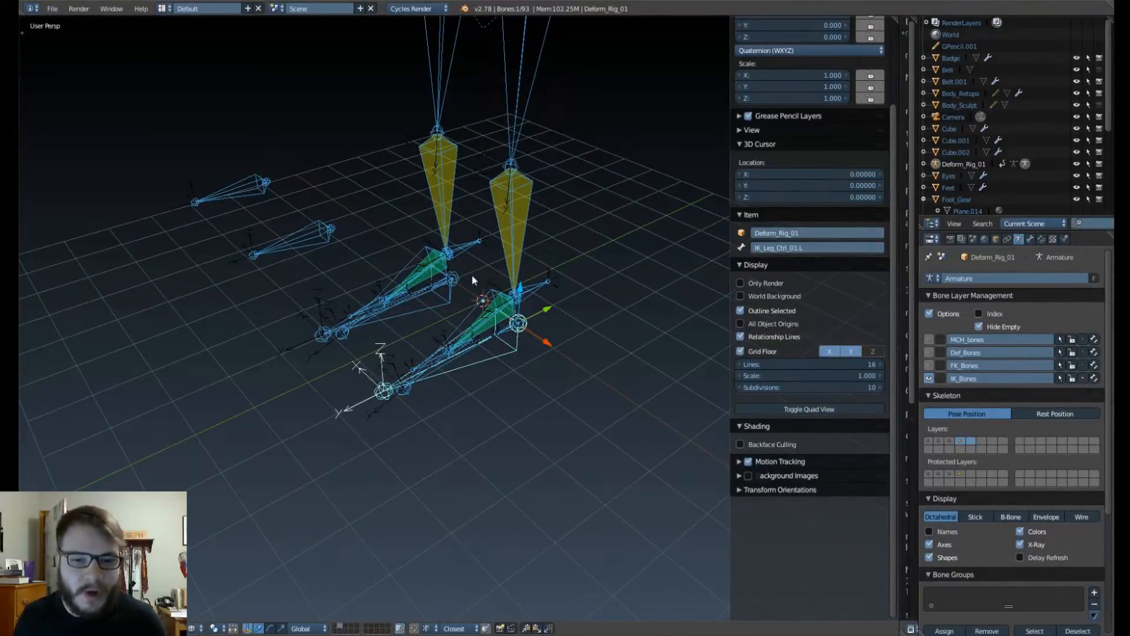
Step: Examine the armature's X-Axis Mirror option in Edit Mode and return the rig to Pose Mode
key(t)
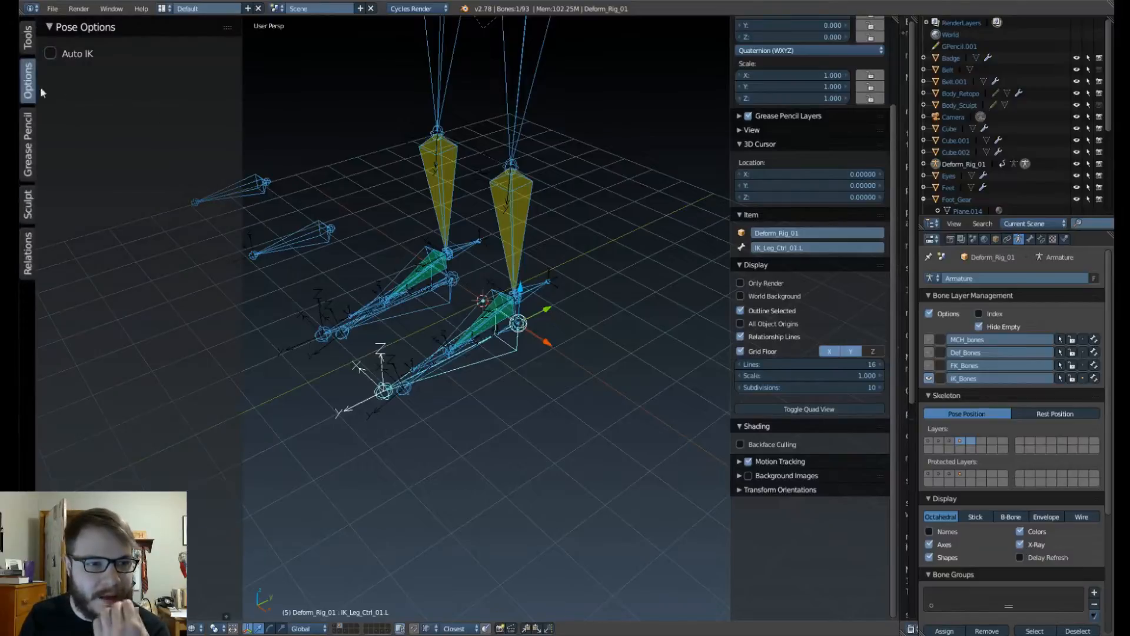
key(Tab)
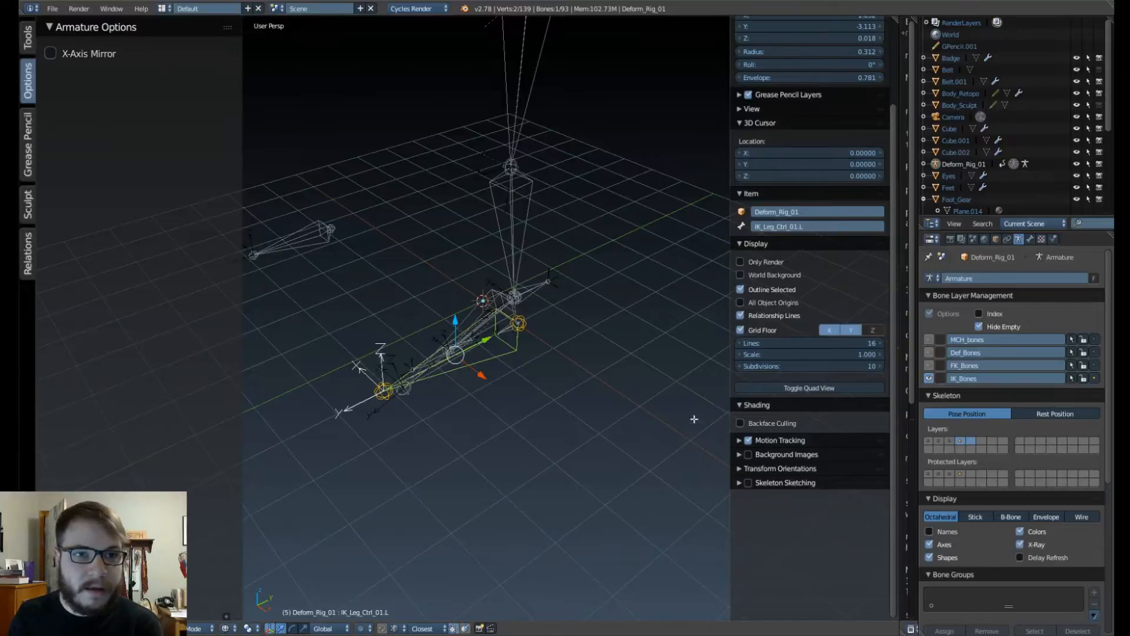
scroll(465, 331, down, 6)
scroll(462, 321, up, 4)
scroll(462, 321, up, 3)
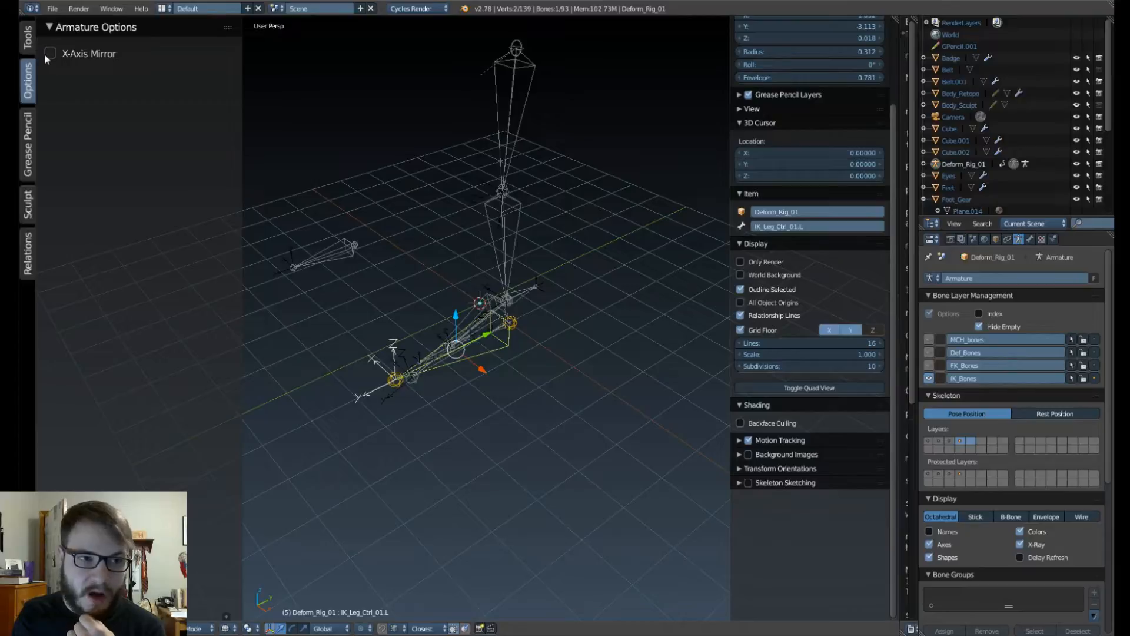
key(t)
scroll(510, 357, up, 4)
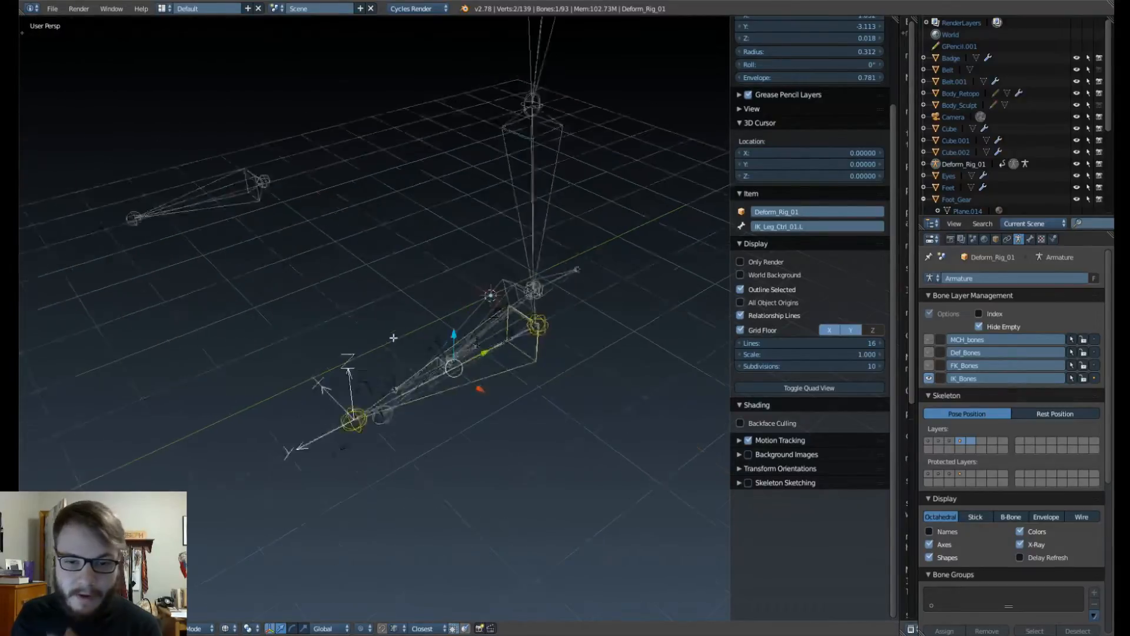
key(ctrl+Tab)
click(510, 421)
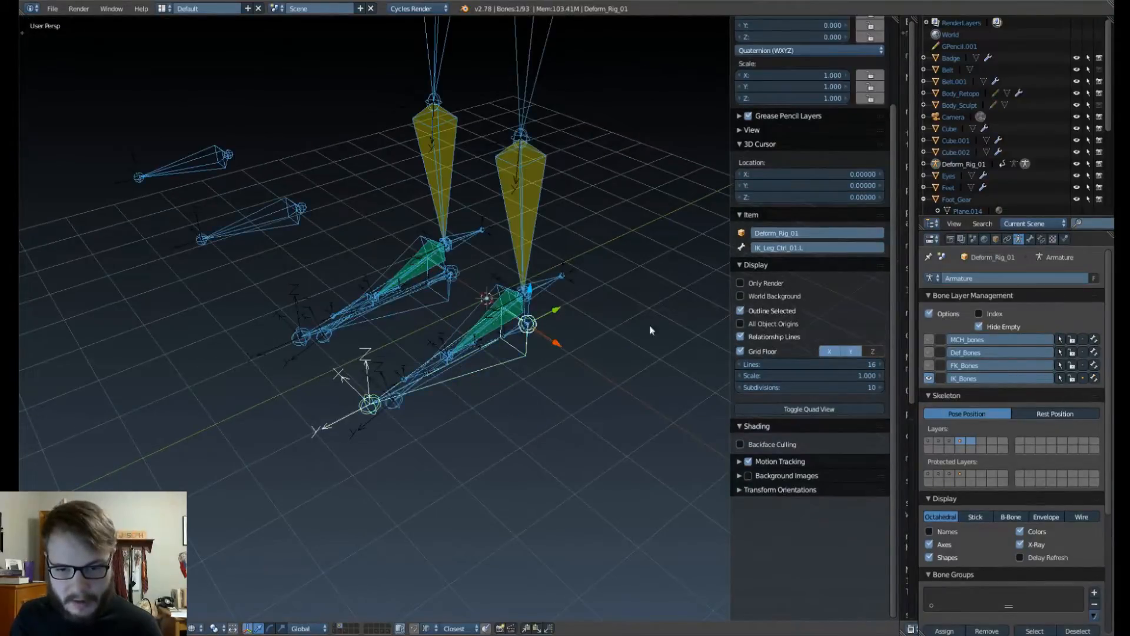
Step: Examine the arrangement of the foot roll bones around the left ankle, heel and toe from the side
key(KP_3)
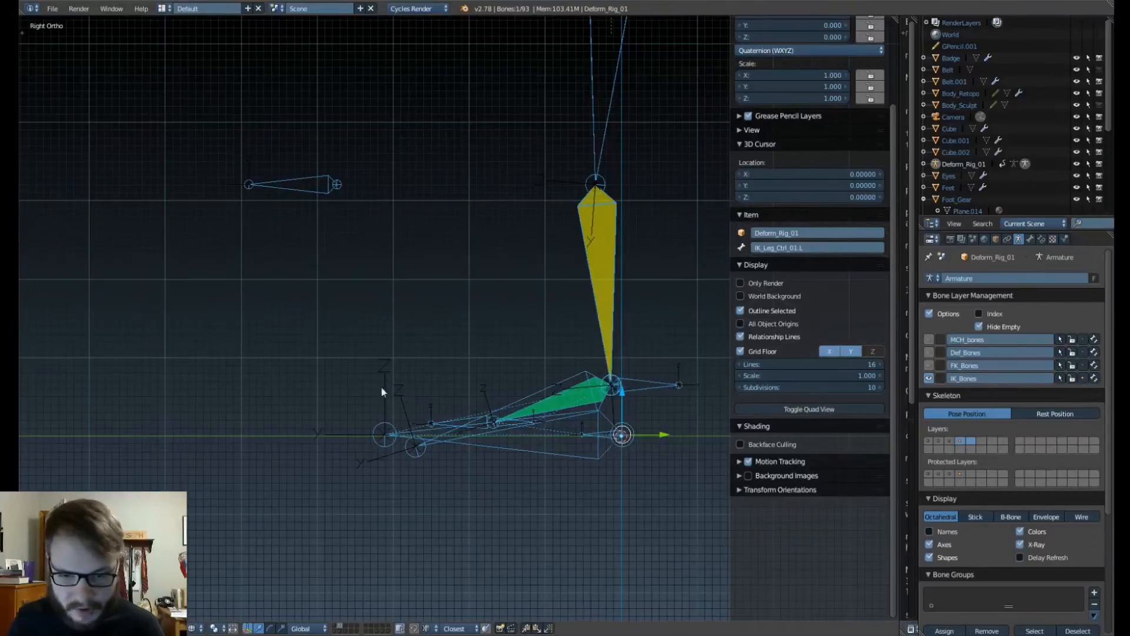
scroll(383, 392, up, 5)
shift+middle_drag(572, 431, 408, 205)
scroll(504, 383, up, 1)
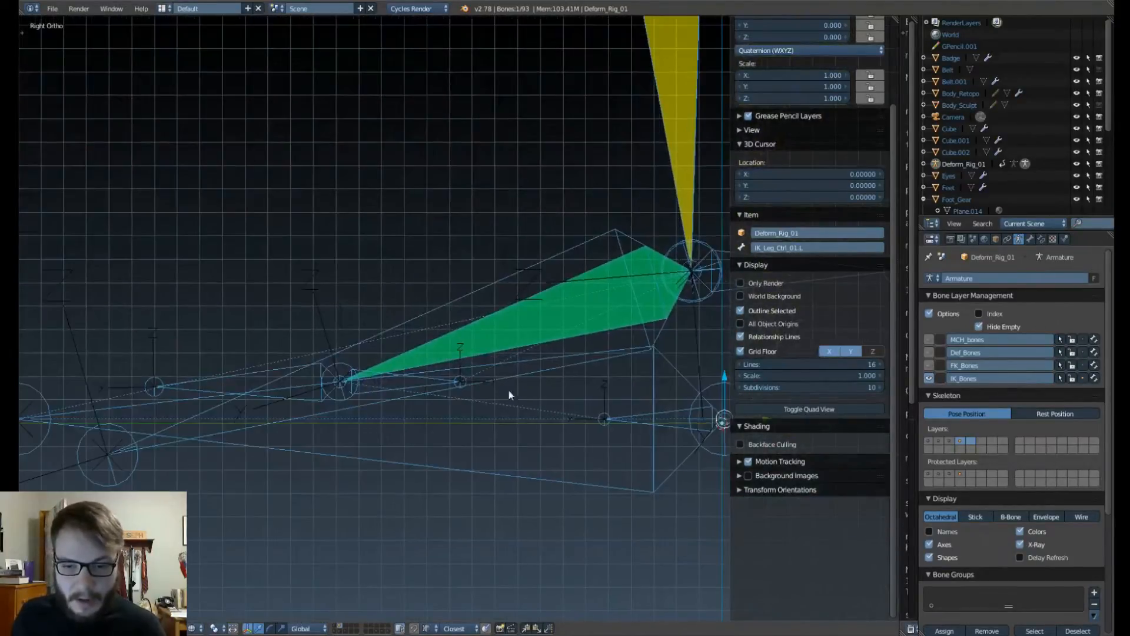
shift+middle_drag(512, 396, 341, 398)
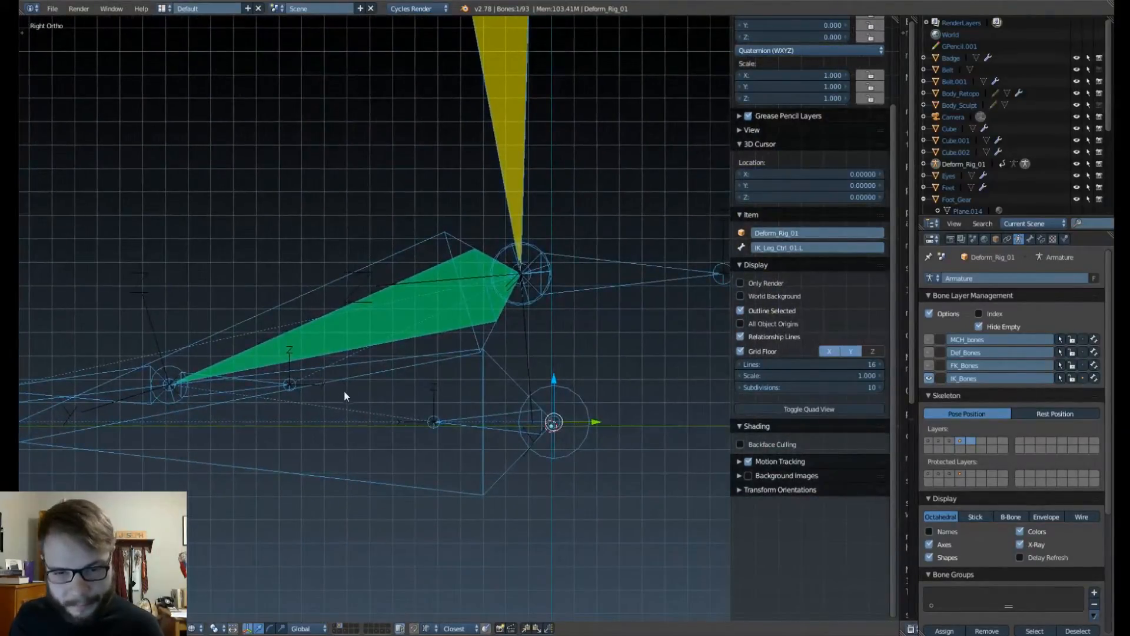
scroll(344, 387, down, 3)
scroll(343, 386, up, 3)
scroll(343, 385, down, 4)
middle_drag(344, 385, 446, 373)
scroll(446, 374, down, 4)
shift+middle_drag(298, 372, 433, 357)
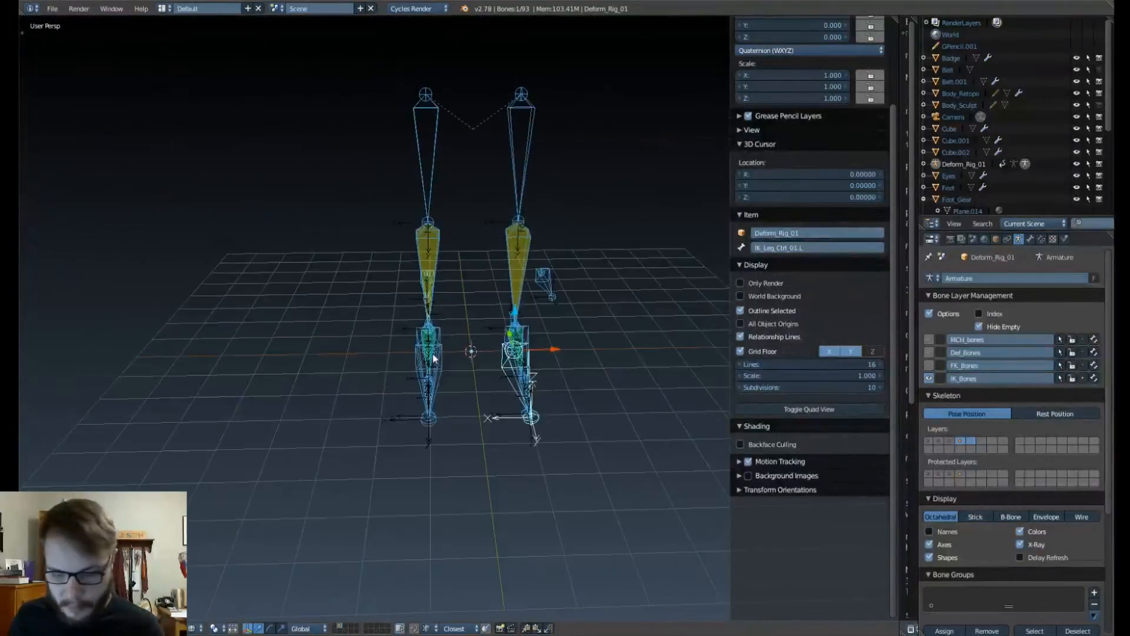
Step: Hide the IK bones of the right leg and of both arms
key(KP_1)
scroll(418, 325, down, 5)
scroll(418, 327, up, 4)
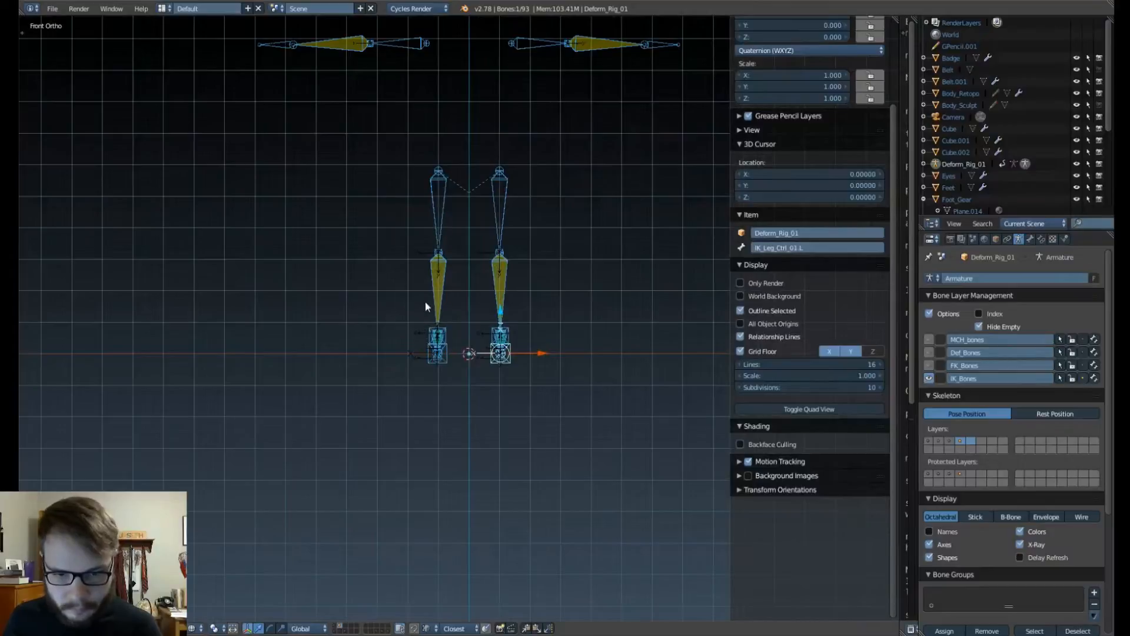
scroll(423, 315, up, 2)
key(a)
scroll(421, 332, down, 3)
scroll(425, 339, up, 1)
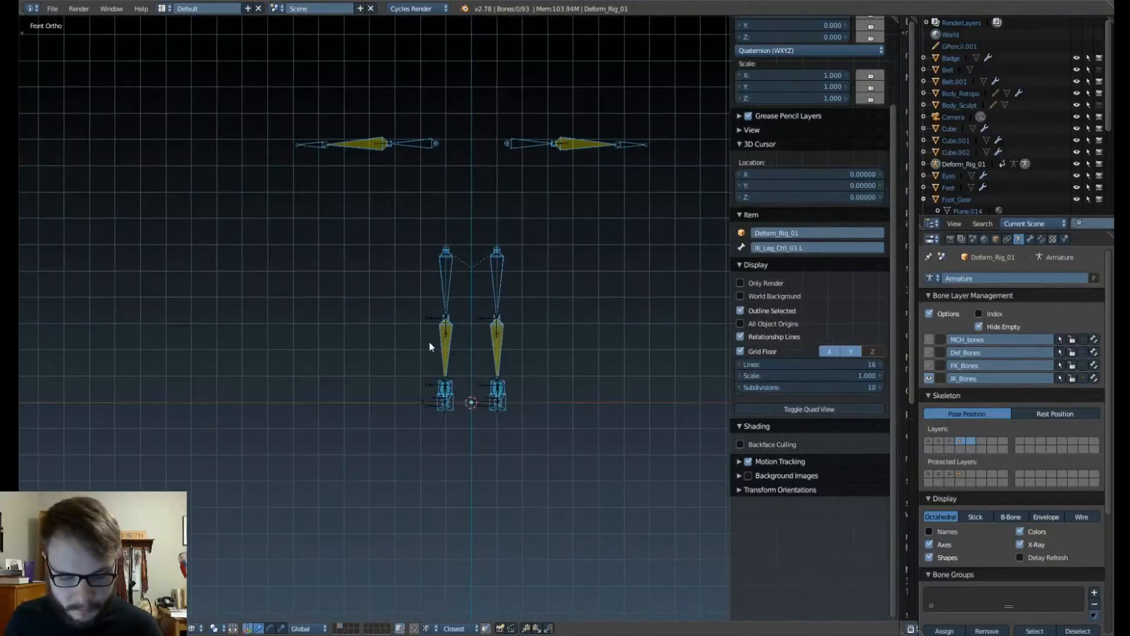
key(b)
drag(412, 222, 451, 414)
key(b)
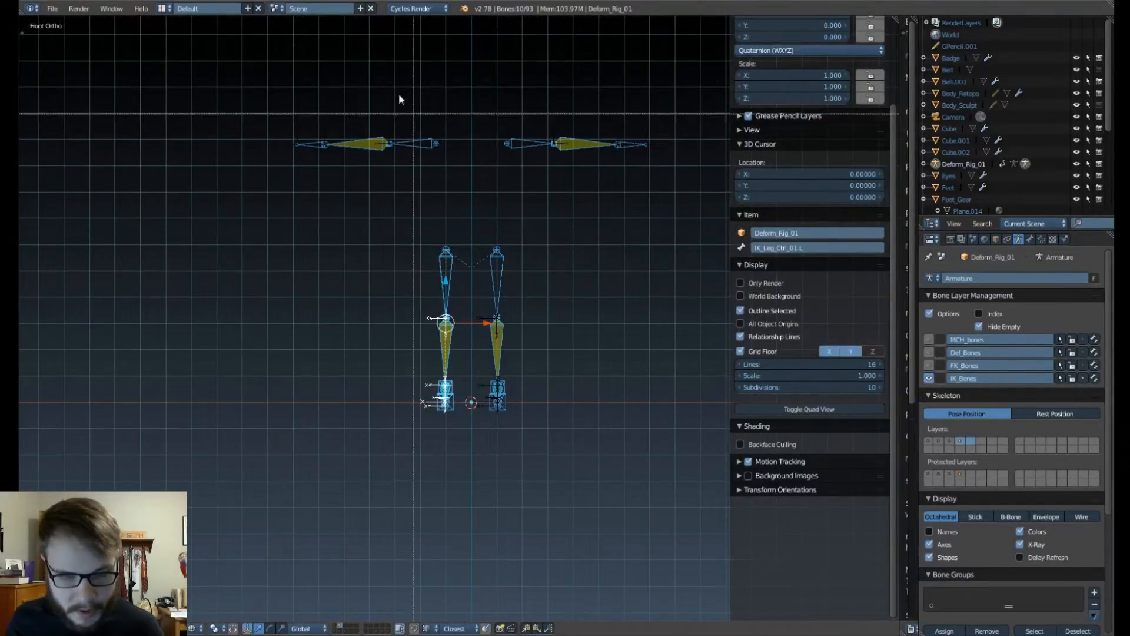
drag(263, 115, 660, 185)
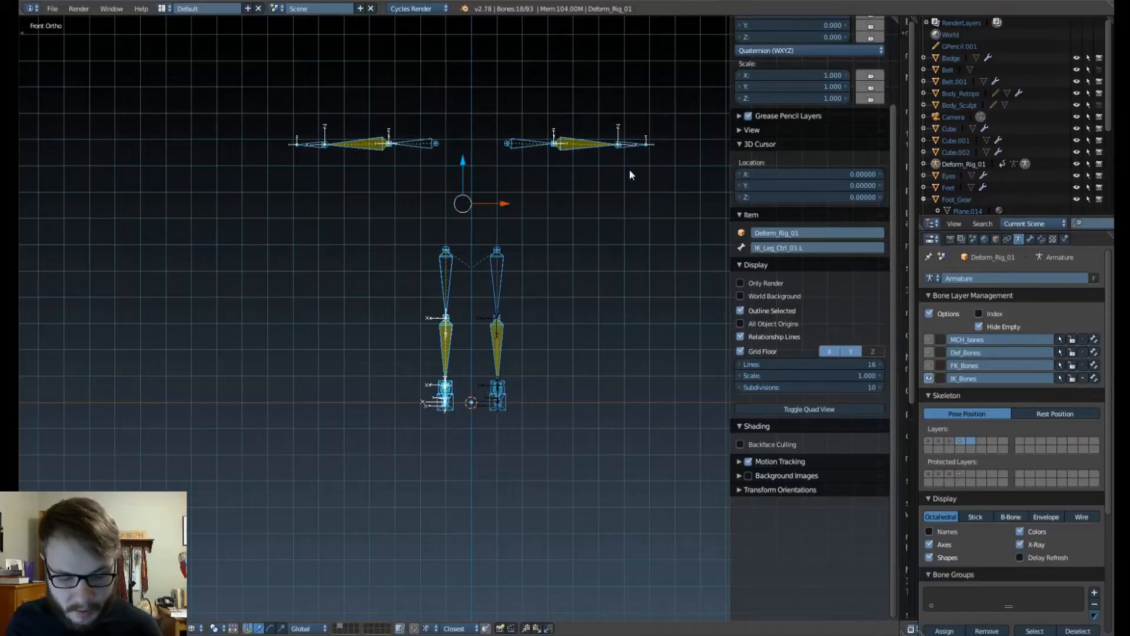
key(h)
Step: Test IK_Leg_Ctrl_01.L by raising and rotating it from the side, and clear its pose back to rest
key(KP_3)
scroll(556, 348, up, 2)
shift+middle_drag(557, 348, 449, 343)
scroll(533, 361, up, 4)
scroll(428, 170, up, 5)
right_click(601, 294)
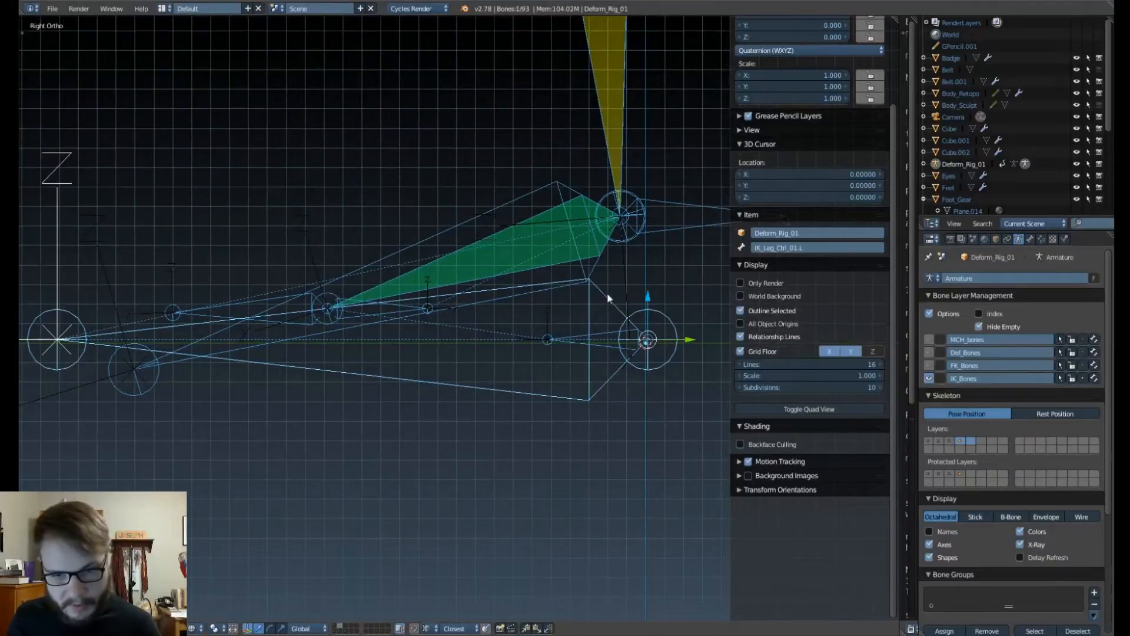
scroll(595, 312, down, 6)
key(g)
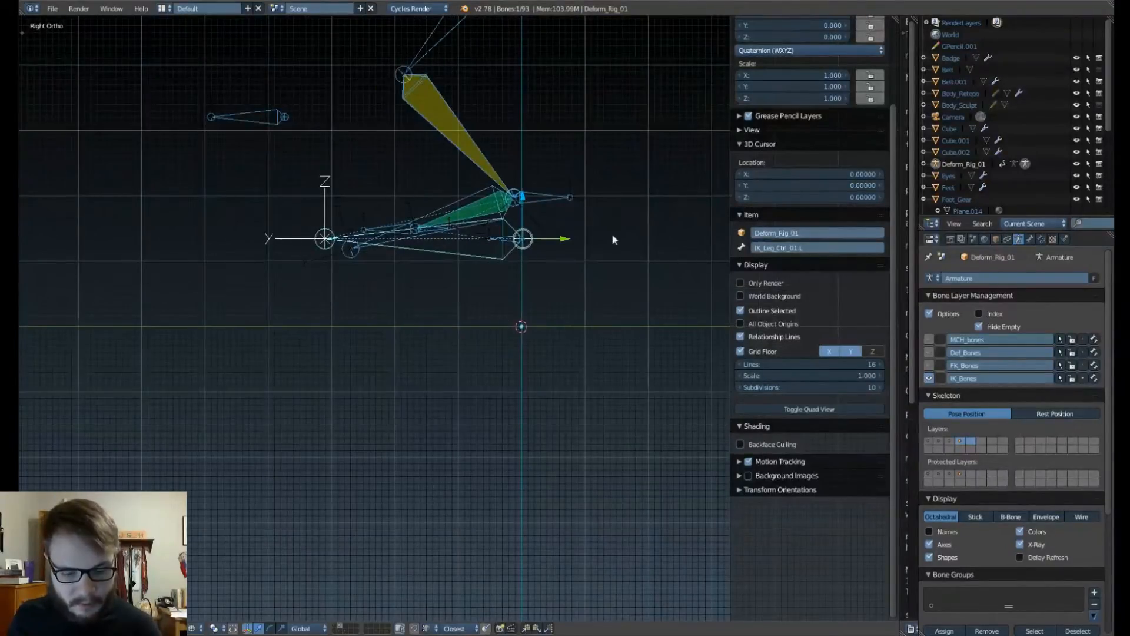
key(r)
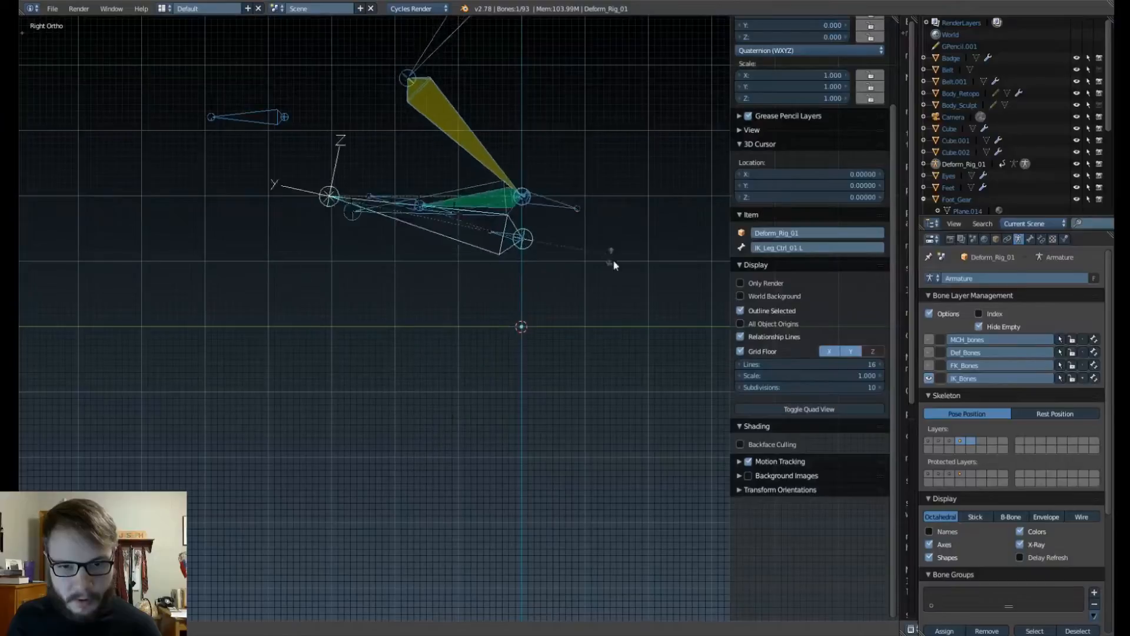
click(612, 256)
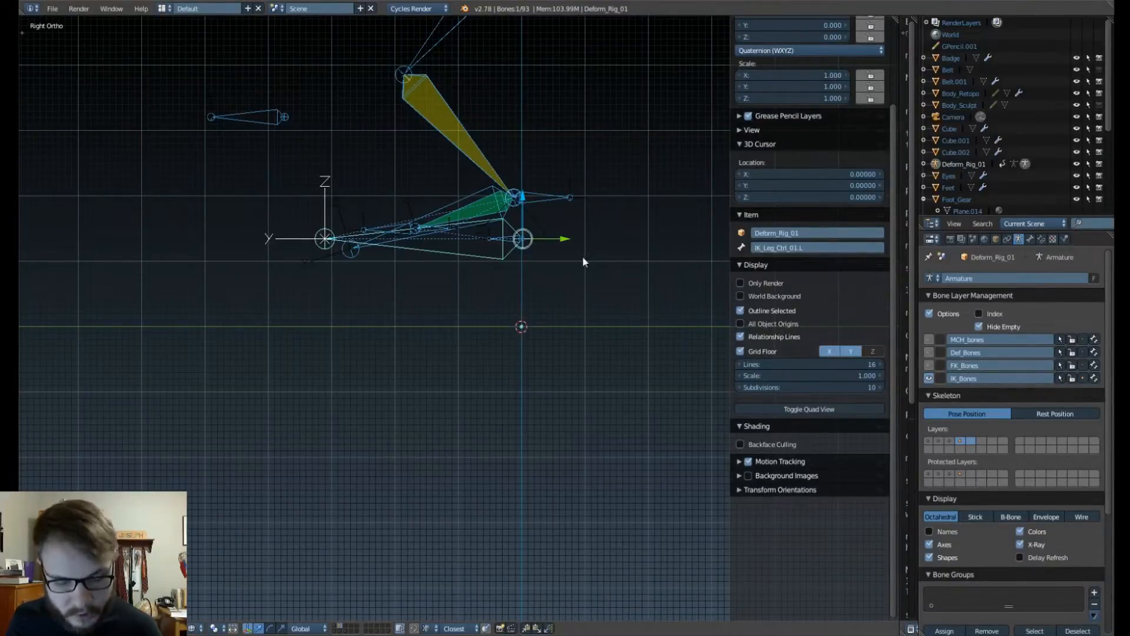
key(alt+g)
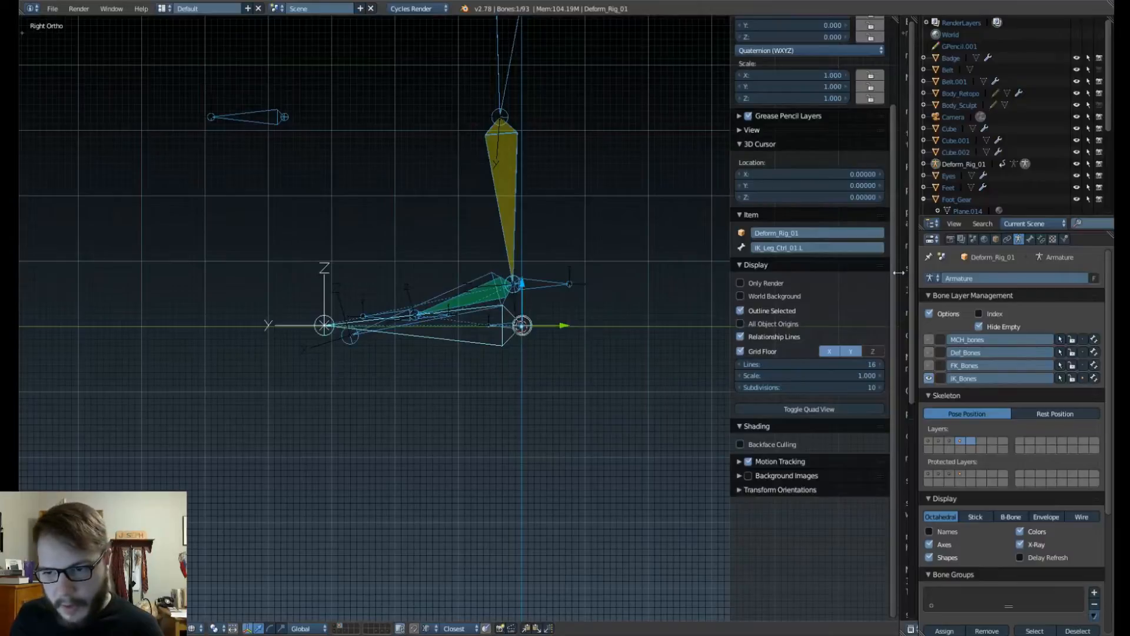
Step: Widen the text editor to show the Foot Roll Notes, hide the viewport's properties sidebar, and display the bone constraint settings
drag(898, 273, 587, 357)
scroll(319, 340, up, 4)
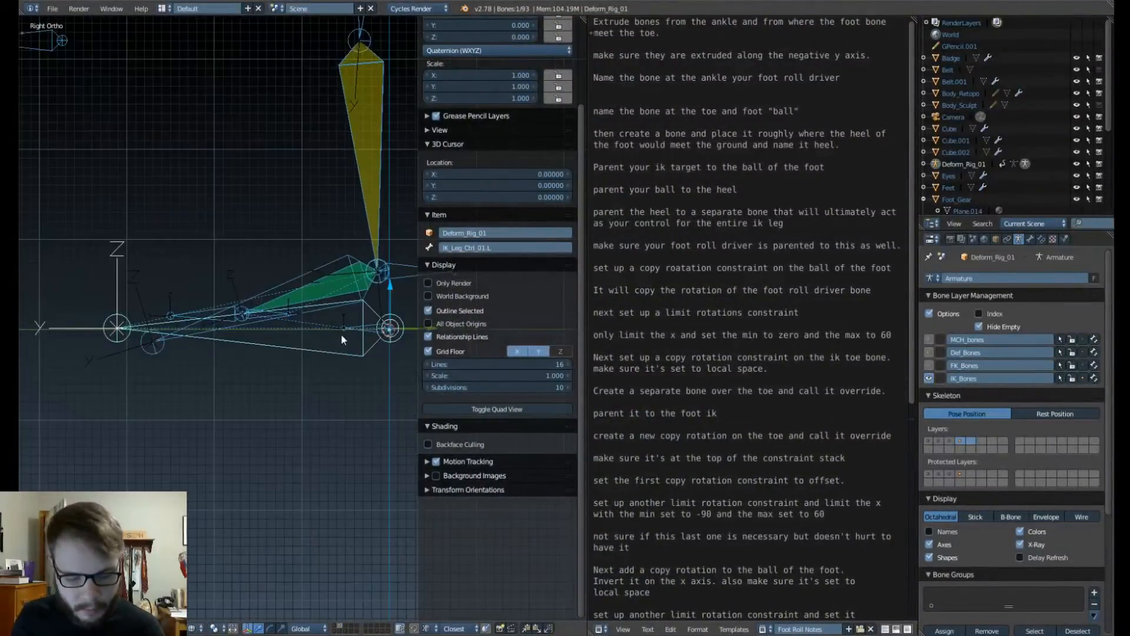
key(n)
scroll(403, 380, up, 2)
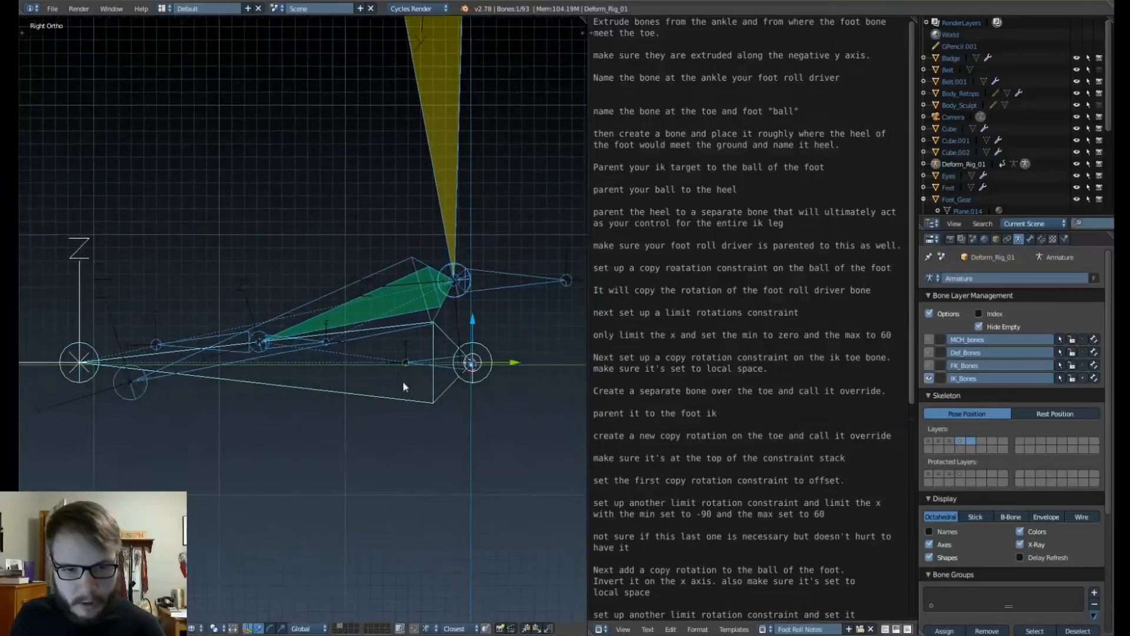
click(1041, 239)
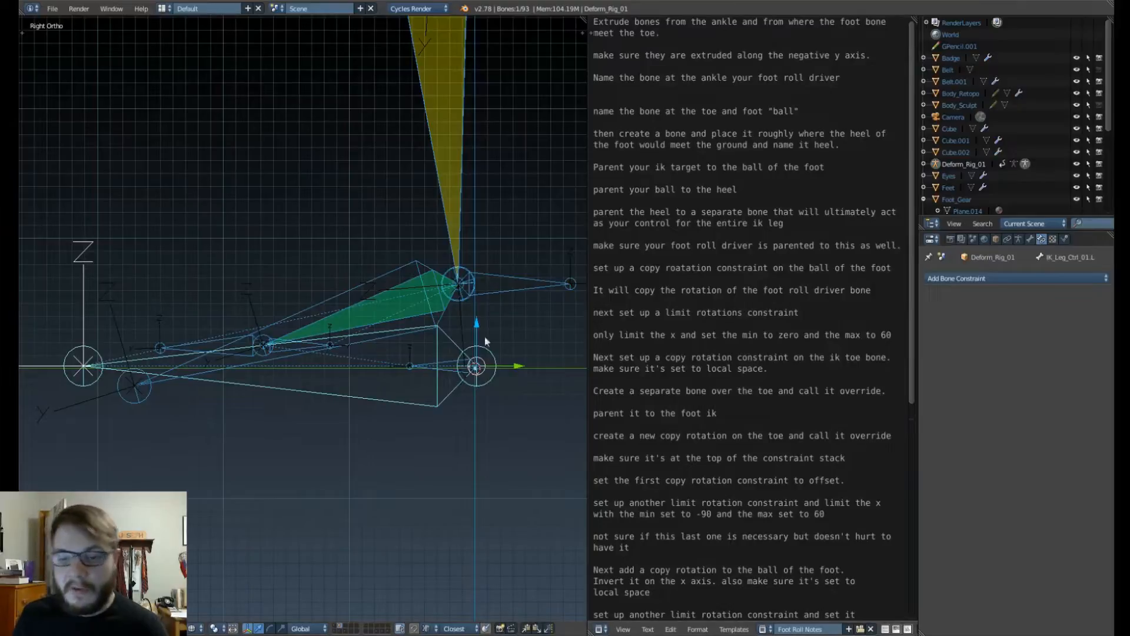
Step: Add a Copy Rotation constraint to IK_ball_01.L with the foot roll driver bone IK_footRoll_DRV_01.L as its target
right_click(519, 295)
shift+middle_drag(514, 356, 499, 355)
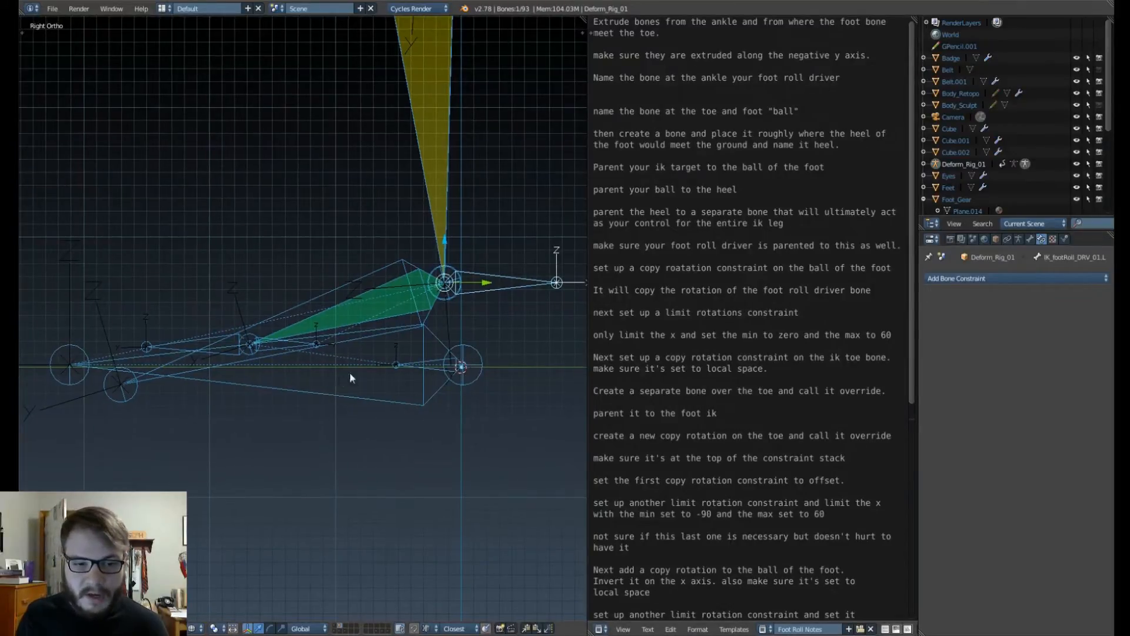
shift+middle_drag(411, 336, 331, 342)
shift+right_click(214, 350)
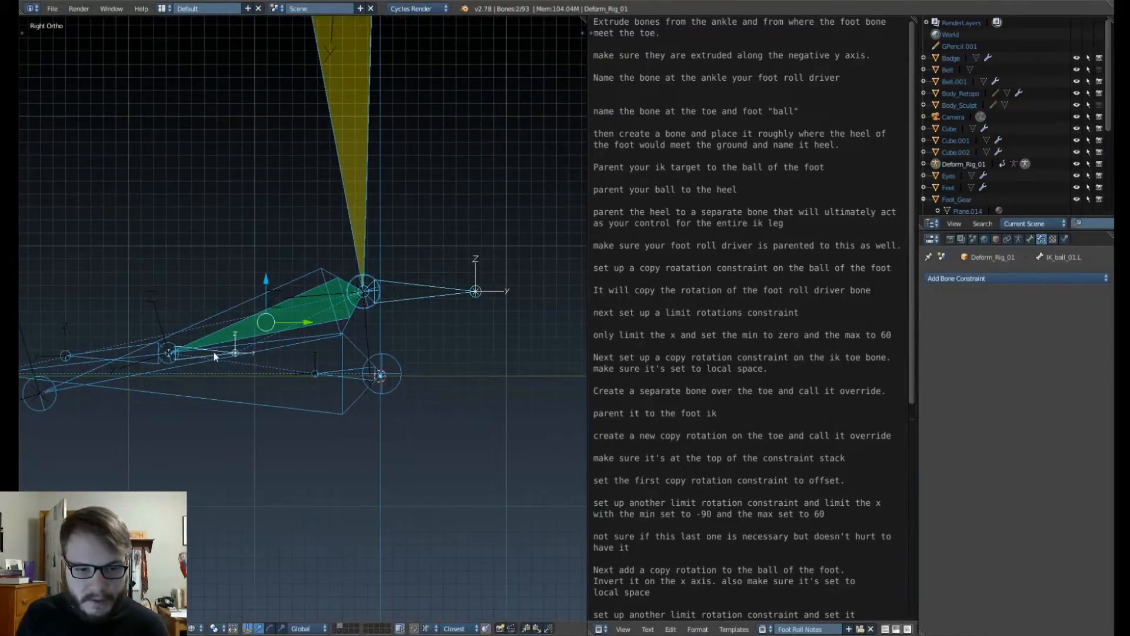
middle_drag(250, 358, 515, 314)
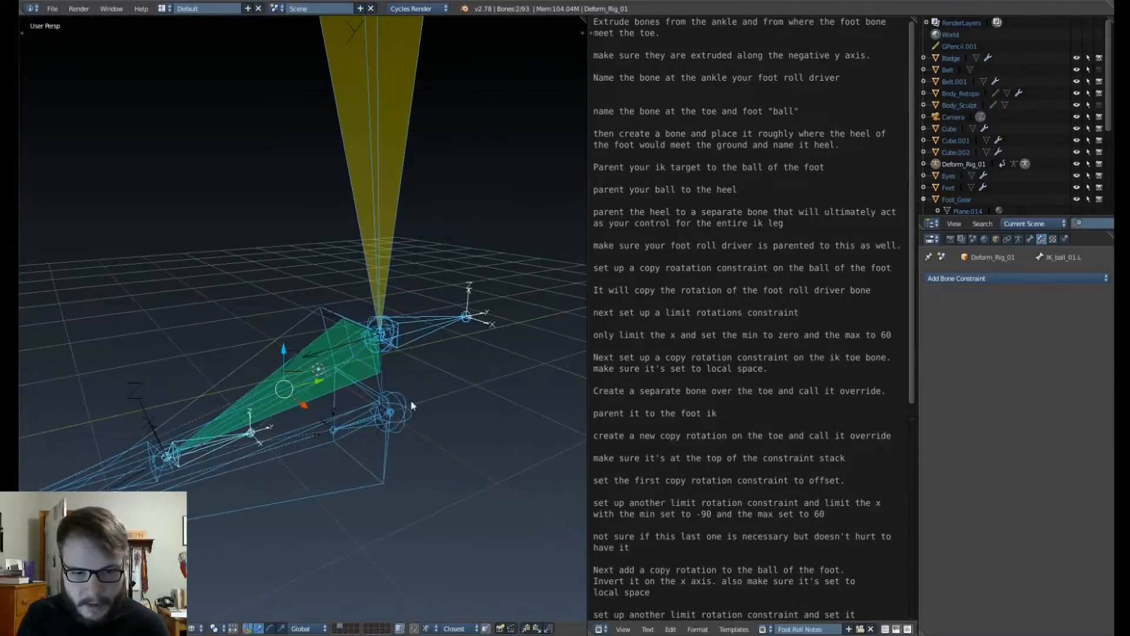
middle_drag(412, 405, 426, 376)
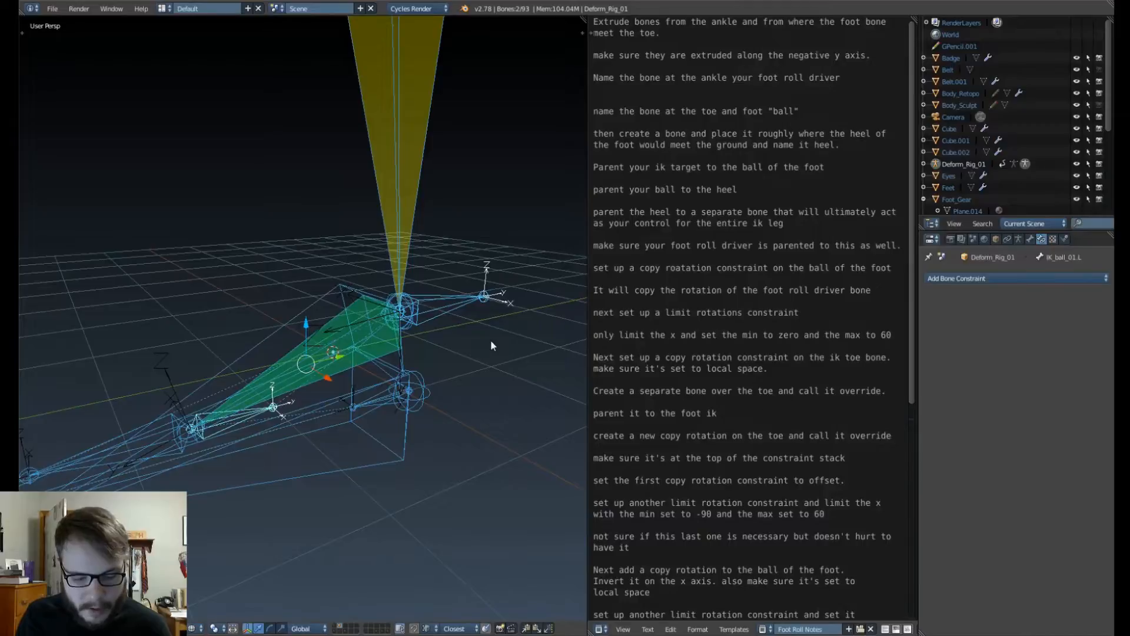
key(shift+ctrl+c)
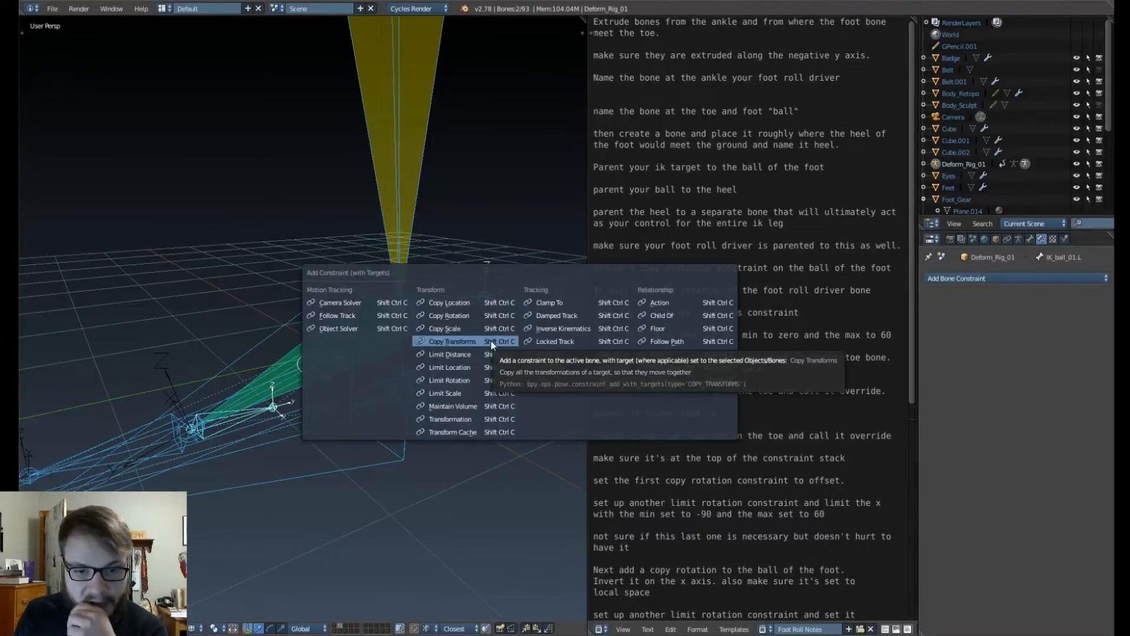
click(482, 316)
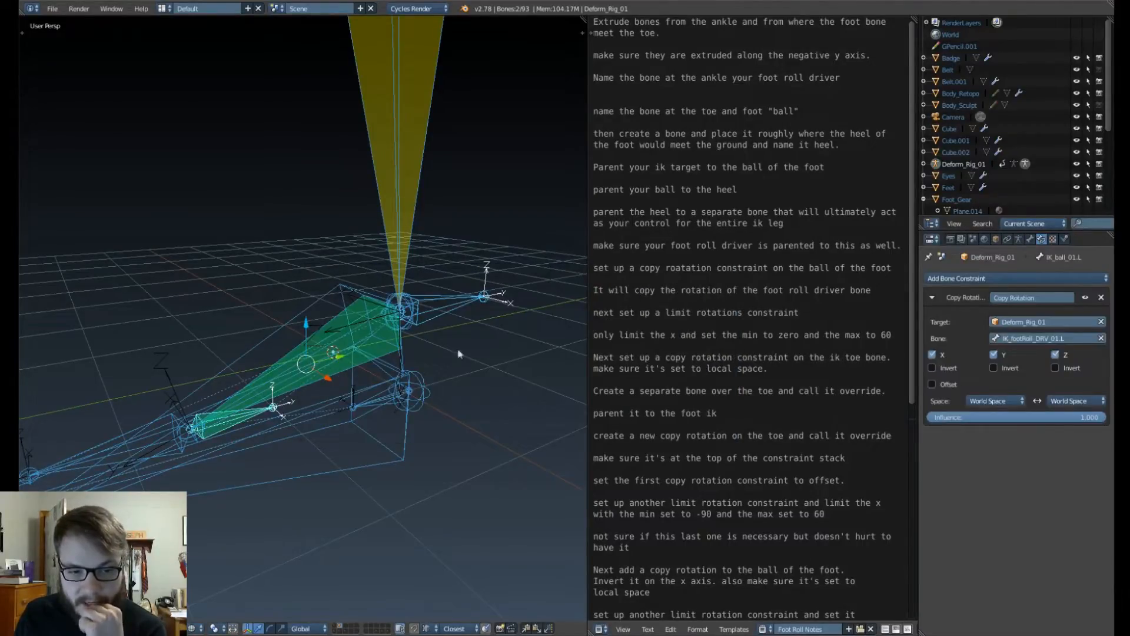
Step: Test-rotate the foot roll driver bone to check how the ball bone copies its rotation
click(456, 305)
key(r)
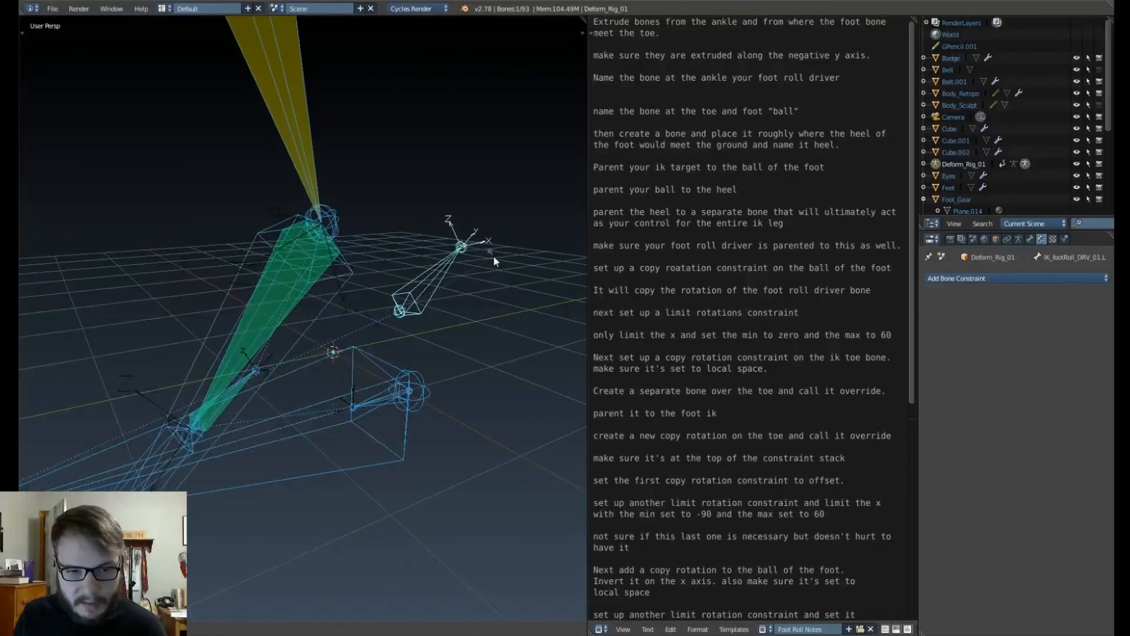
key(Escape)
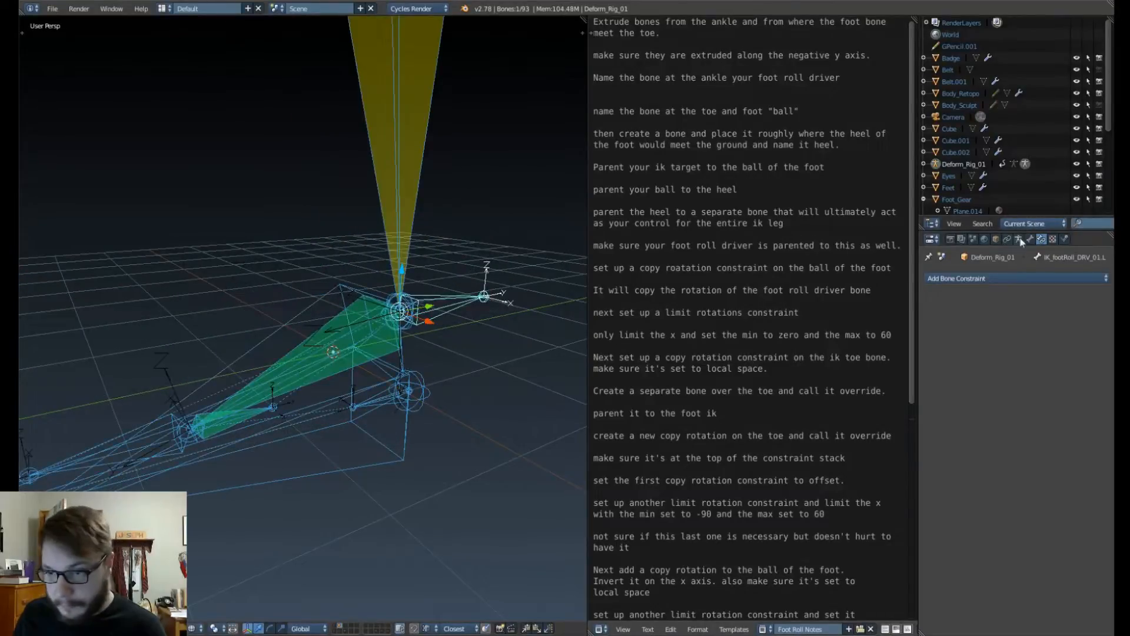
Step: Restrict the ball bone's Copy Rotation constraint to the X axis by disabling Y and Z
right_click(246, 419)
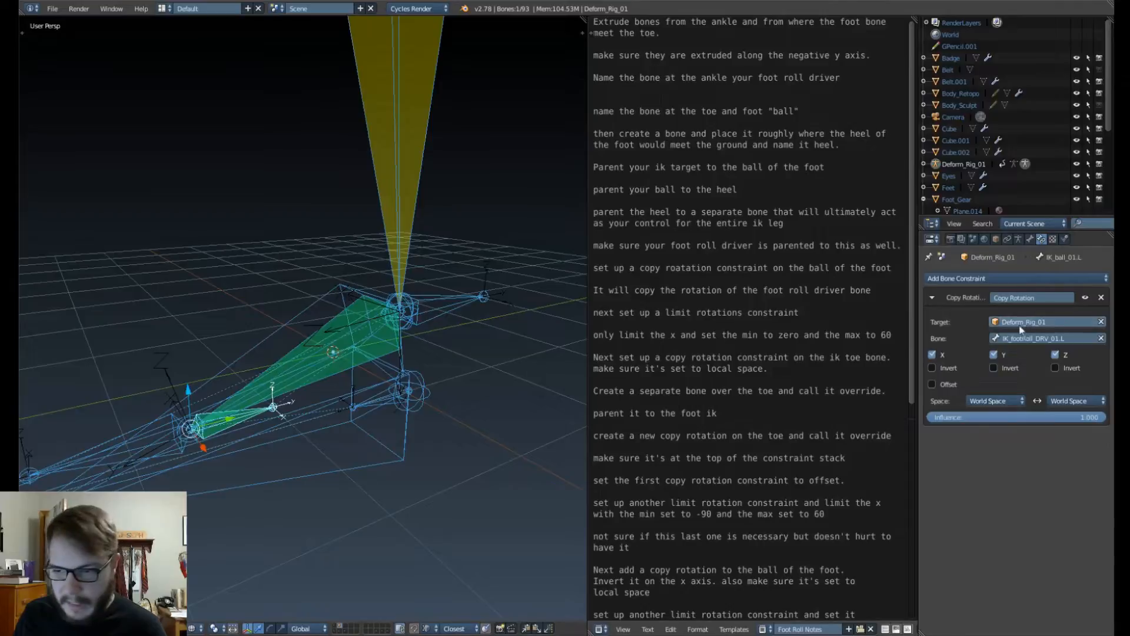
click(993, 354)
click(1055, 354)
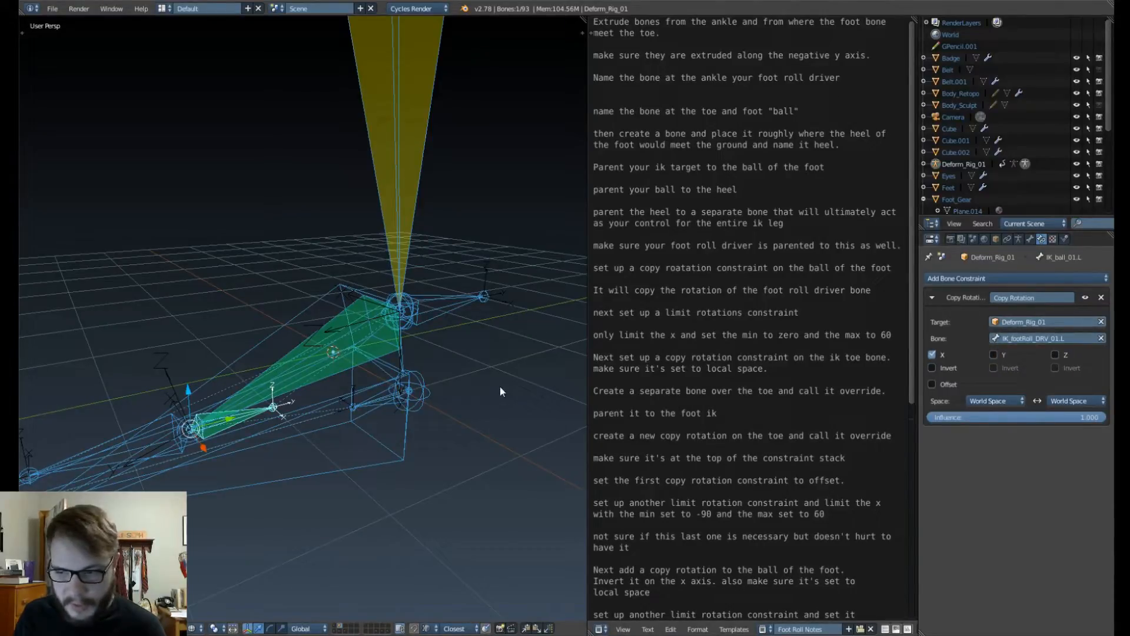
Step: Test-rotate the foot roll driver bone again to check the foot's response to the X-only copied rotation
middle_drag(511, 323, 420, 333)
right_click(420, 334)
key(r)
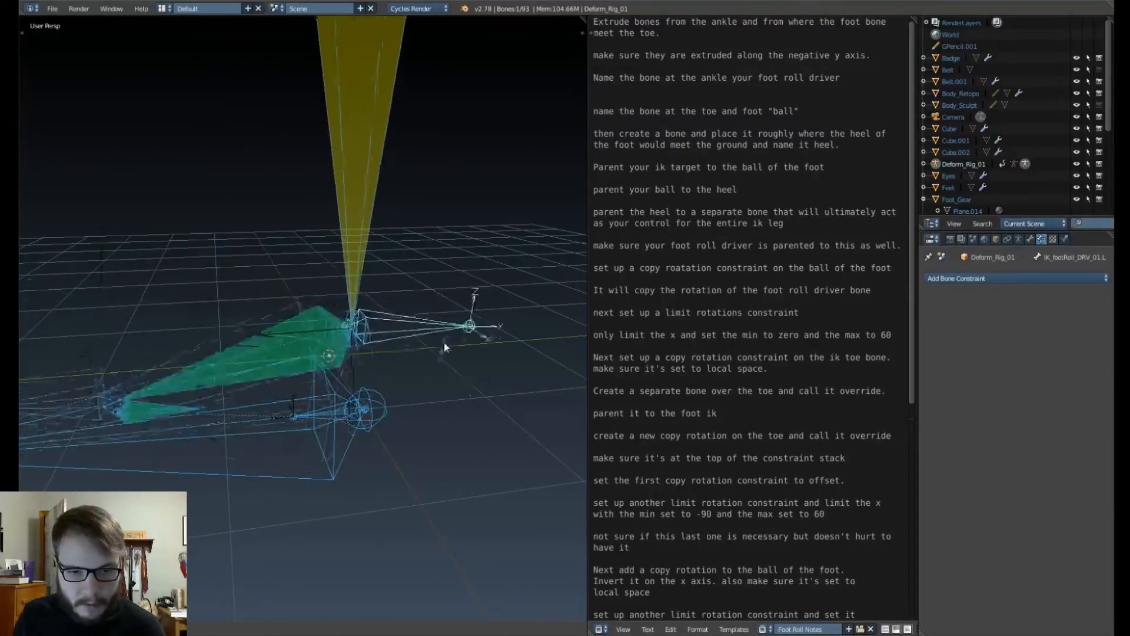
right_click(437, 320)
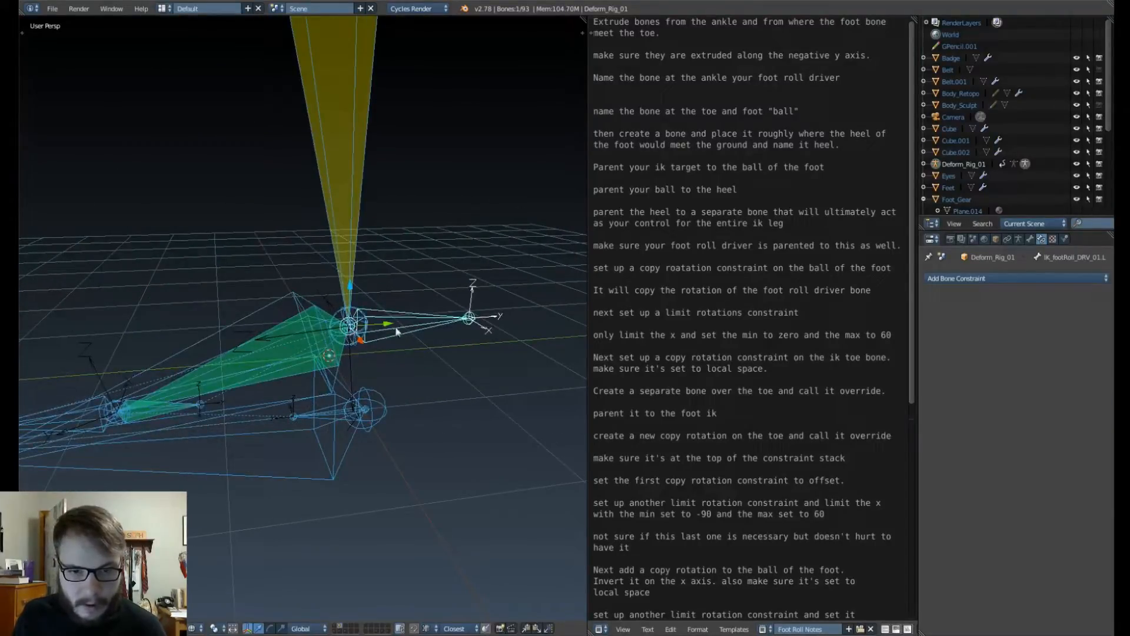
Step: Lock the foot roll driver bone's Y and Z rotation, keeping W and X unlocked
key(n)
scroll(530, 188, up, 3)
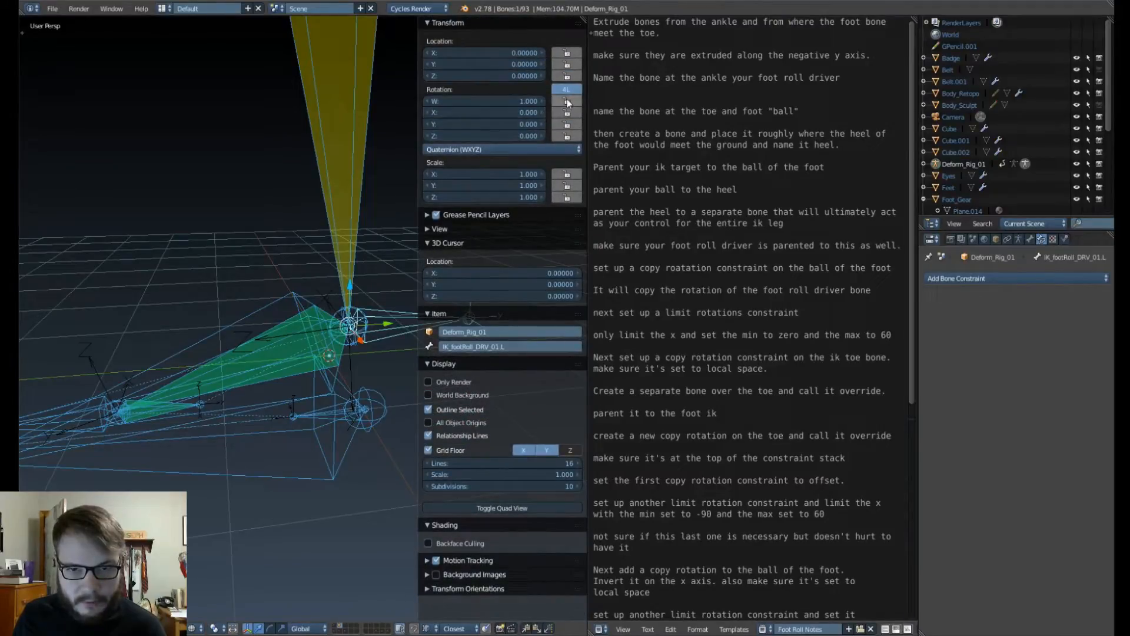
drag(569, 125, 569, 141)
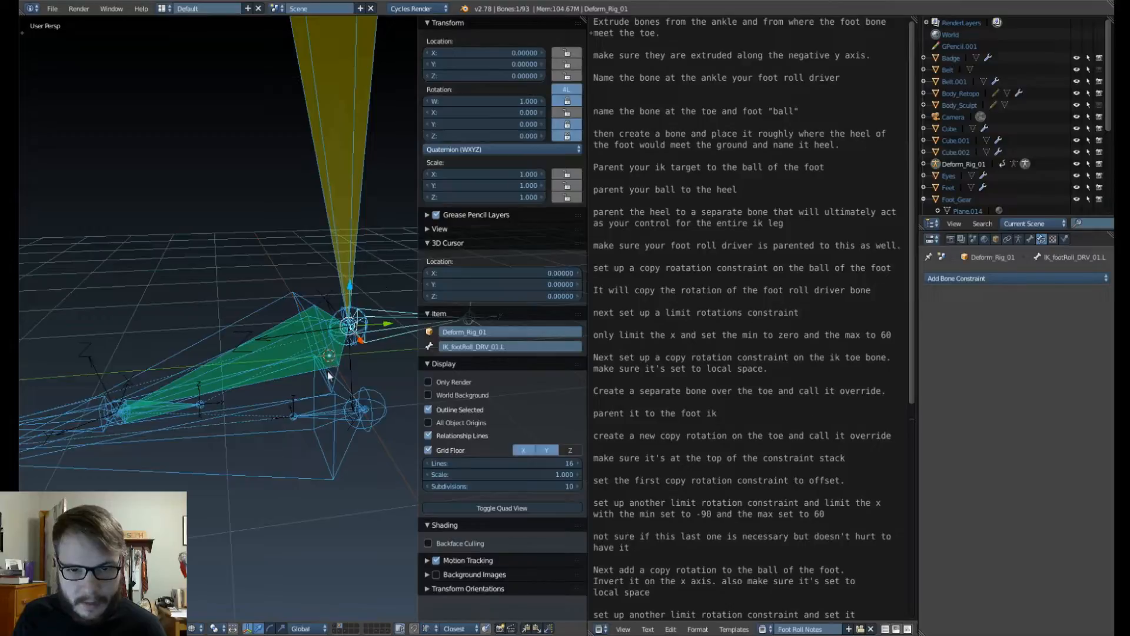
key(r)
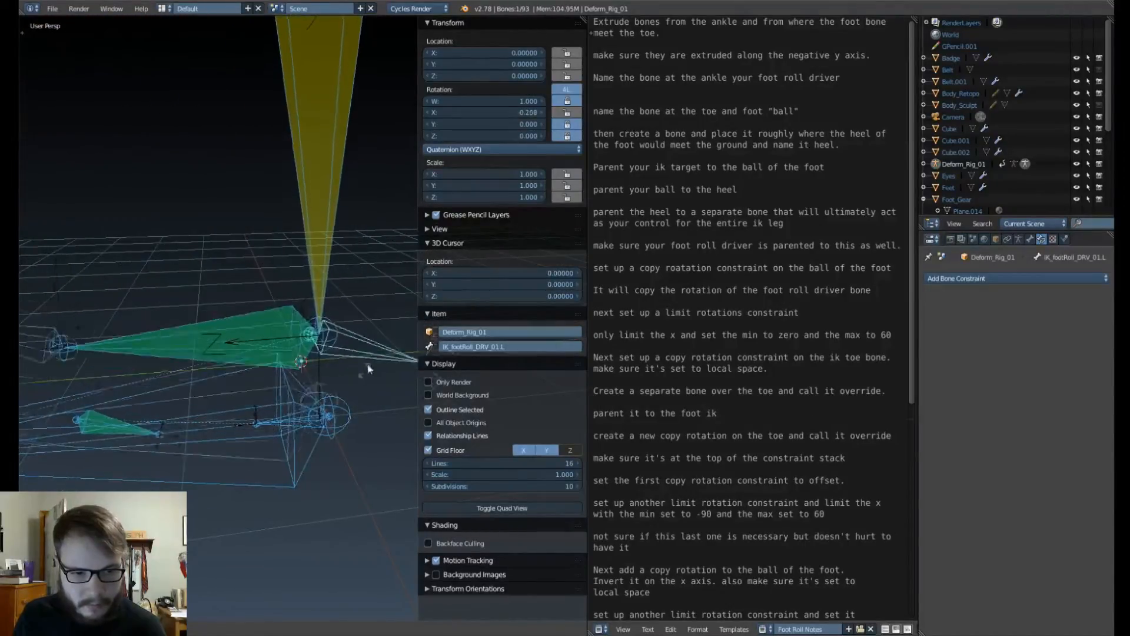
key(Escape)
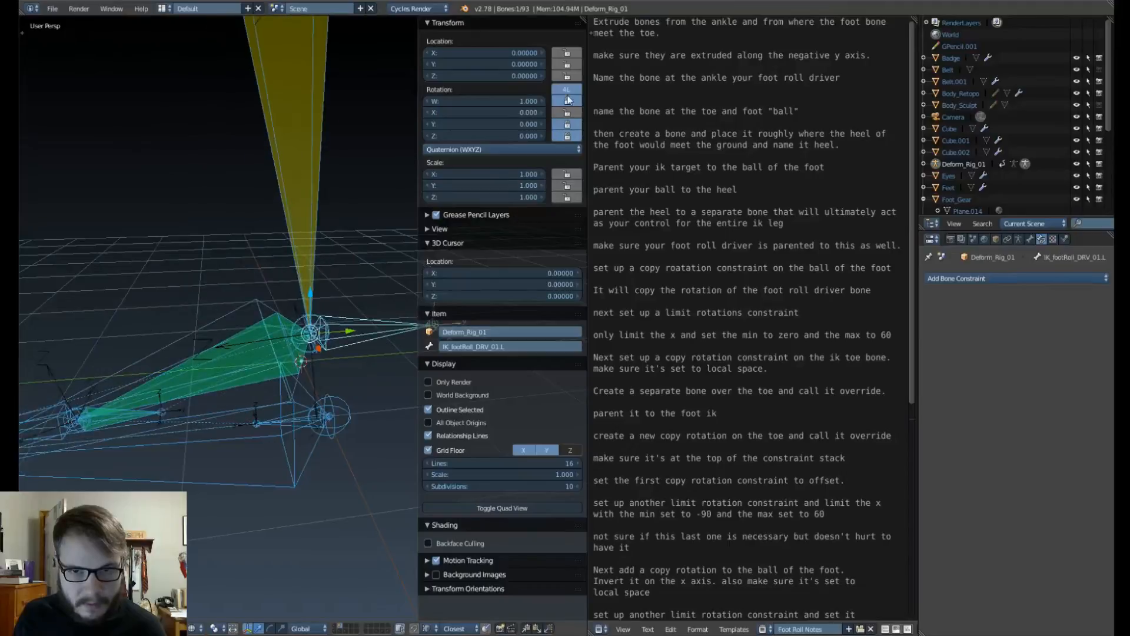
click(568, 100)
Step: Rotate the foot roll driver bone about its unlocked X axis and save over the existing blend file
key(r)
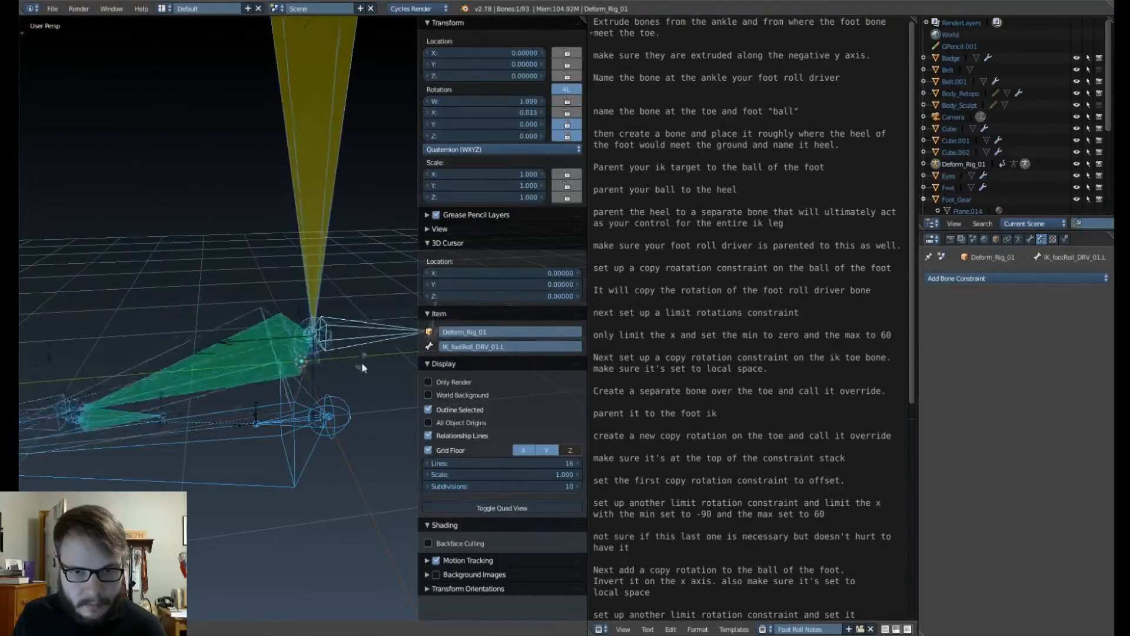
click(328, 398)
mouse_move(328, 397)
middle_down()
mouse_move(346, 441)
mouse_move(321, 401)
middle_up()
key(ctrl+s)
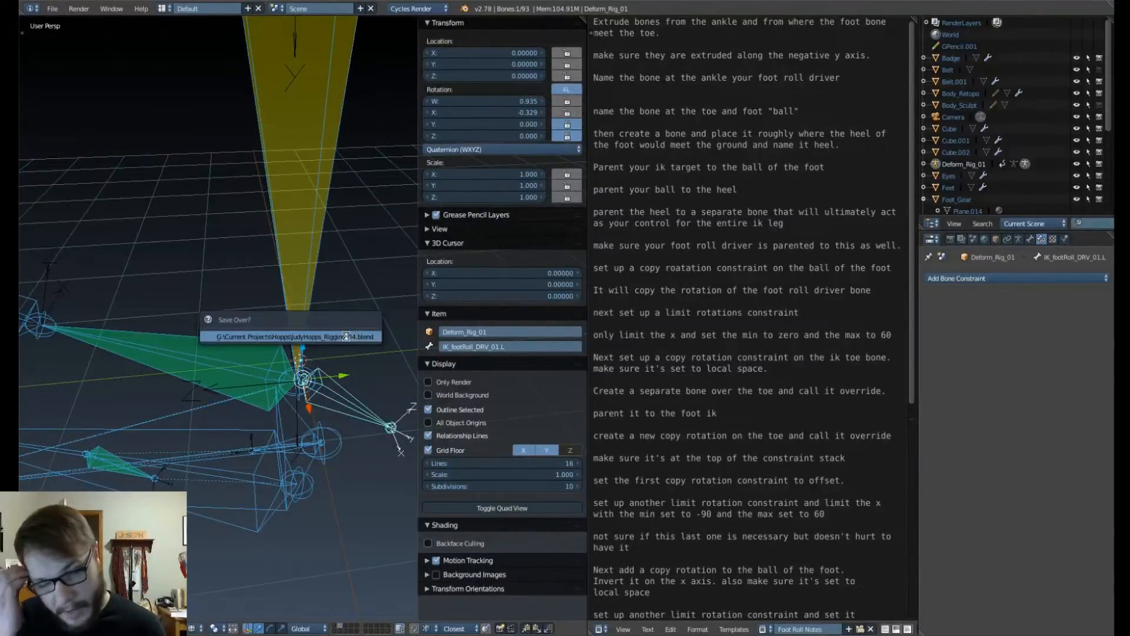
click(347, 336)
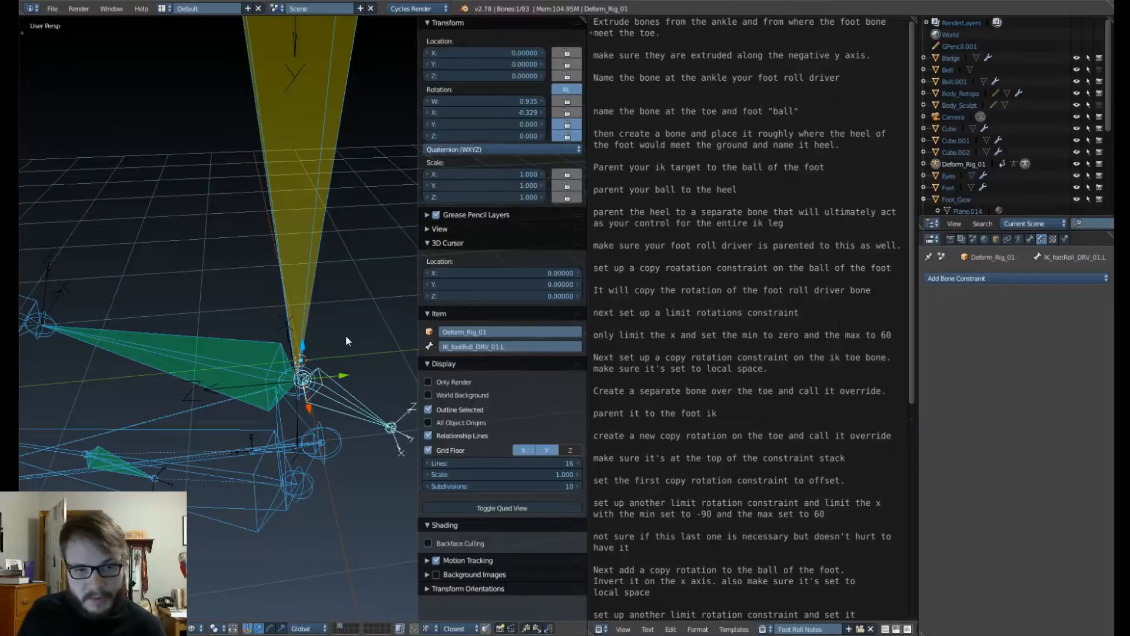
Step: Clear the foot roll driver bone's rotation and hide the transform properties
key(alt+r)
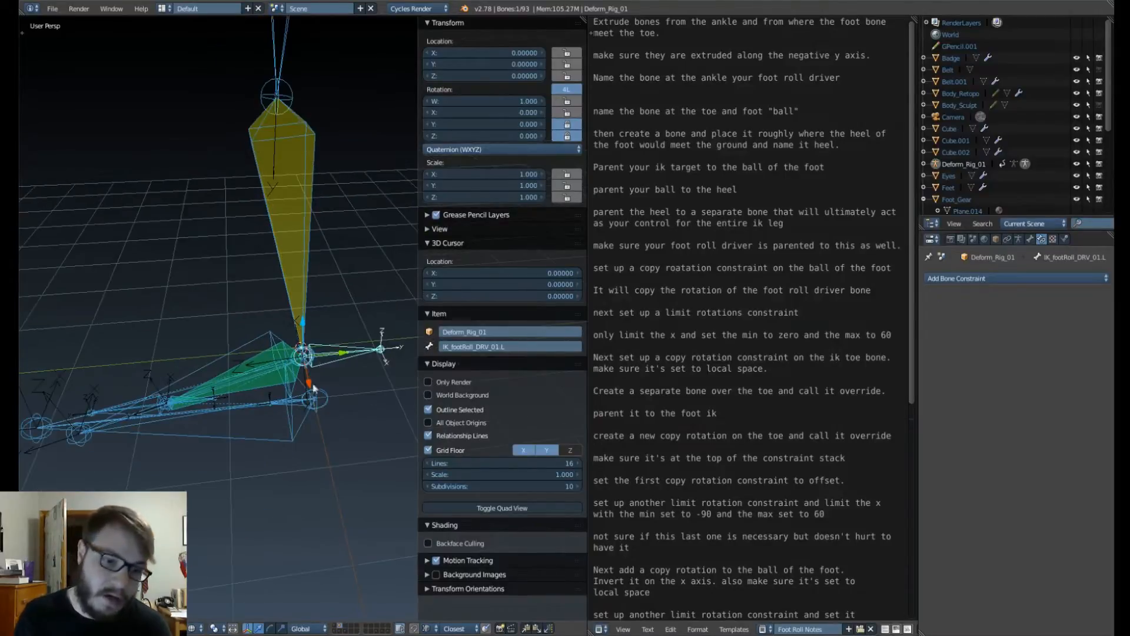
key(n)
scroll(337, 451, up, 4)
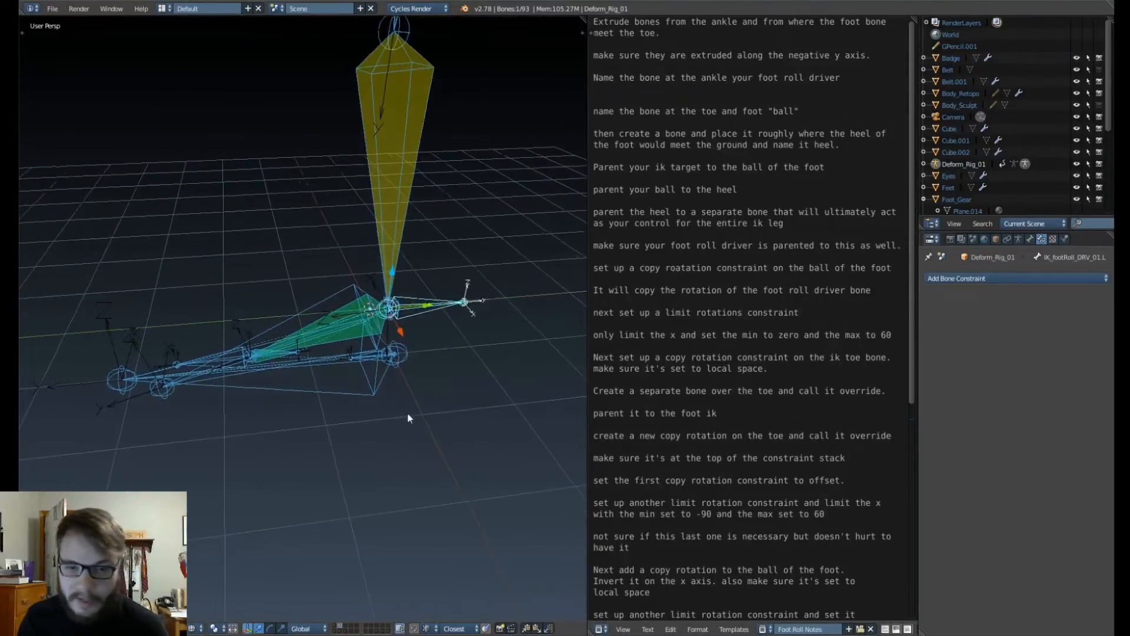
mouse_move(408, 418)
middle_down()
mouse_move(405, 398)
mouse_move(386, 409)
mouse_move(420, 404)
middle_up()
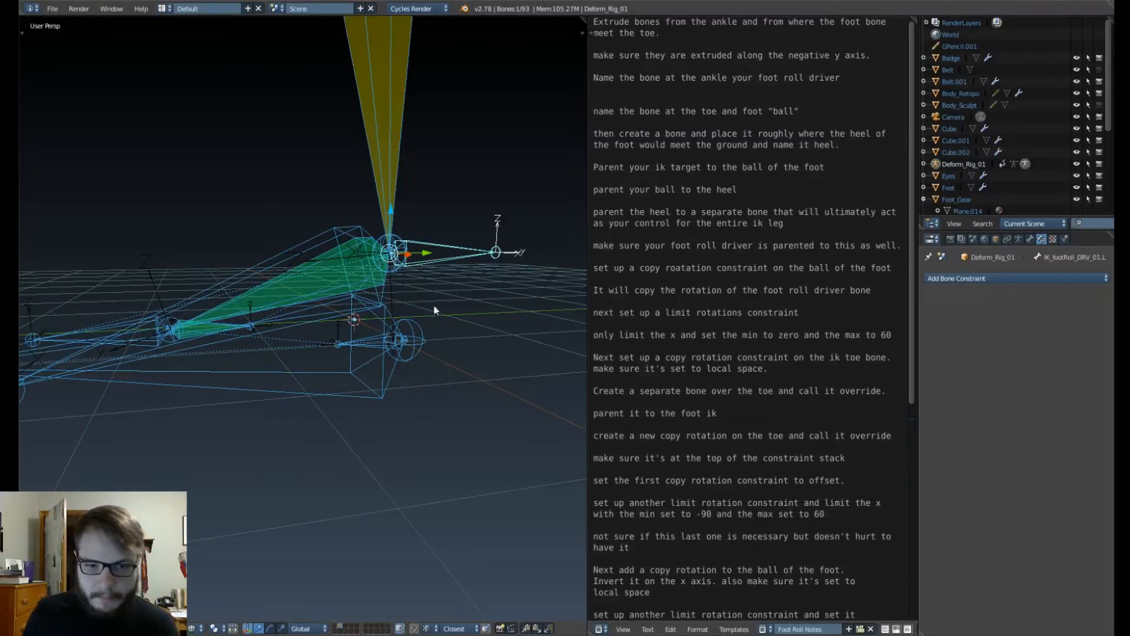
middle_drag(433, 306, 432, 355)
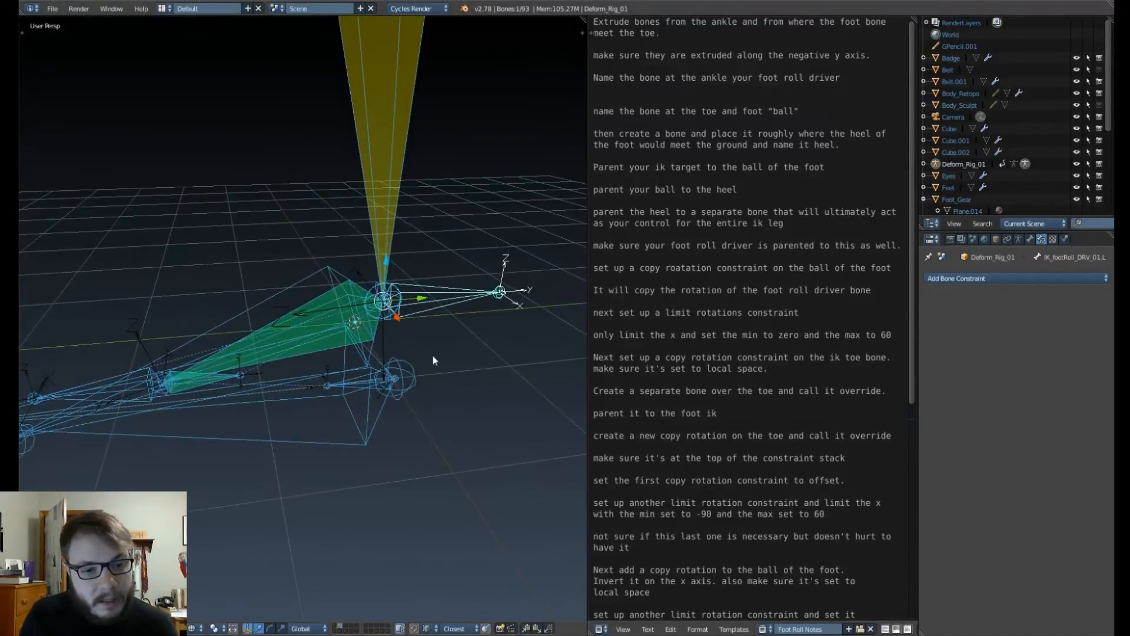
middle_drag(258, 426, 425, 370)
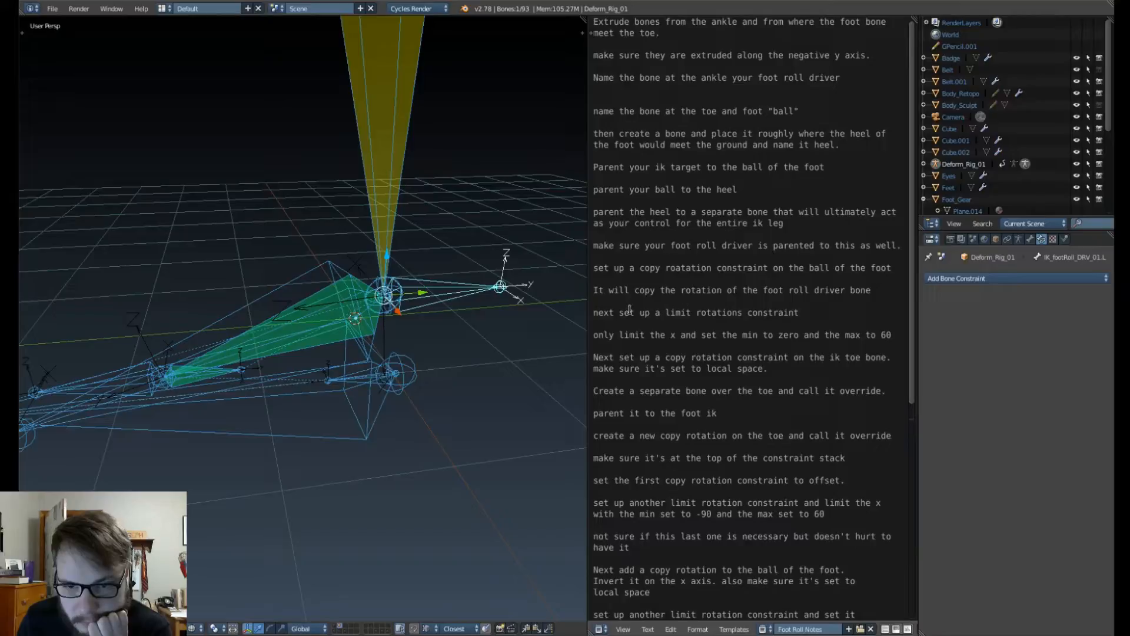
Step: Add a Limit Rotation constraint to the ball bone, with Limit X enabled and a maximum of 60°
right_click(195, 374)
click(997, 279)
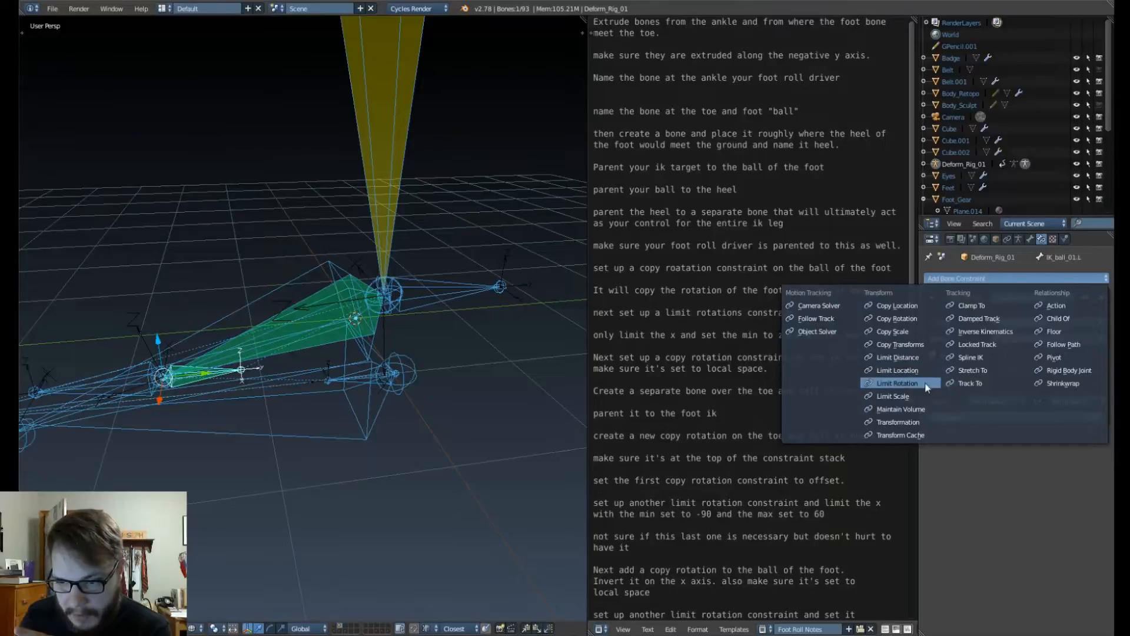
click(897, 383)
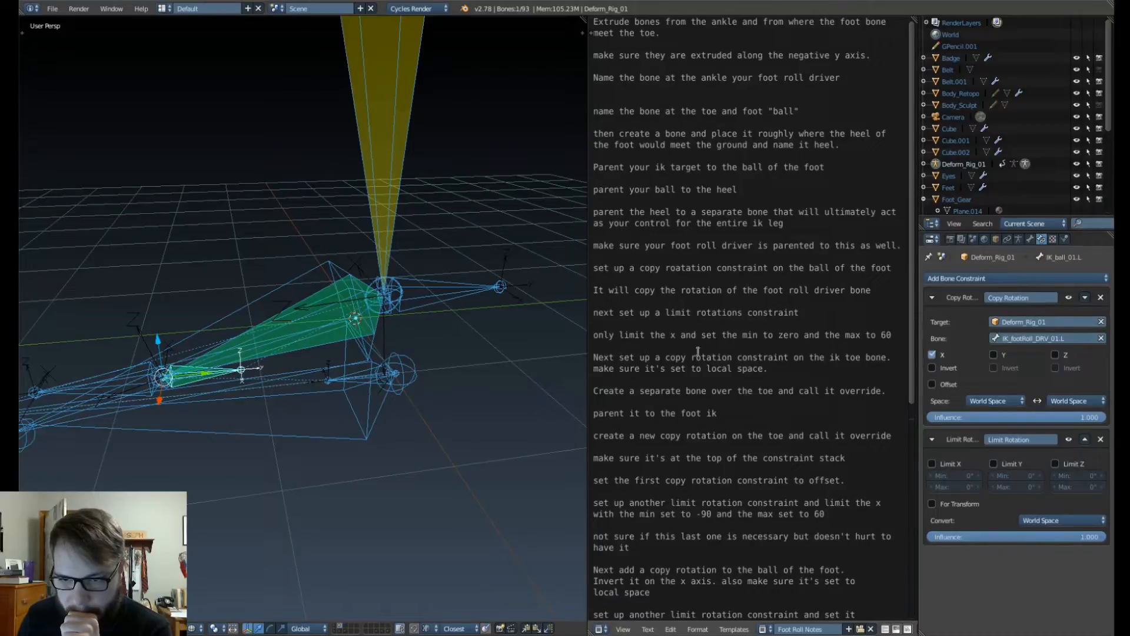
click(931, 464)
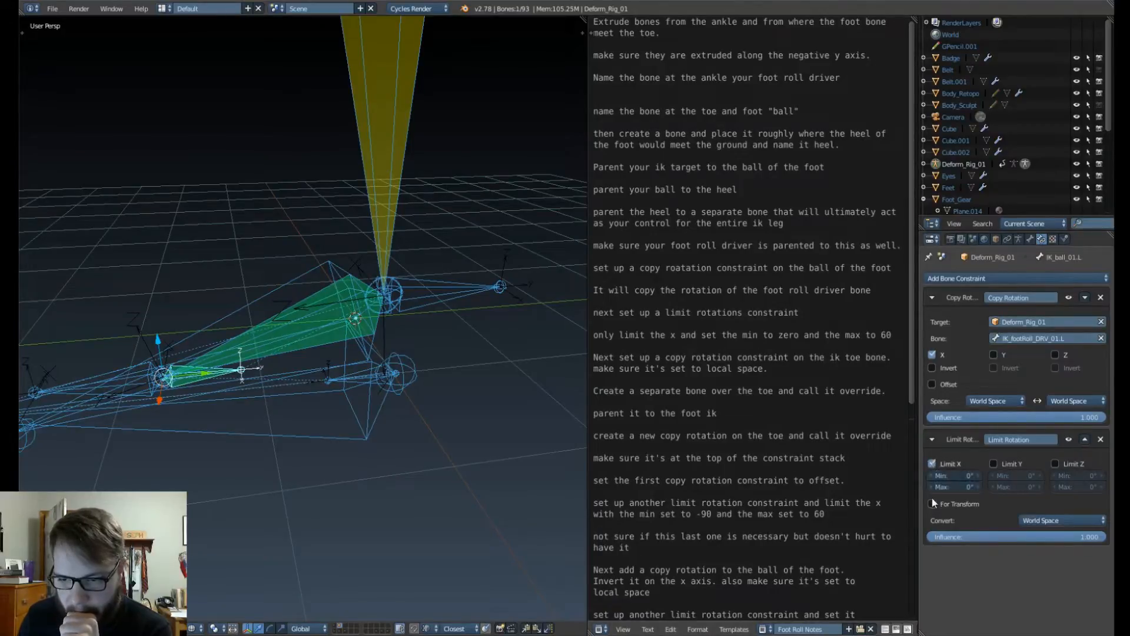
click(948, 486)
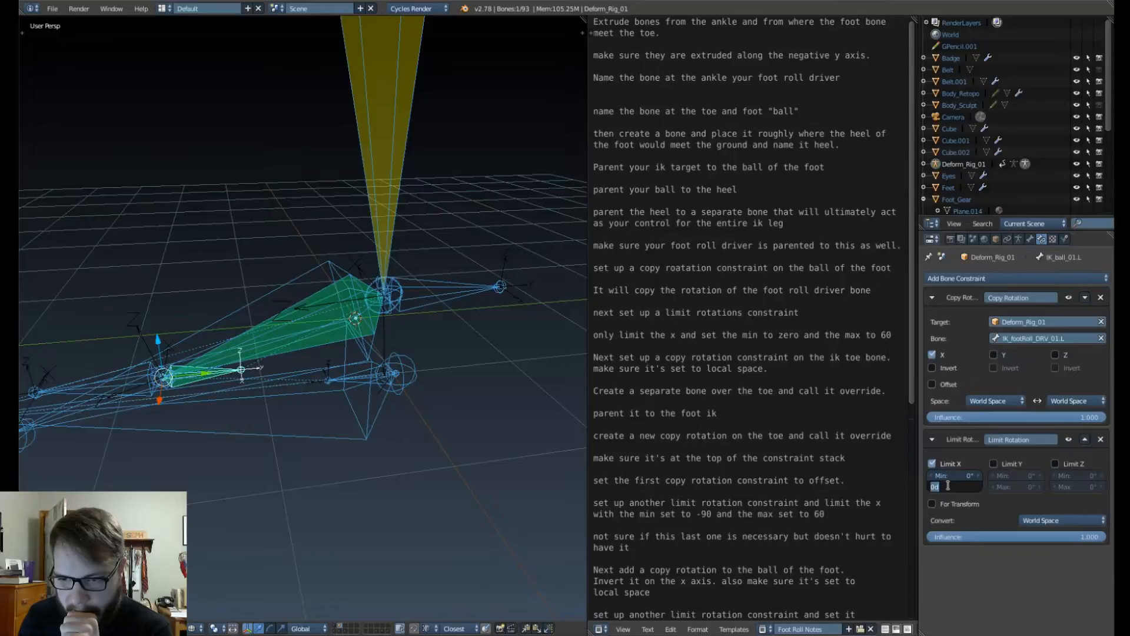
text(60)
key(Return)
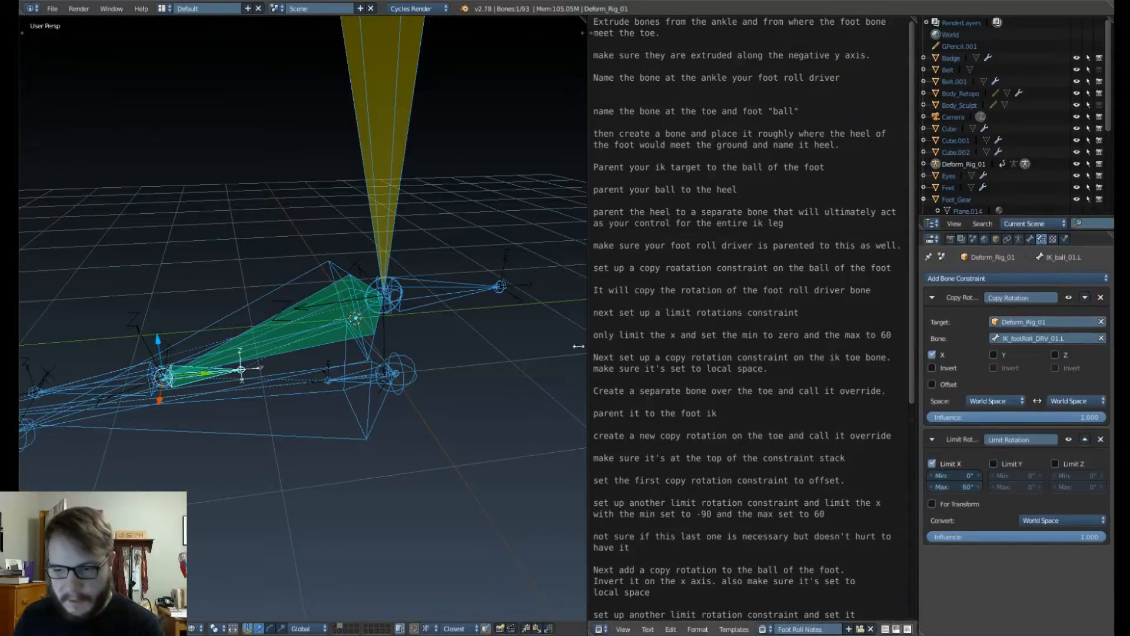
Step: Add a Limit Rotation constraint to the foot roll driver bone, with Limit X enabled and a maximum of 60°
right_click(480, 288)
middle_drag(501, 401, 444, 296)
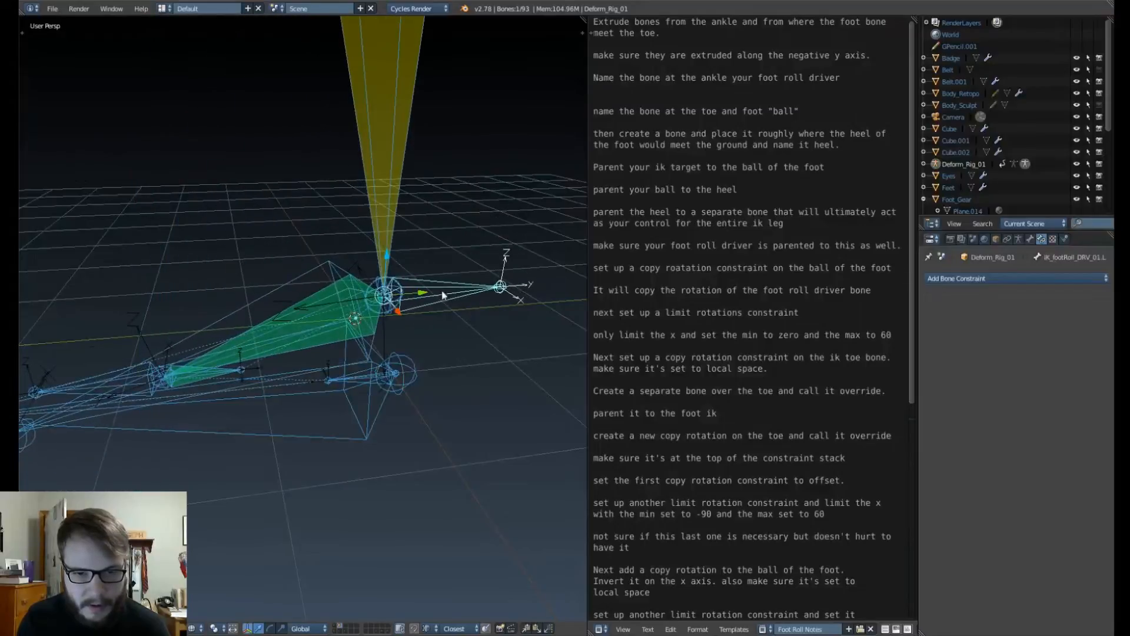
click(972, 280)
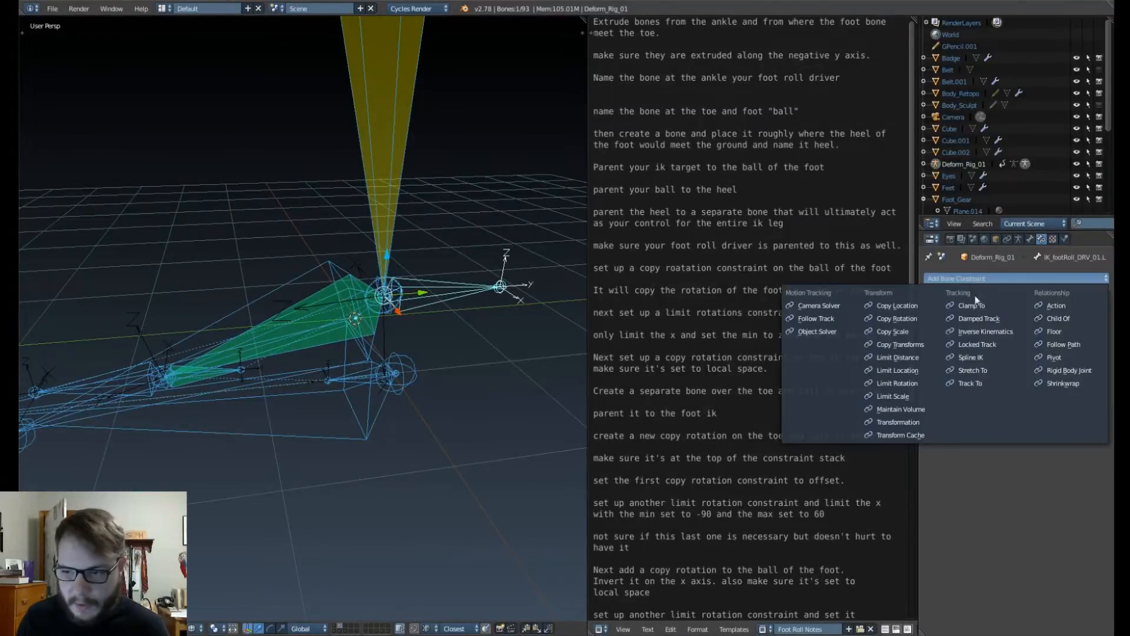
click(919, 386)
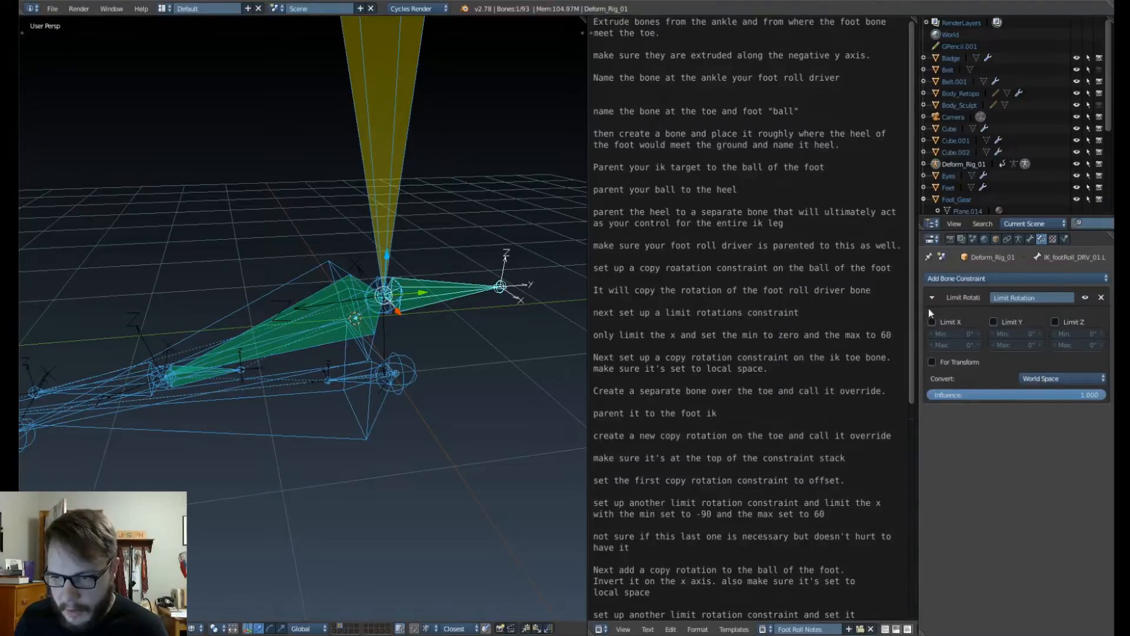
text(60)
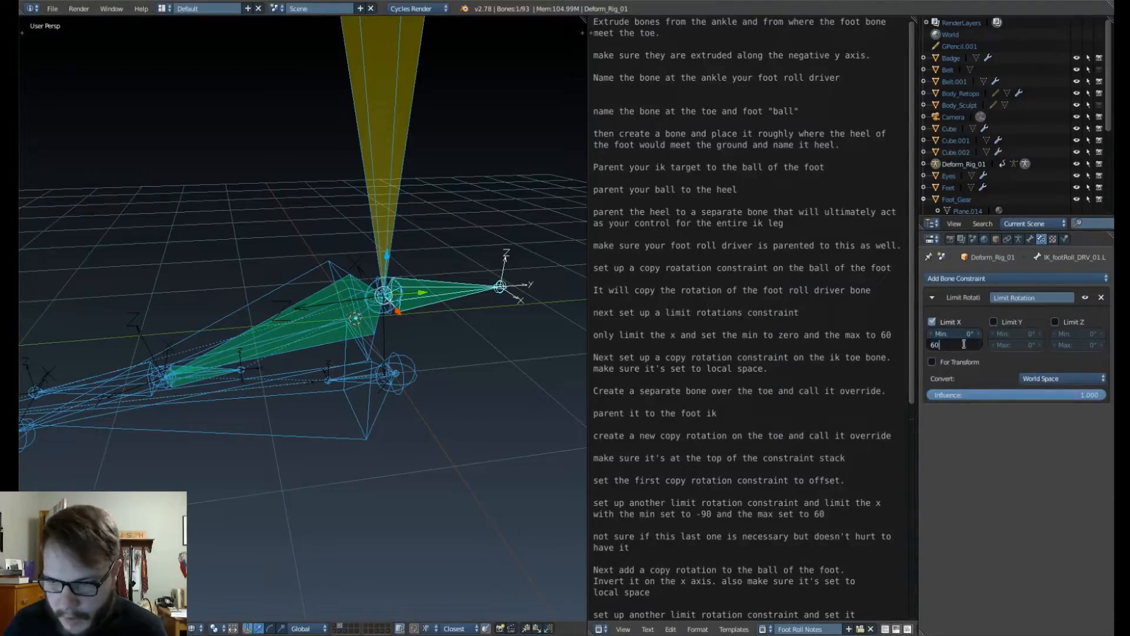
key(Return)
Step: Test-rotate the limited foot roll driver bone and review the remaining foot roll notes
key(r)
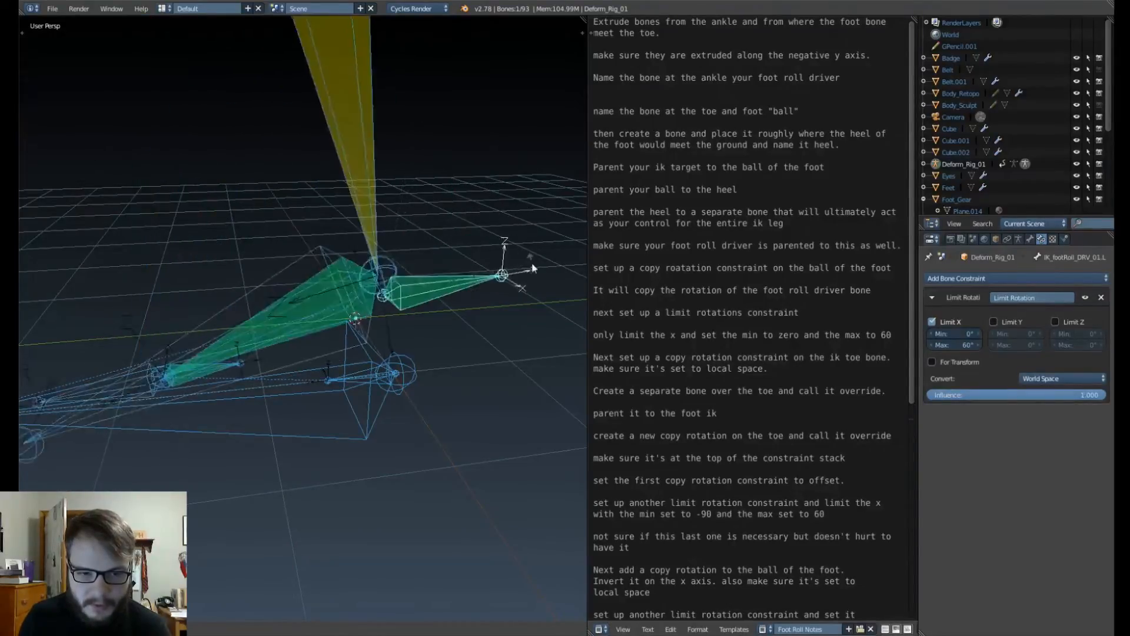
right_click(314, 448)
middle_drag(377, 372, 356, 359)
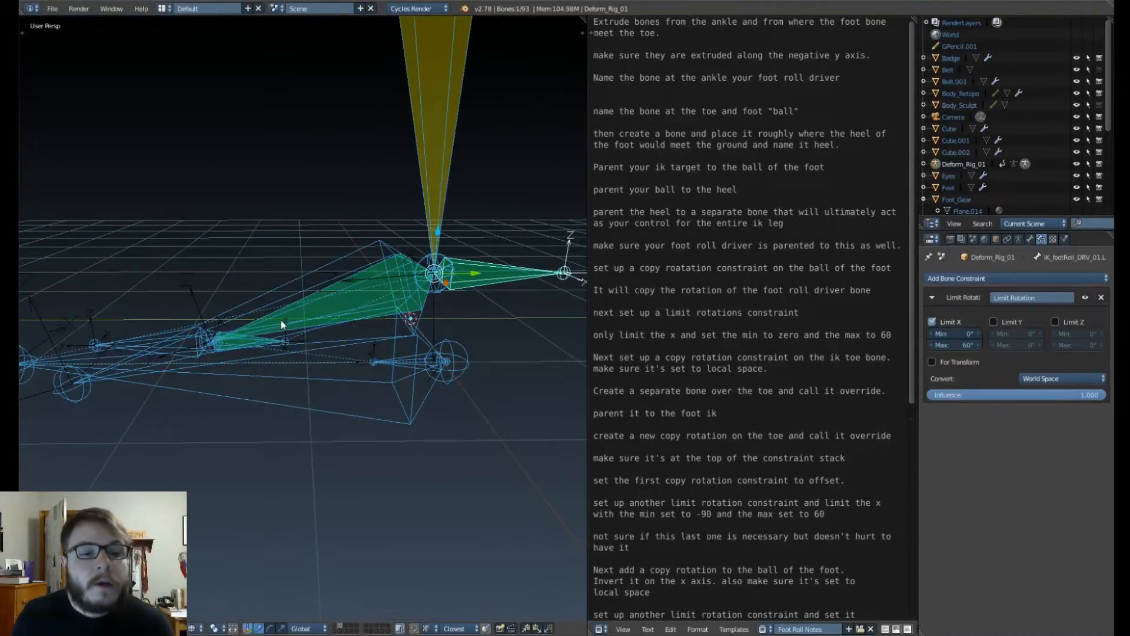
shift+middle_drag(281, 319, 239, 319)
scroll(649, 325, down, 3)
scroll(648, 325, up, 1)
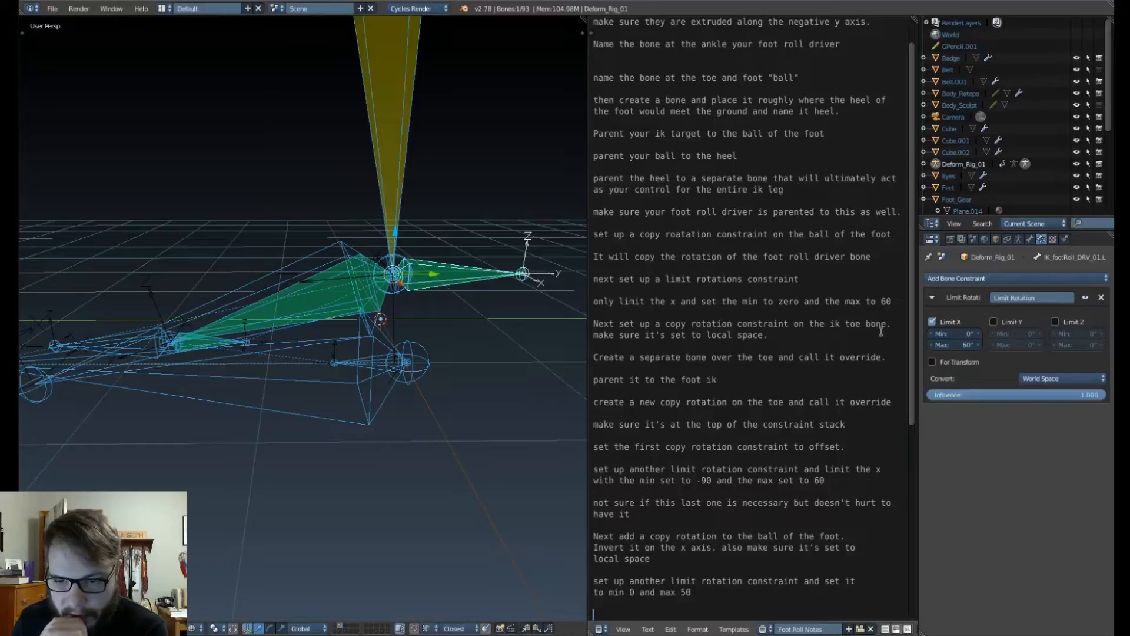
Step: Add a Copy Rotation constraint to the IK toe bone, with both spaces set to Local Space and only X copied
right_click(147, 348)
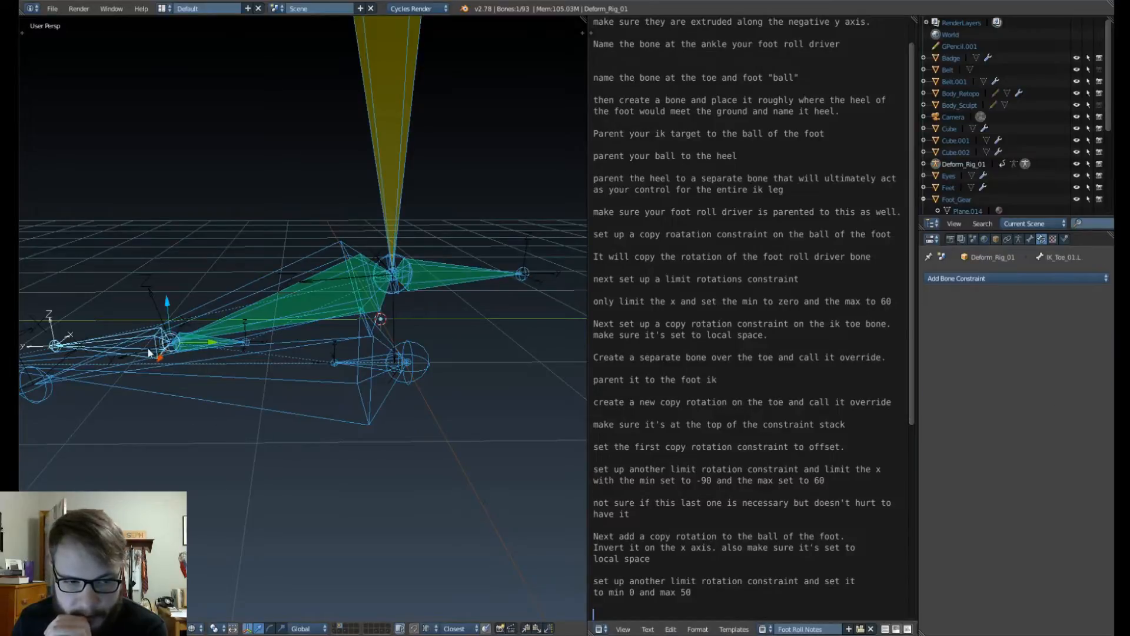
click(986, 275)
click(913, 315)
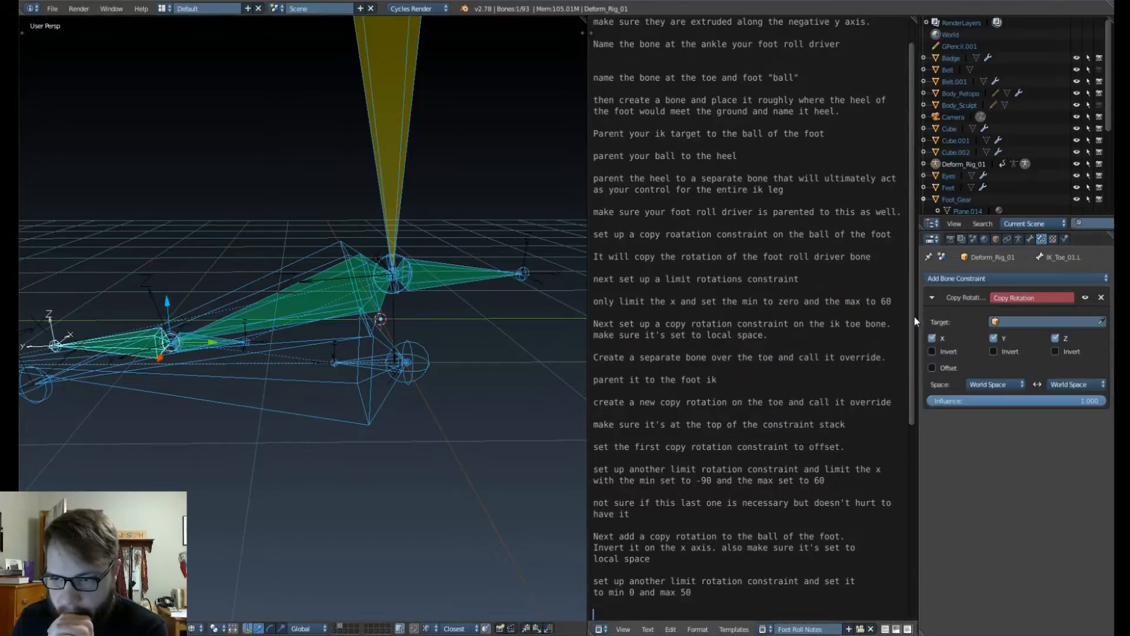
click(994, 384)
click(995, 332)
click(1085, 384)
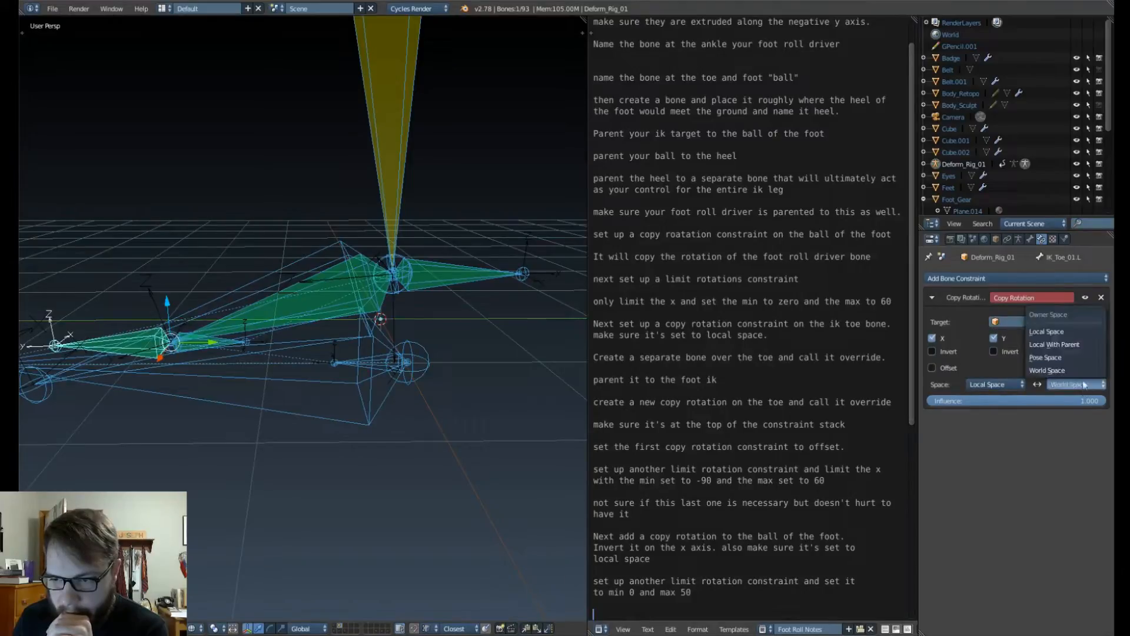
click(1069, 335)
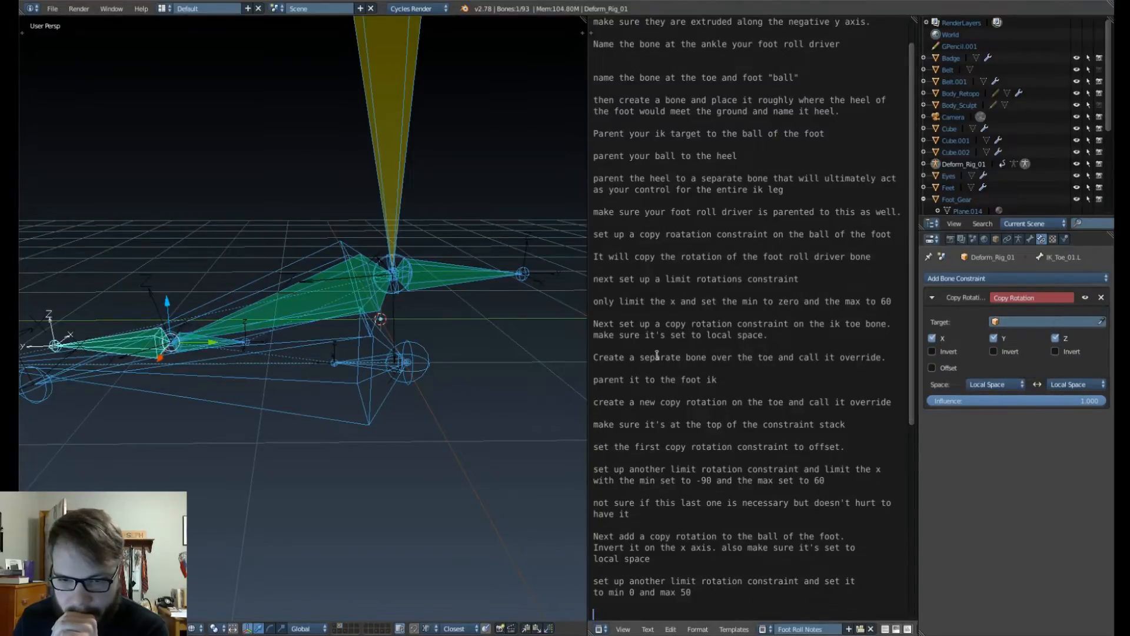
click(994, 338)
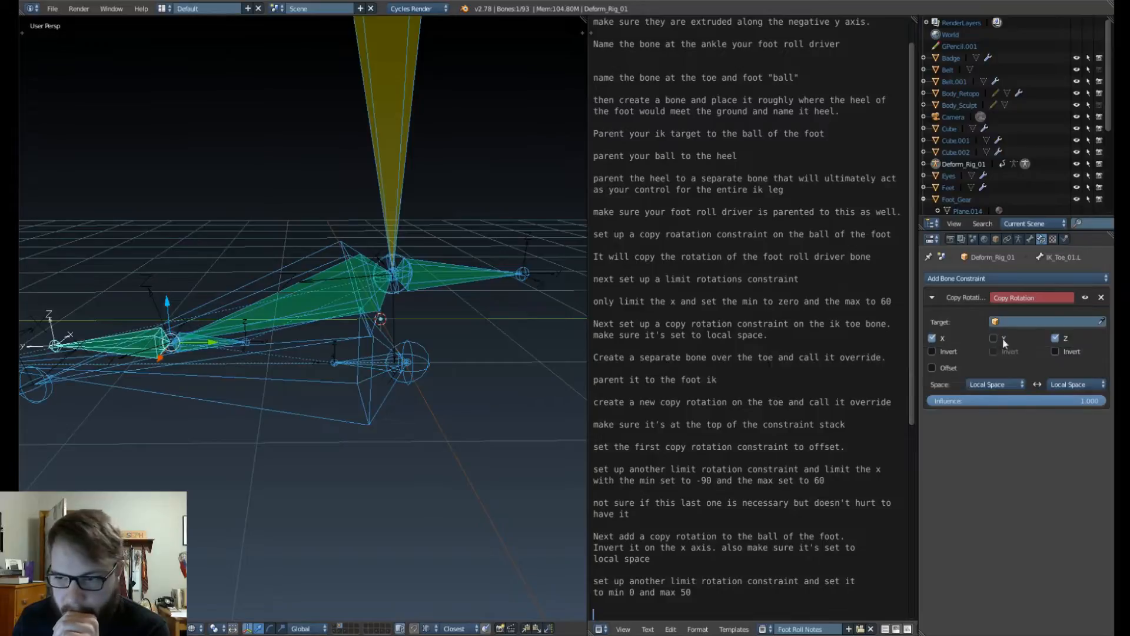
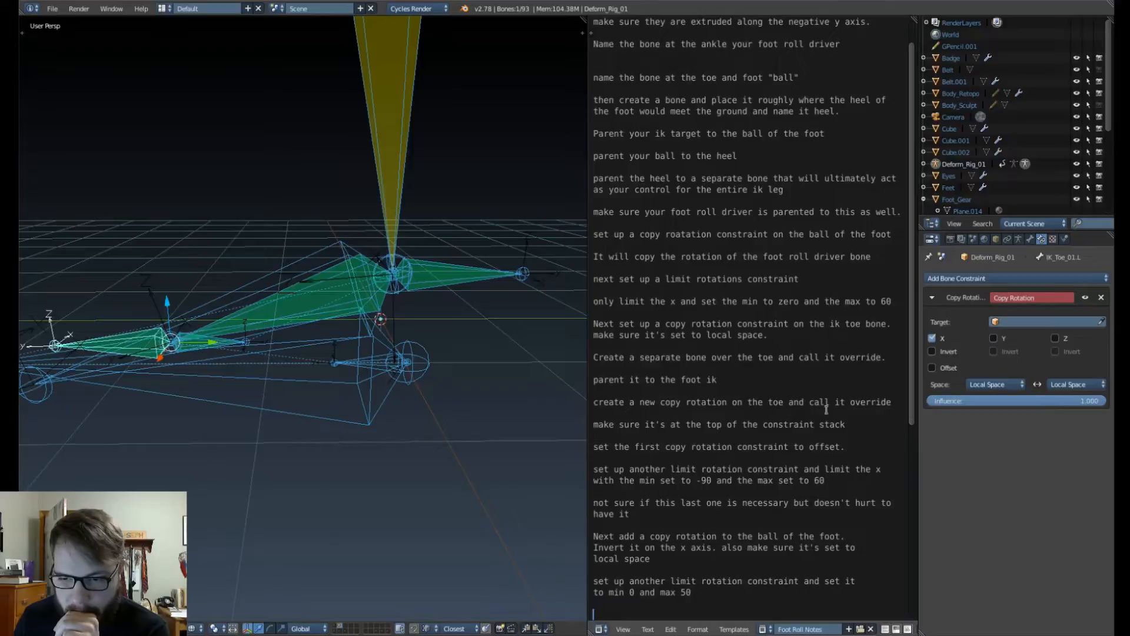
Step: Set the toe bone's Copy Rotation target to Deform_Rig_01 and its bone to IK_ball_01.L
click(787, 339)
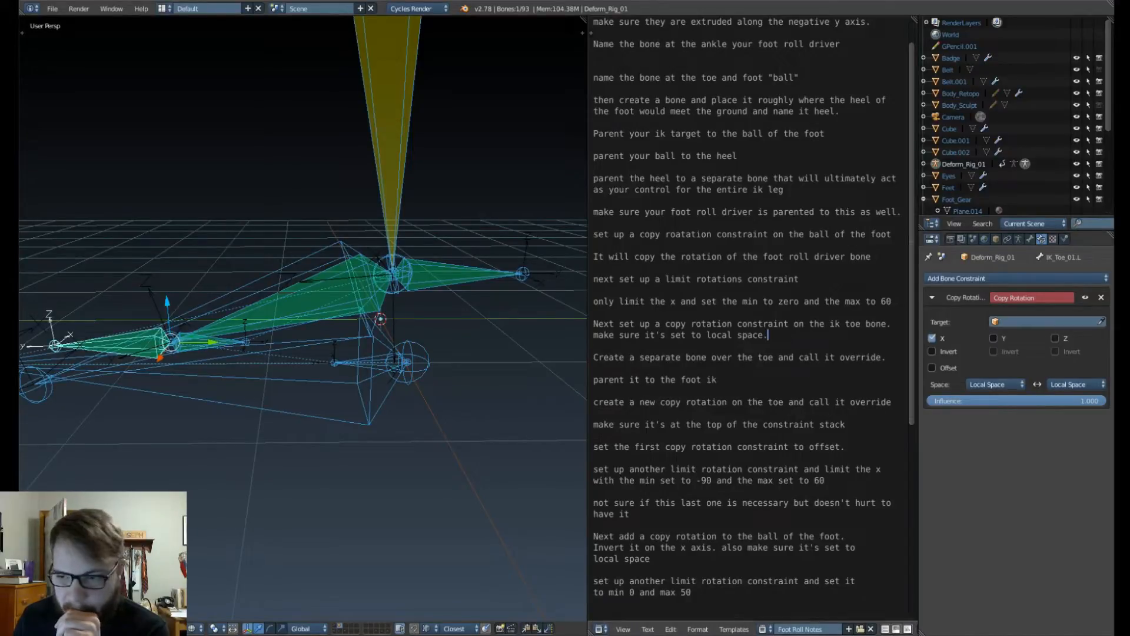
click(1100, 322)
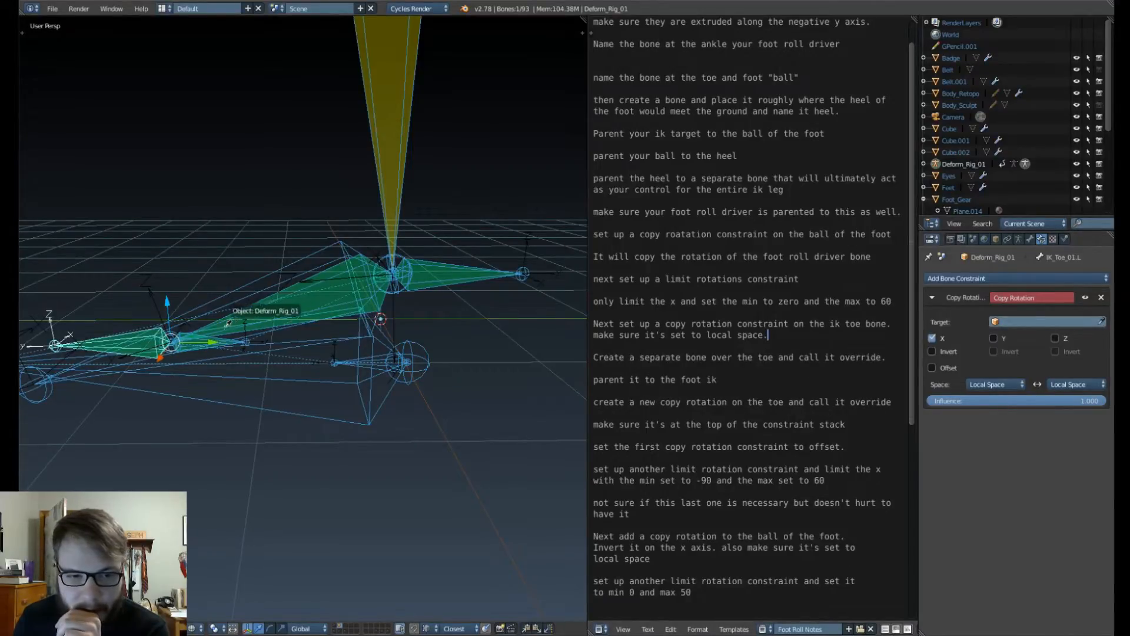
click(218, 341)
right_click(231, 342)
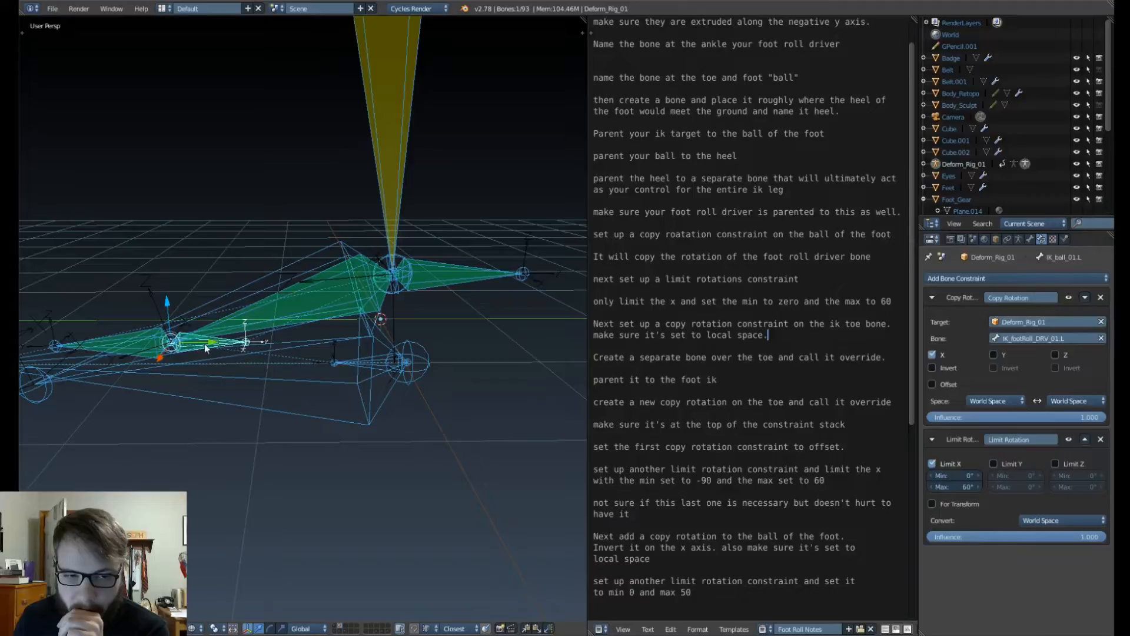
right_click(231, 324)
right_click(137, 344)
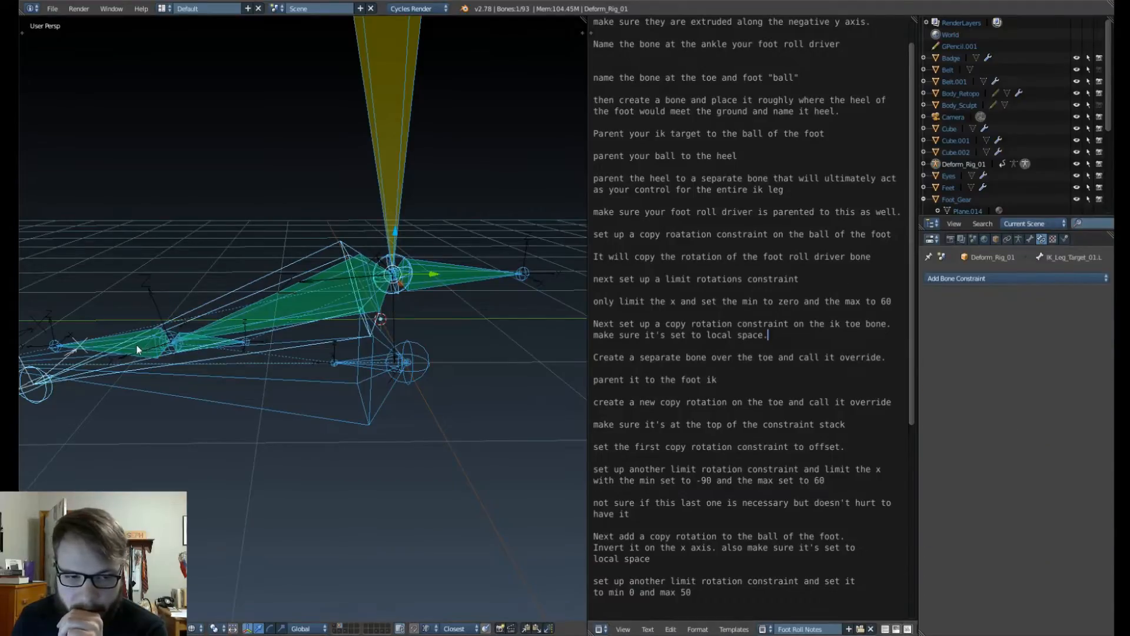
right_click(144, 339)
click(1040, 337)
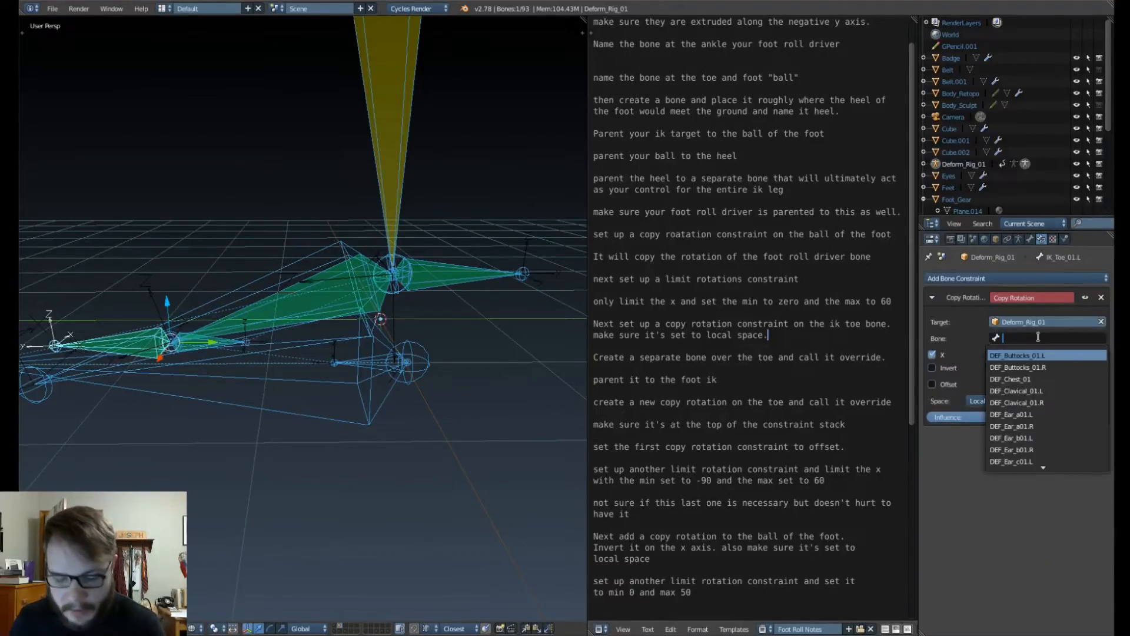
text(bal)
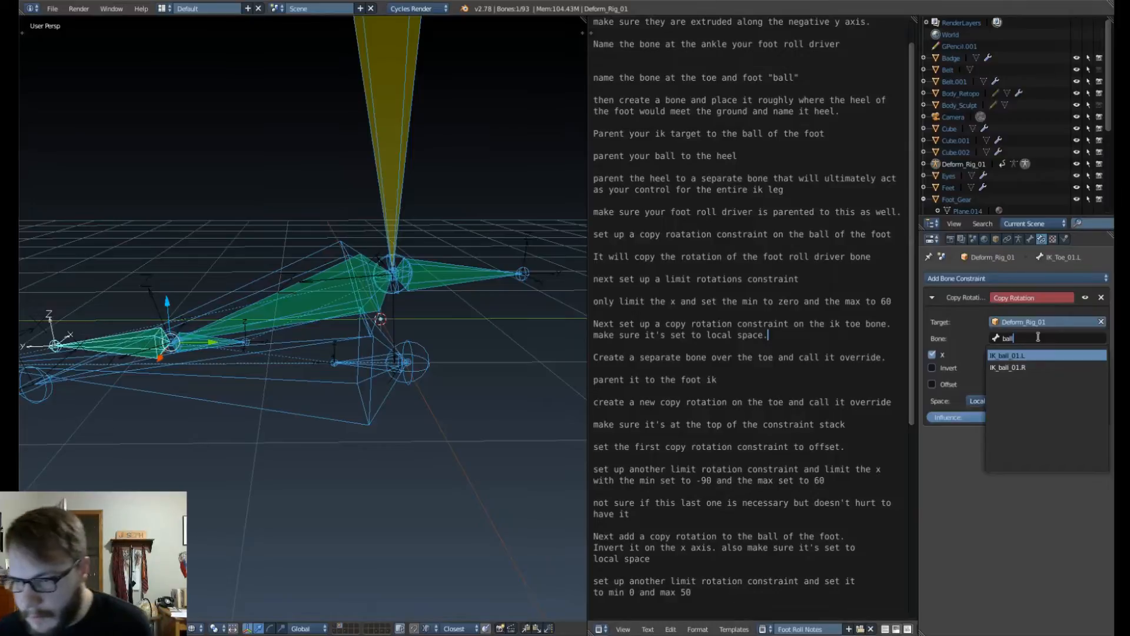
text(l)
key(Return)
Step: Test-rotate the foot roll driver bone in the right orthographic view and undo the last rotation
middle_drag(336, 353, 366, 358)
scroll(362, 352, down, 1)
right_click(443, 286)
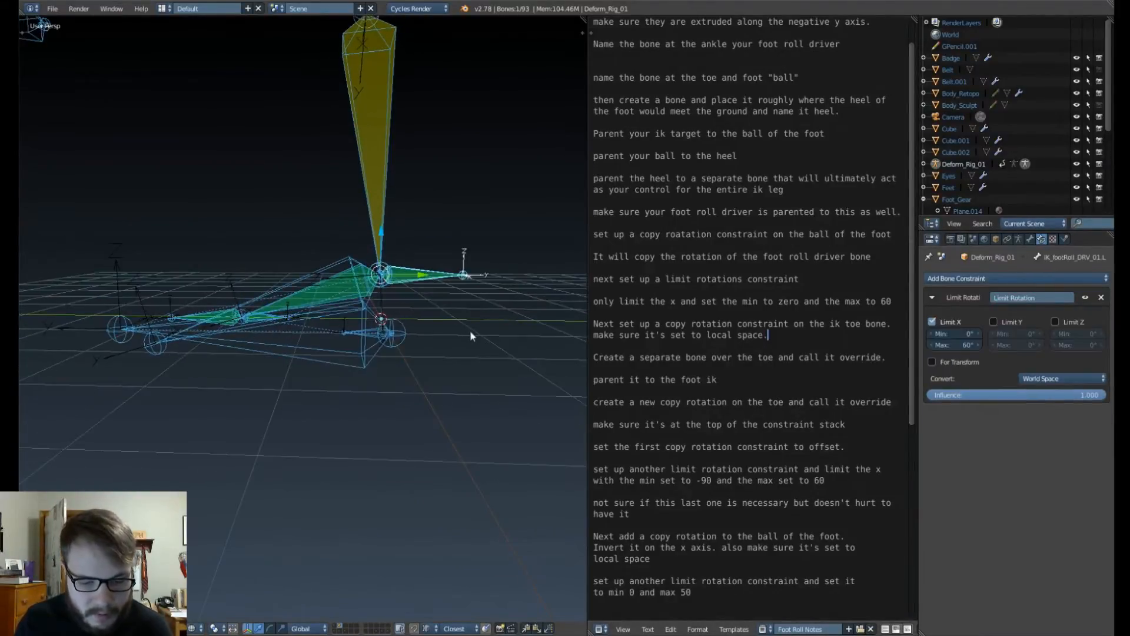
key(r)
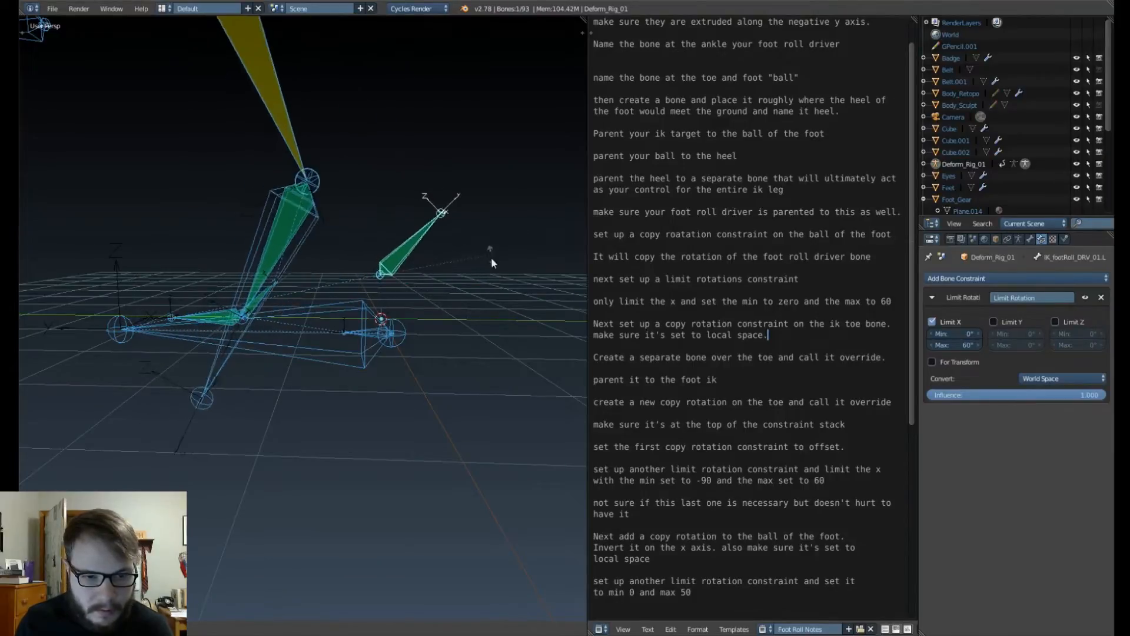
click(486, 273)
key(KP_3)
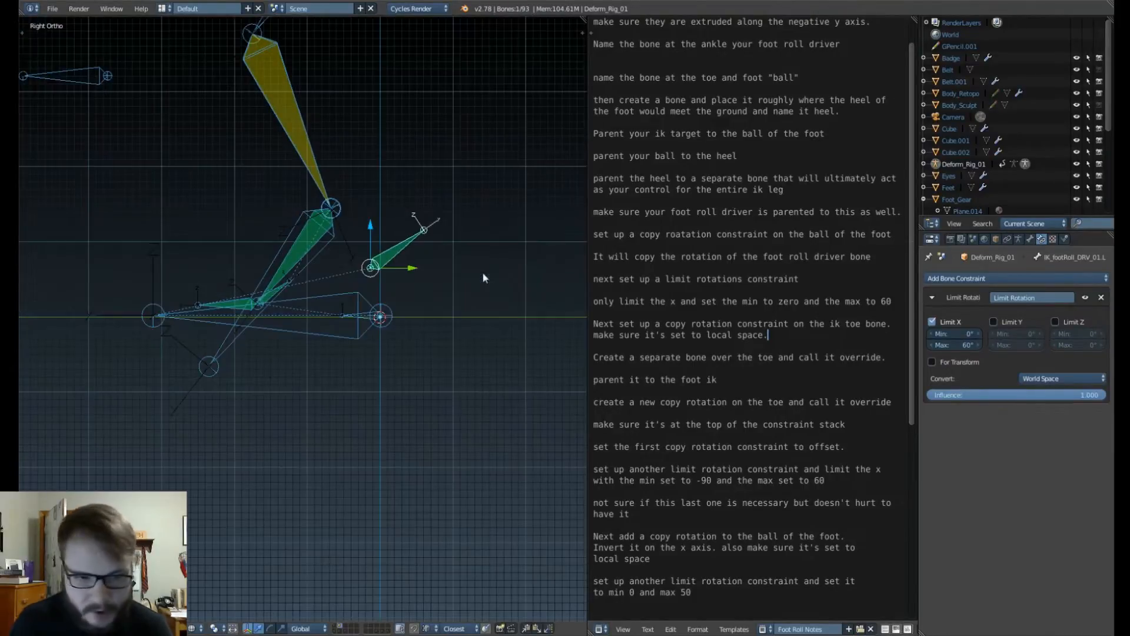
scroll(484, 278, up, 4)
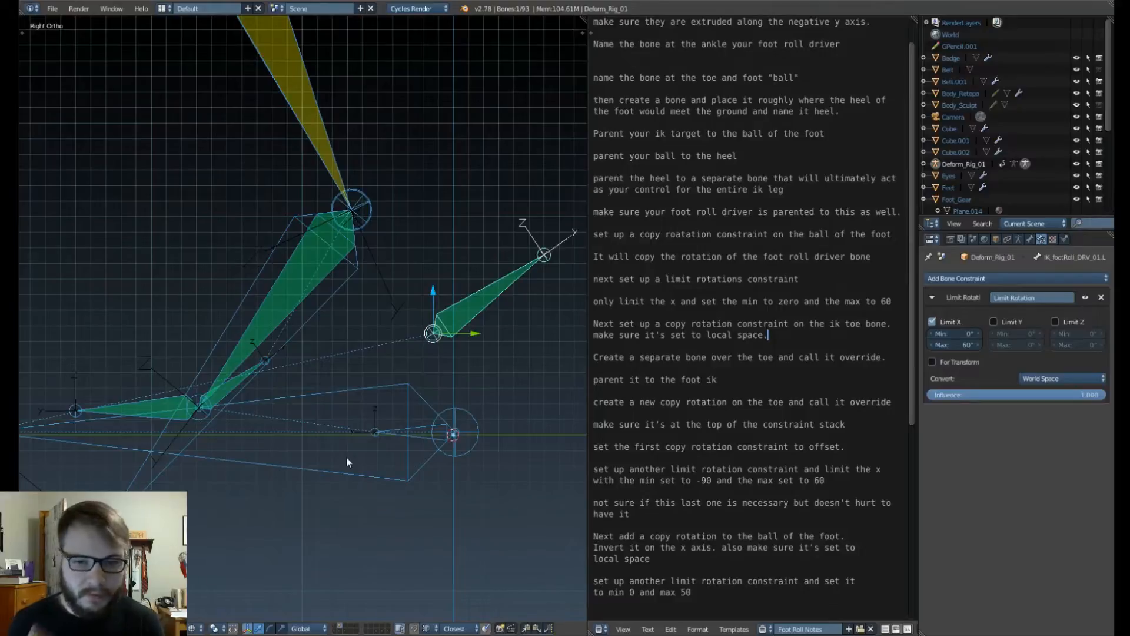
key(r)
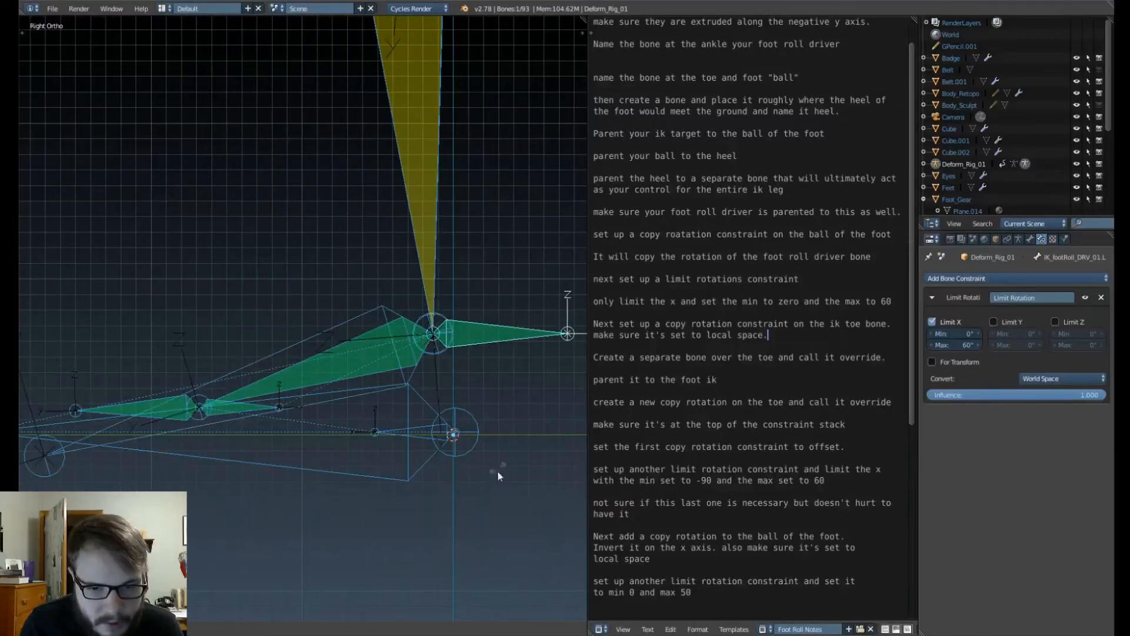
click(399, 530)
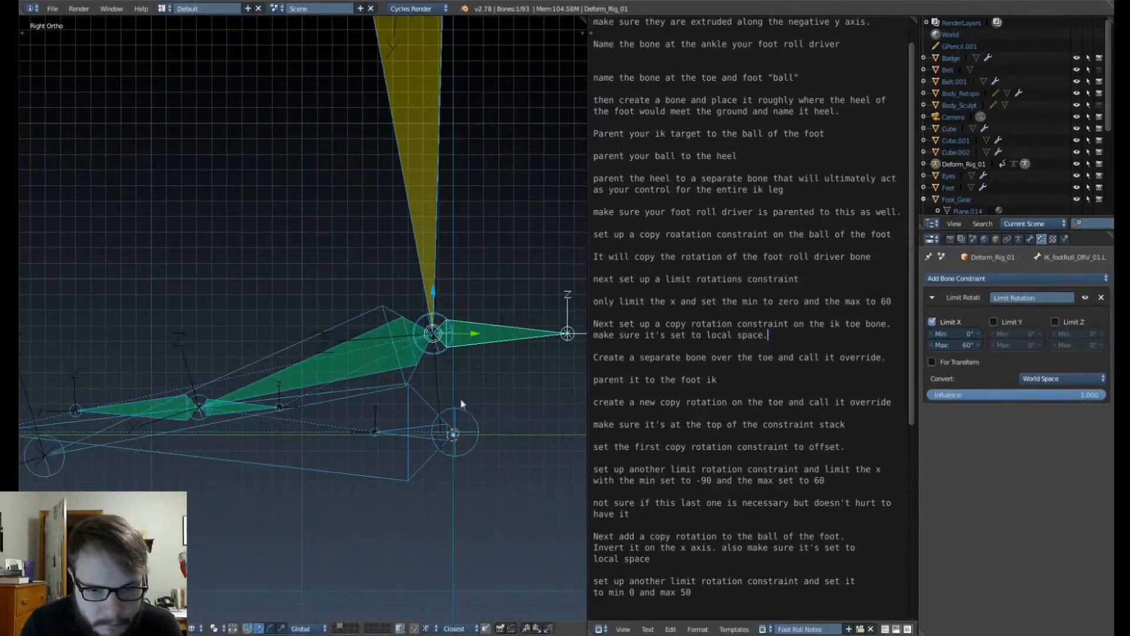
key(r)
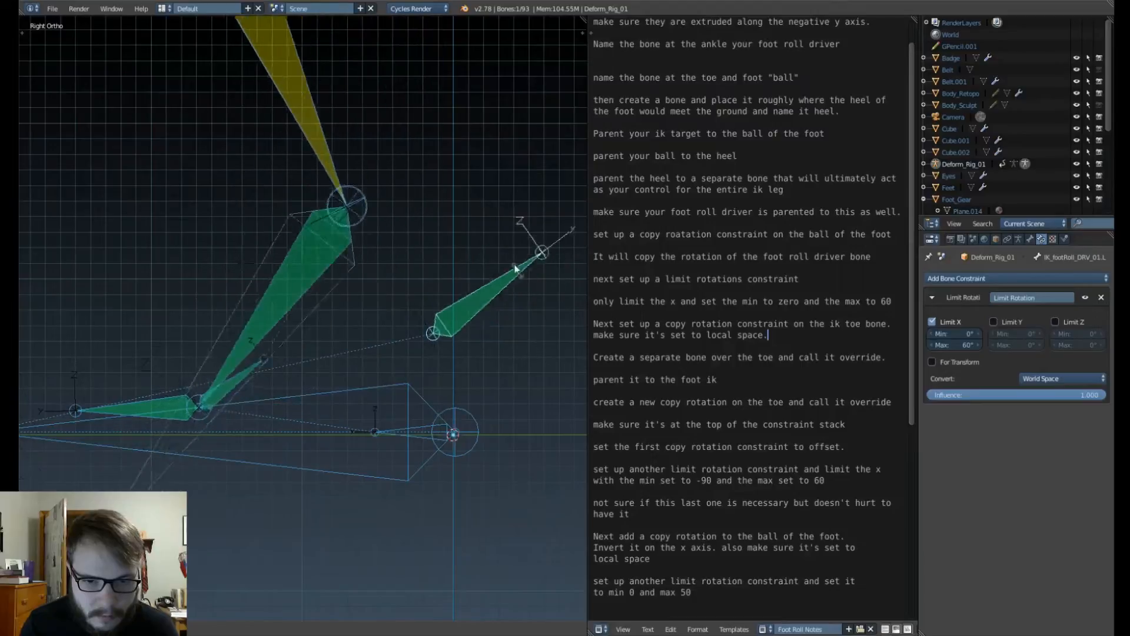
click(485, 260)
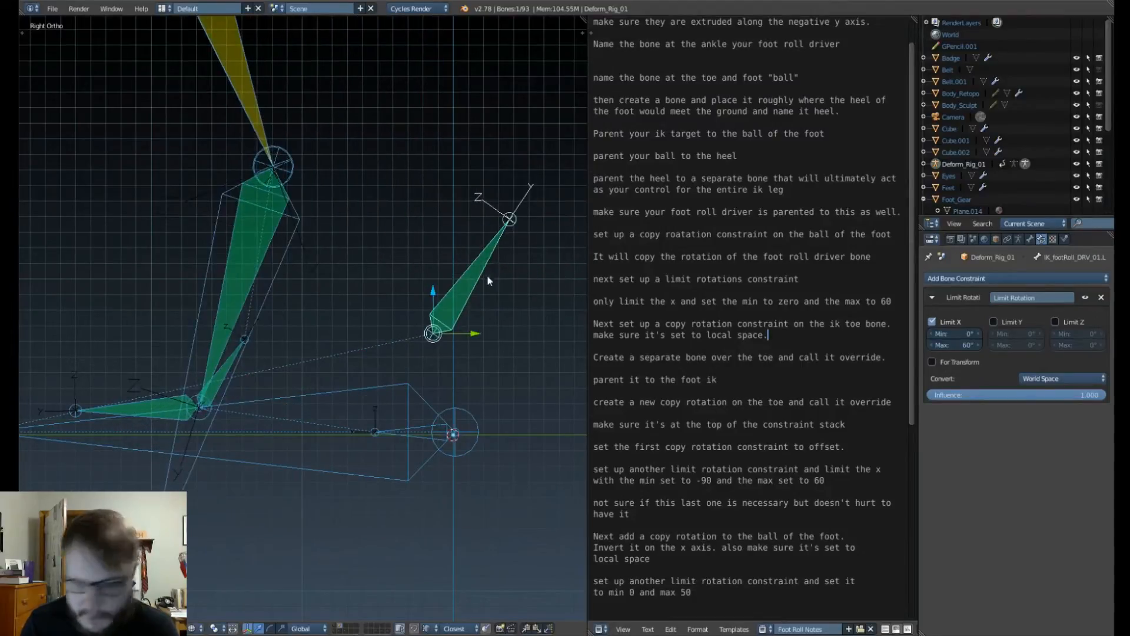
key(ctrl+z)
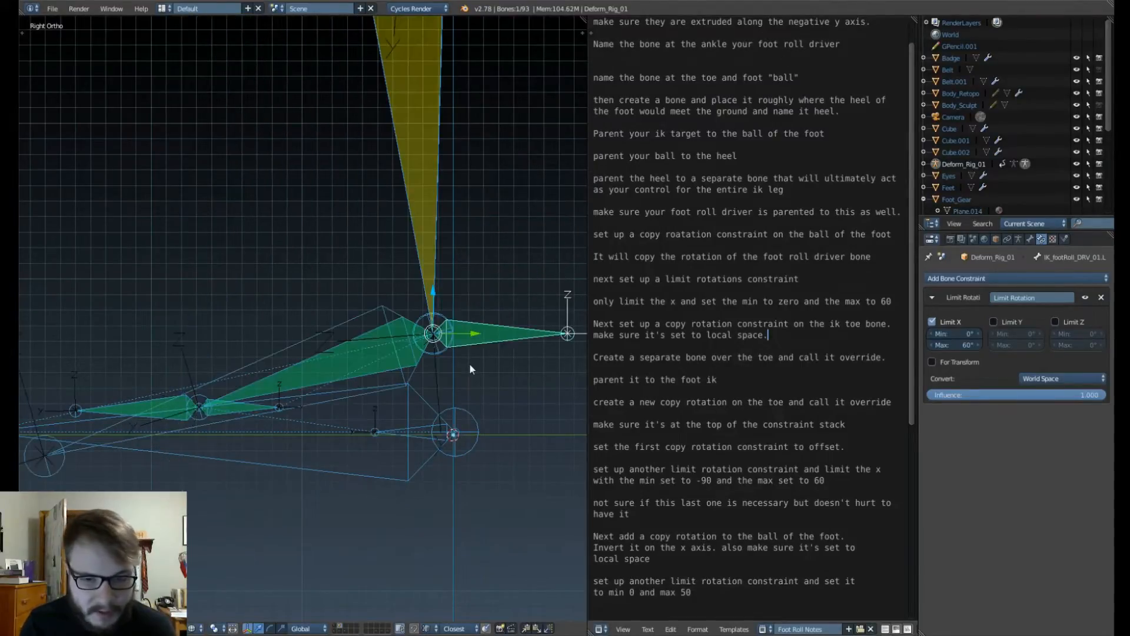
Step: Rotate the foot roll driver bone partway and check the toe bone's Copy Rotation constraint
right_click(177, 405)
right_click(197, 406)
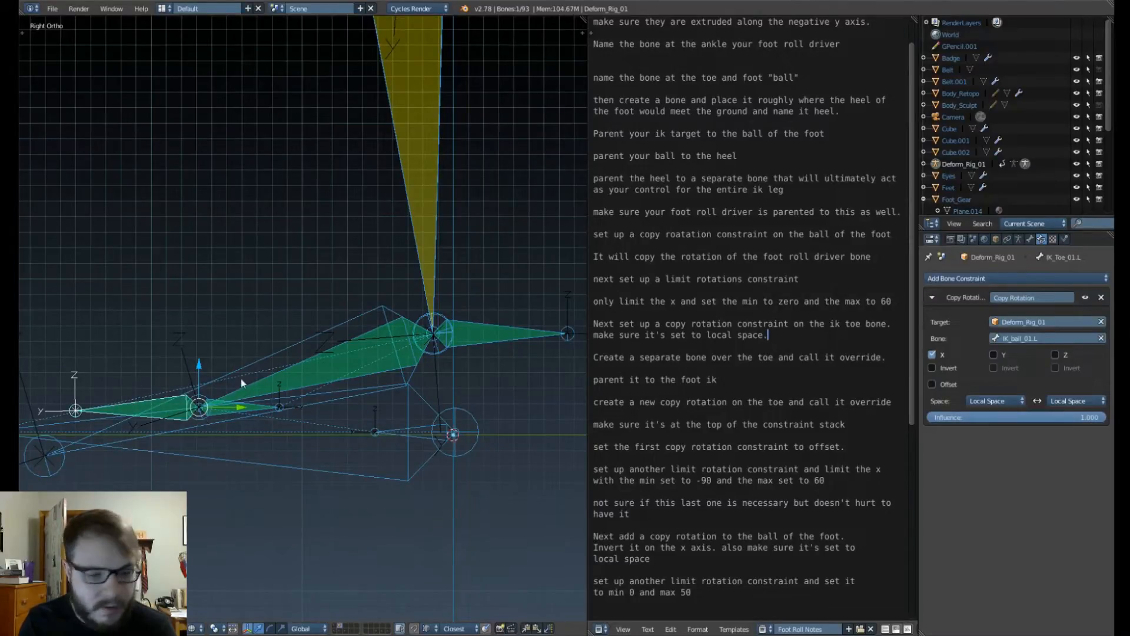
right_click(506, 346)
key(r)
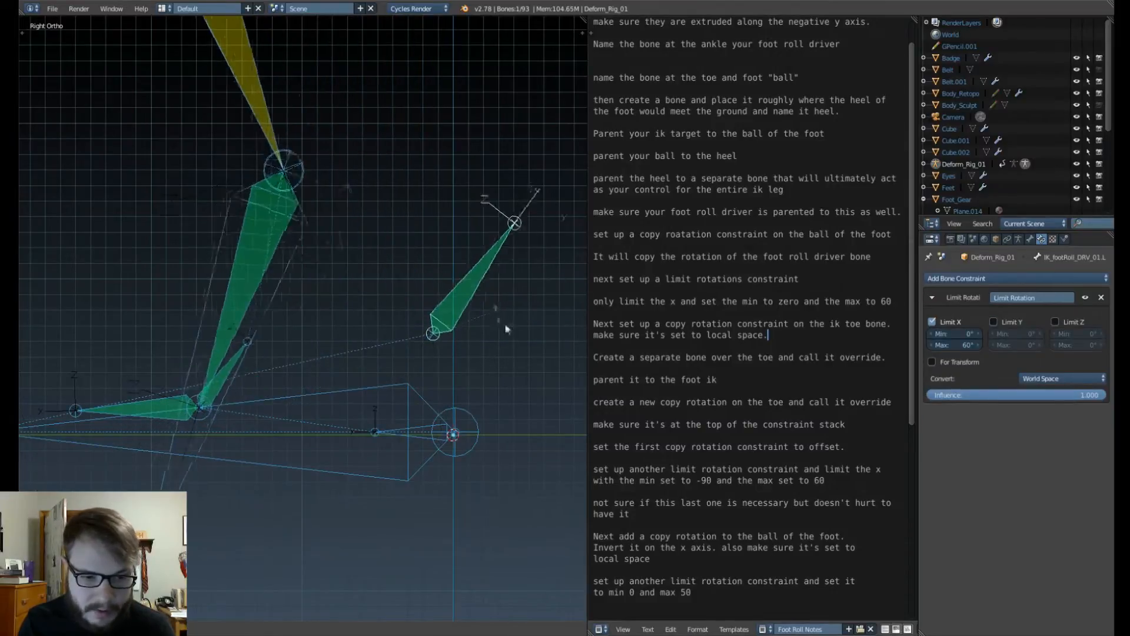
click(493, 346)
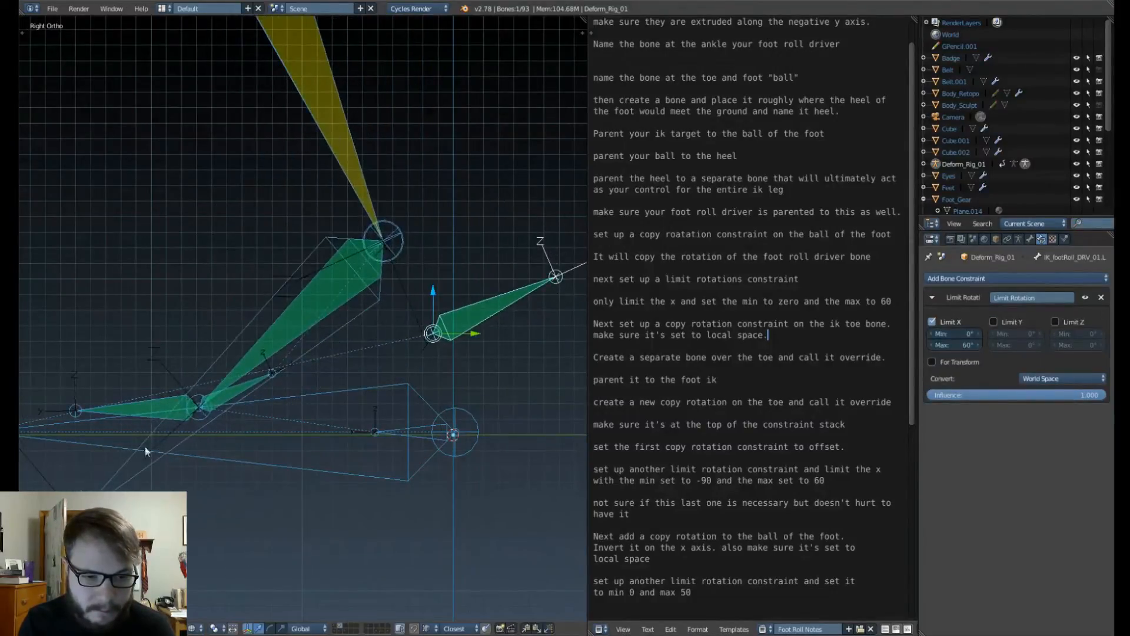
right_click(136, 416)
right_click(146, 404)
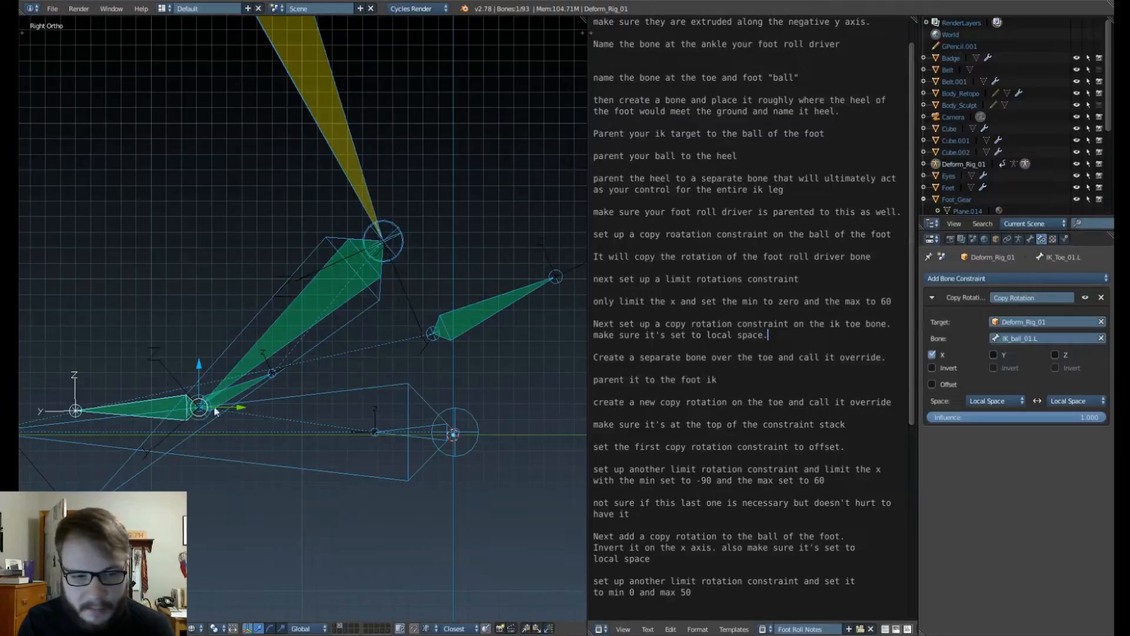
Step: Toggle the ball bone's Limit Rotation and Copy Rotation constraints off and on to compare their effect
right_click(233, 404)
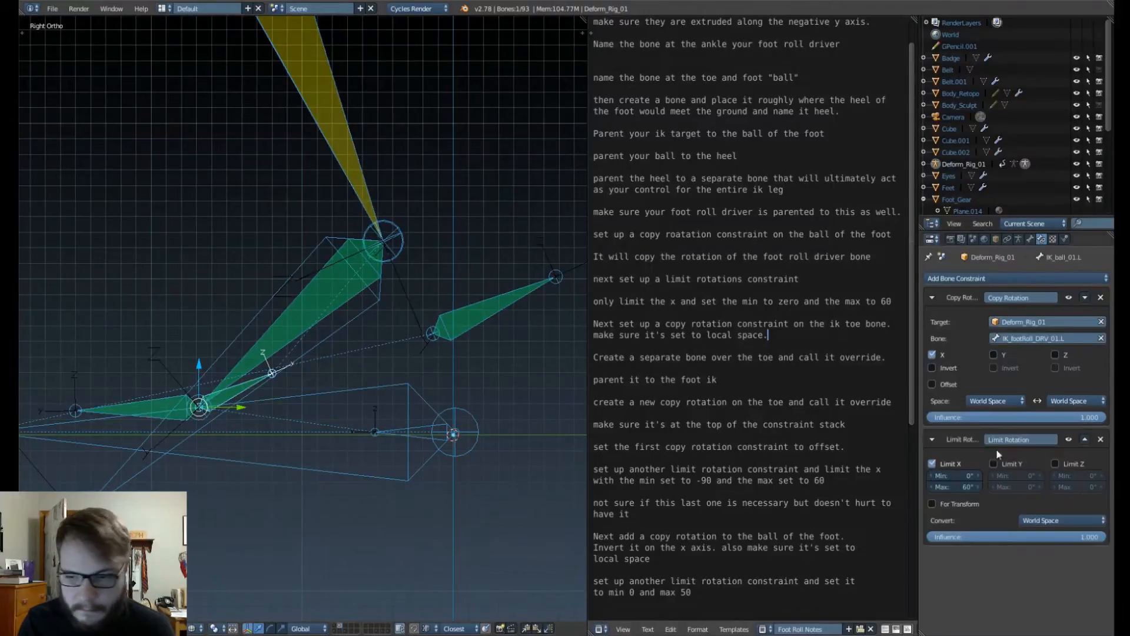
click(1068, 439)
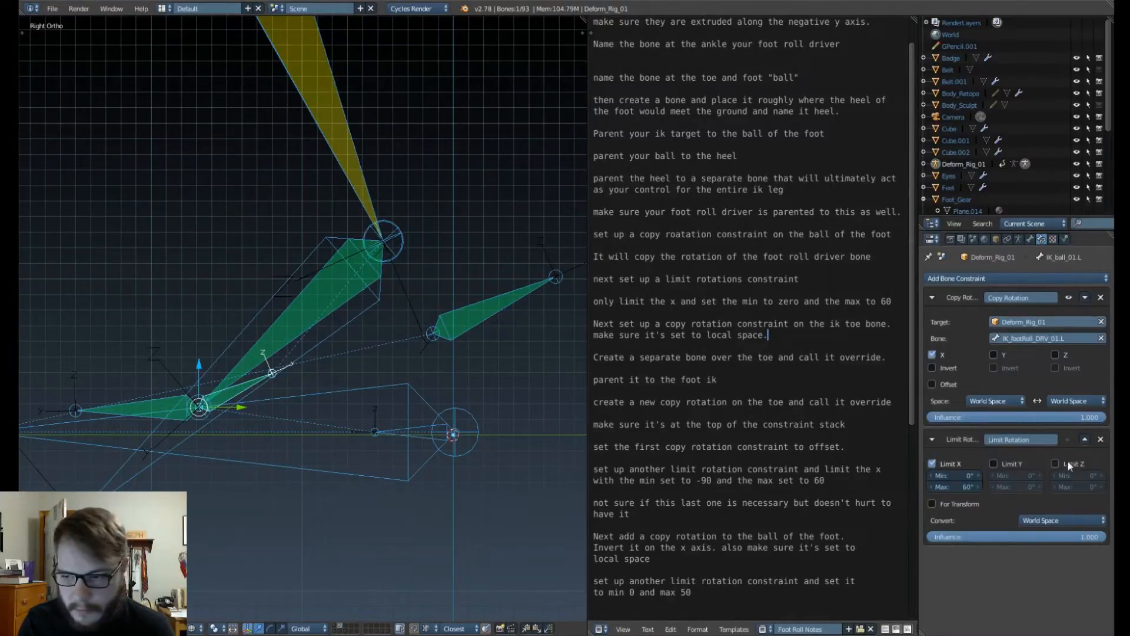
click(1068, 298)
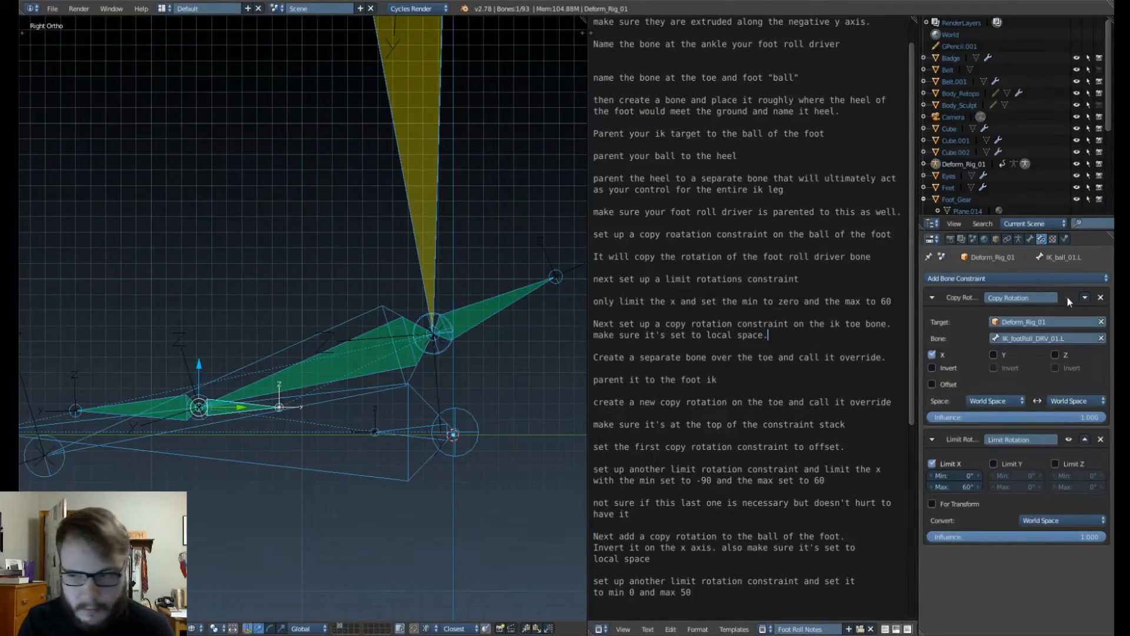
click(1067, 297)
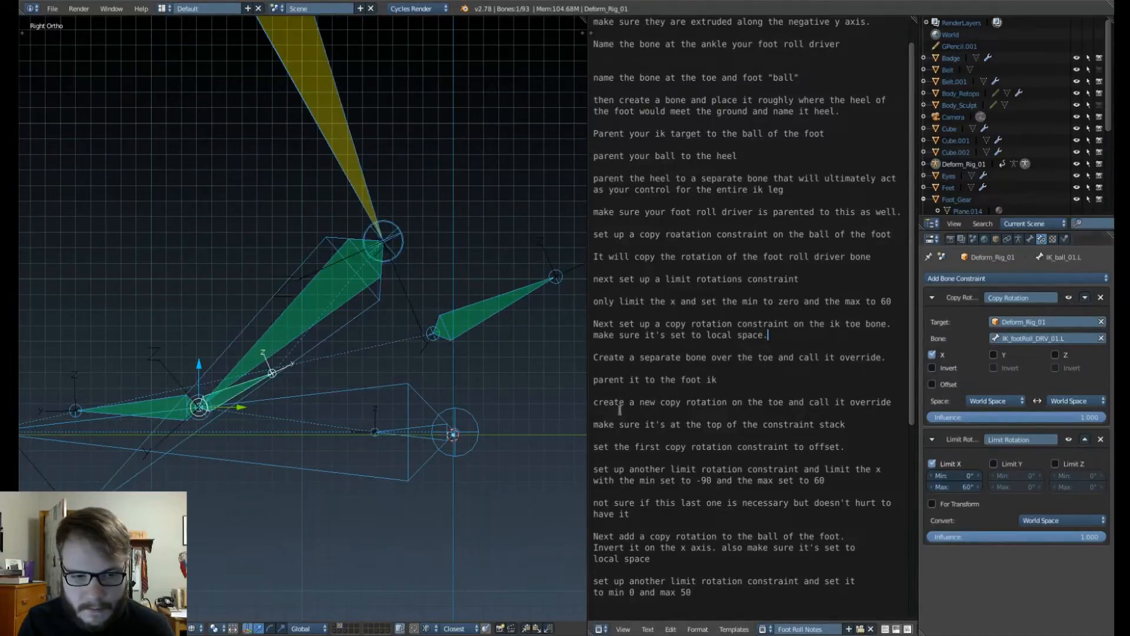
Step: Test the foot roll driver bone with the ball bone's Limit Rotation off and on, and clear the driver's rotation
right_click(495, 314)
key(r)
click(485, 288)
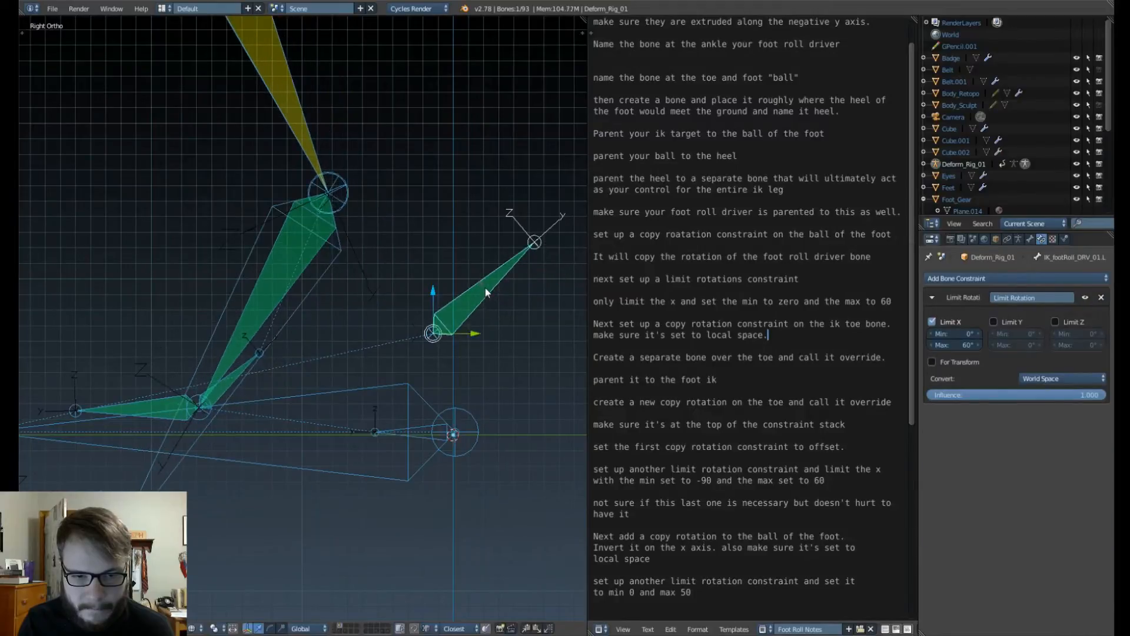
right_click(228, 386)
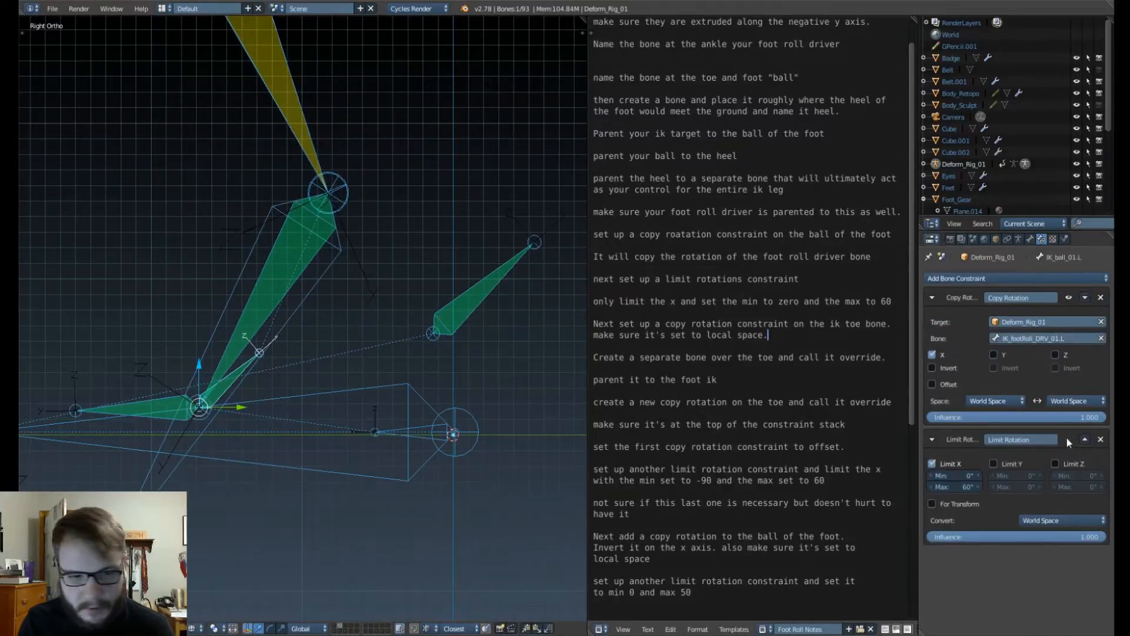
right_click(493, 274)
key(r)
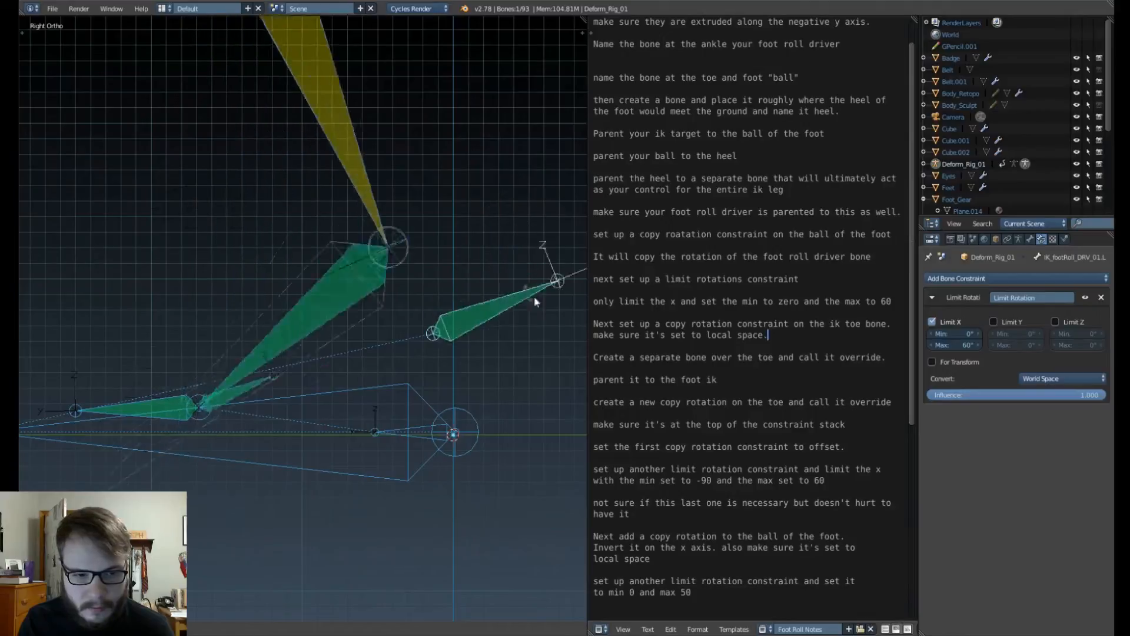
click(222, 383)
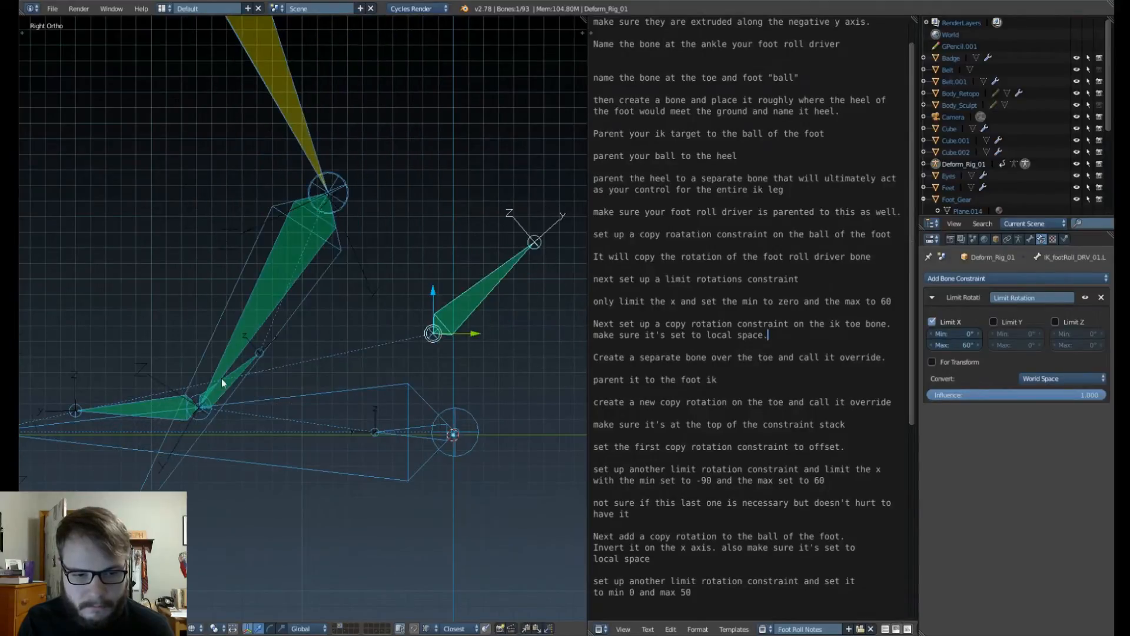
right_click(225, 385)
right_click(245, 373)
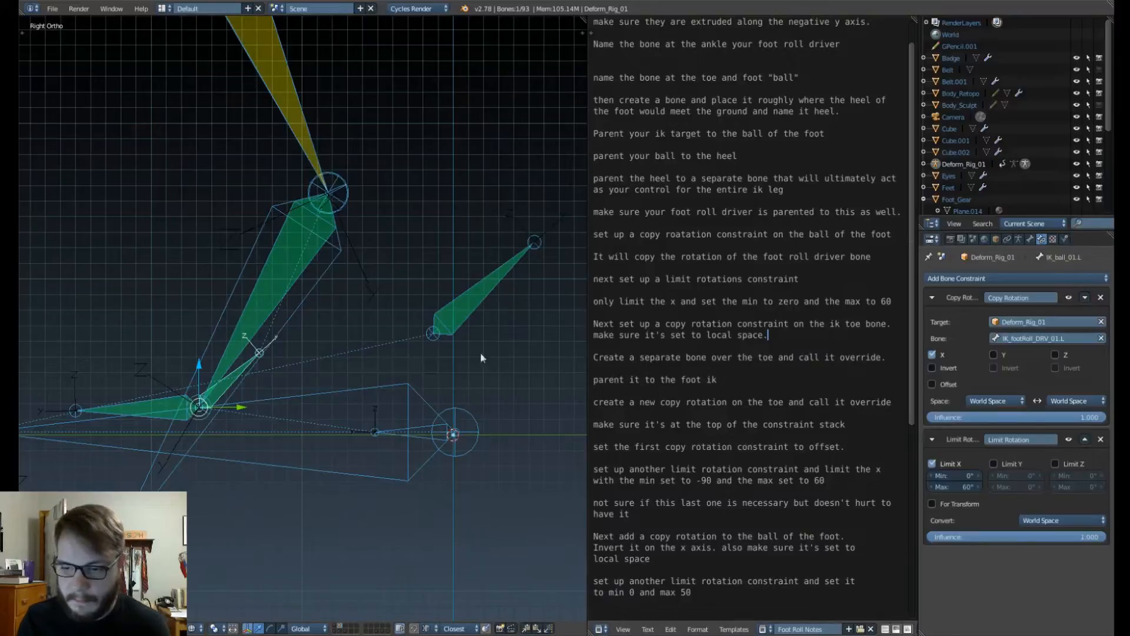
right_click(477, 286)
key(alt+r)
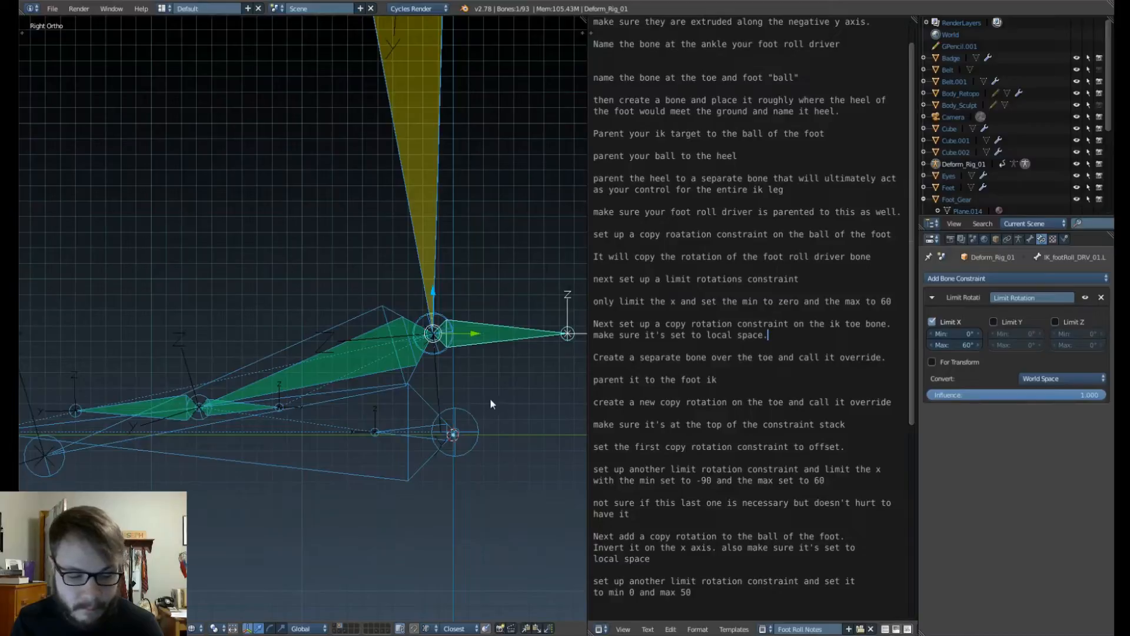
Step: Test-rotate the foot roll driver bone, cancel the rotation, and inspect the foot bones from an angle
shift+middle_drag(526, 390, 515, 399)
key(r)
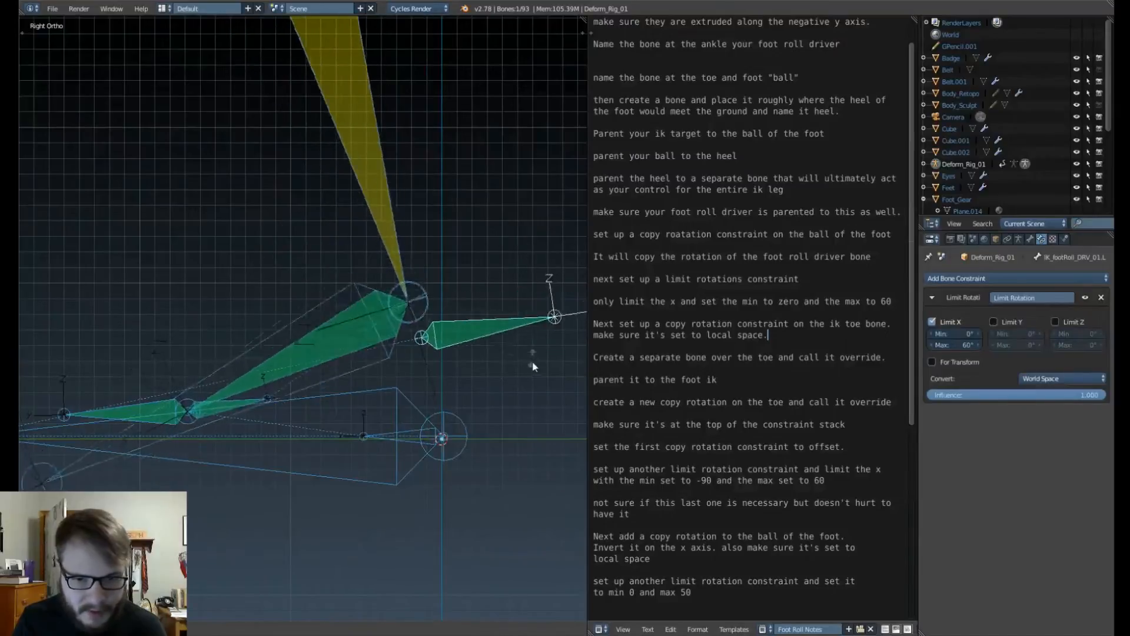
right_click(533, 366)
middle_drag(407, 376, 334, 311)
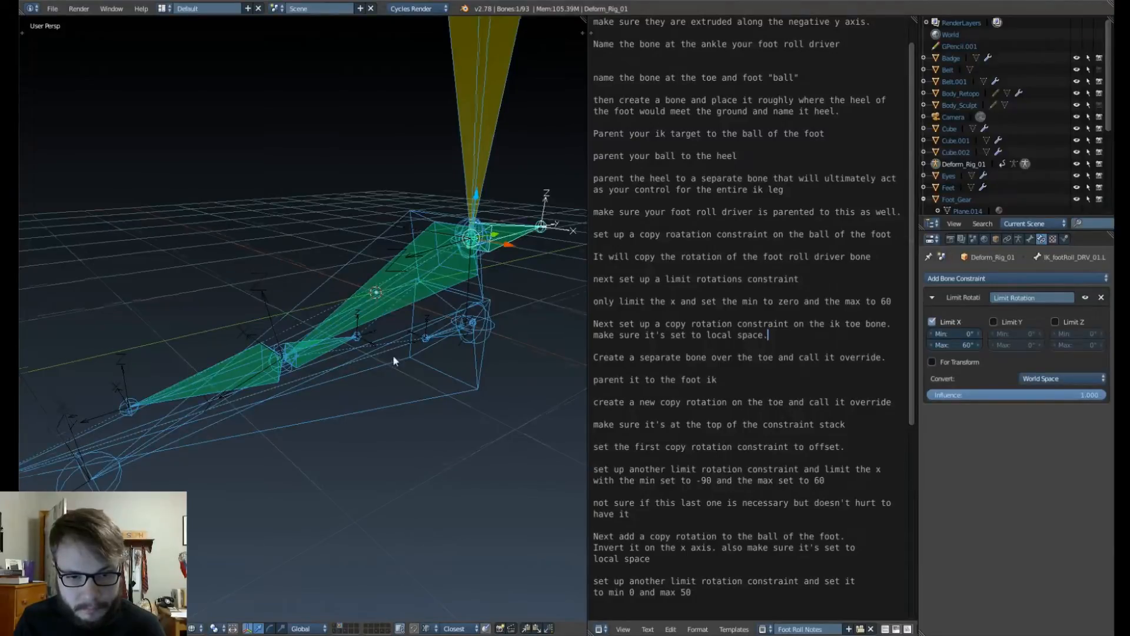
middle_drag(391, 360, 374, 362)
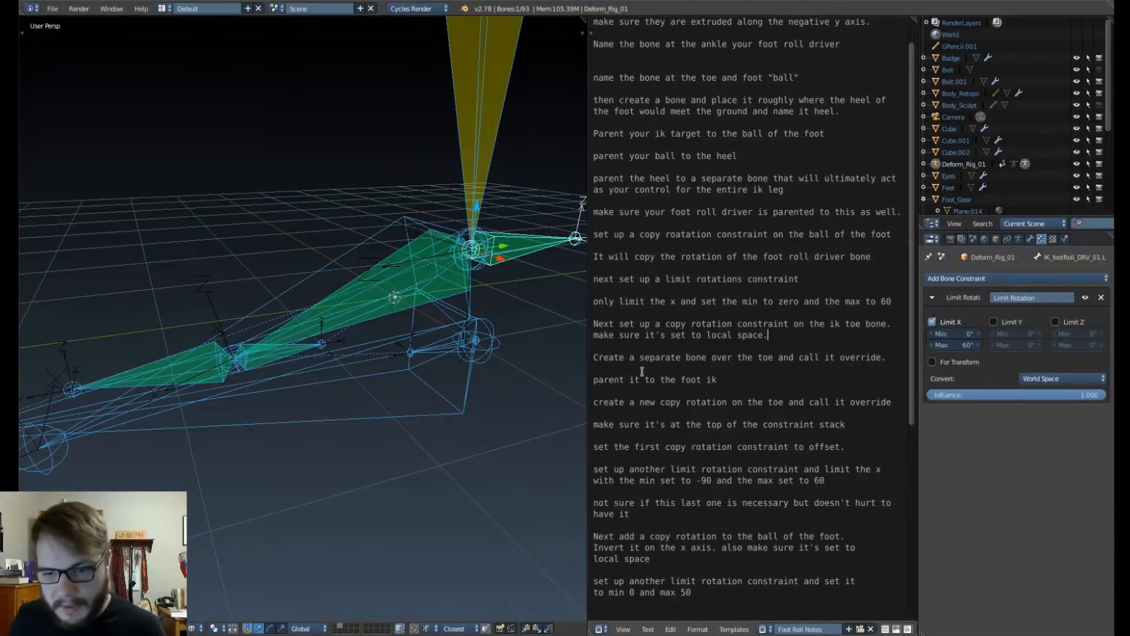
Step: Duplicate the IK toe bone in Edit Mode, leaving the copy exactly over the original
click(685, 357)
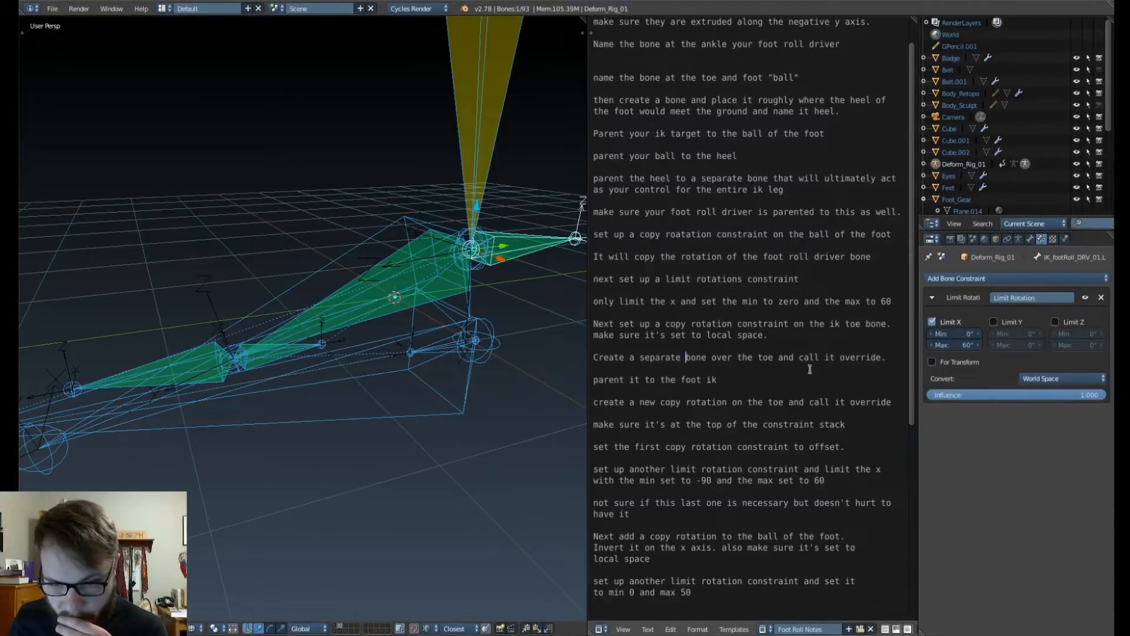
right_click(198, 364)
key(KP_3)
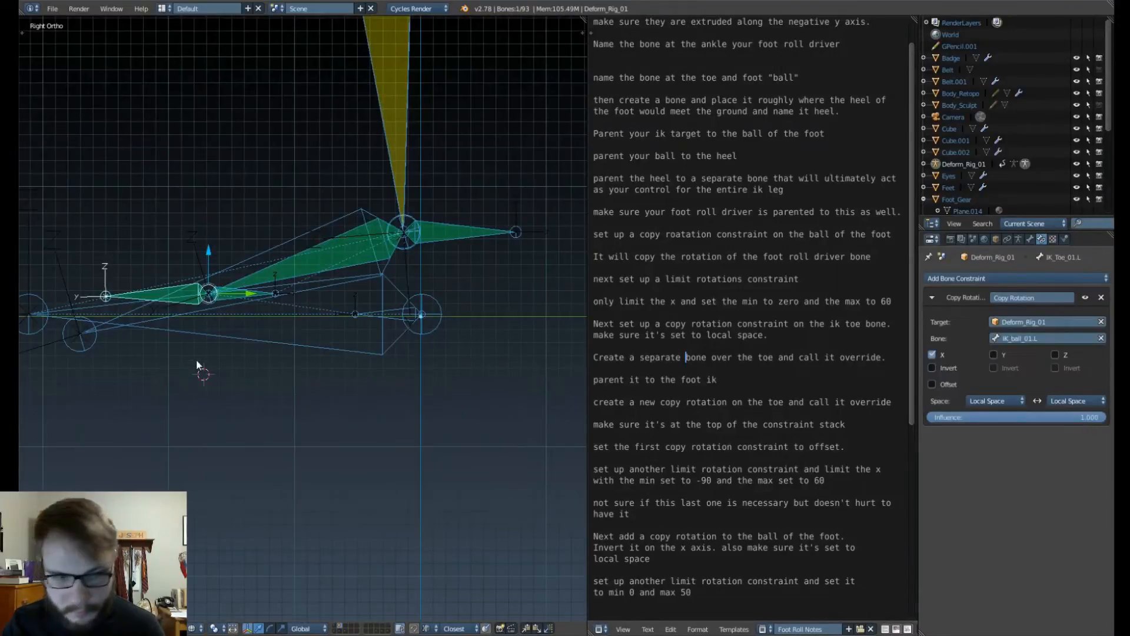
scroll(218, 337, up, 2)
shift+middle_drag(218, 343, 344, 376)
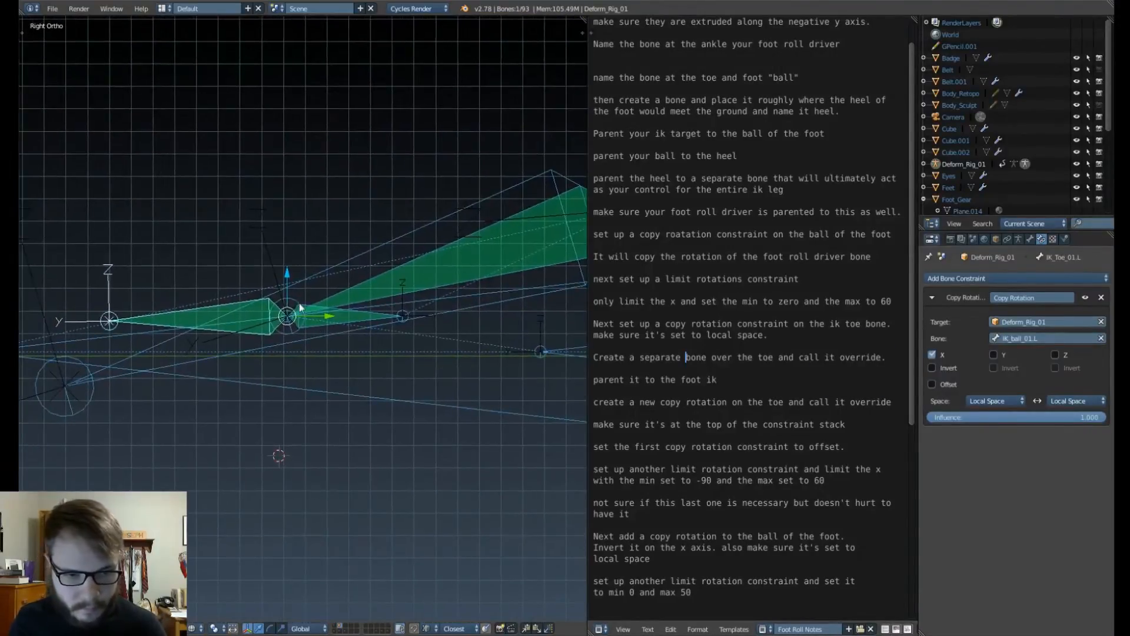
key(Tab)
click(384, 304)
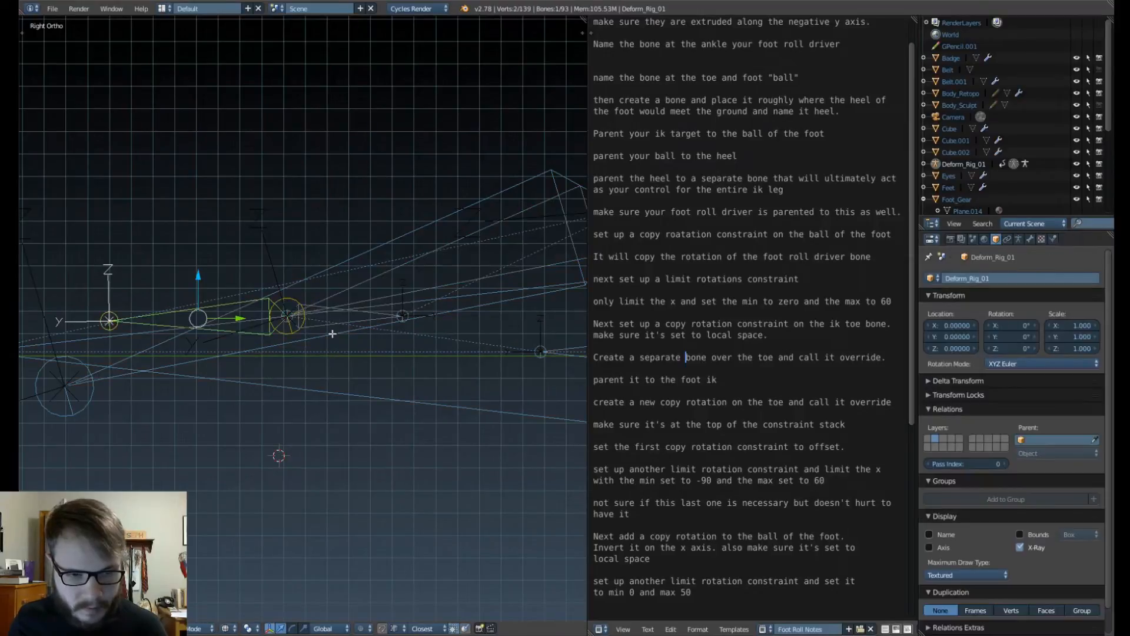
key(shift+d)
right_click(325, 230)
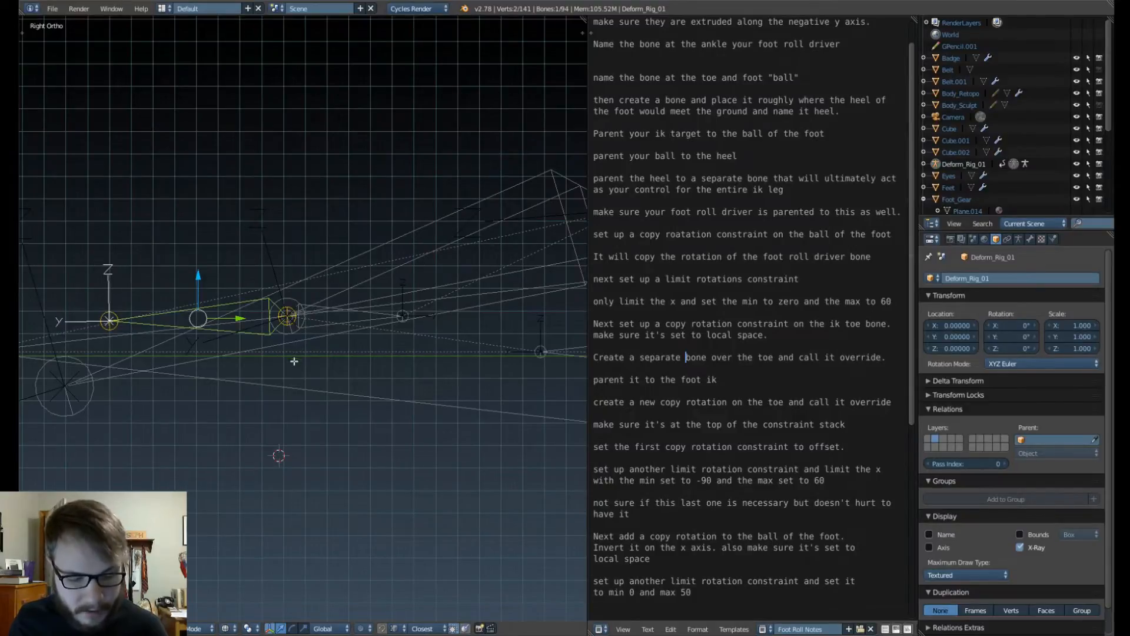
key(g)
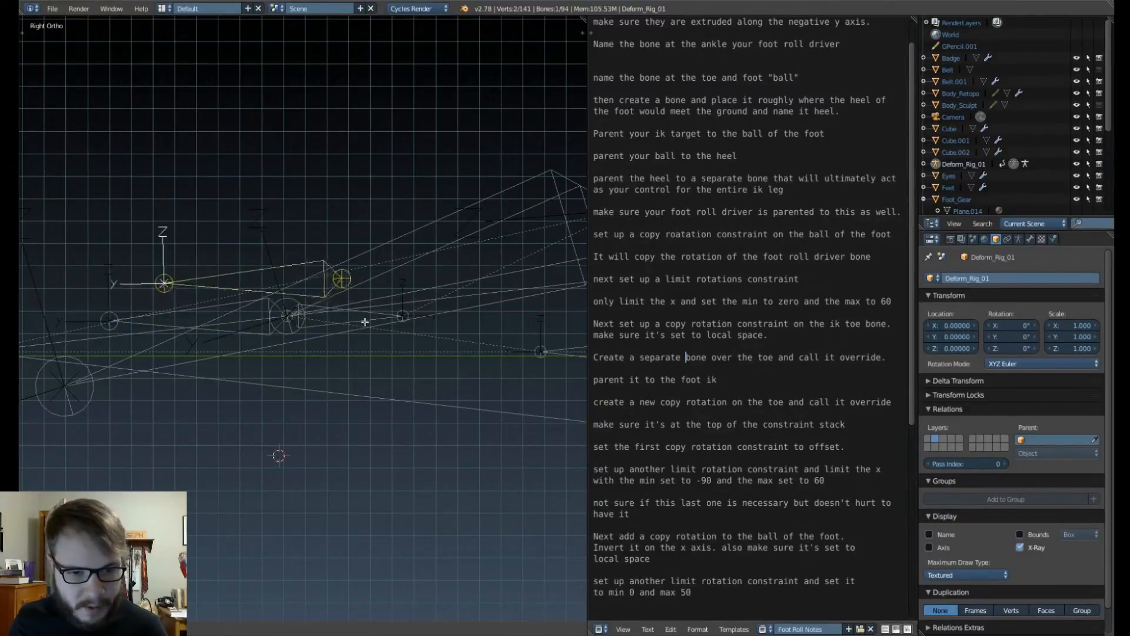
key(Escape)
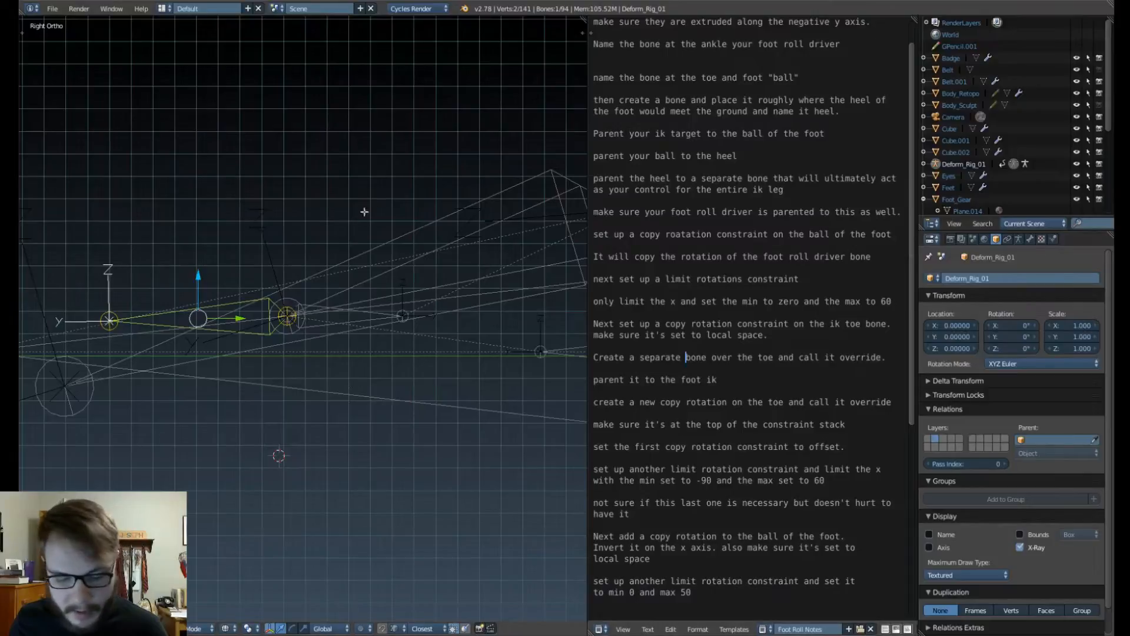
Step: Rename the duplicated toe bone as IK_Toe_OVRD_01.L
key(n)
click(501, 324)
click(502, 322)
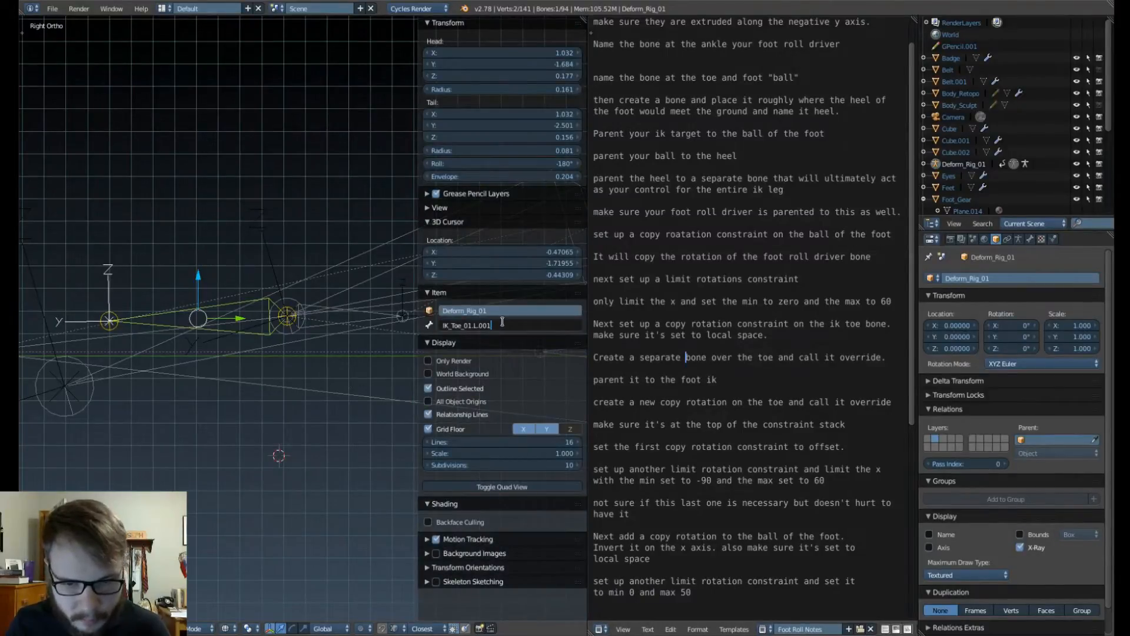
key(BackSpace)
key(BackSpace)
key(BackSpace)
key(BackSpace)
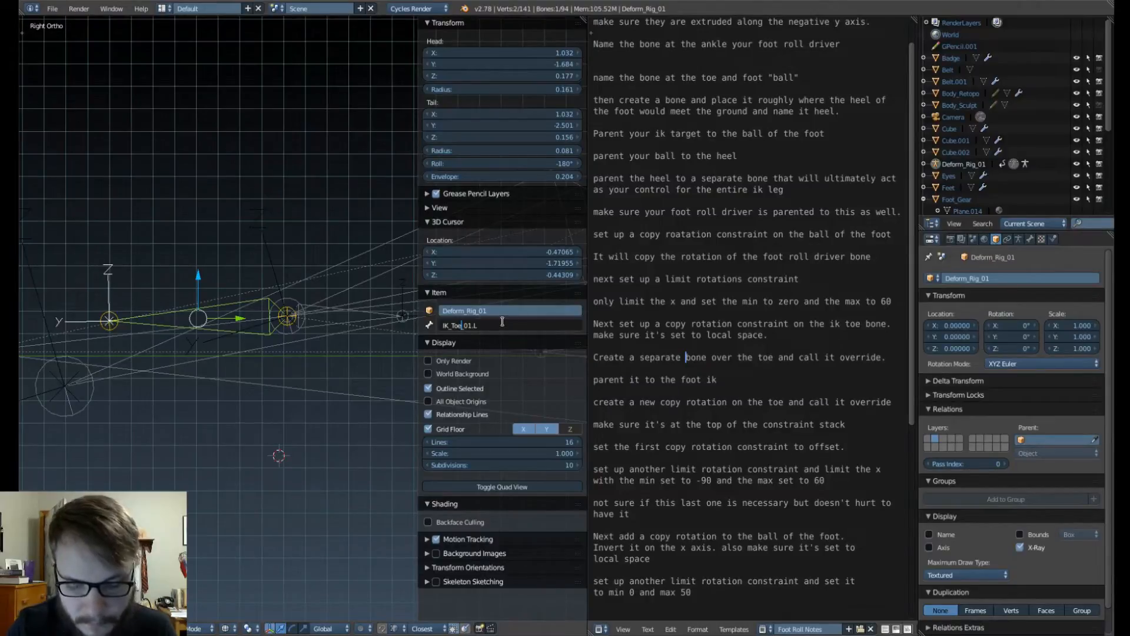
text(_OVR)
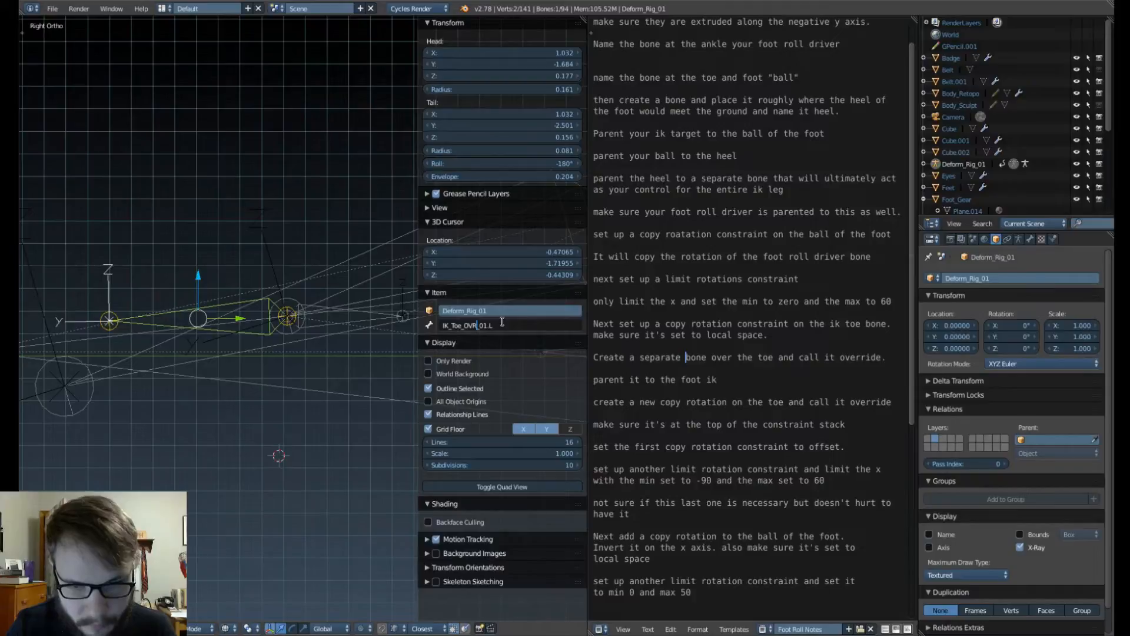
text(D)
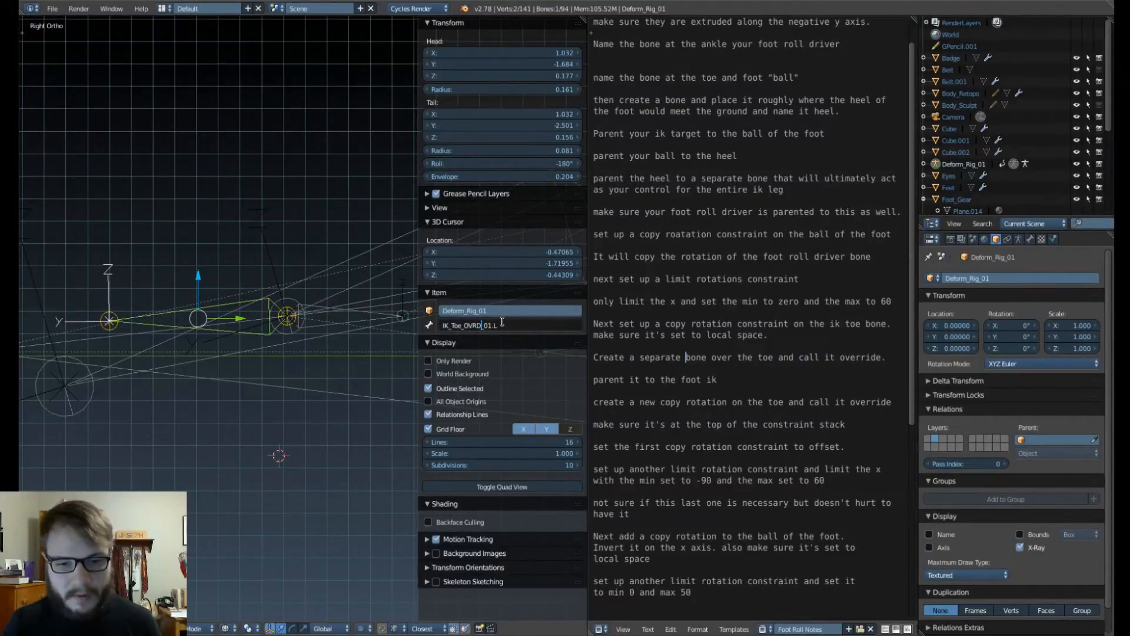
text(_)
key(Return)
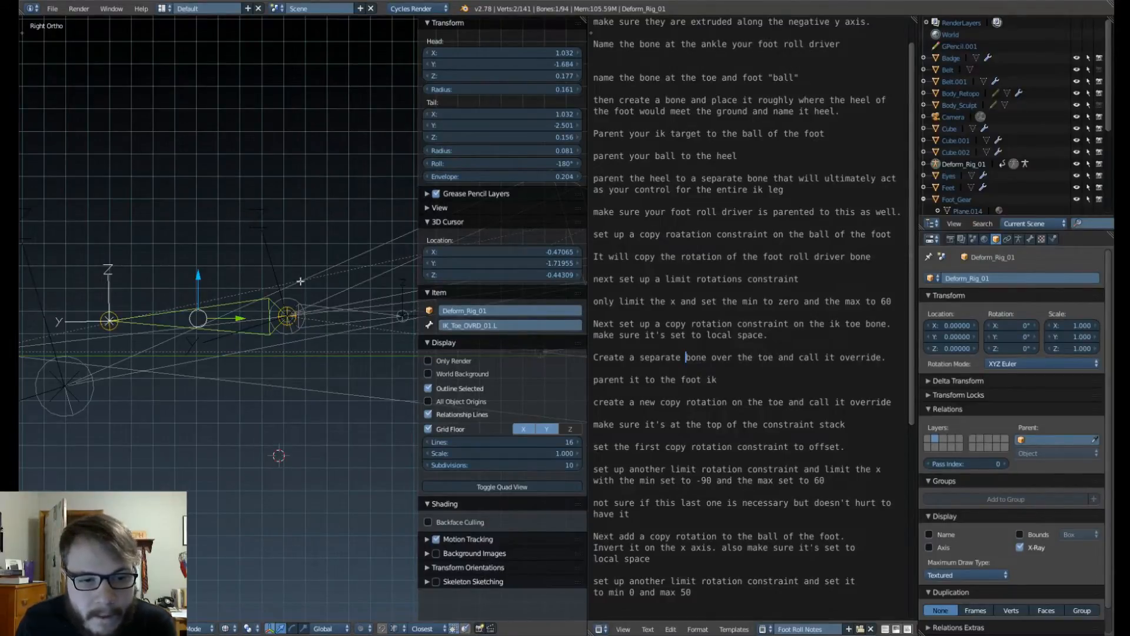
Step: In Pose Mode, select the override toe bone and add the original IK toe bone to the selection as the active bone
key(Tab)
click(263, 334)
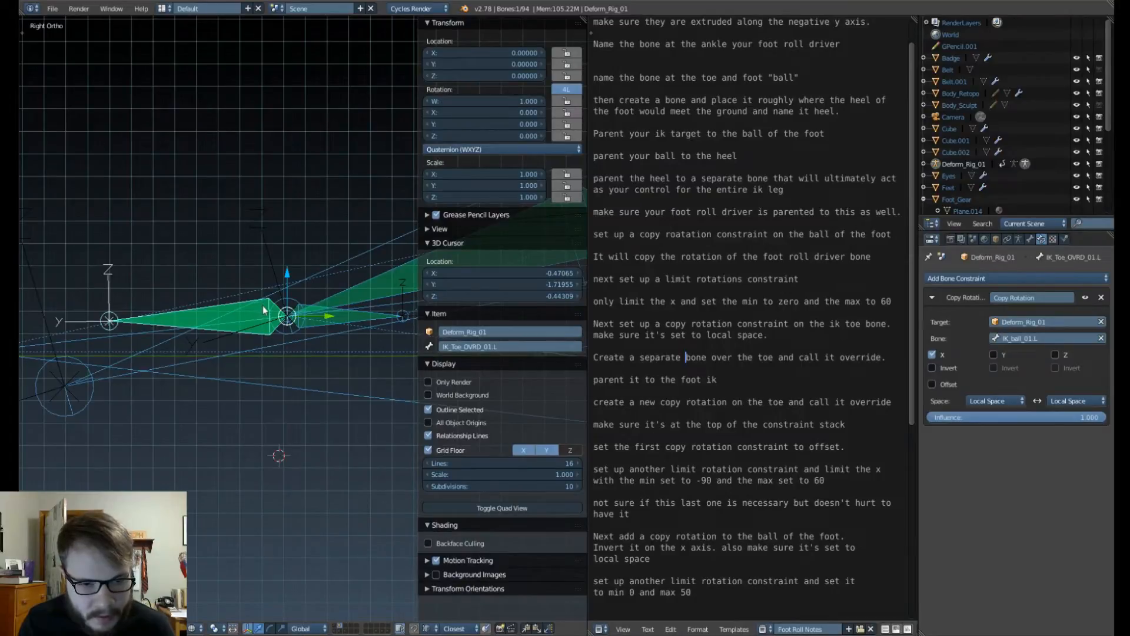
shift+right_click(268, 307)
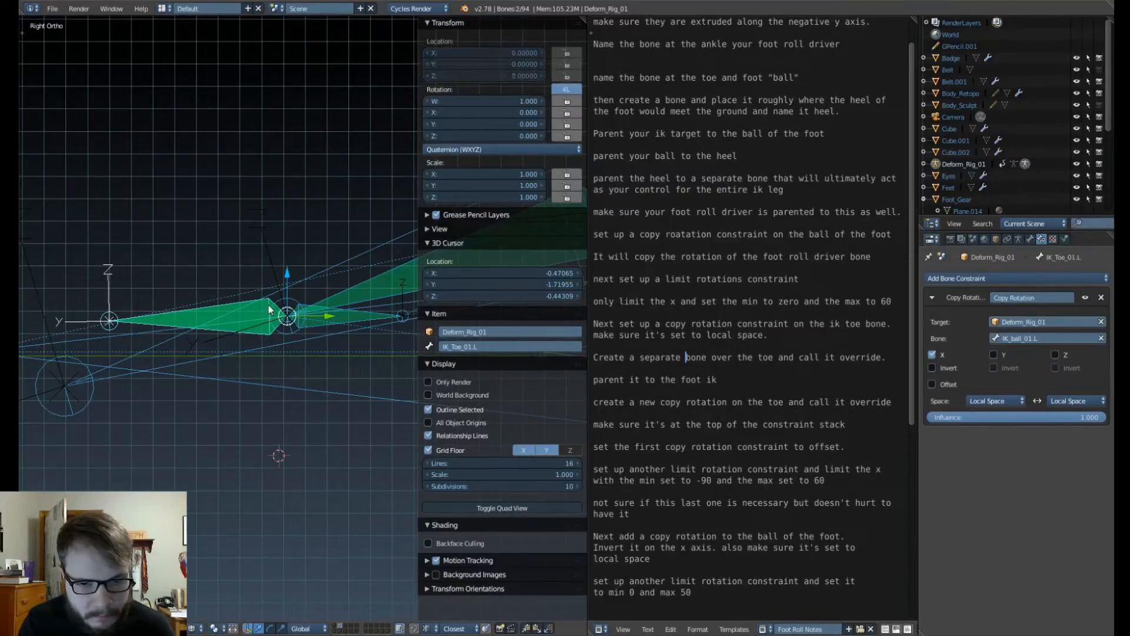
click(1022, 277)
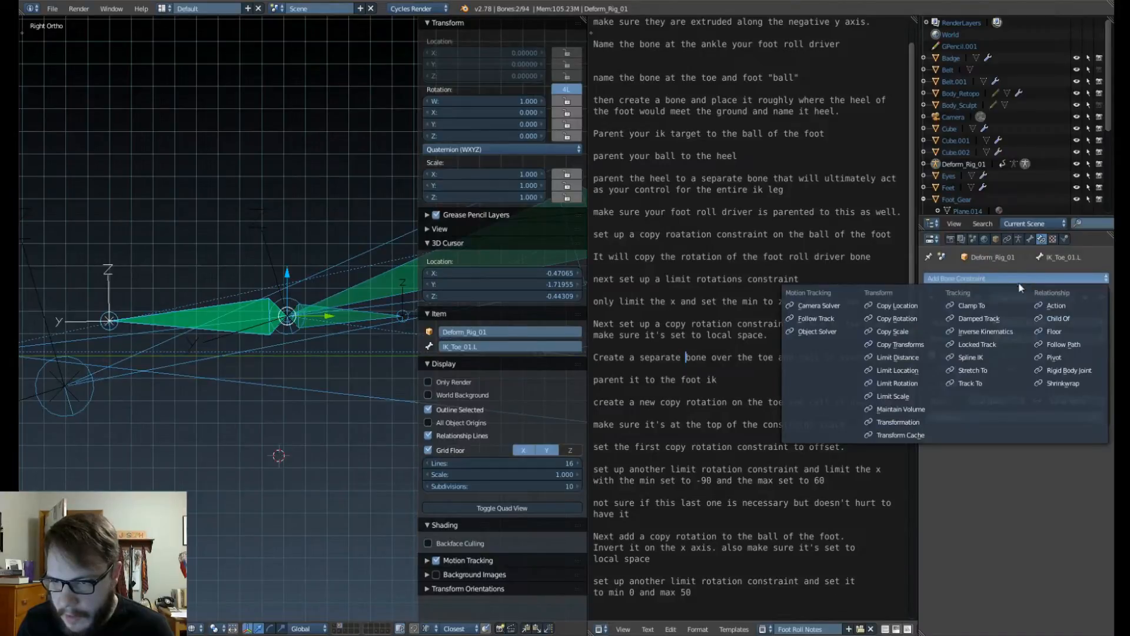
click(922, 318)
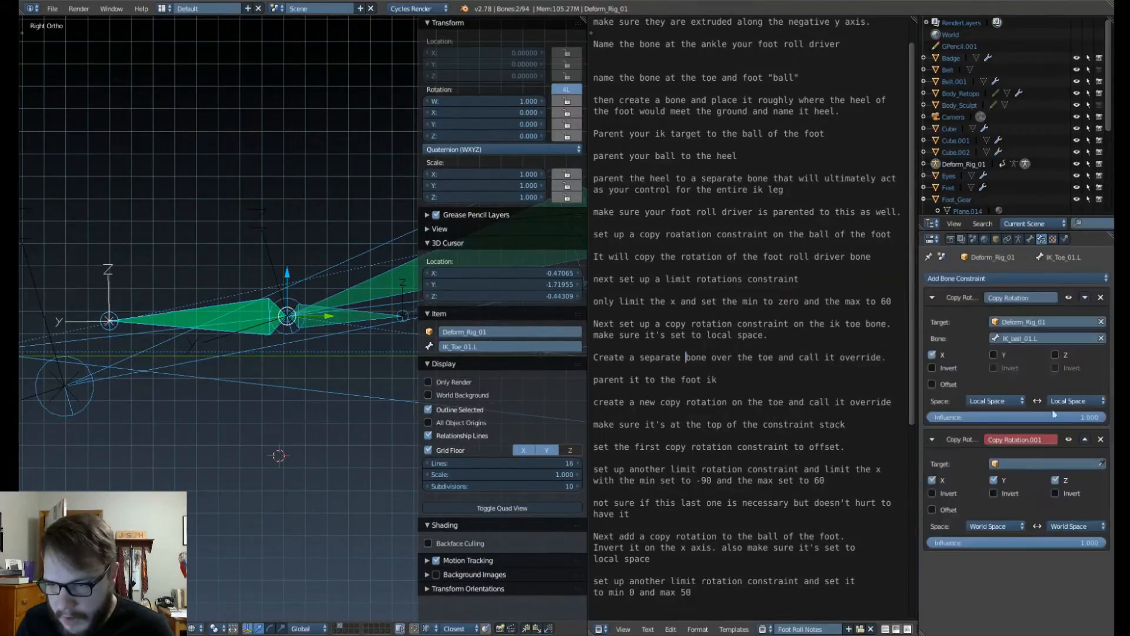
click(1101, 439)
Step: Add a Copy Rotation constraint targeting IK_Toe_OVRD_01.L to the IK toe bone and move it to the top of the stack
key(shift+ctrl+c)
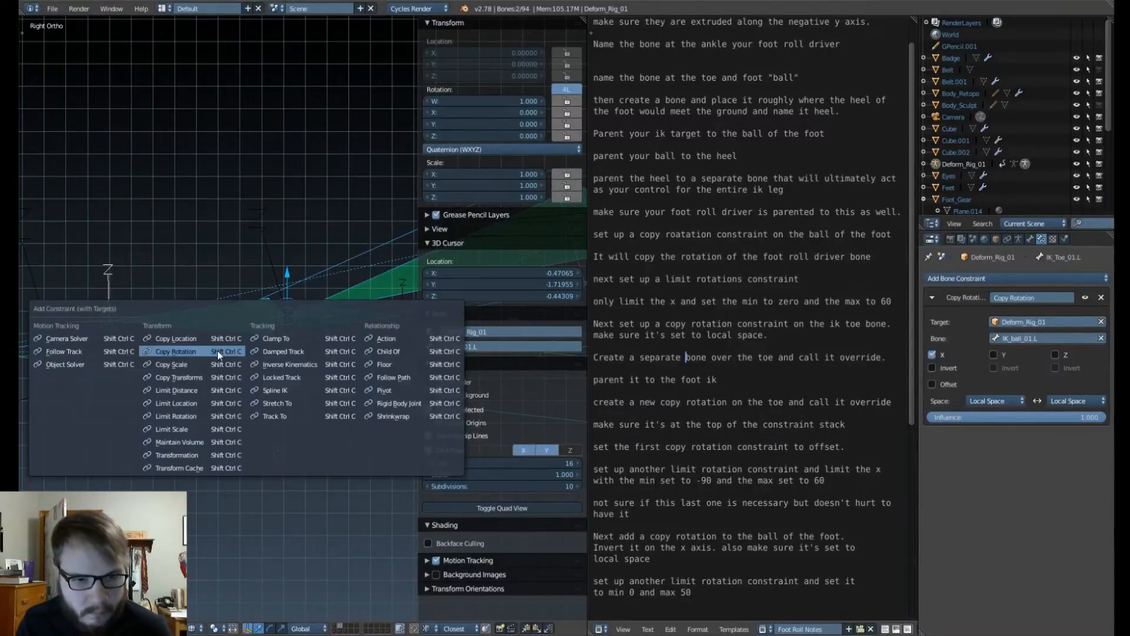
click(218, 349)
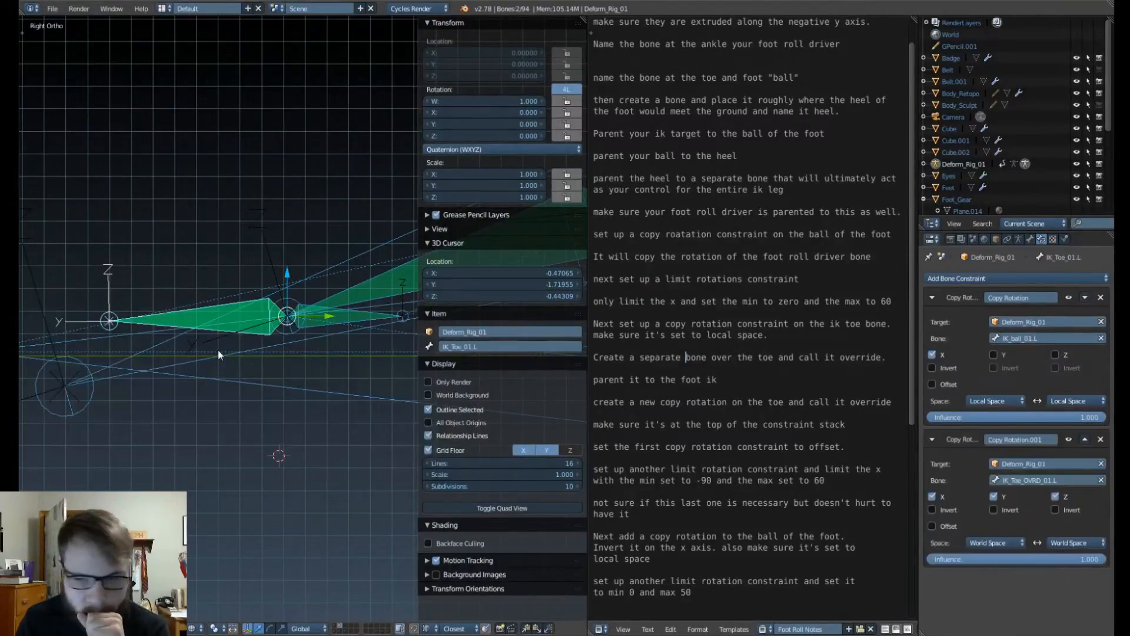
click(1086, 439)
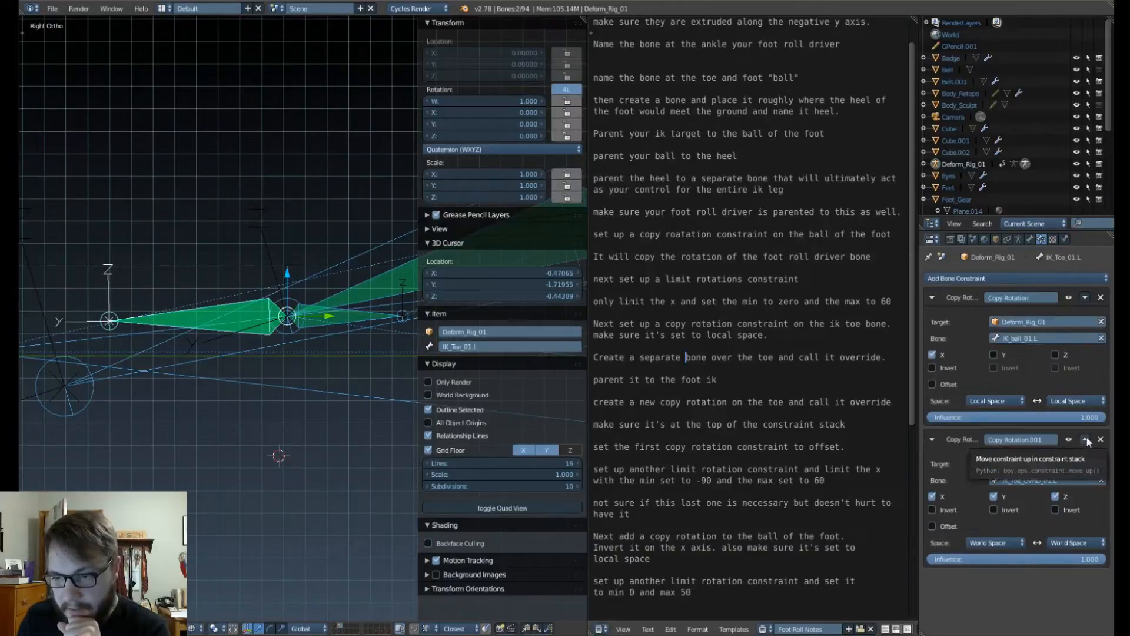
Step: Enable Offset on the toe's override Copy Rotation constraint and set both of its spaces to Local Space
click(932, 383)
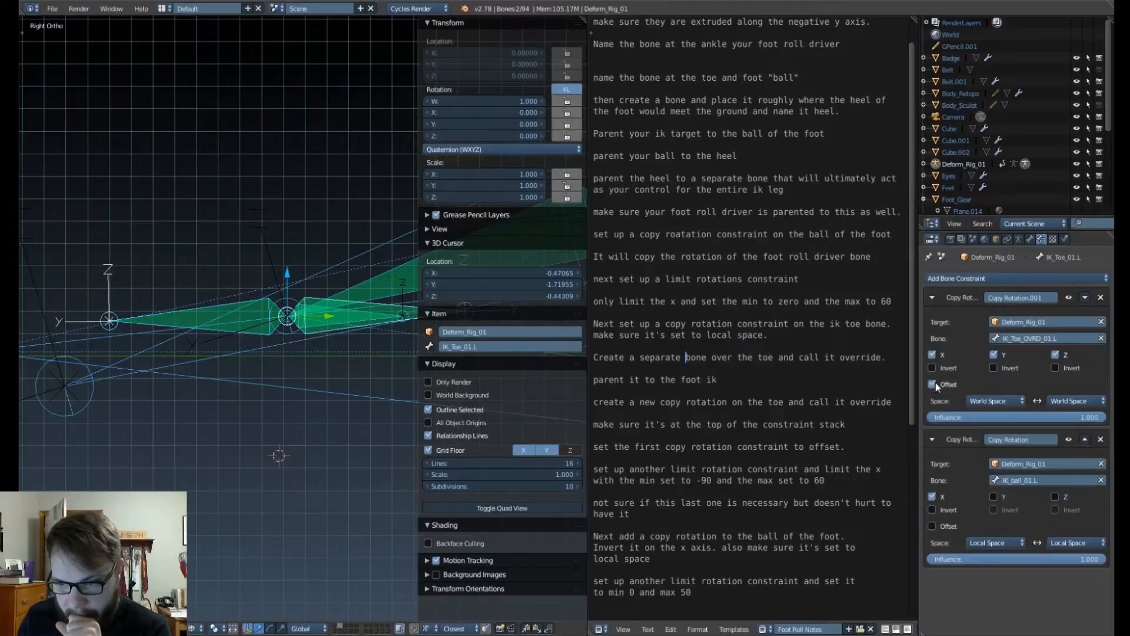
click(994, 400)
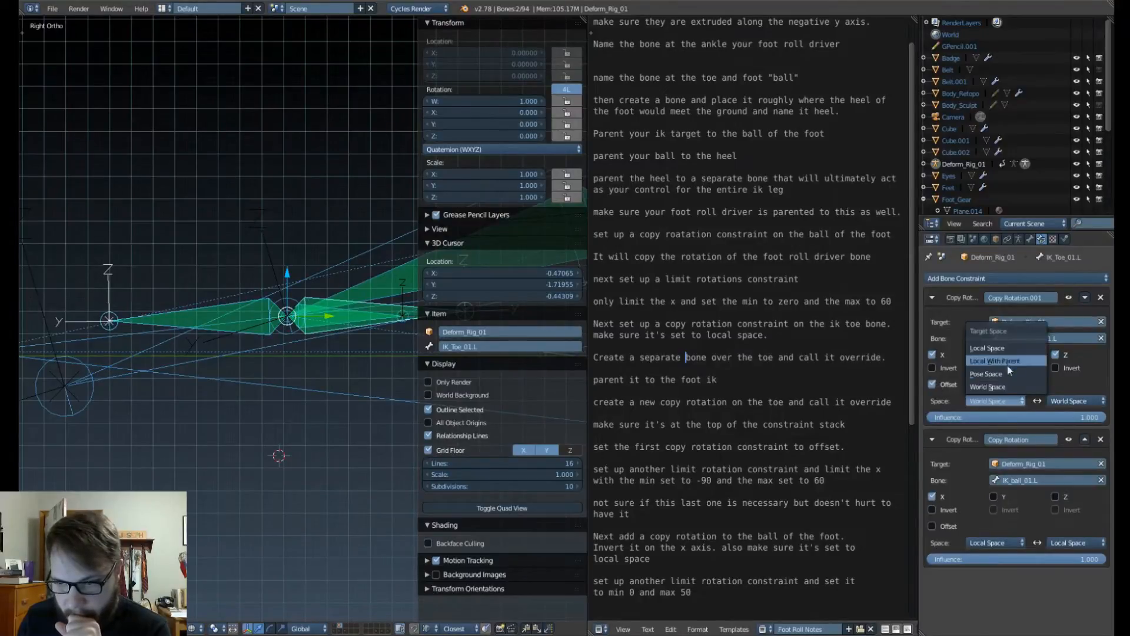
click(1003, 348)
click(1082, 401)
click(1067, 345)
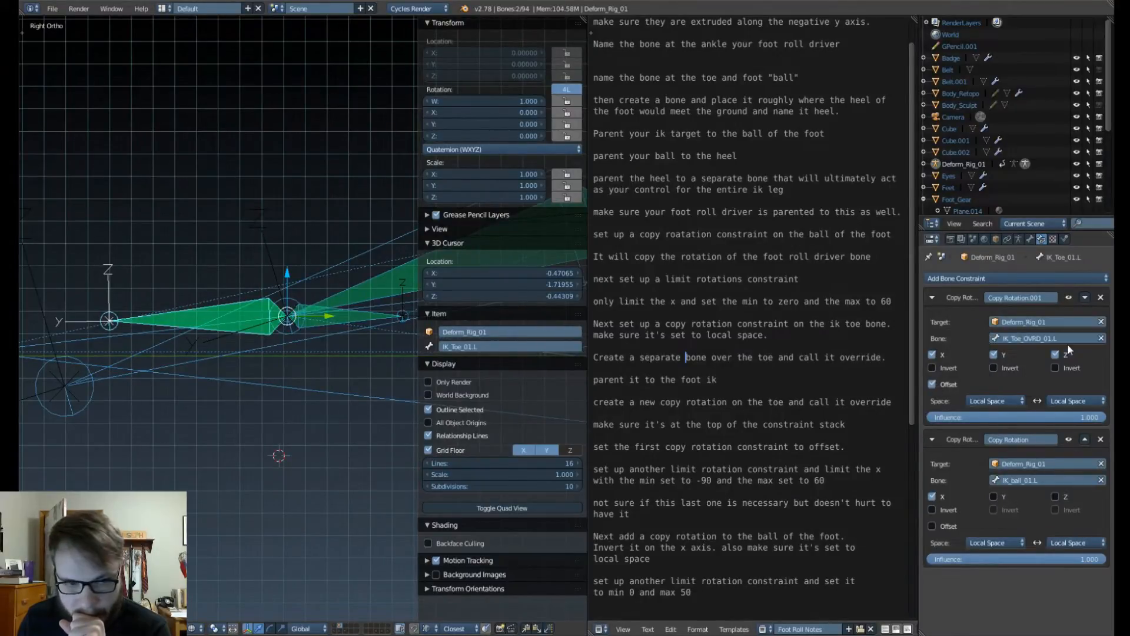
Step: Disable Offset on the override Copy Rotation, enable it on the ball Copy Rotation, and set both override spaces to World Space
scroll(264, 304, down, 4)
scroll(264, 305, up, 2)
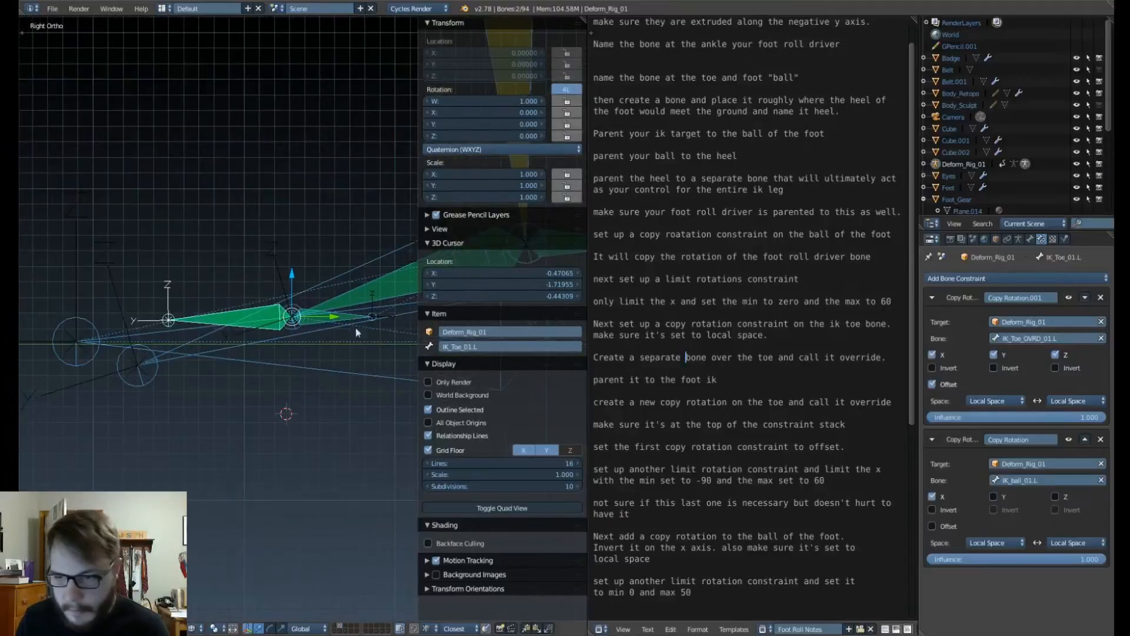
click(933, 383)
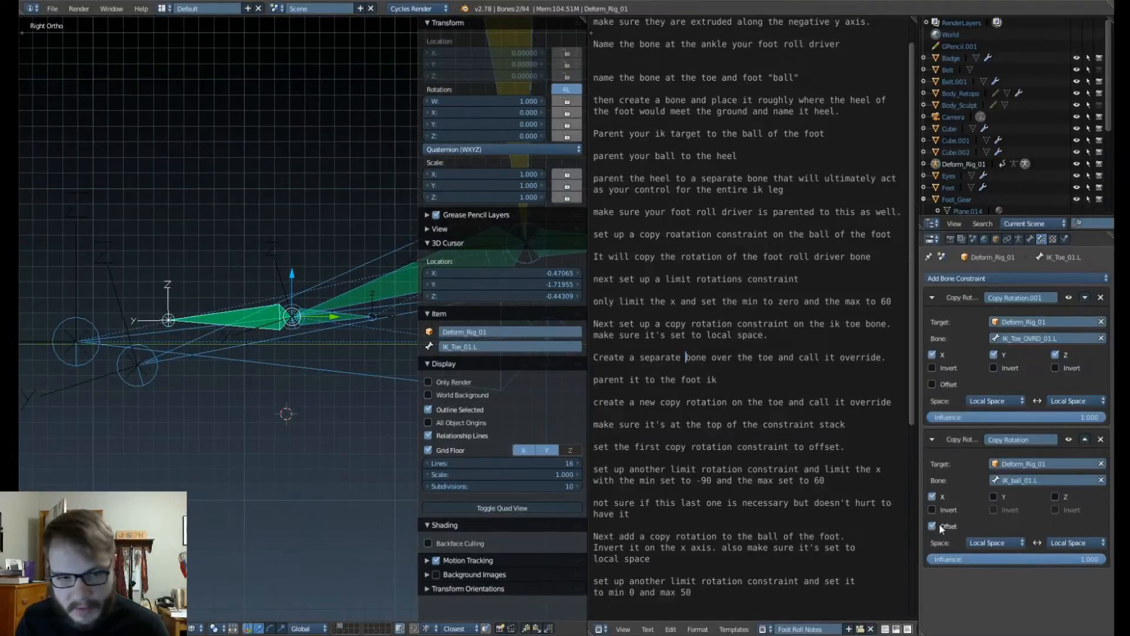
click(1002, 401)
click(1032, 389)
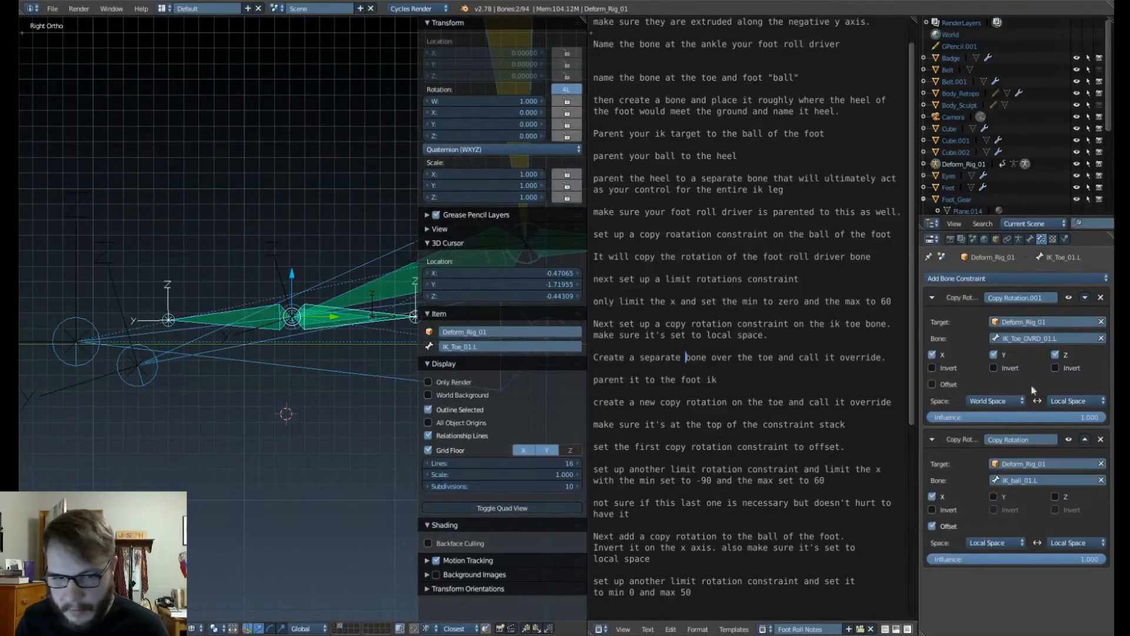
click(1076, 400)
click(1071, 380)
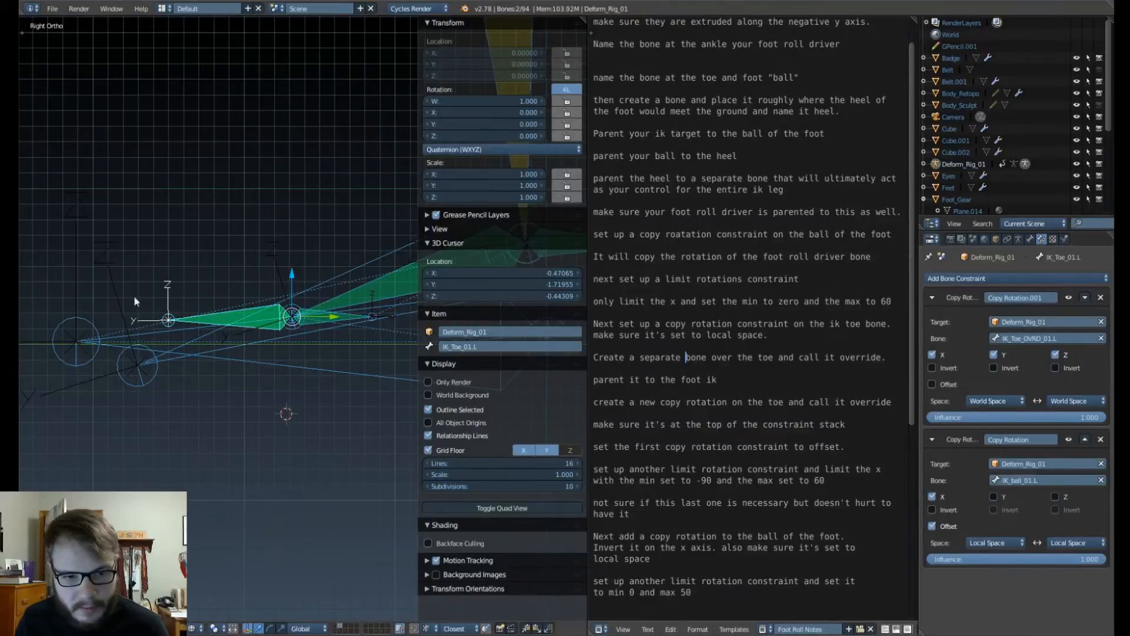
Step: Rotate the foot roll driver bone partway to test how the toe bone follows the foot roll
middle_drag(135, 301, 308, 279)
scroll(255, 360, up, 3)
right_click(342, 269)
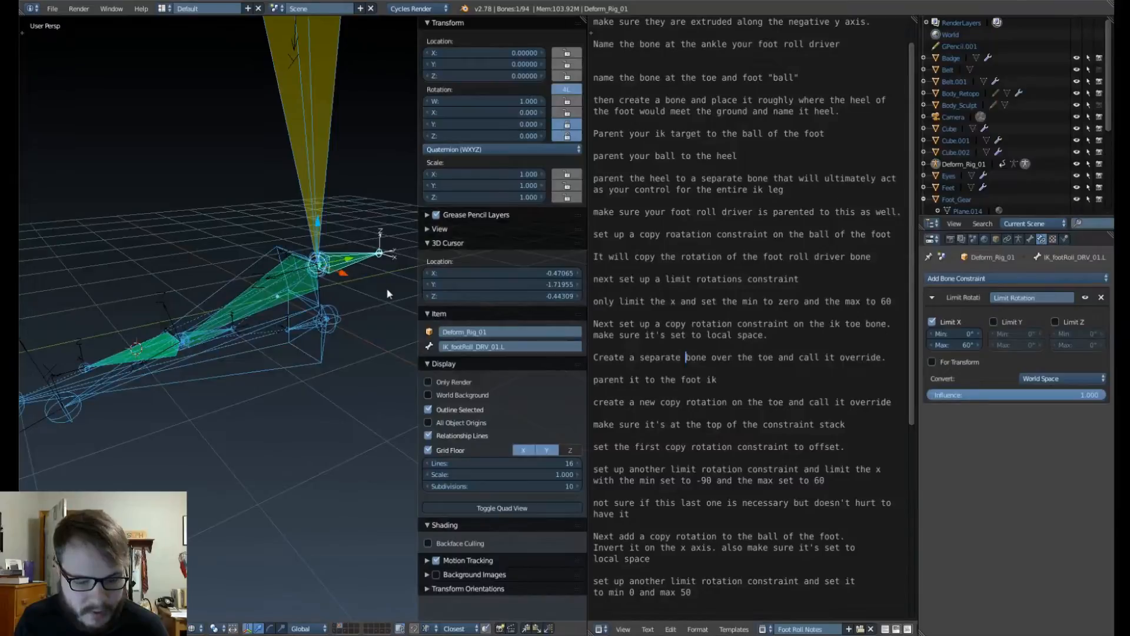
key(r)
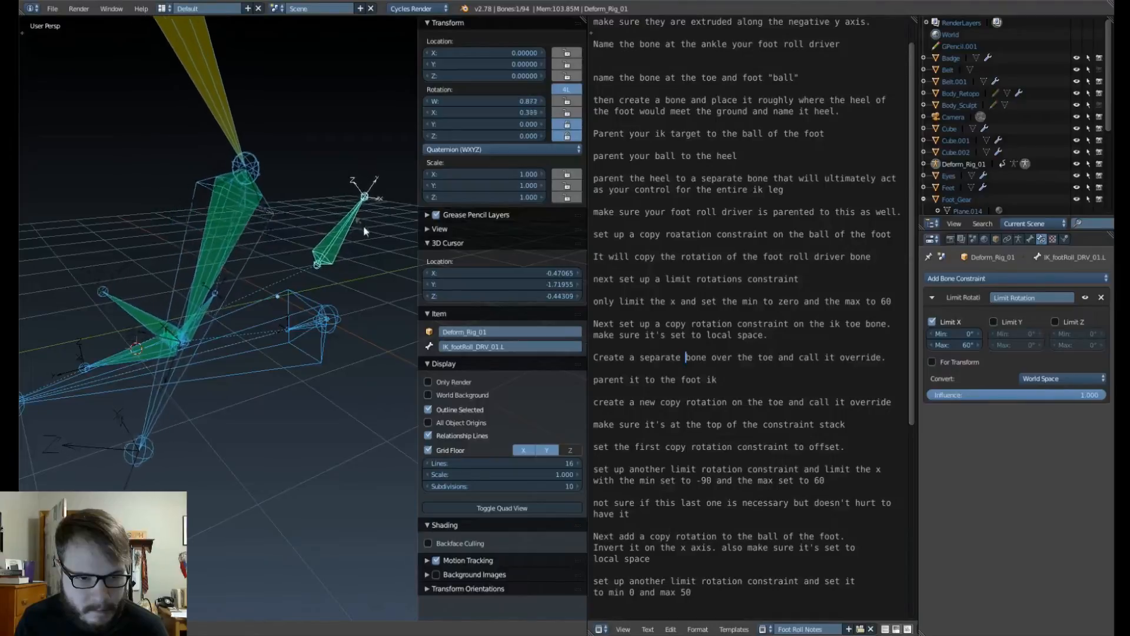
right_click(363, 231)
Step: Set both spaces of the IK toe bone's override Copy Rotation constraint to Local Space
right_click(147, 315)
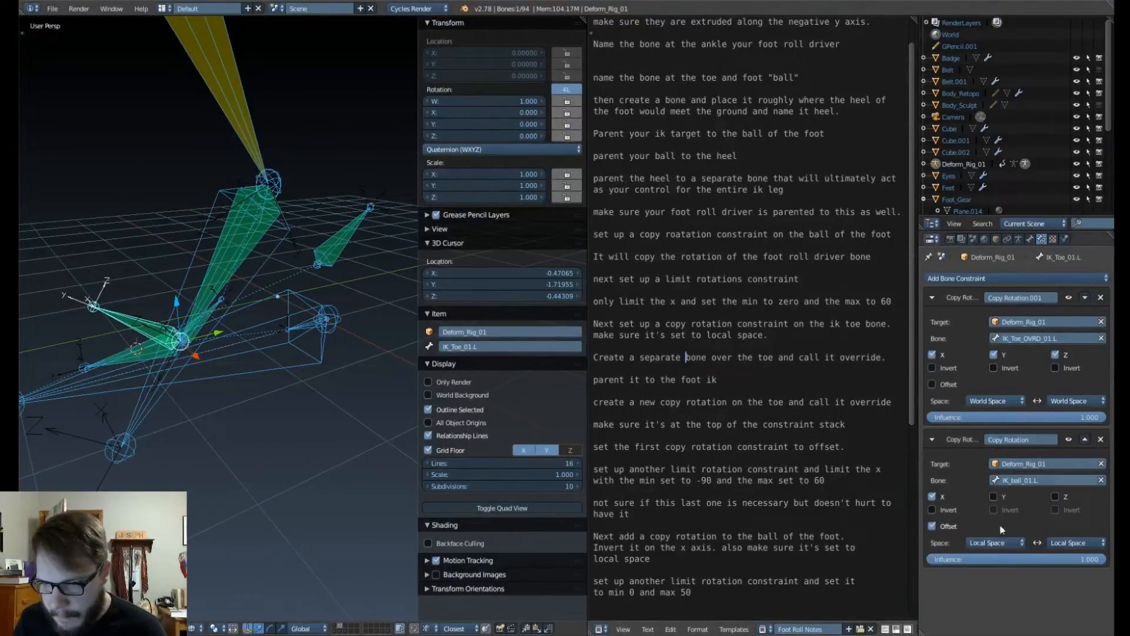
click(994, 401)
click(996, 352)
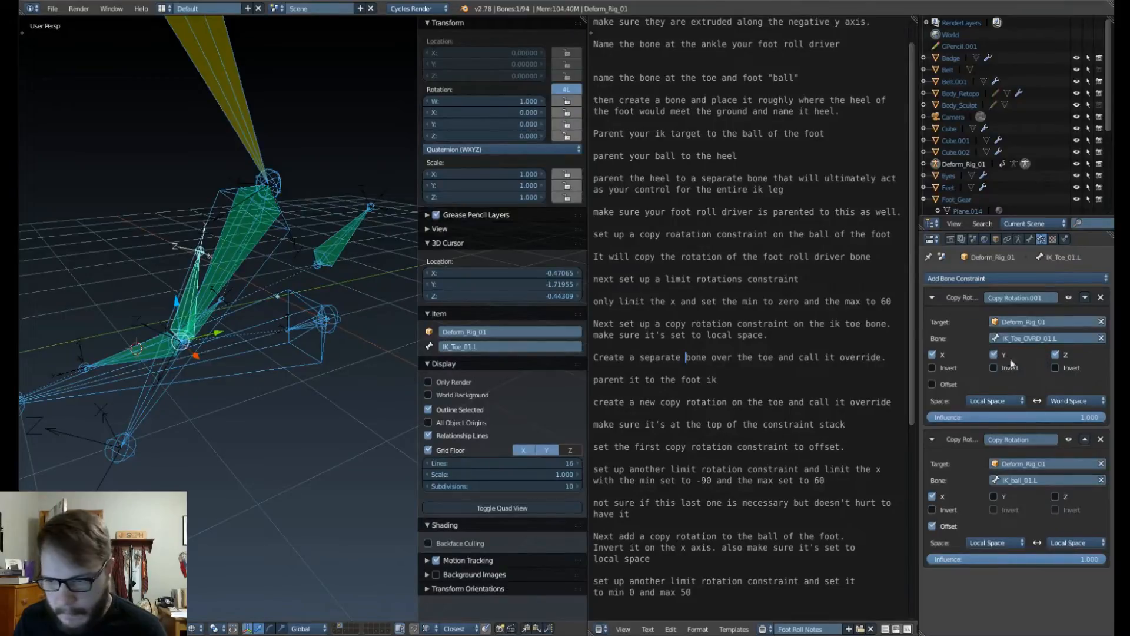
click(1071, 401)
click(1051, 355)
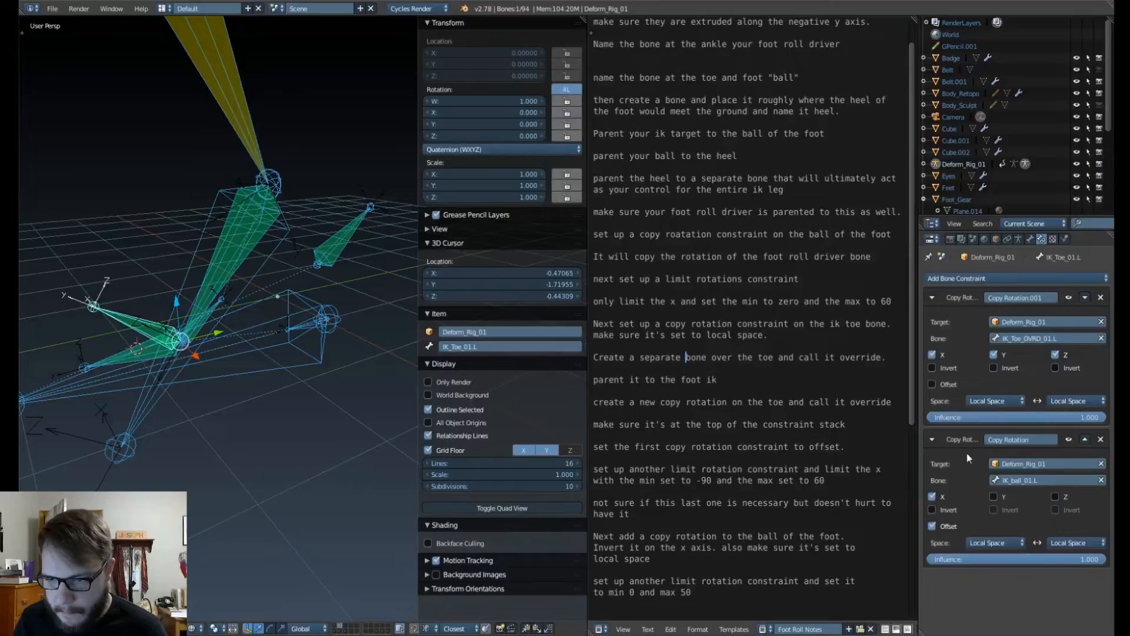
Step: Delete the Copy Rotation constraint from the toe override bone and rotate the bone briefly to test the IK toe's response
right_click(125, 350)
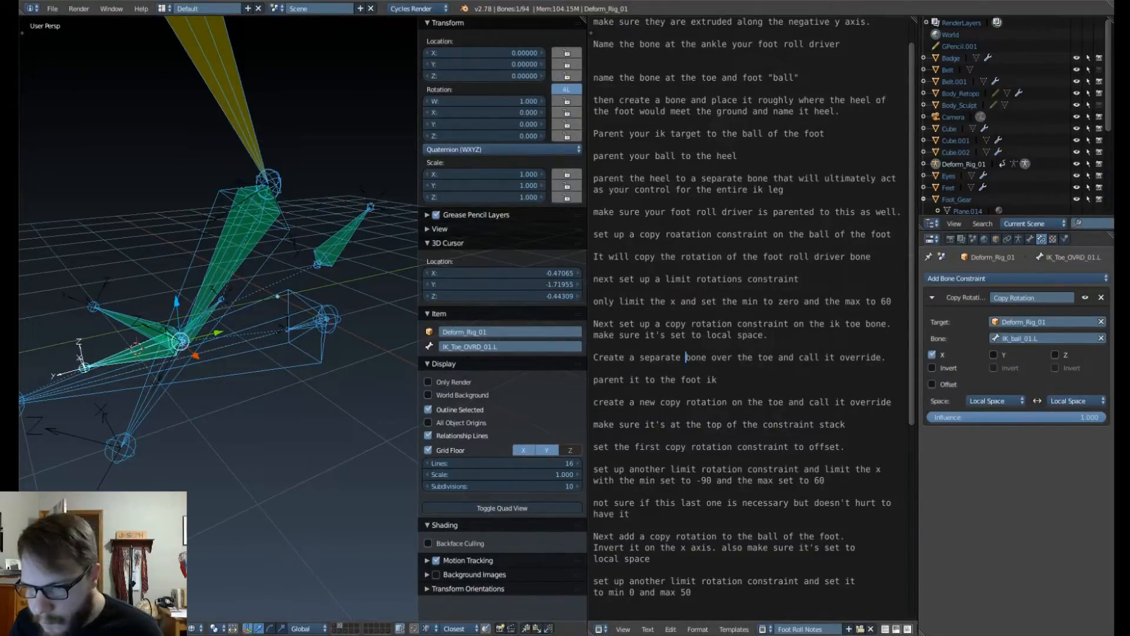
click(1100, 298)
middle_drag(207, 362, 241, 383)
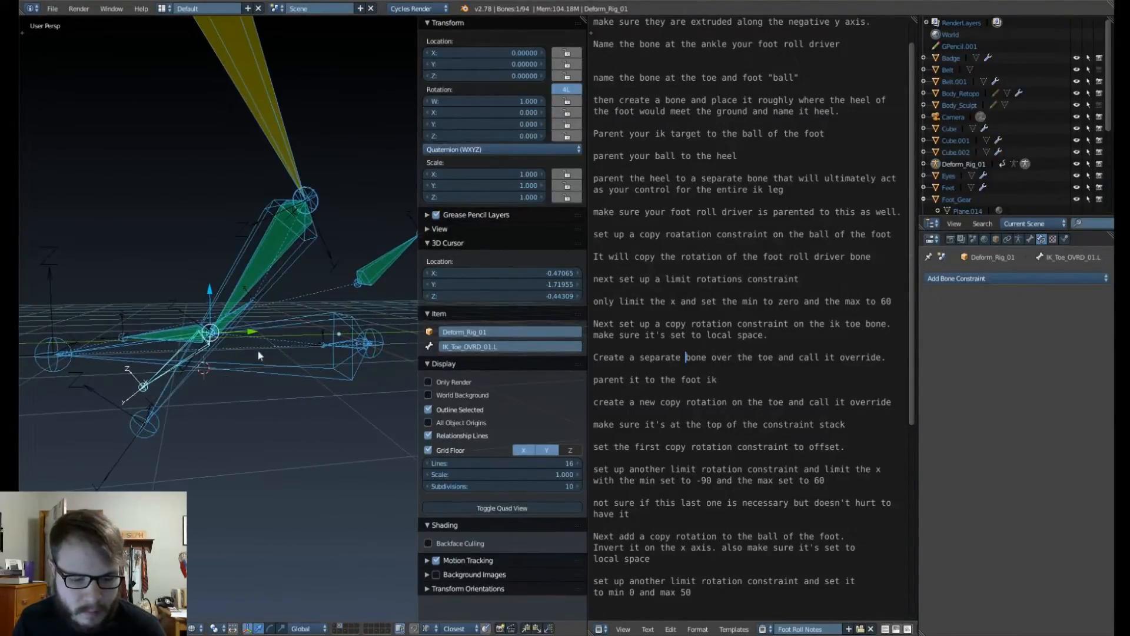
key(r)
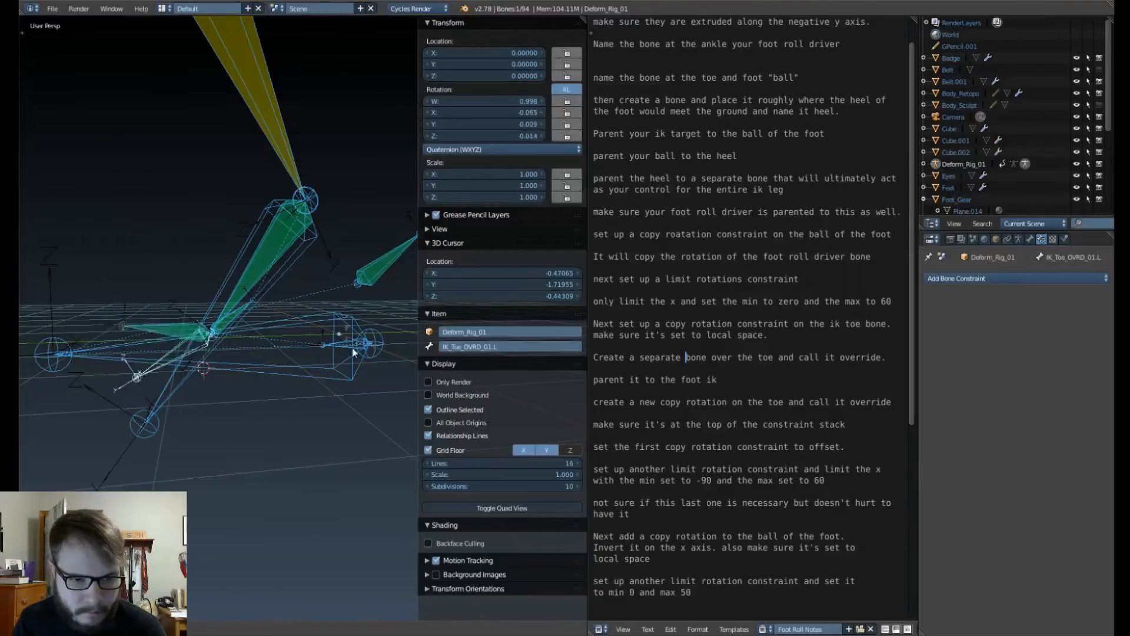
right_click(352, 347)
right_click(170, 330)
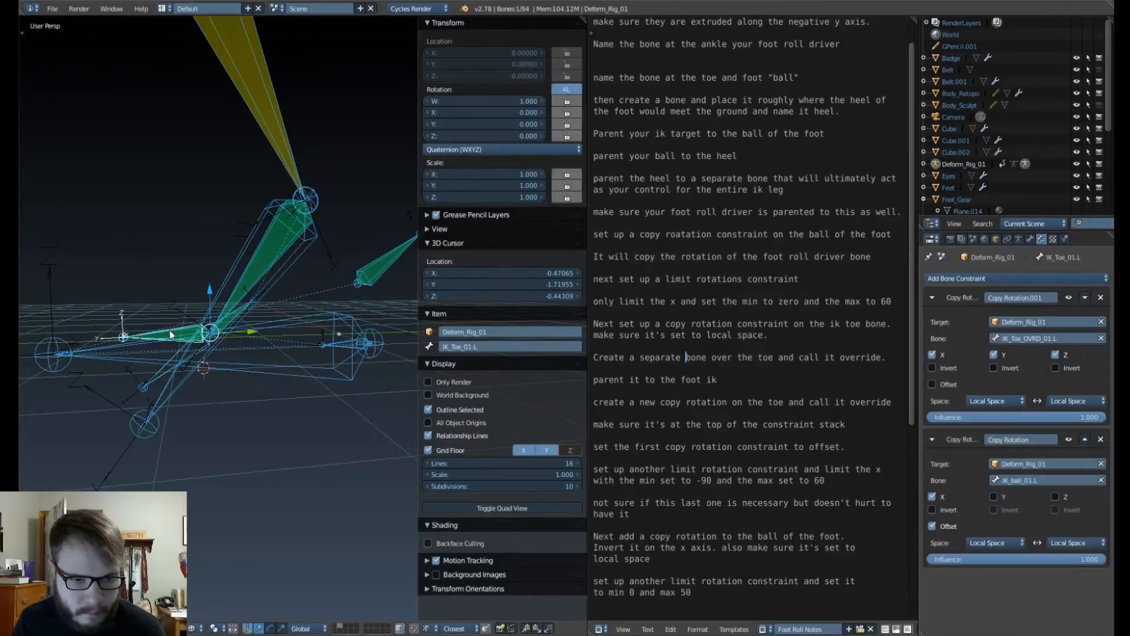
Step: Add a Copy Rotation constraint to the toe override bone, targeting Deform_Rig_01 and bone IK_ball_01.L
right_click(167, 361)
click(1025, 278)
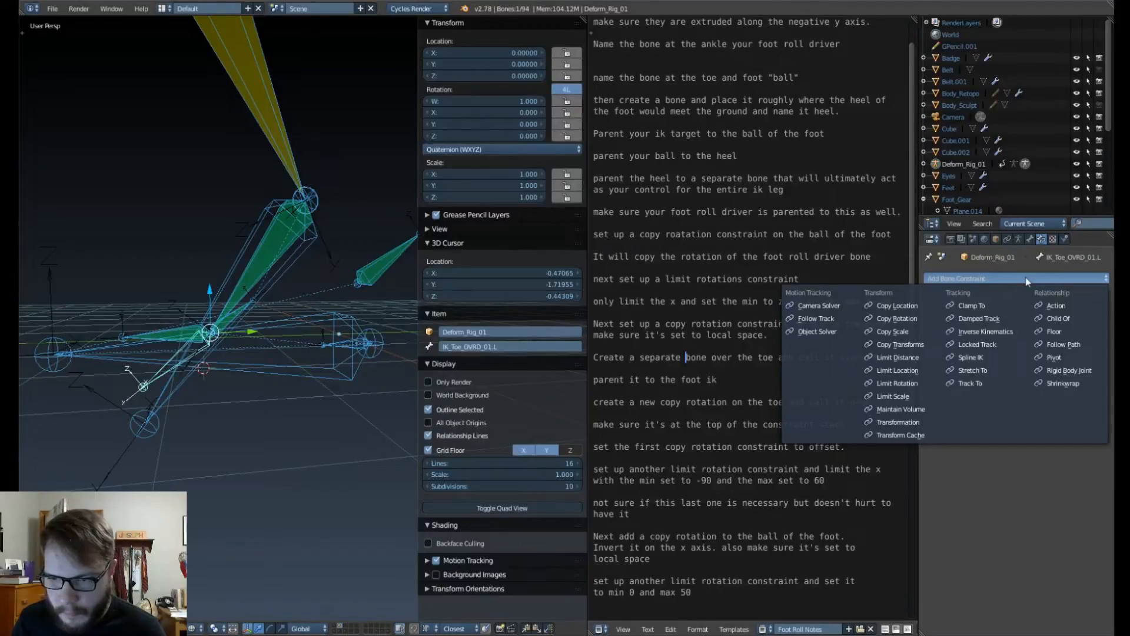
click(909, 318)
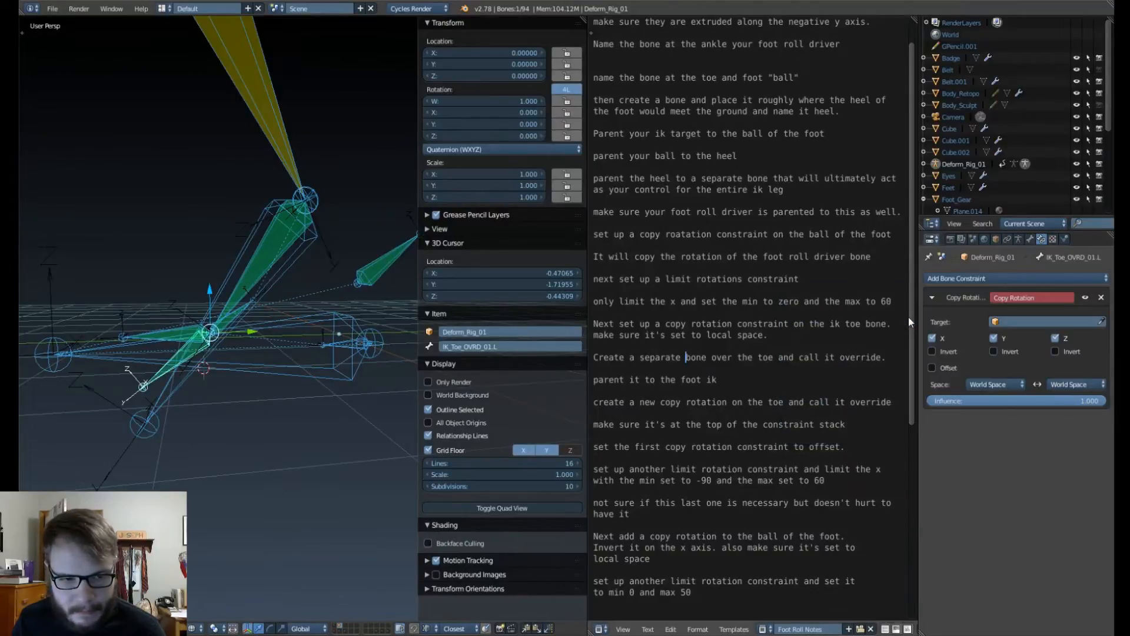
click(1100, 321)
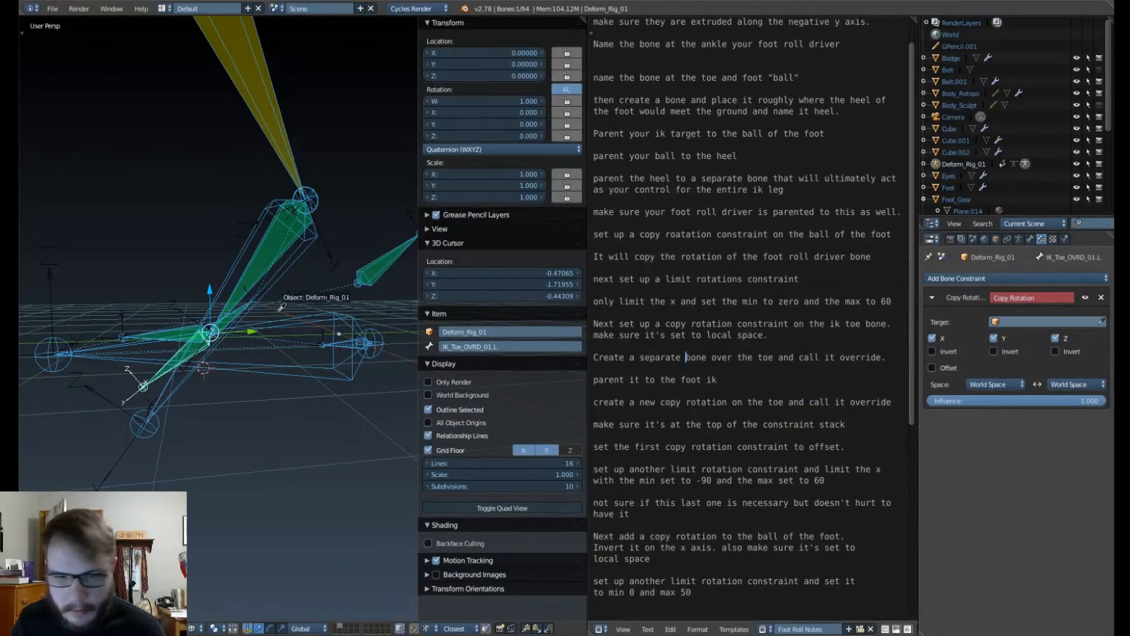
click(248, 271)
click(1031, 338)
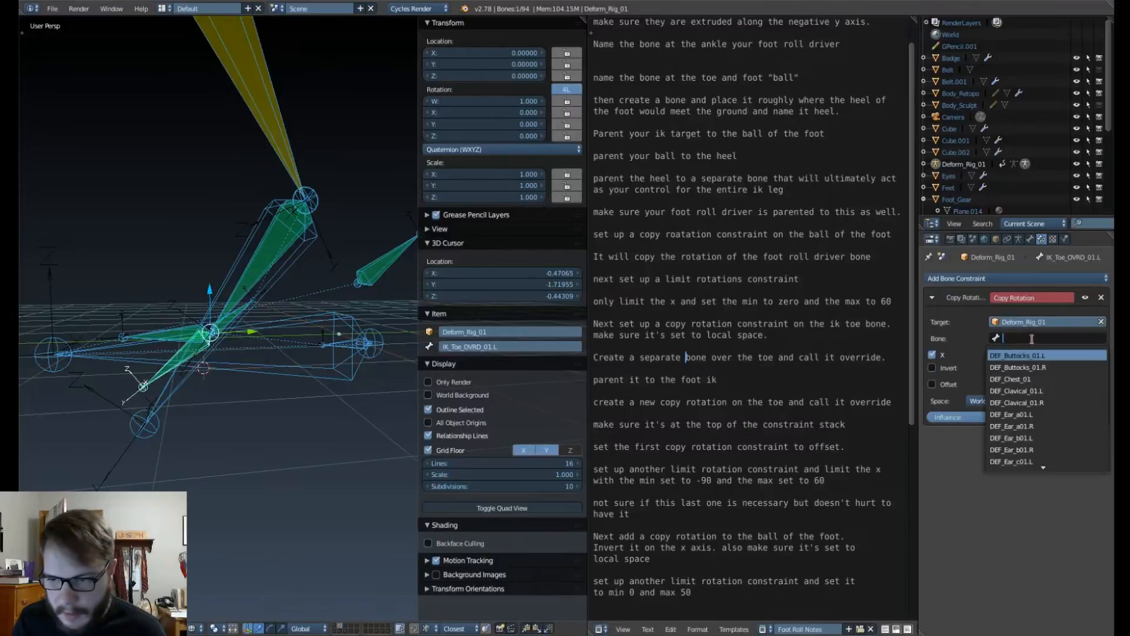
text(ball)
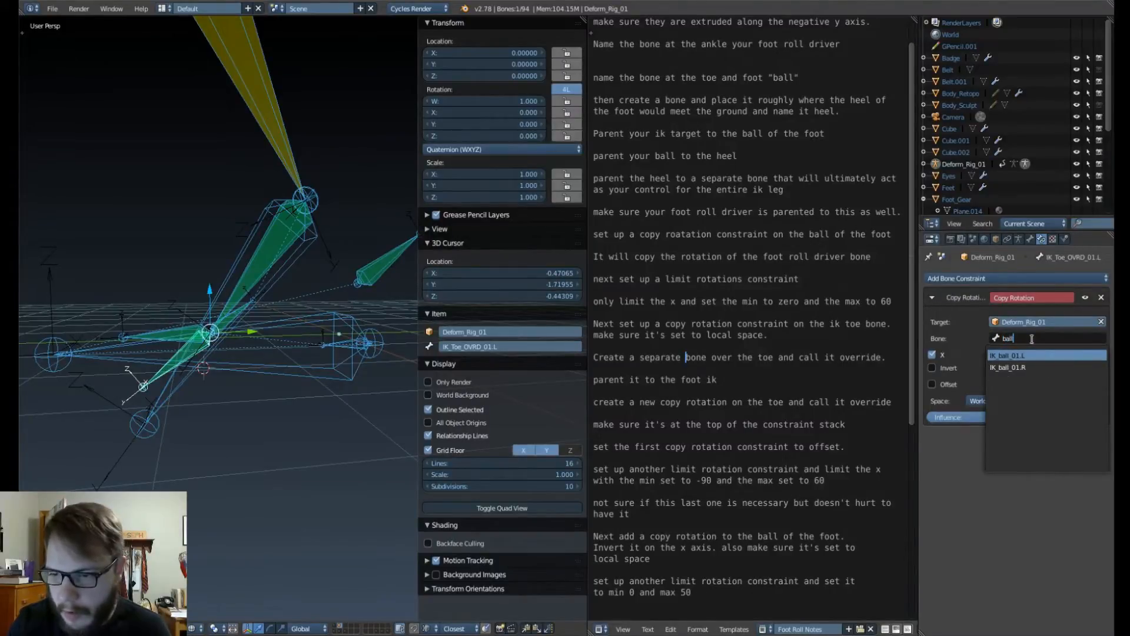
key(Return)
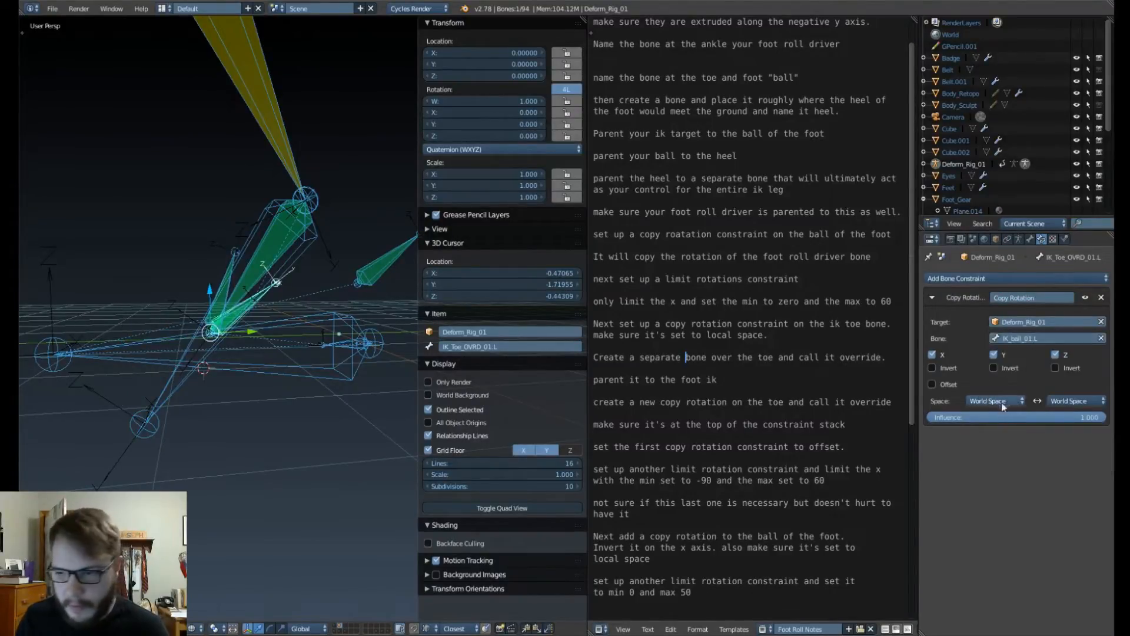
Step: Set both the target and owner space of the override bone's Copy Rotation constraint to Local Space
click(1000, 400)
click(1004, 348)
click(1062, 401)
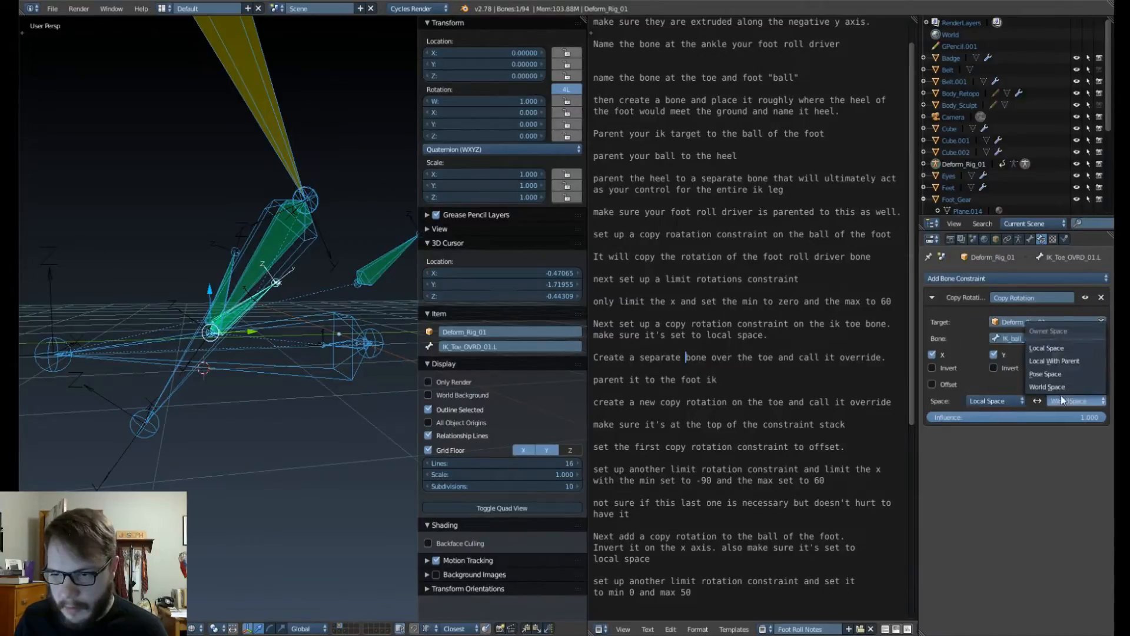
click(1057, 347)
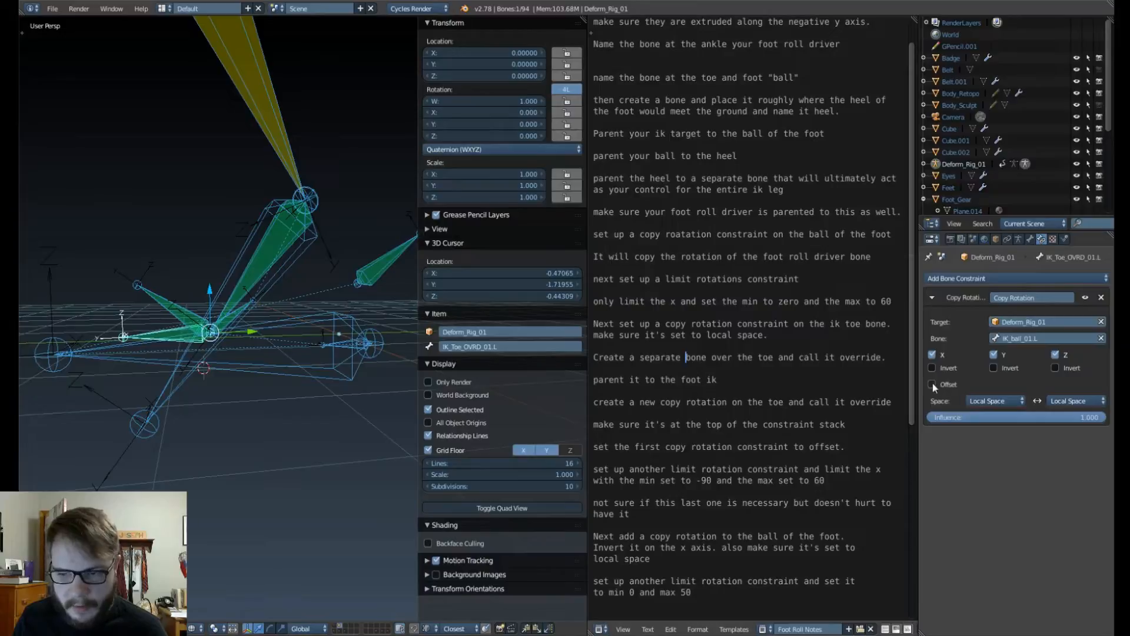
Step: Disable Offset on both of the IK toe bone's Copy Rotation constraints and enable it on the toe override bone's Copy Rotation
right_click(156, 303)
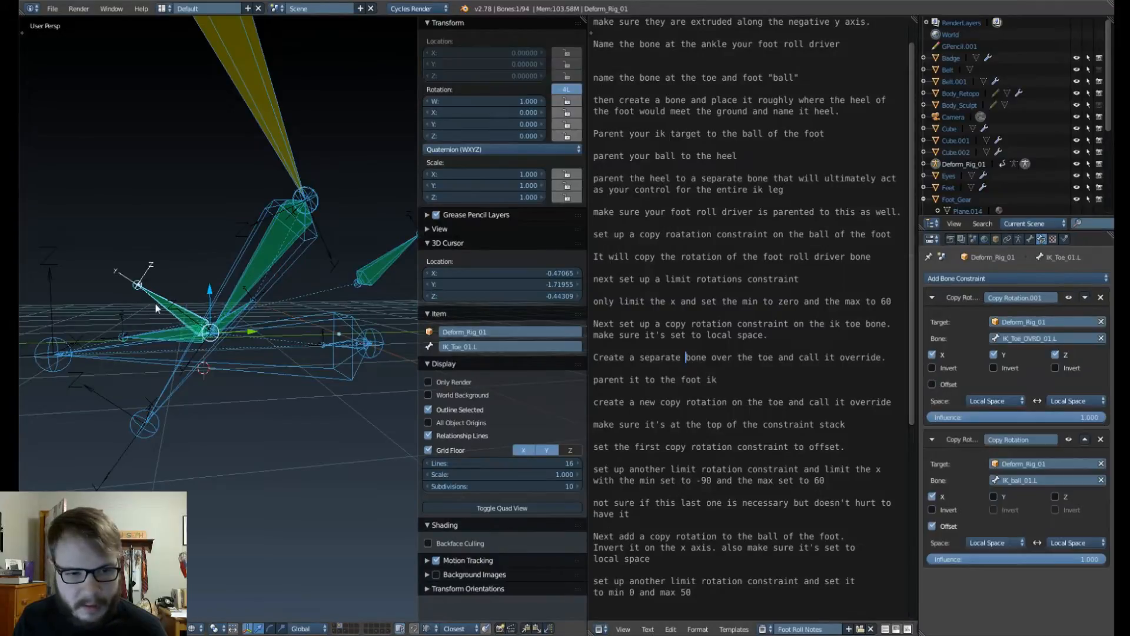
click(935, 385)
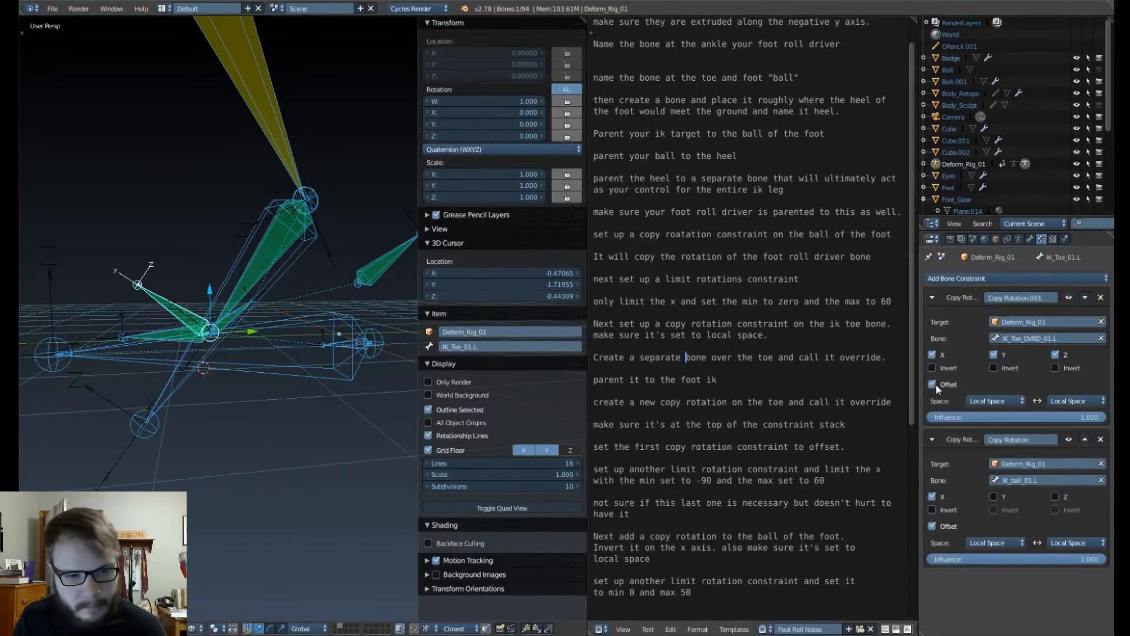
click(933, 526)
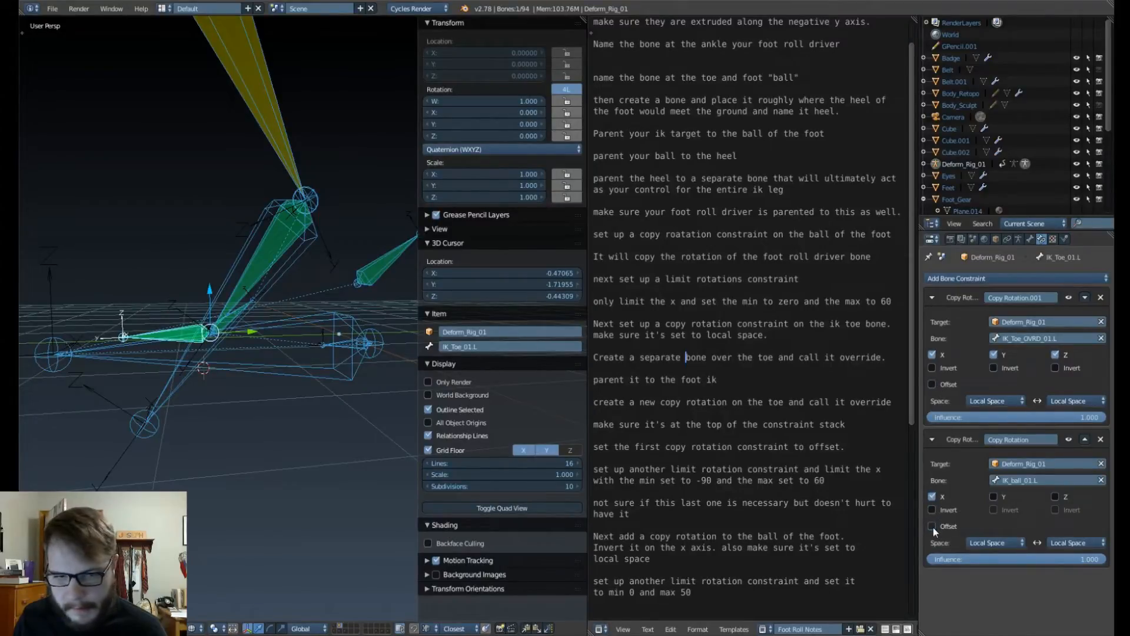
click(934, 384)
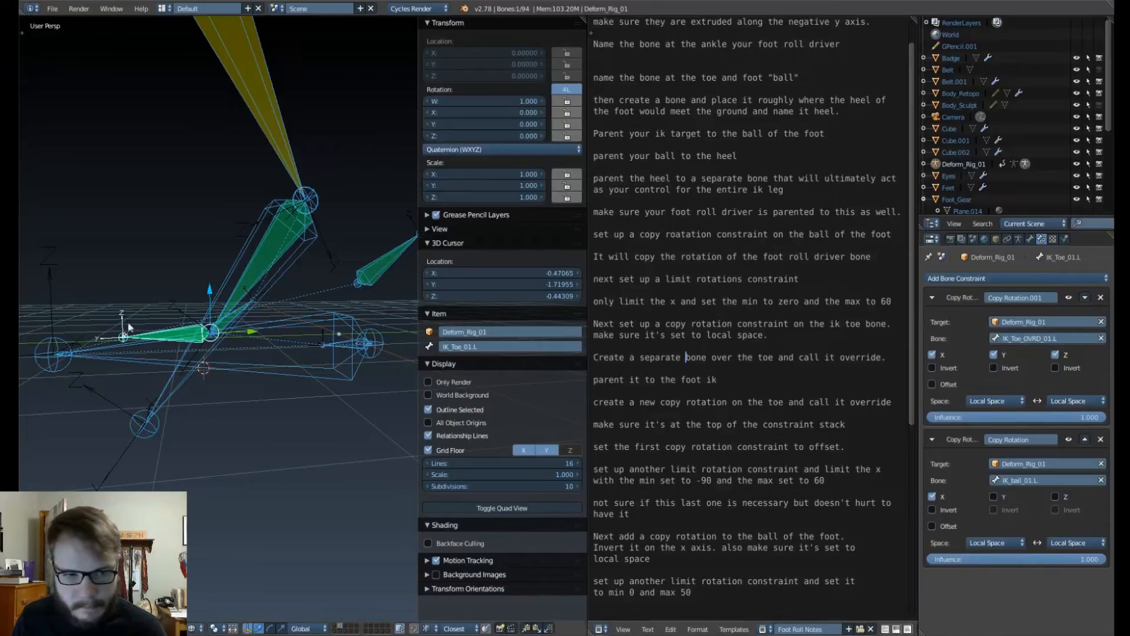
Step: Rotate the toe override bone several ways to test how the IK toe follows, and clear its rotation
click(171, 337)
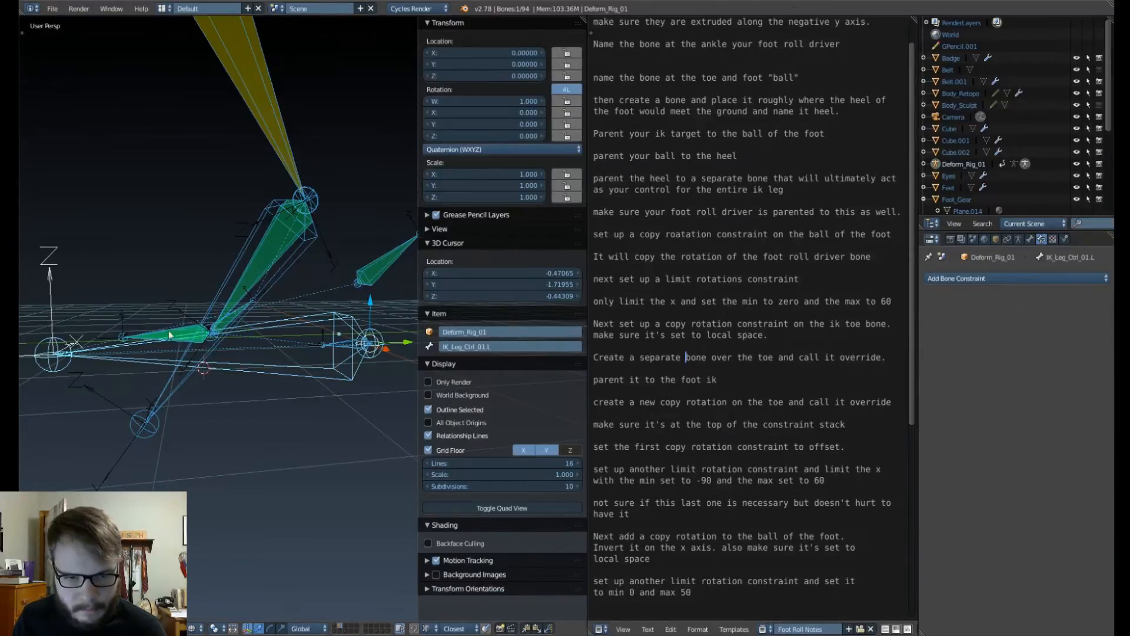
click(165, 337)
key(r)
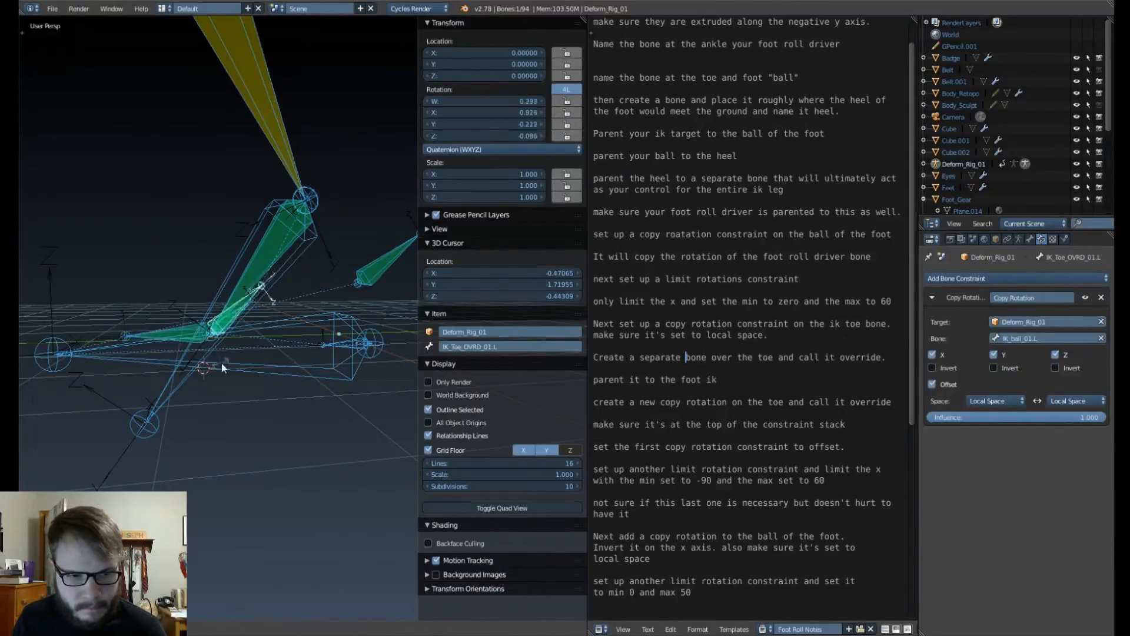
click(253, 225)
key(r)
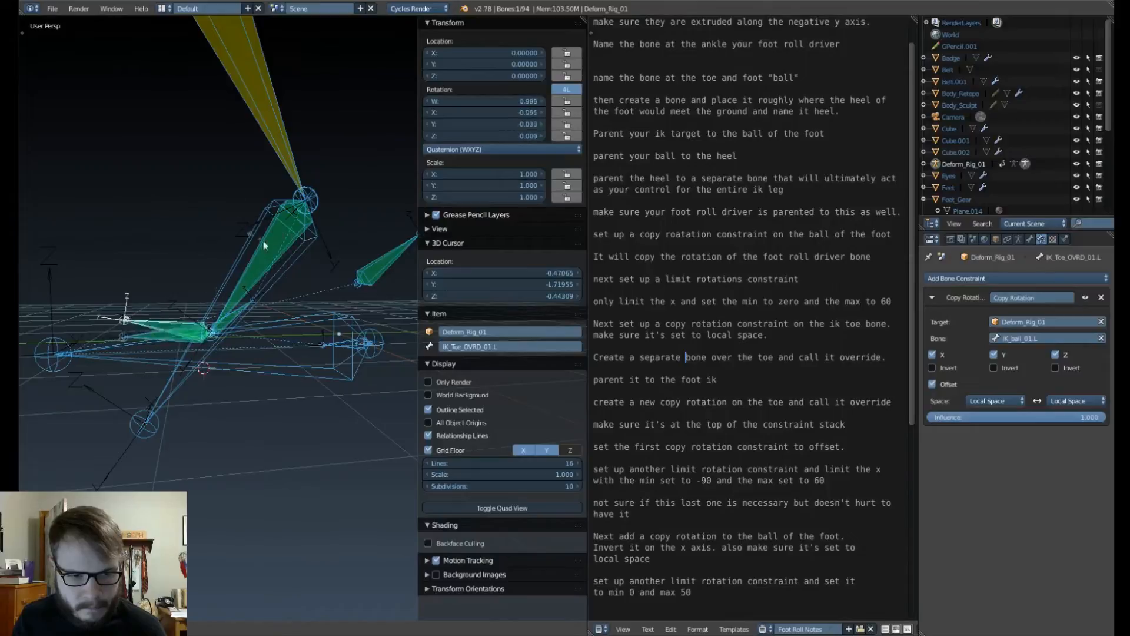
click(179, 239)
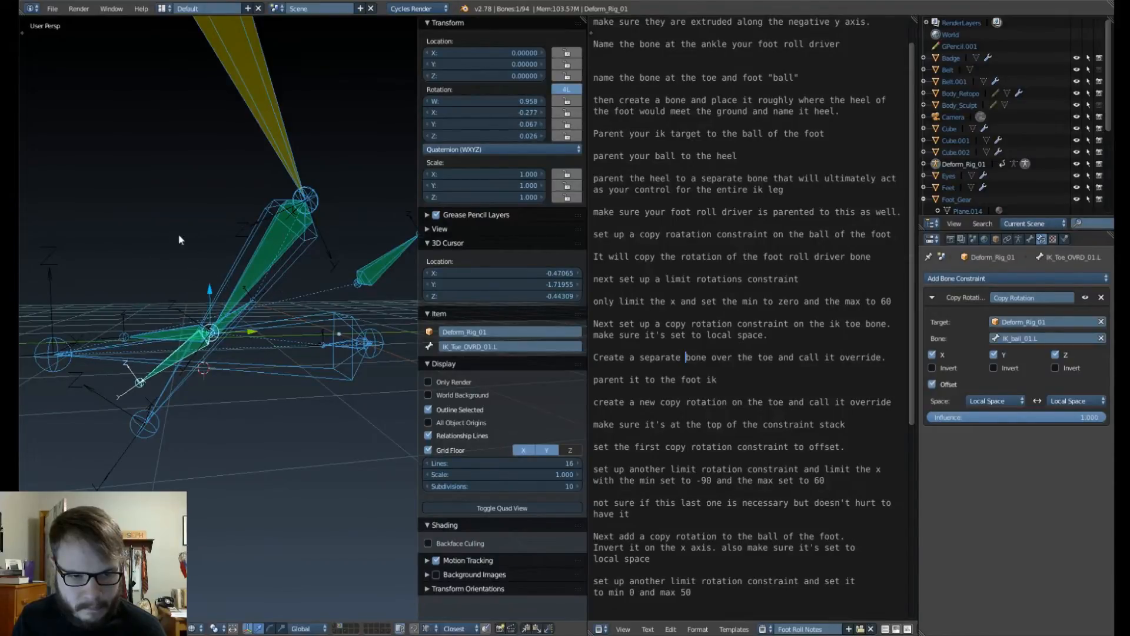
middle_drag(179, 239, 202, 273)
key(r)
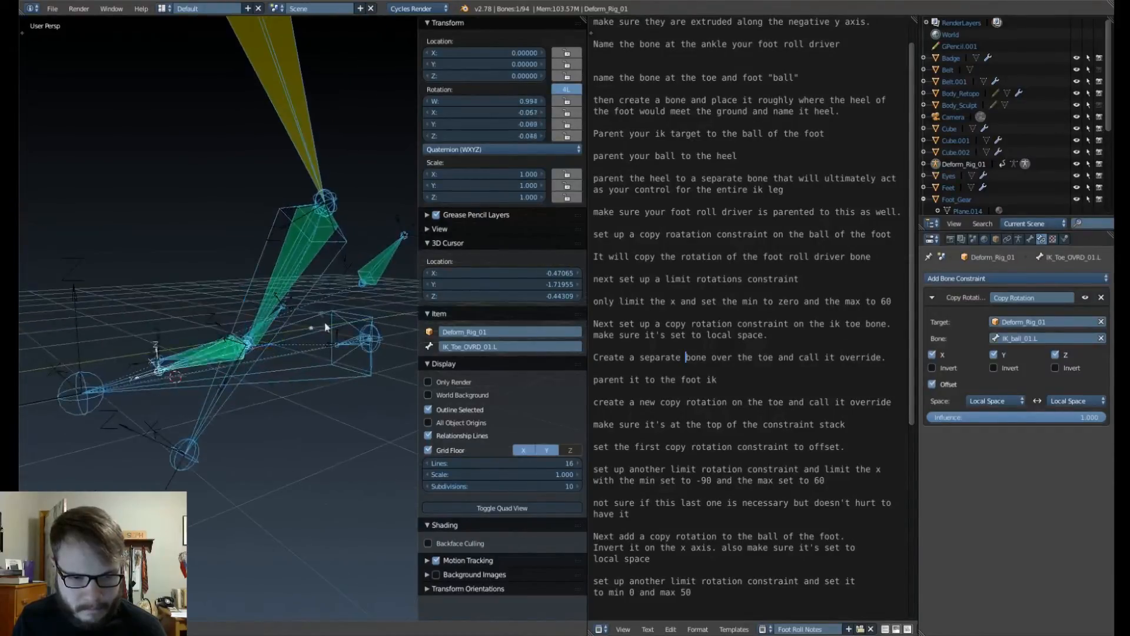
right_click(333, 397)
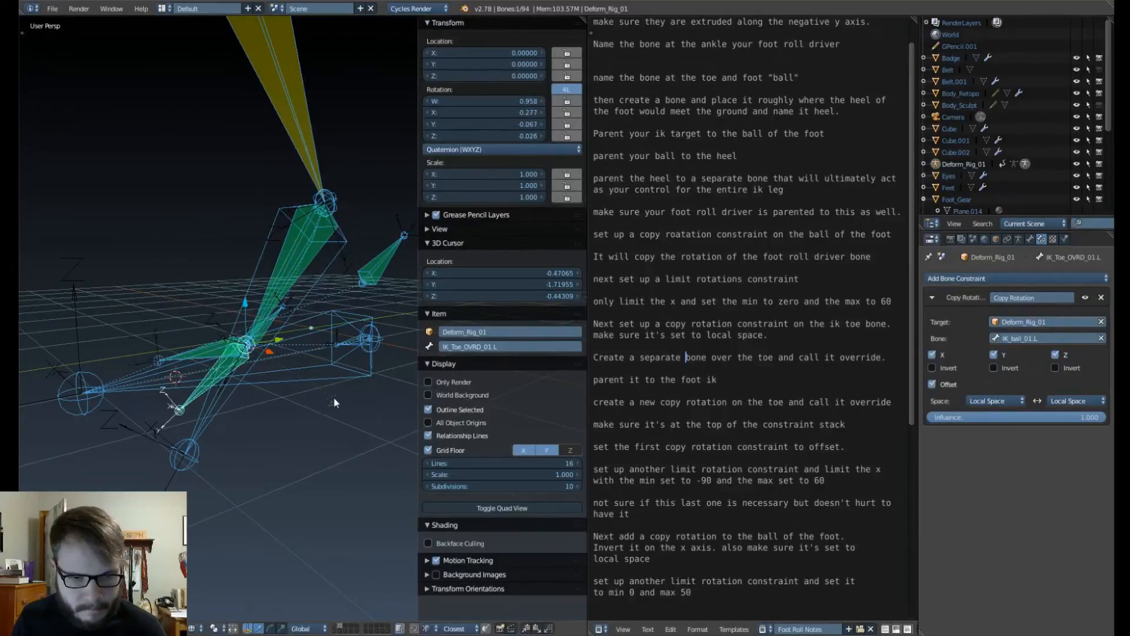
middle_drag(333, 397, 332, 393)
key(alt+r)
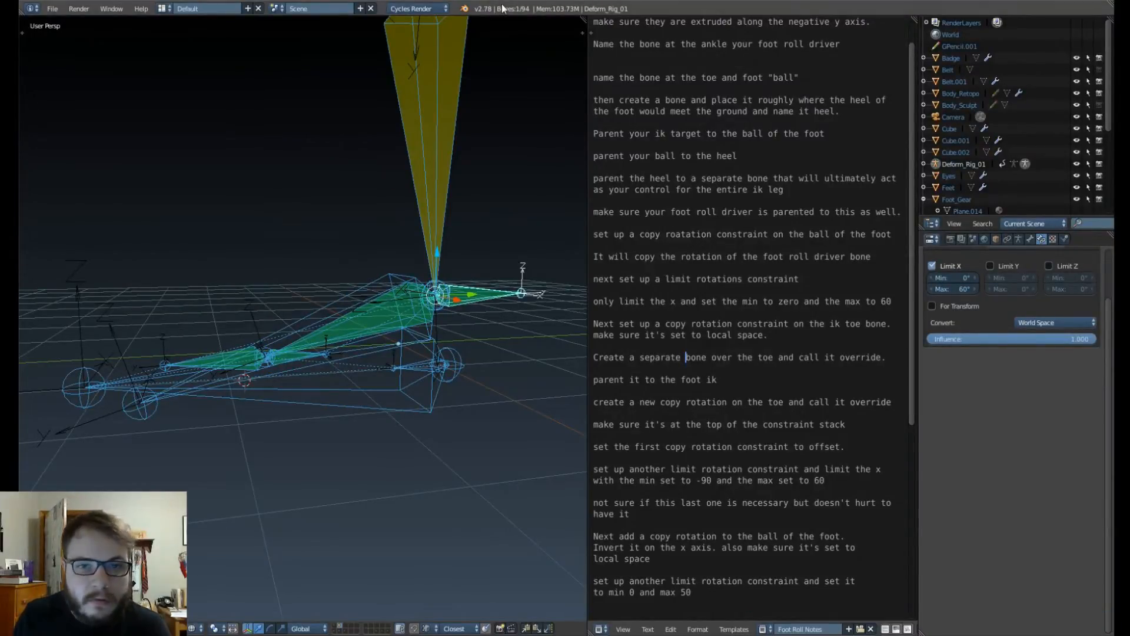
Step: Select the IK toe bone to show its constraints and widen the notes area beside the 3D view
scroll(426, 450, up, 2)
scroll(426, 450, down, 2)
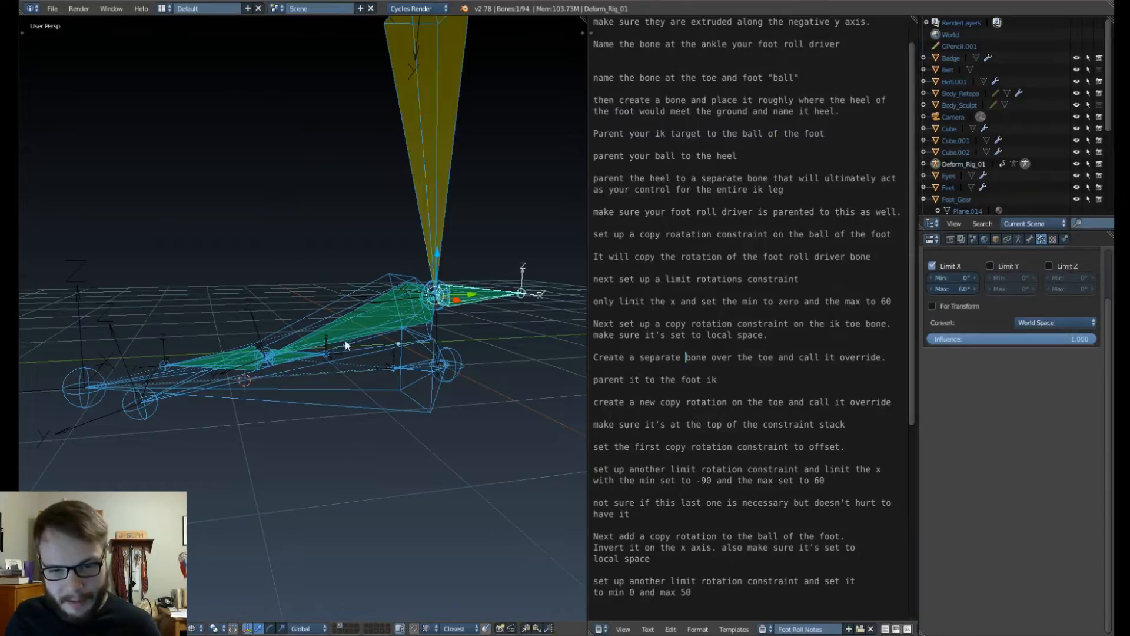
shift+middle_drag(345, 340, 325, 362)
right_click(269, 333)
right_click(250, 341)
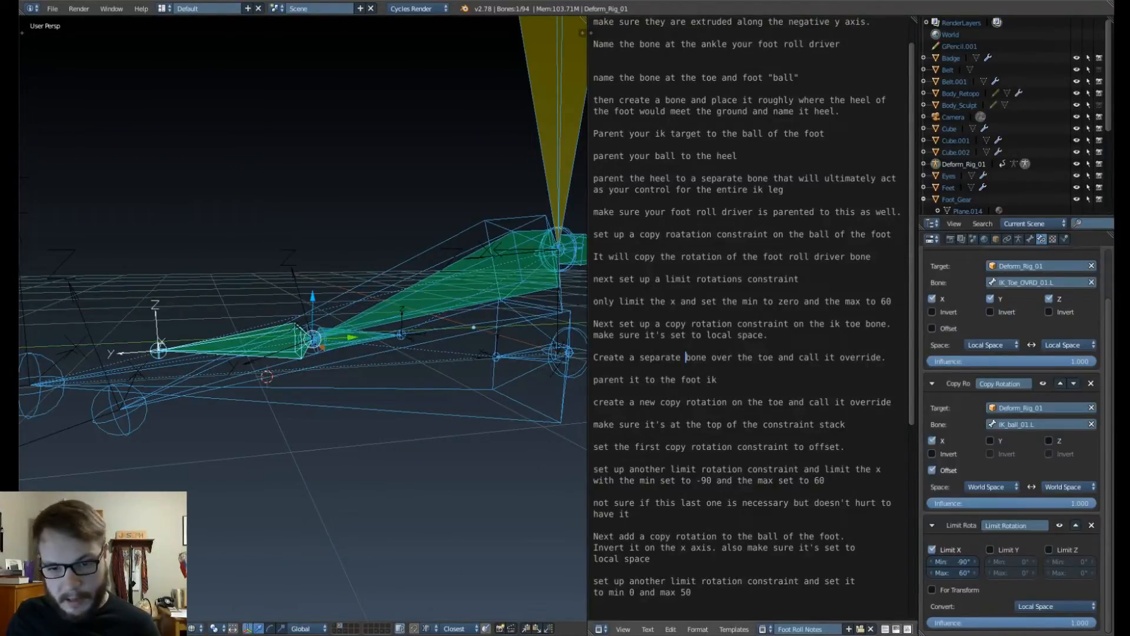
right_click(589, 344)
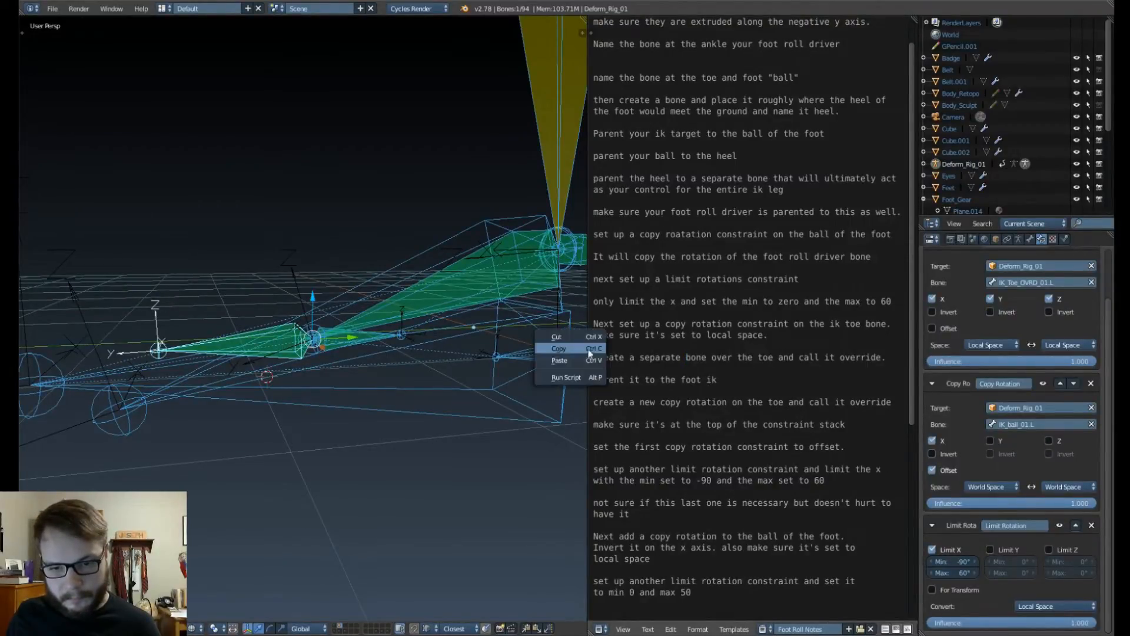
click(605, 268)
drag(586, 273, 548, 274)
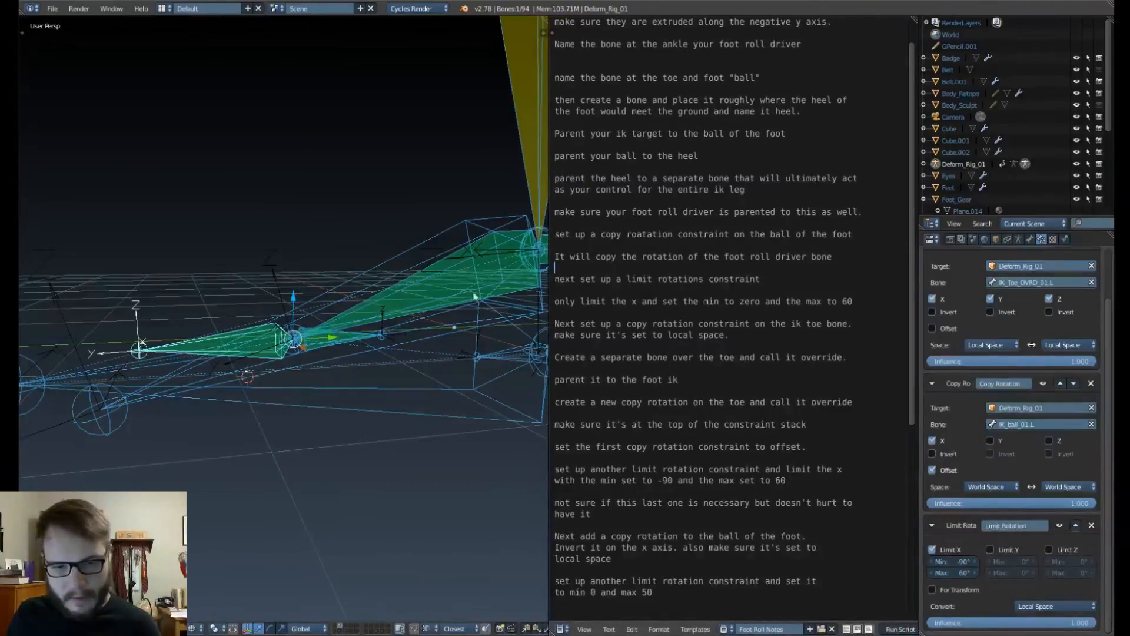
shift+middle_drag(282, 358, 258, 352)
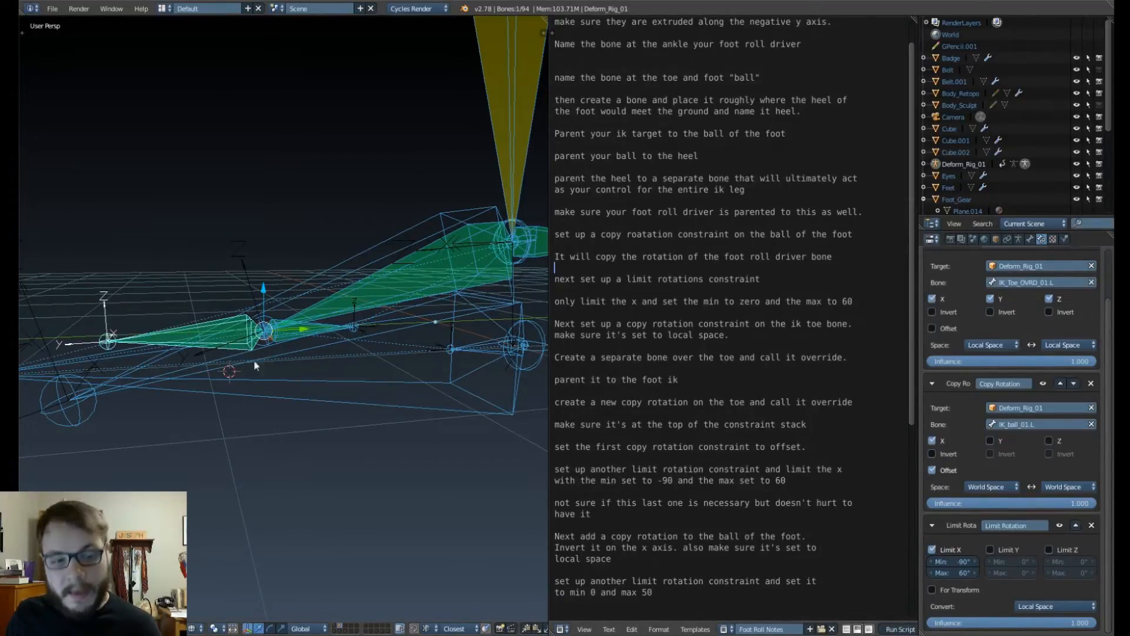
Step: Move the IK leg control bone briefly to test how the foot and toe bones follow, and cancel the move
right_click(367, 407)
key(g)
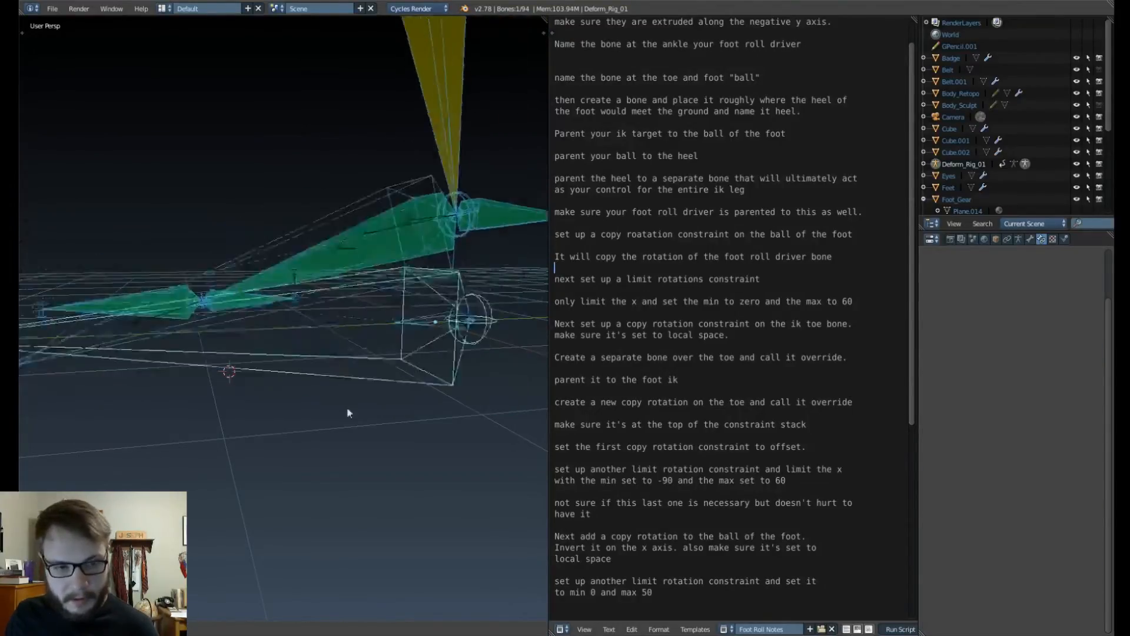
right_click(374, 381)
Step: Set both spaces of the IK toe bone's Copy Rotation constraint targeting IK_ball_01.L to Local Space
right_click(228, 332)
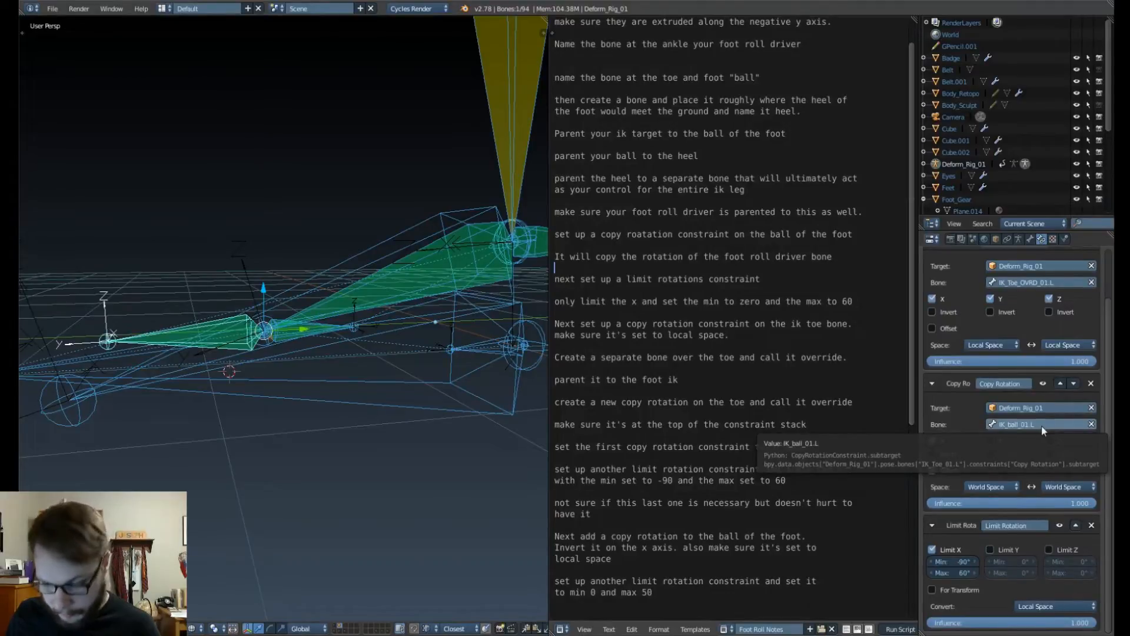
click(998, 490)
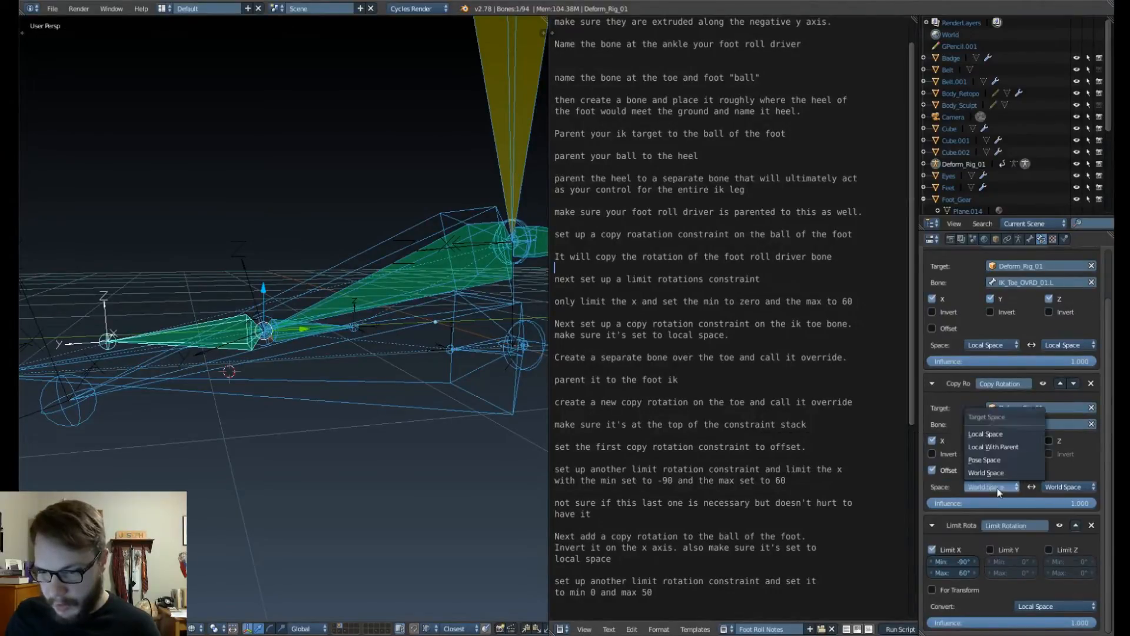
click(998, 435)
click(1068, 488)
click(1055, 435)
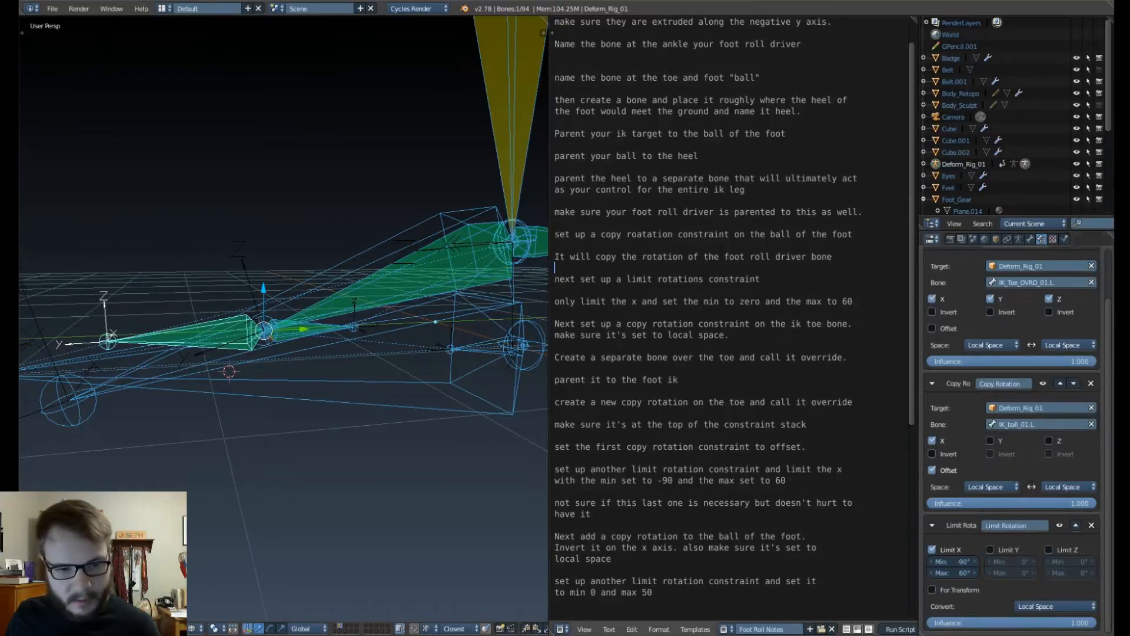
Step: Select the foot roll driver bone and rotate it briefly to test the foot roll
scroll(459, 300, down, 2)
shift+middle_drag(480, 287, 464, 309)
right_click(464, 288)
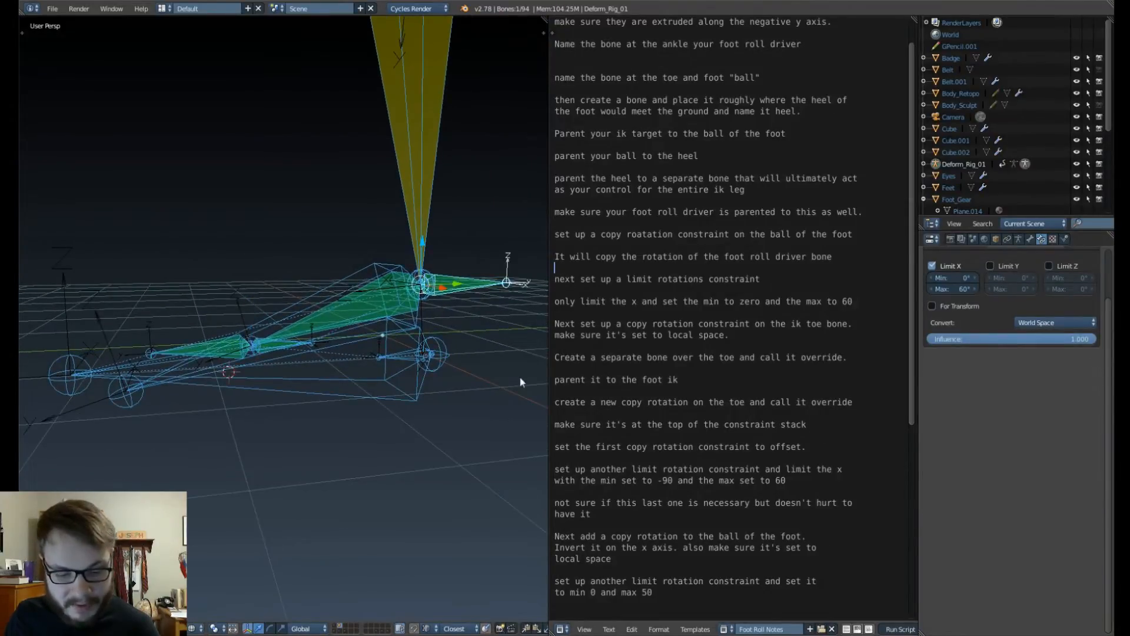
key(r)
right_click(501, 371)
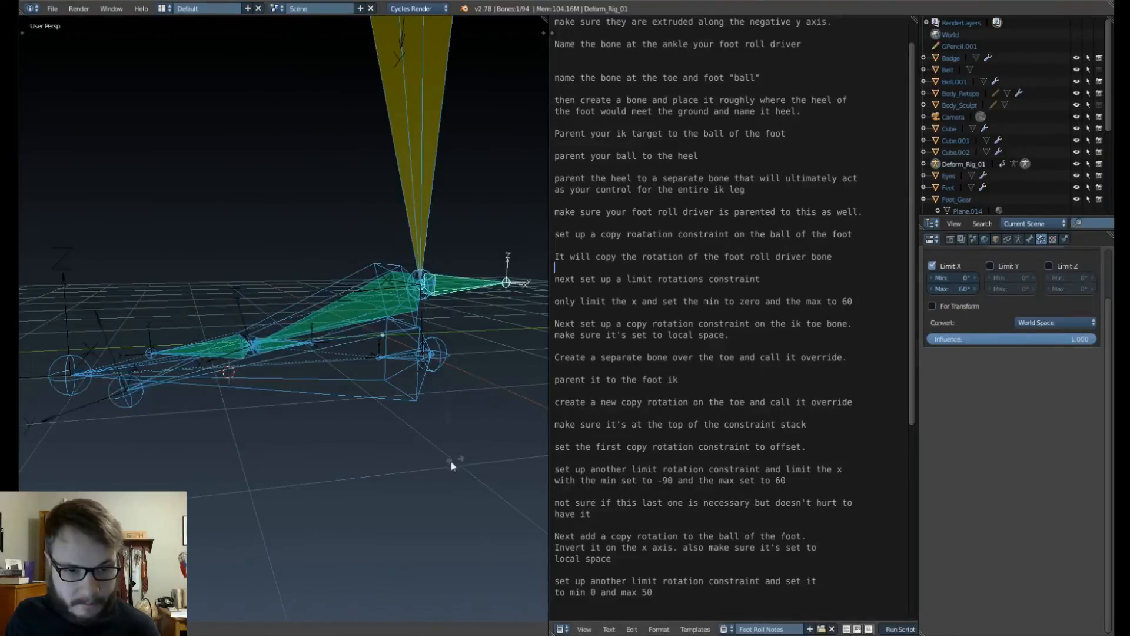
key(r)
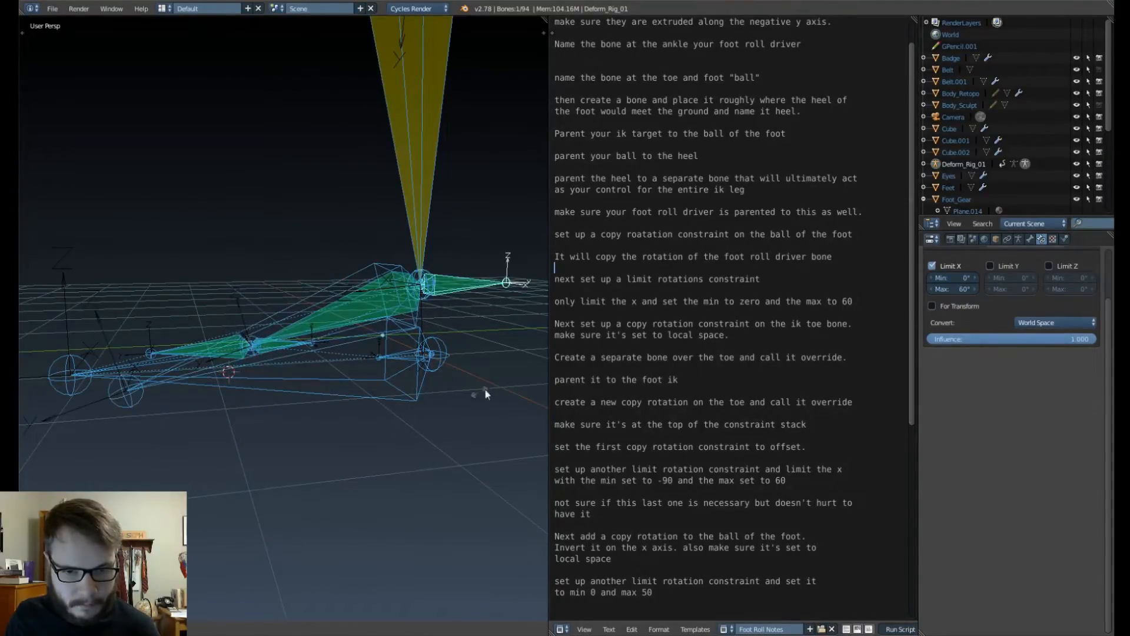
click(482, 292)
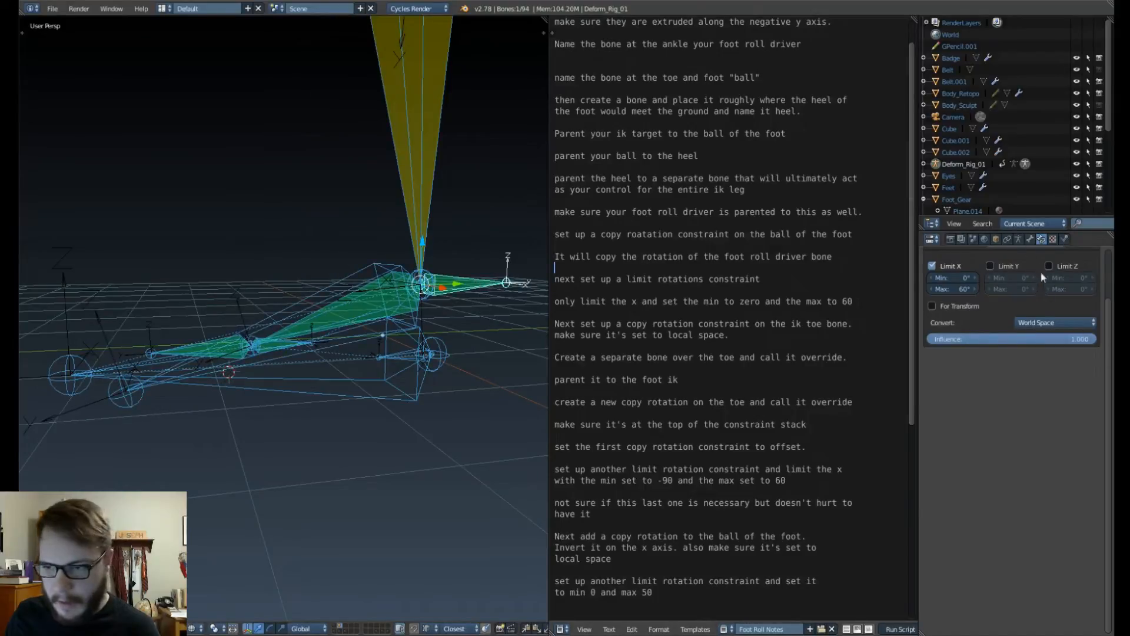
Step: Set the minimum X angle of the foot roll driver's Limit Rotation constraint to -90°
scroll(1042, 276, up, 3)
drag(966, 335, 960, 336)
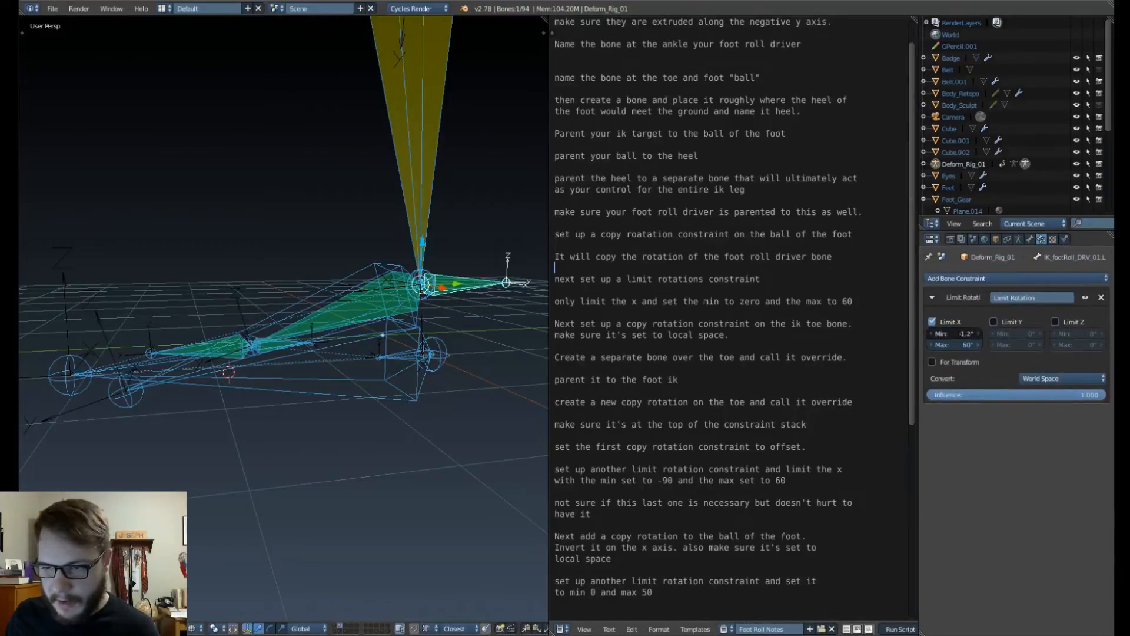
click(964, 334)
text(-9)
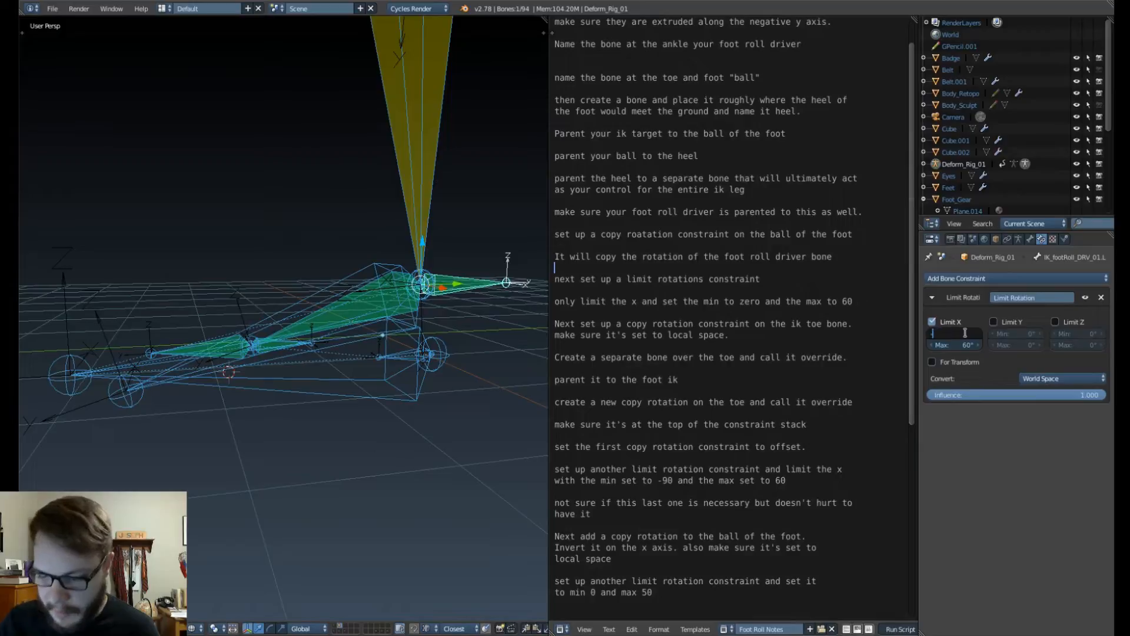
text(0)
key(Return)
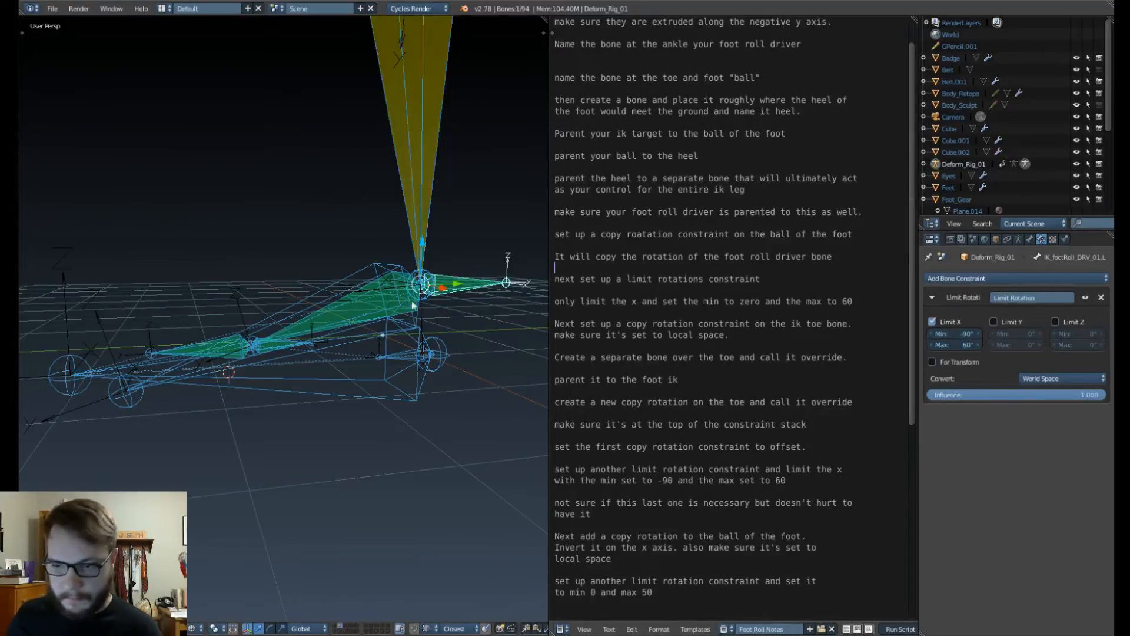
Step: Rotate the foot roll driver bone to test its new limit, and review the IK toe bone's constraints
click(475, 289)
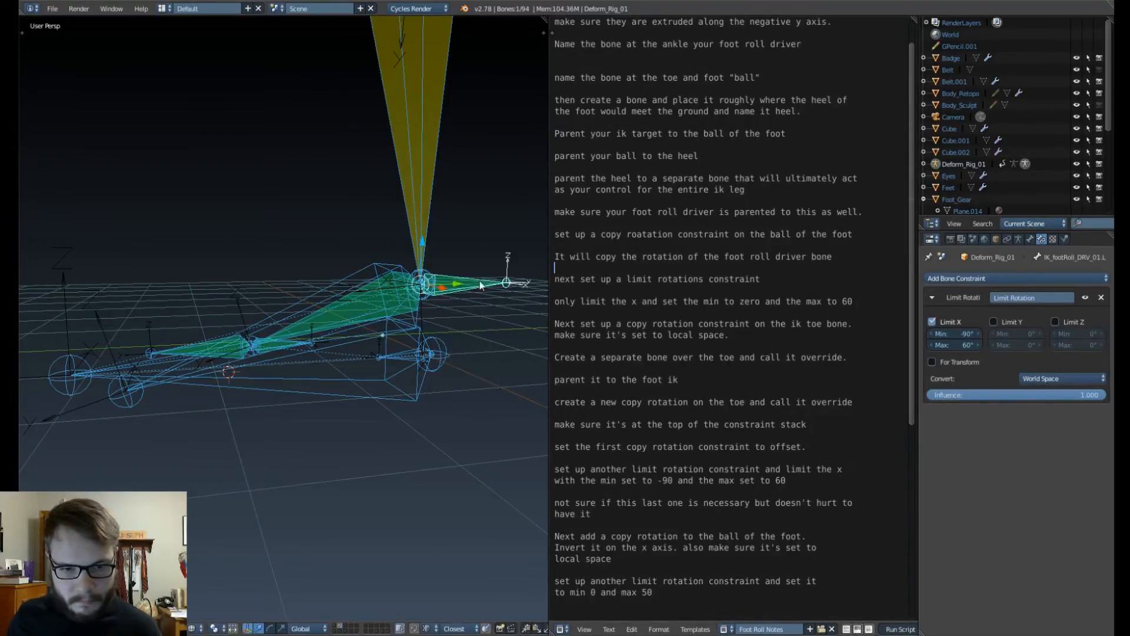
key(r)
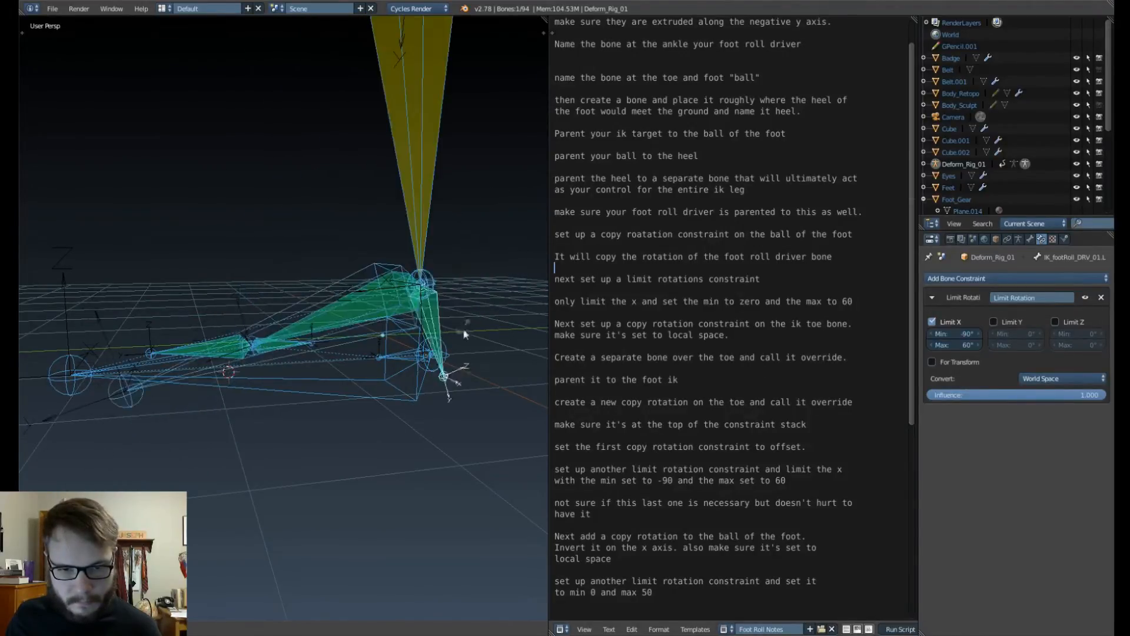
click(495, 294)
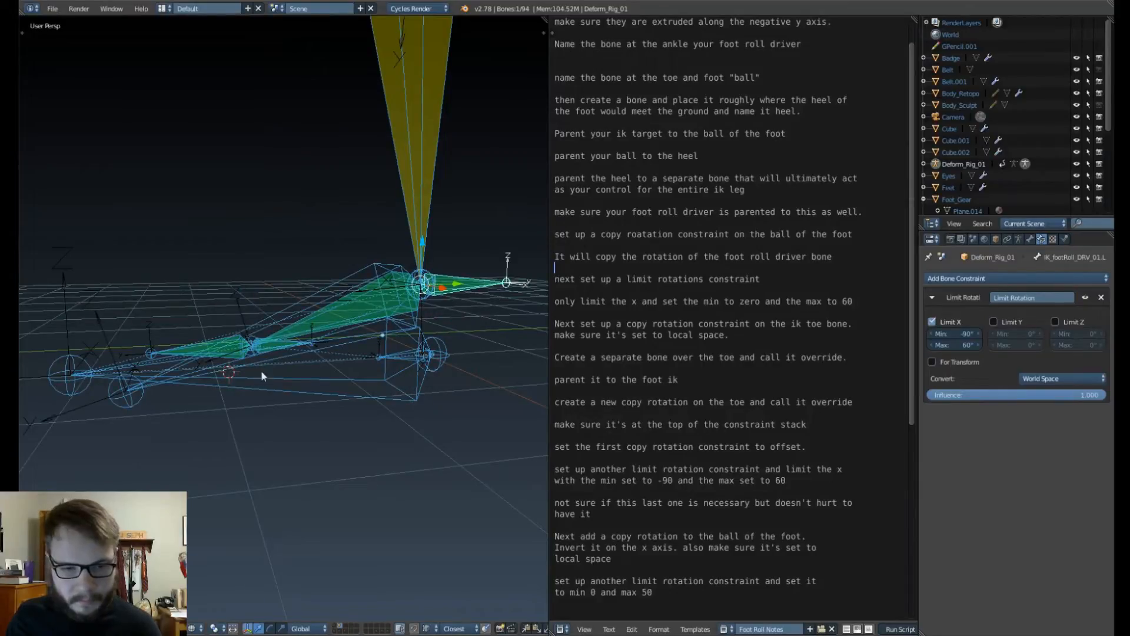
right_click(238, 345)
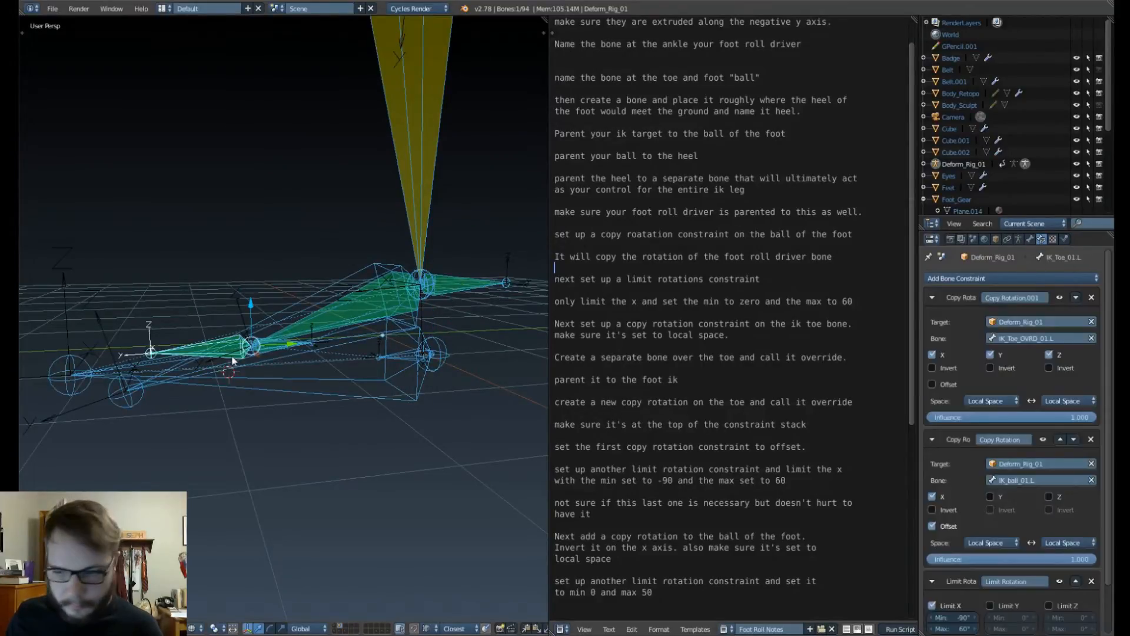
scroll(979, 499, down, 2)
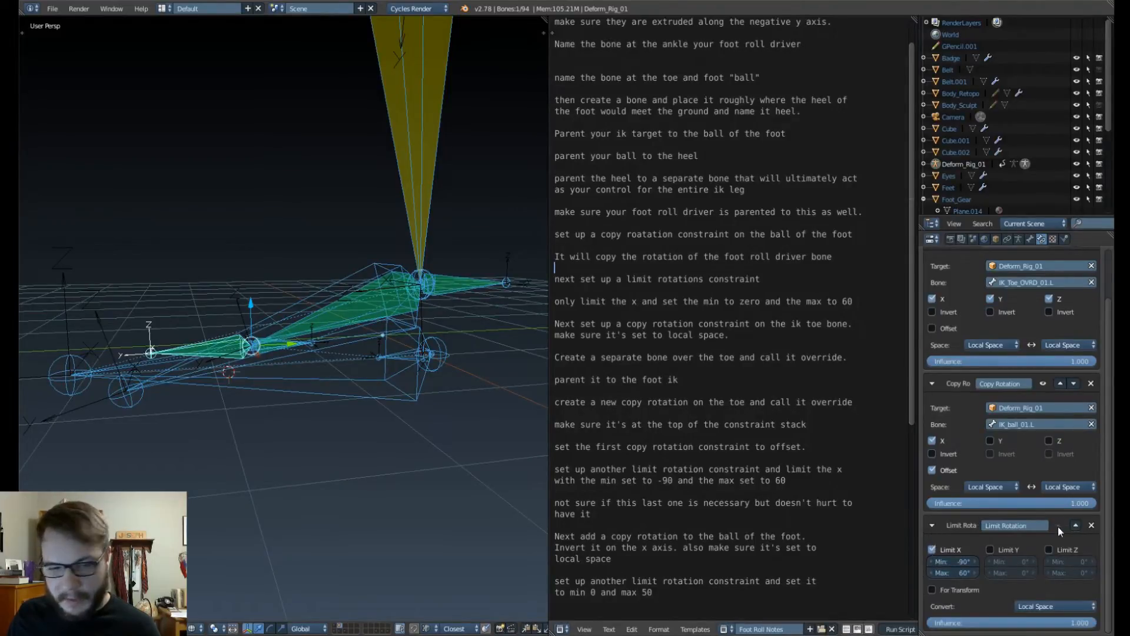
Step: Test-rotate the toe override bone while the foot roll driver is rotated, and clear the driver's rotation
right_click(488, 289)
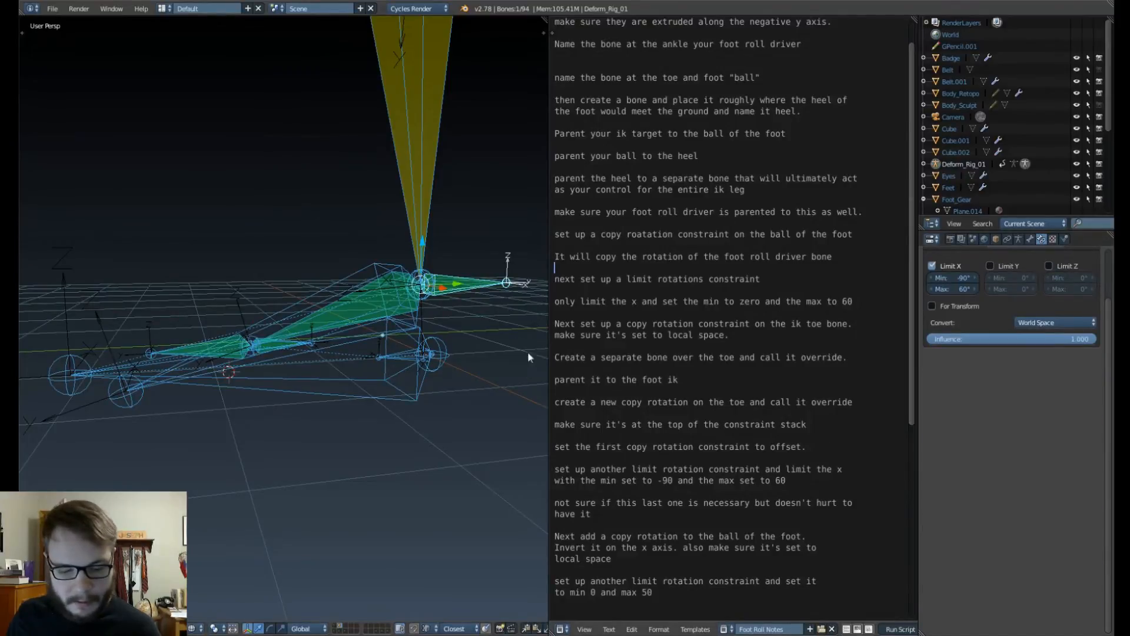
key(r)
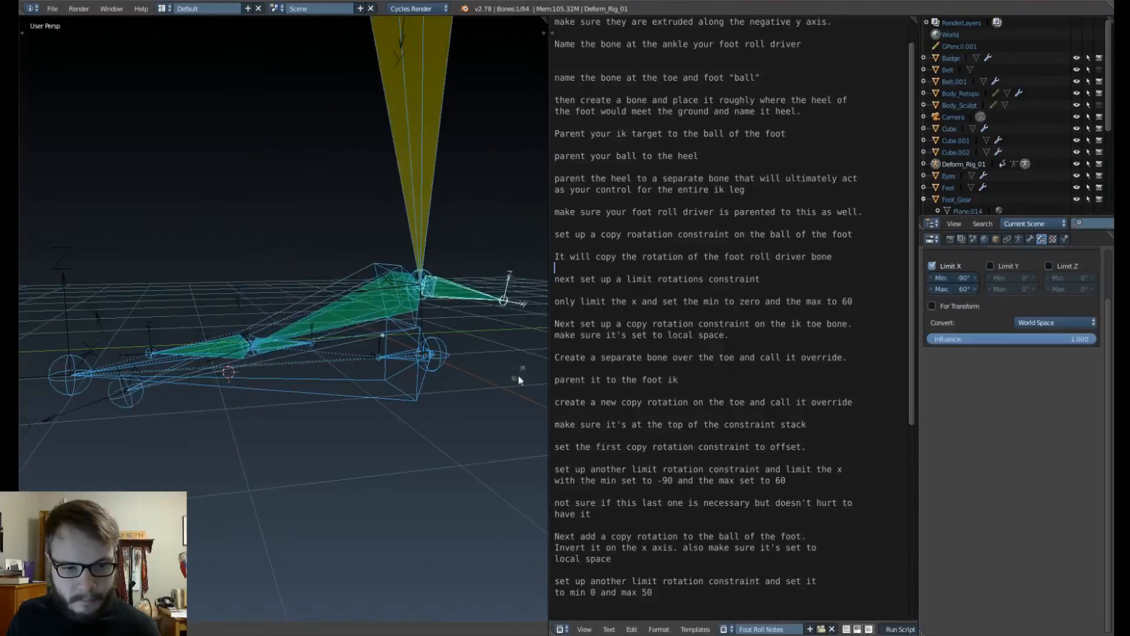
click(505, 288)
right_click(218, 340)
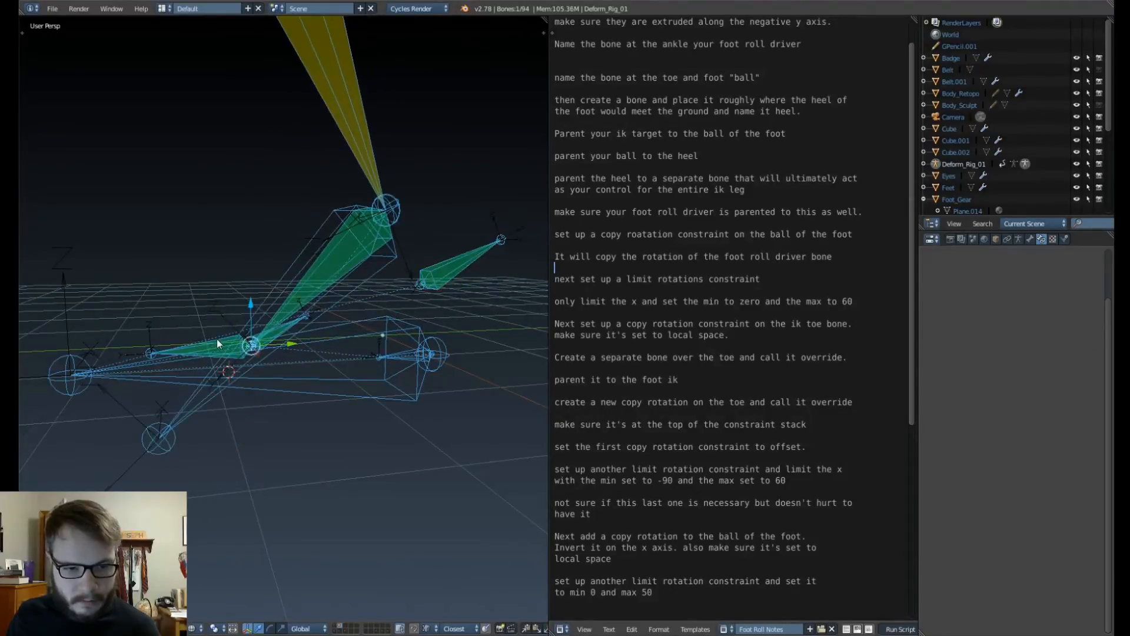
key(r)
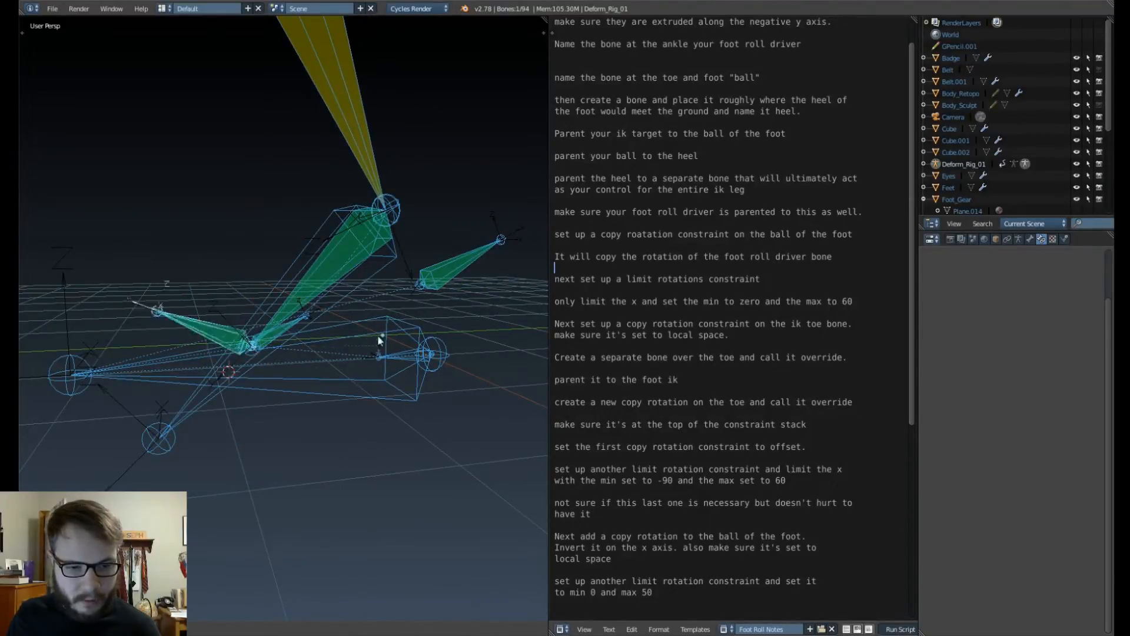
right_click(457, 388)
right_click(453, 263)
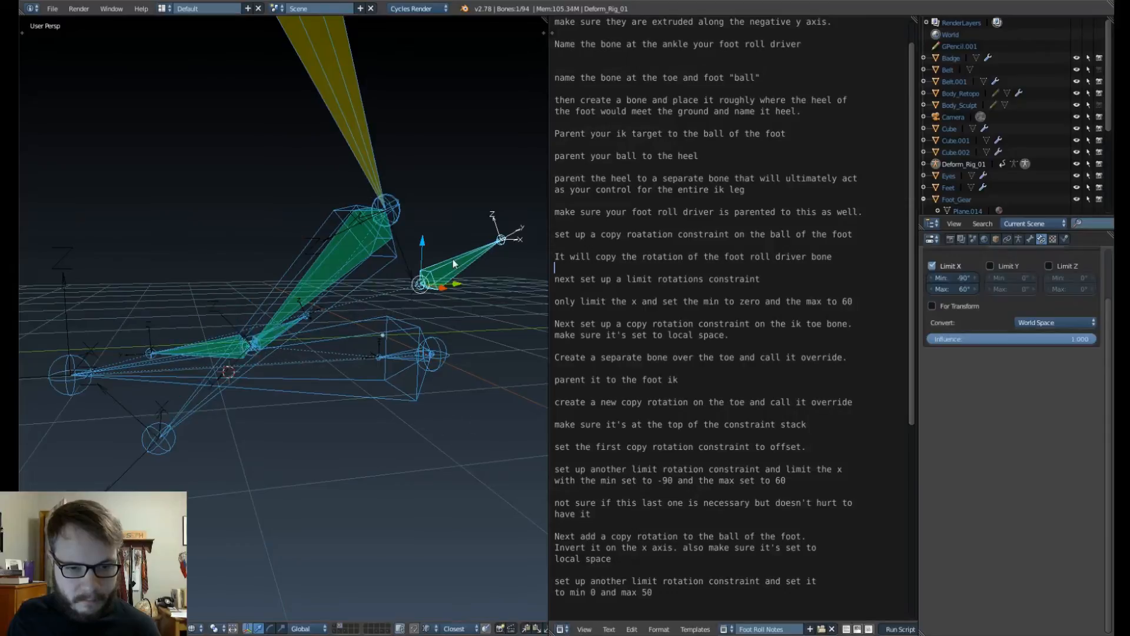
key(alt+r)
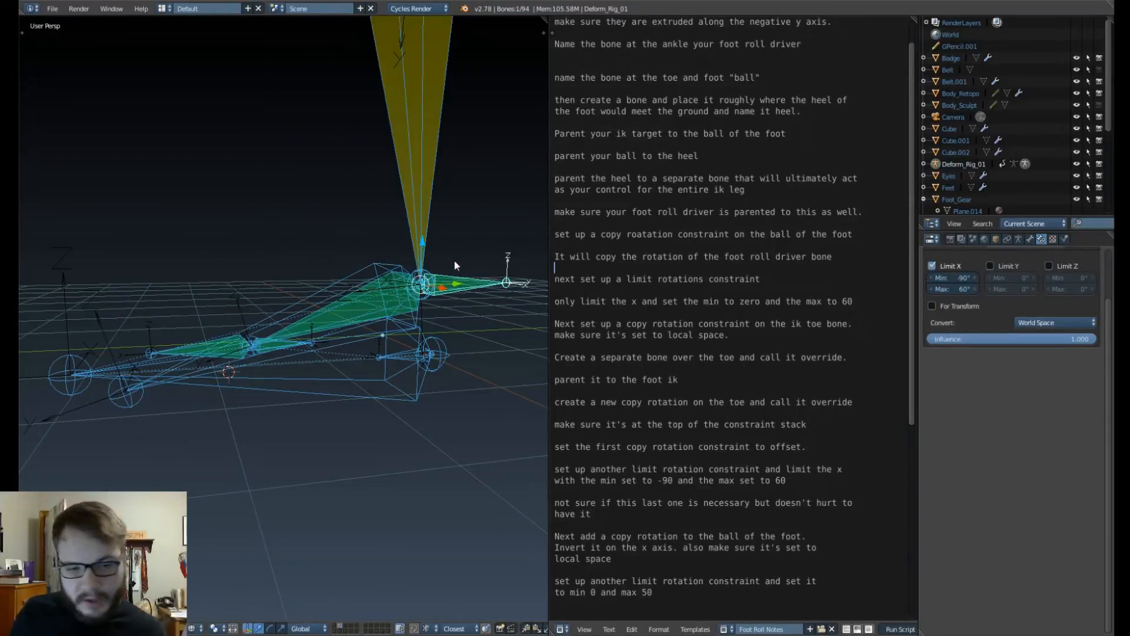
Step: Try World Space for the IK toe bone's Limit Rotation constraint and test it by rotating the toe override bone
right_click(211, 346)
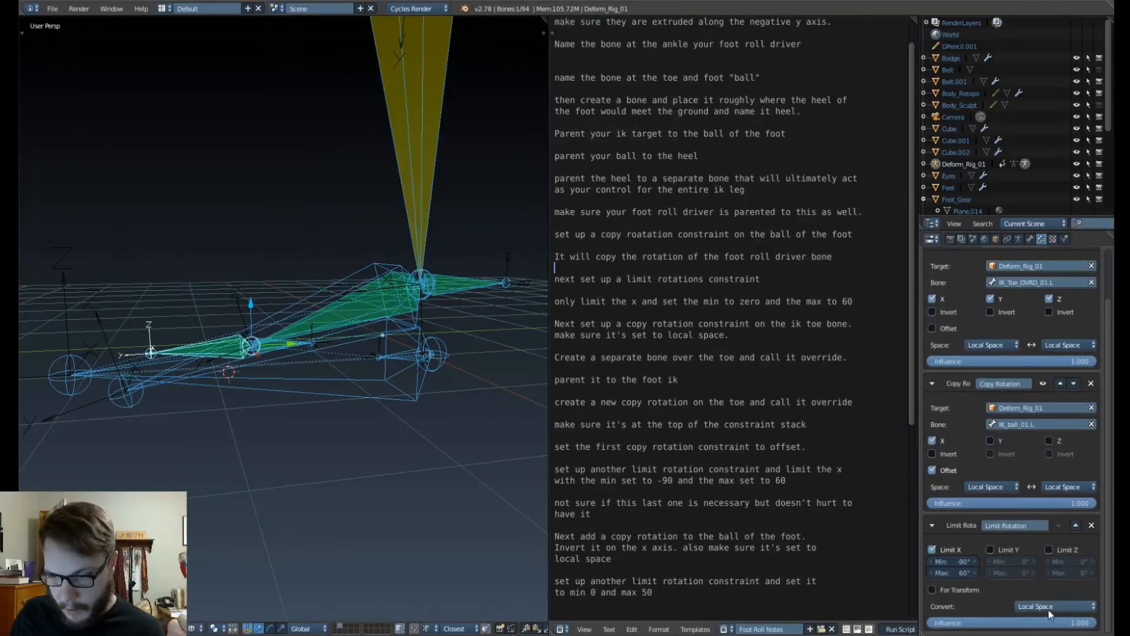
click(1048, 610)
click(1045, 594)
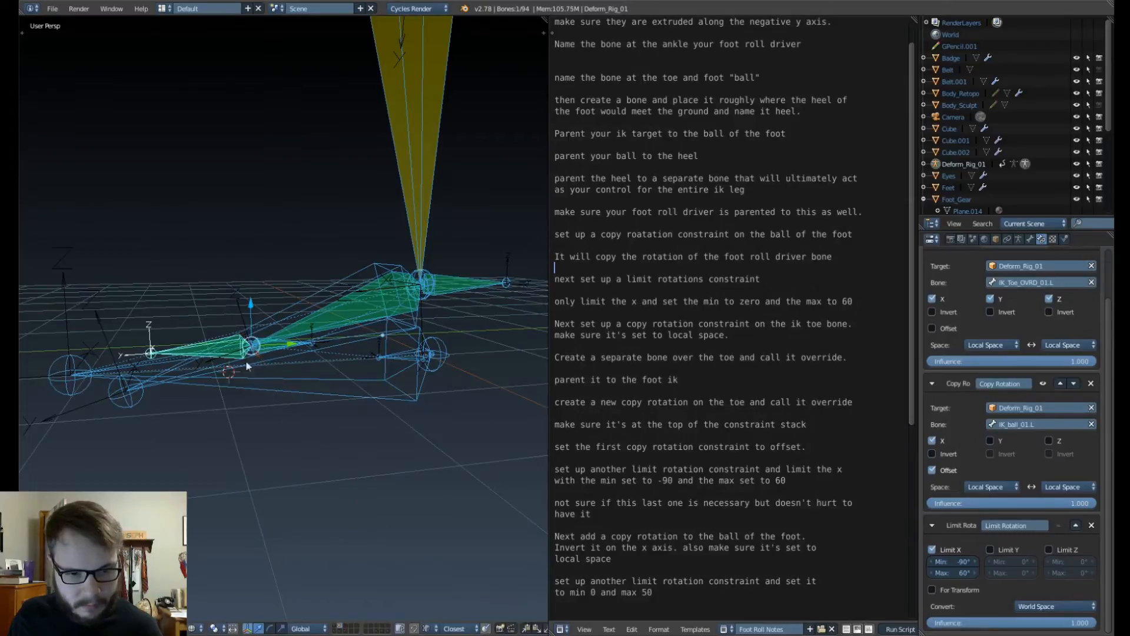
right_click(280, 347)
key(r)
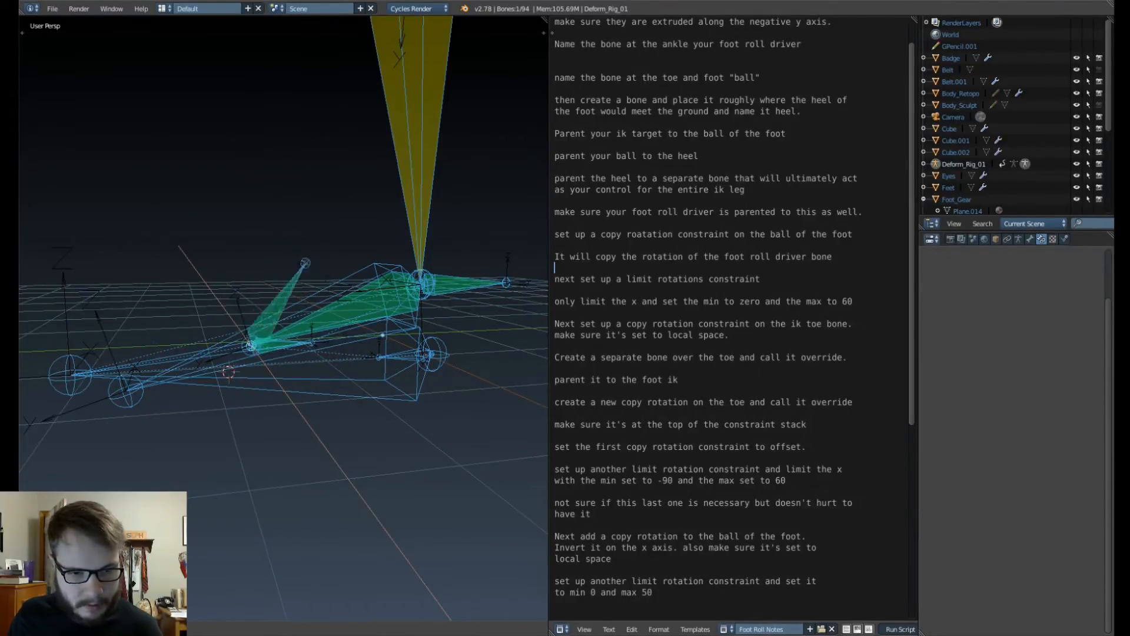
click(96, 355)
Step: Set the IK toe bone's Limit Rotation constraint back to Local Space
right_click(198, 346)
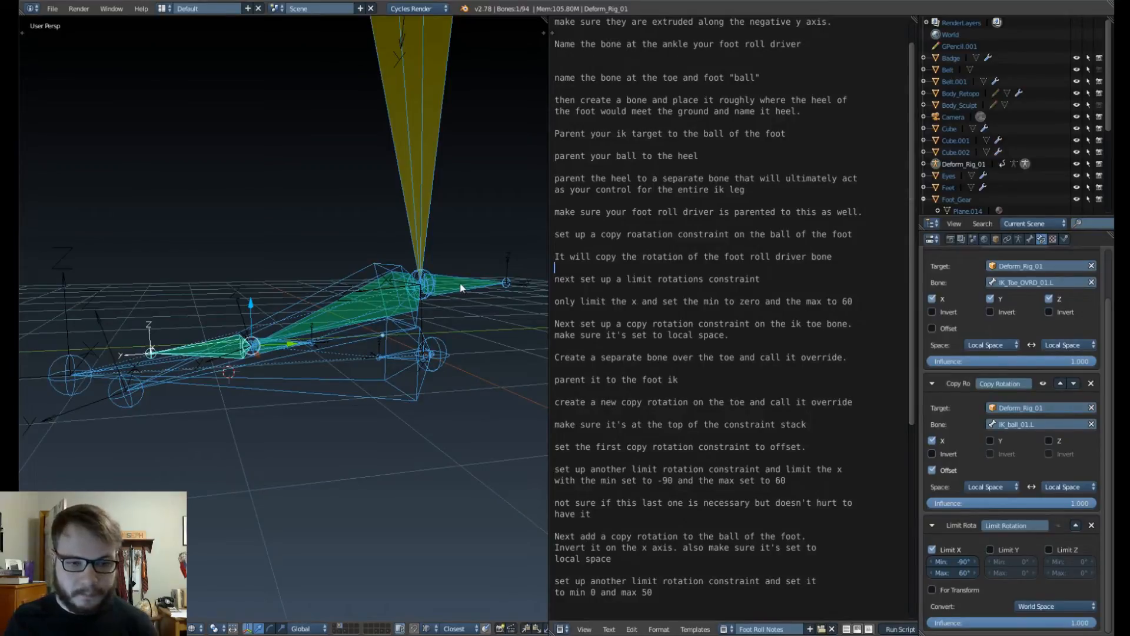
click(1041, 606)
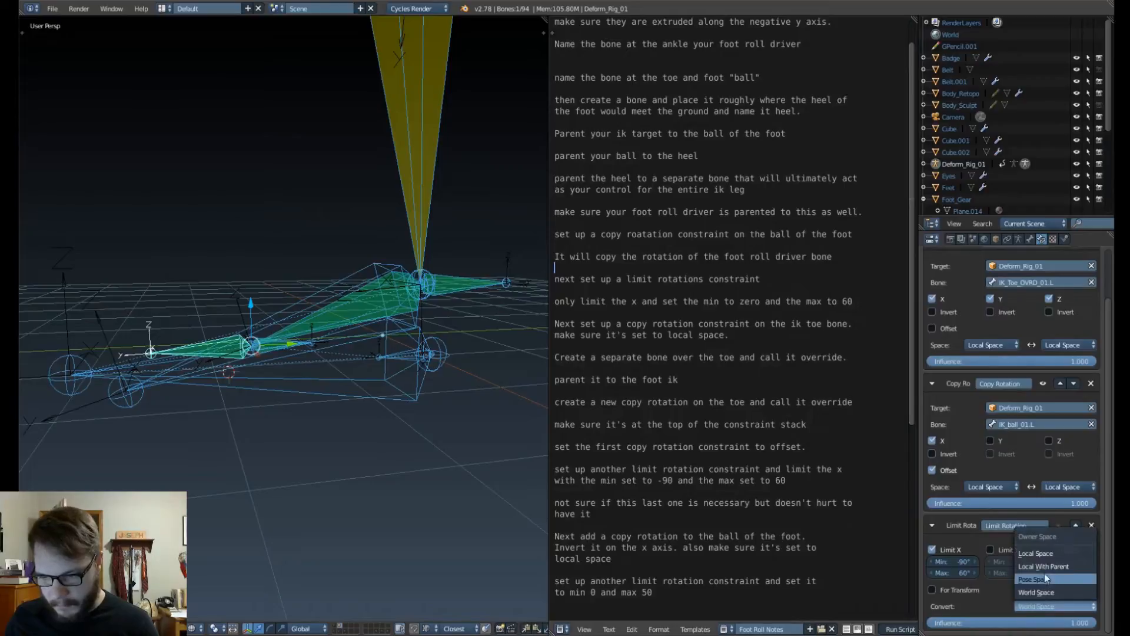
click(1044, 557)
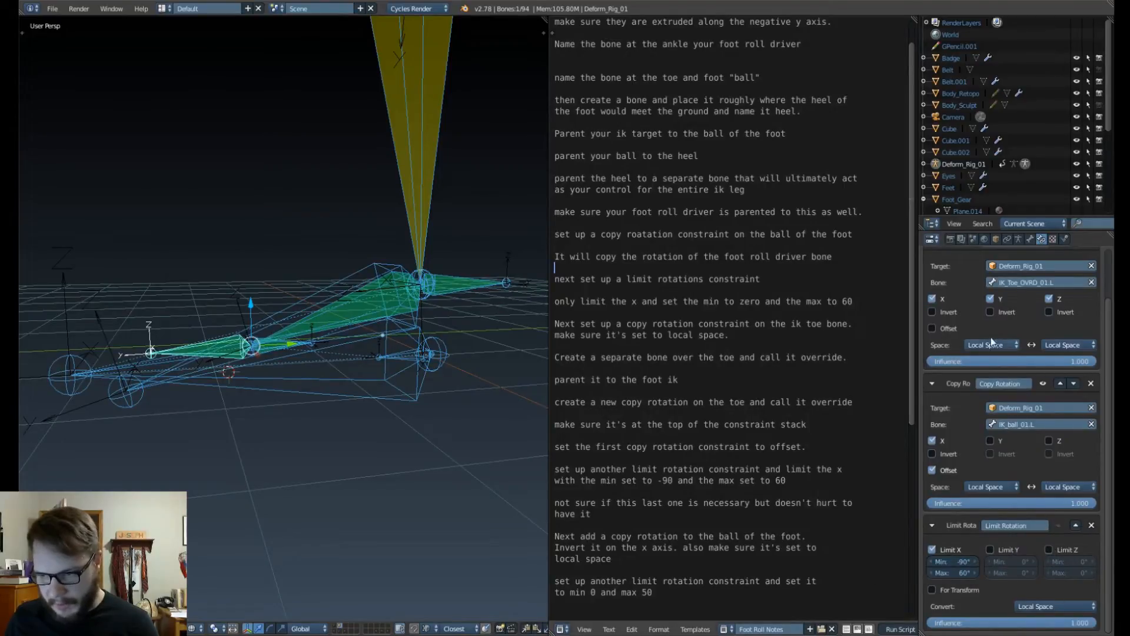
Step: Set both spaces of the ball bone's Copy Rotation constraint targeting the foot roll driver to Local Space
scroll(265, 333, down, 2)
scroll(266, 333, up, 3)
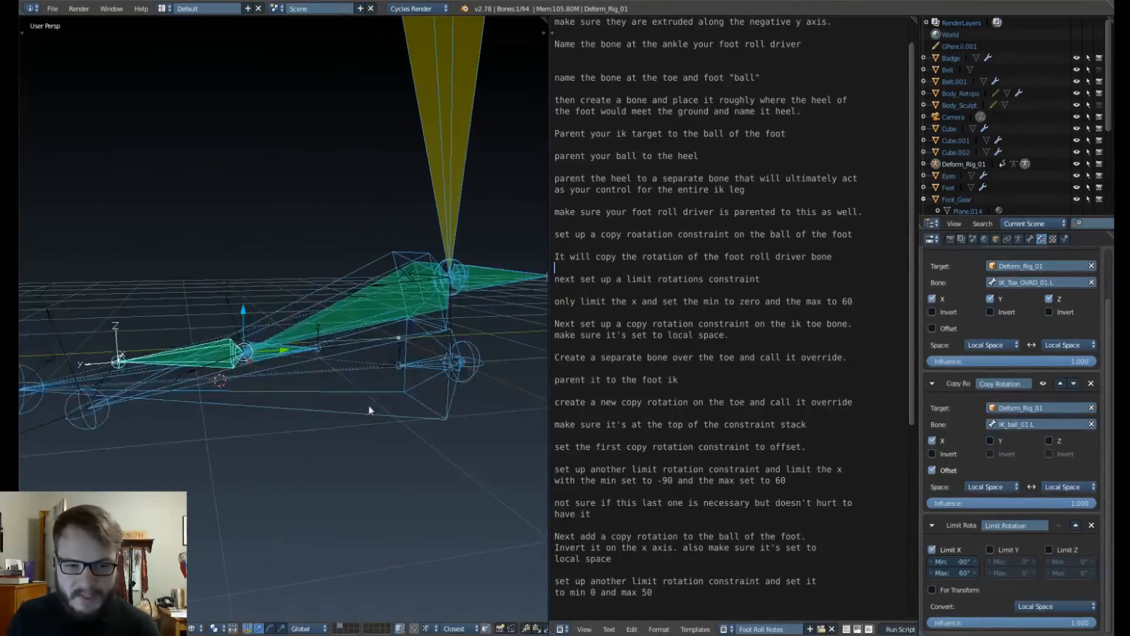
shift+middle_drag(370, 400, 302, 353)
right_click(491, 279)
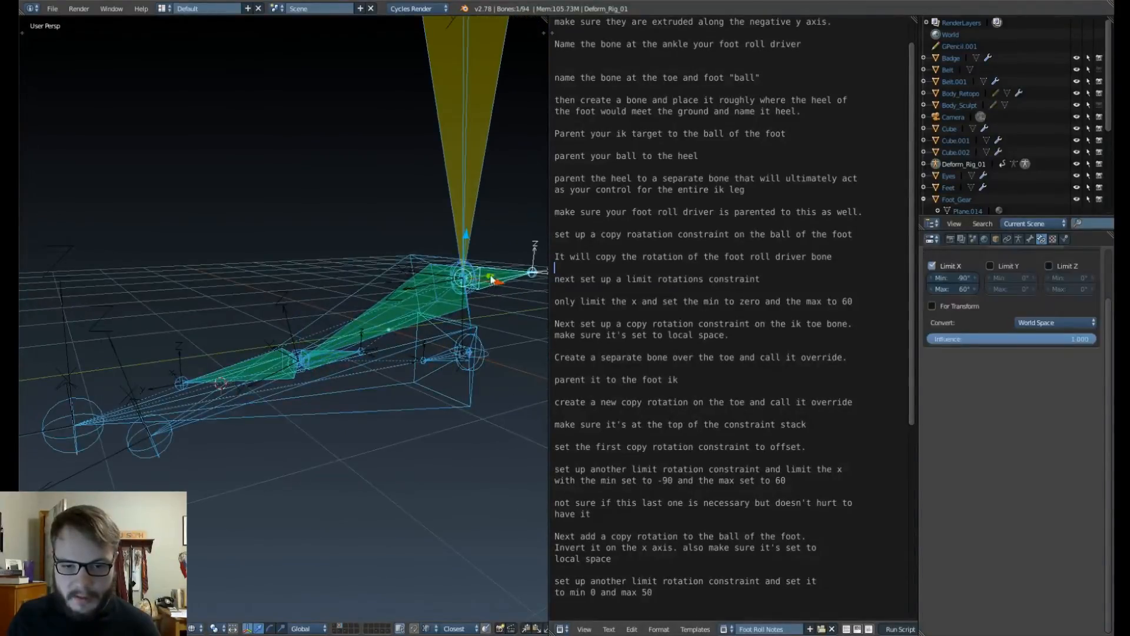
right_click(346, 353)
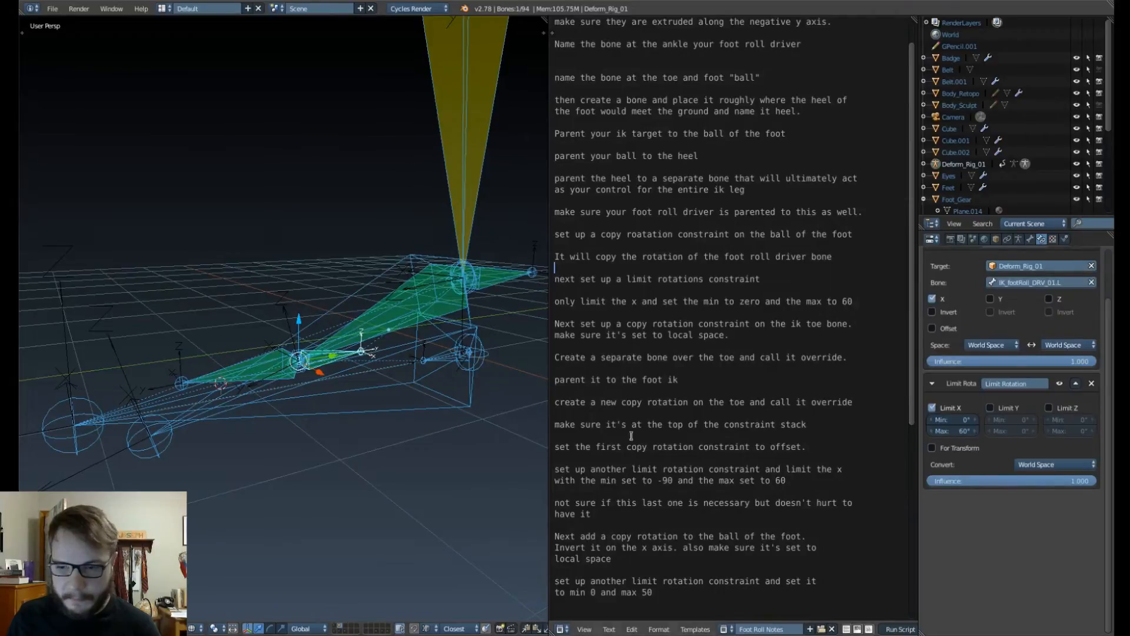
click(990, 345)
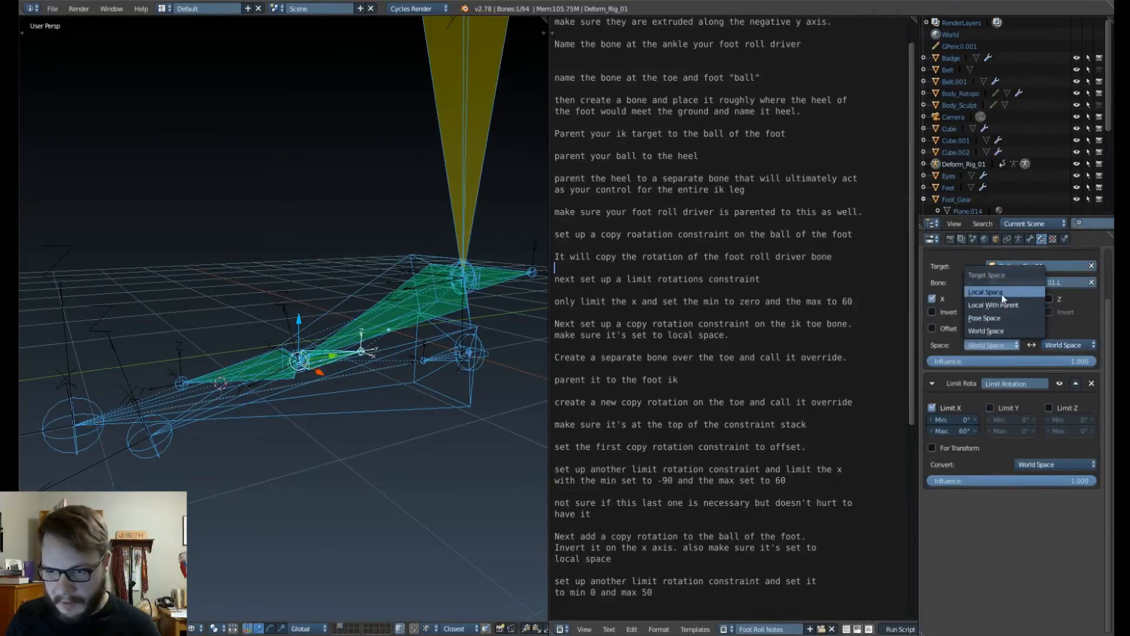
click(1004, 298)
click(1059, 346)
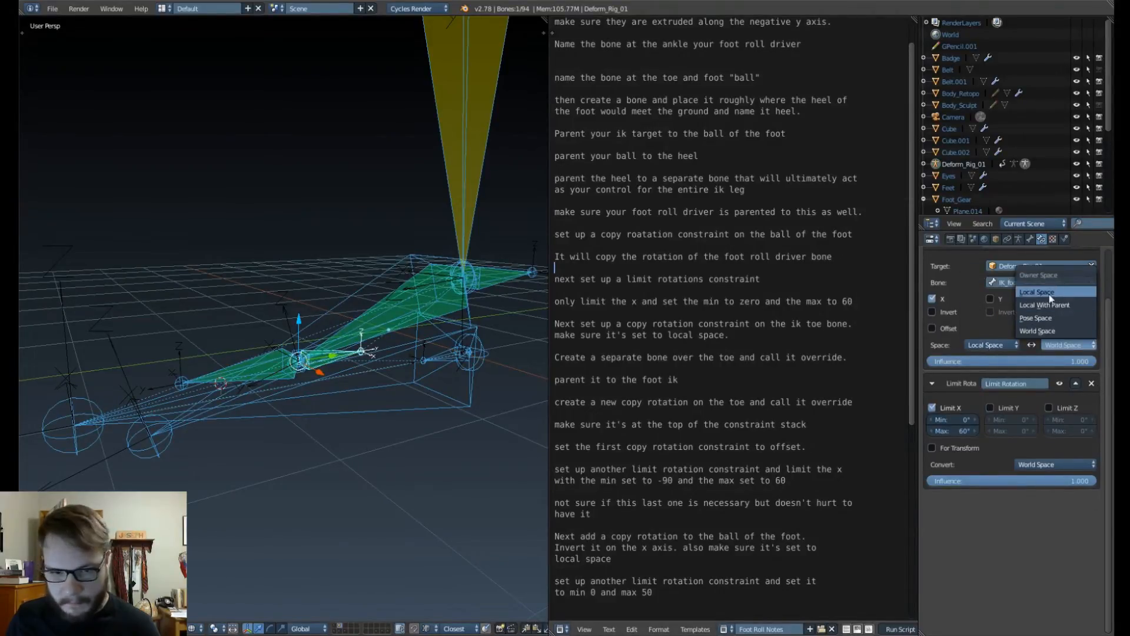
click(1051, 298)
Step: Rotate the foot roll driver bone to test how the ball bone follows in local space, and cancel the rotation
right_click(516, 280)
key(r)
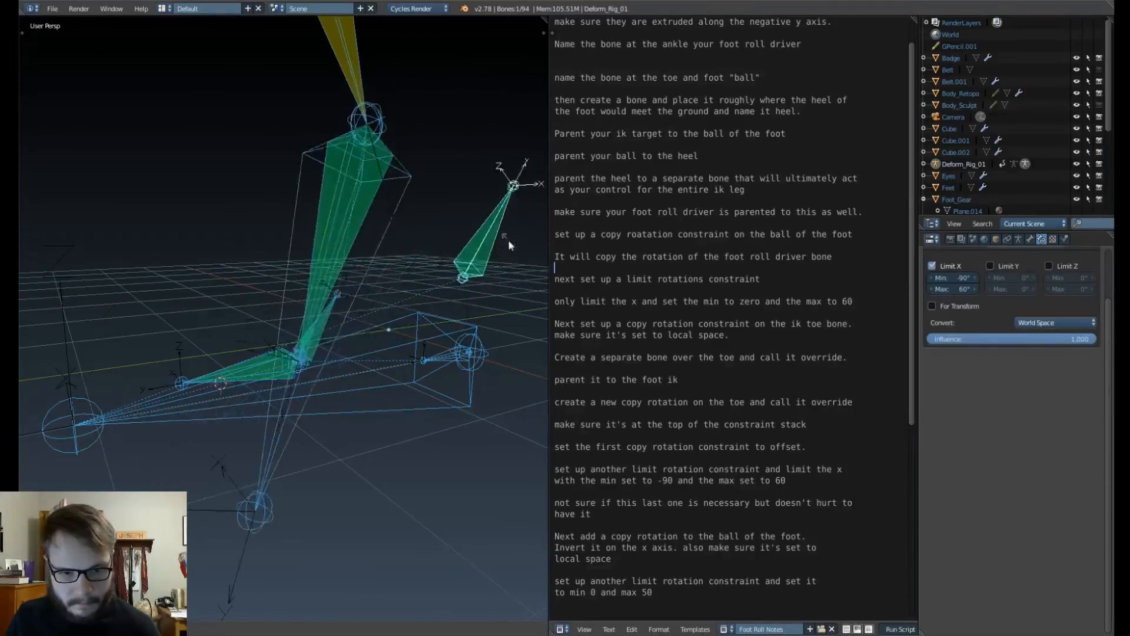
right_click(459, 324)
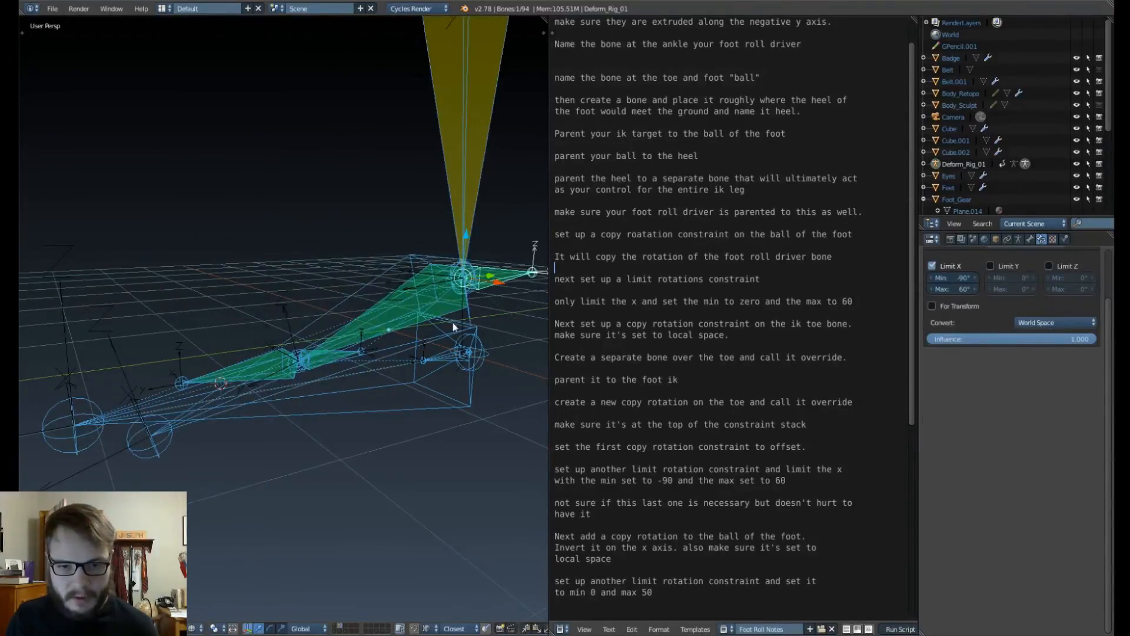
Step: Examine the IK toe bone's stack of Copy Rotation and Limit Rotation constraints
shift+middle_drag(422, 332, 372, 360)
right_click(189, 386)
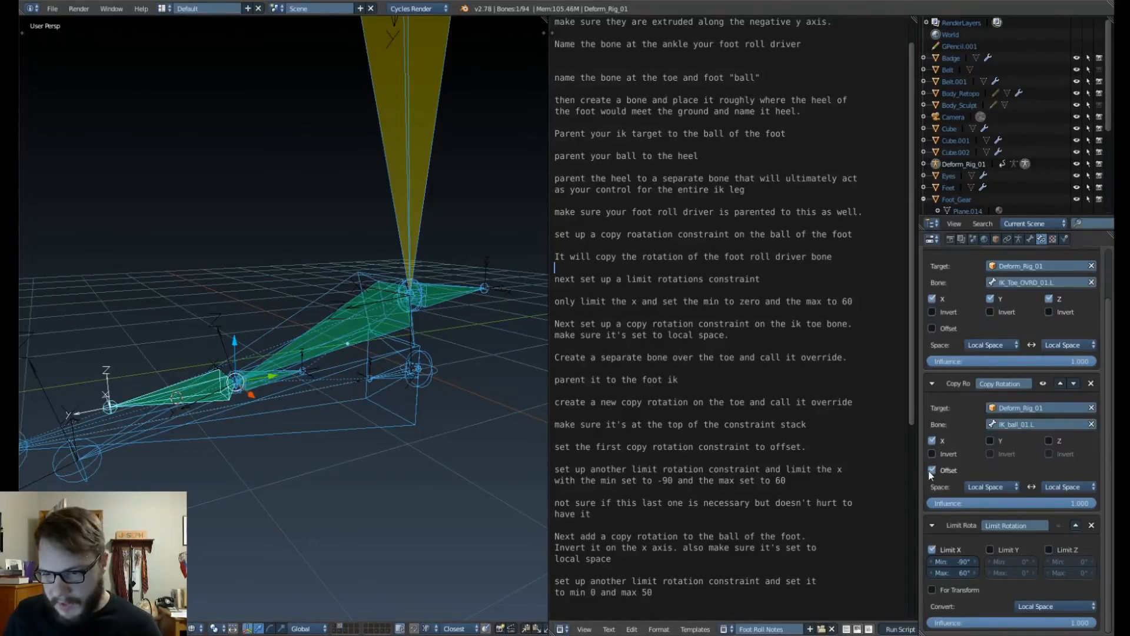
click(990, 440)
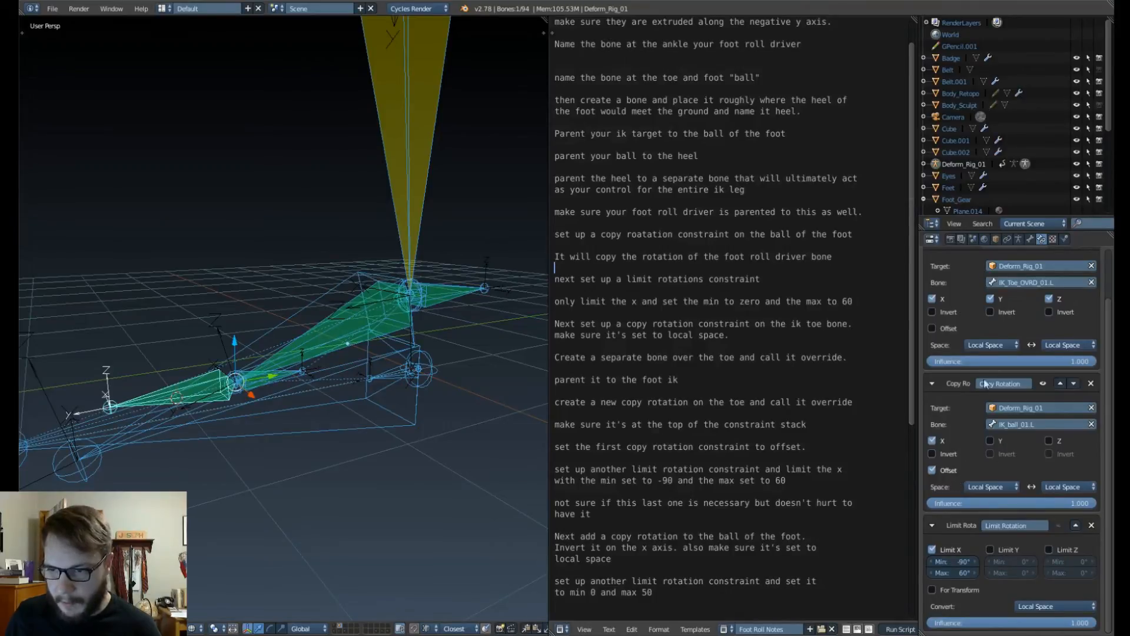
scroll(1053, 317, up, 2)
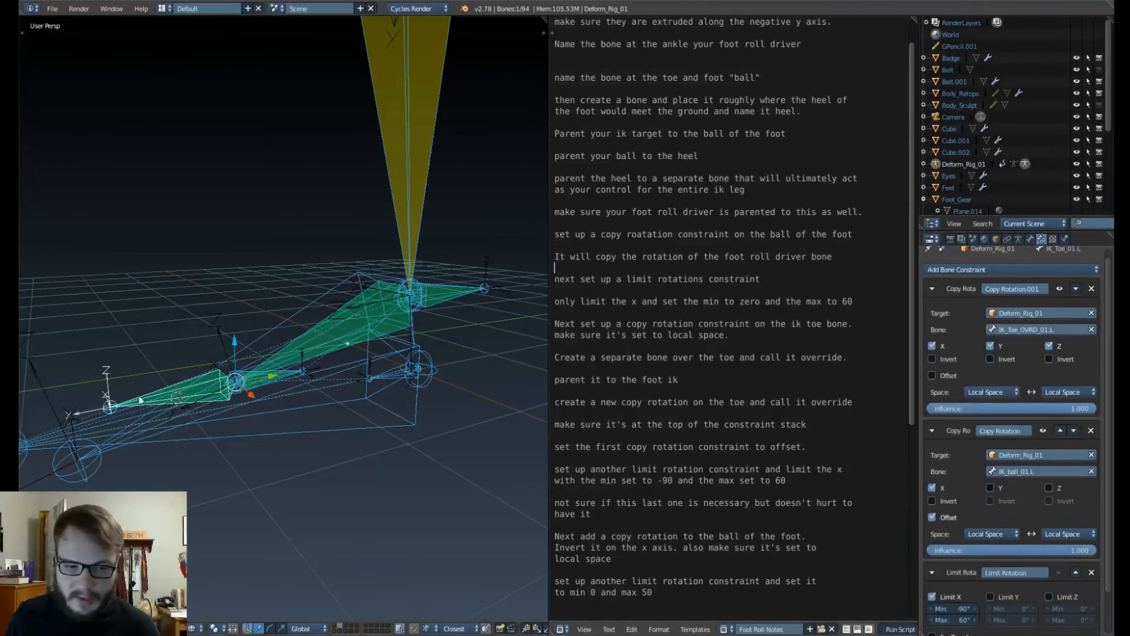
scroll(164, 393, down, 2)
scroll(166, 398, up, 3)
scroll(320, 394, down, 3)
middle_drag(320, 392, 405, 367)
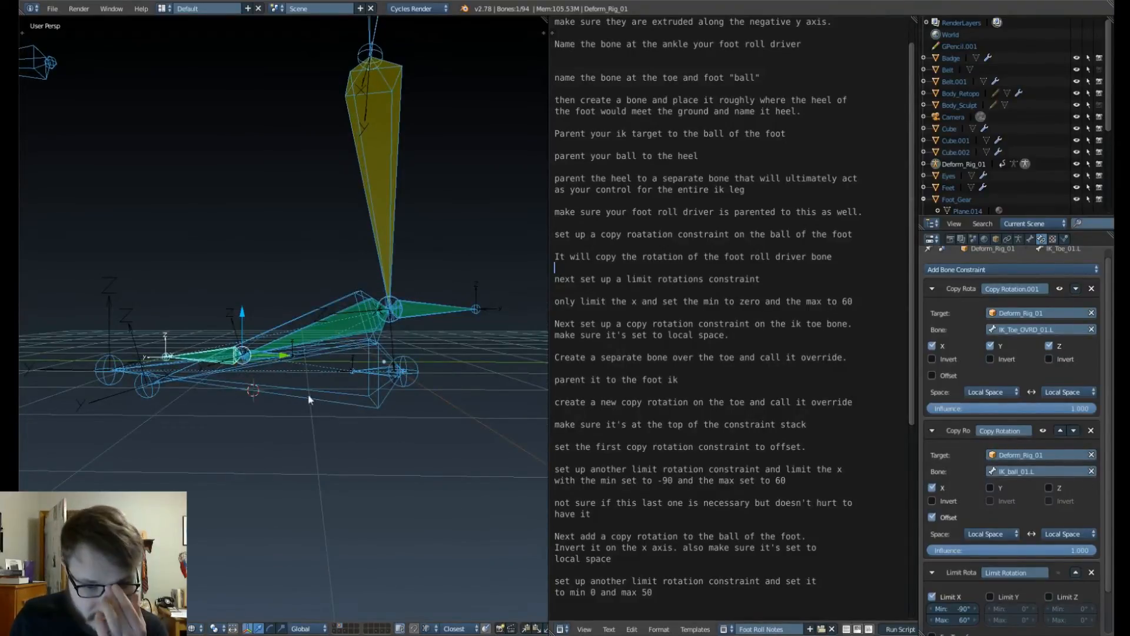
Step: Add a Copy Rotation constraint to the IK heel bone, targeting the foot roll driver bone
right_click(367, 372)
scroll(368, 372, up, 3)
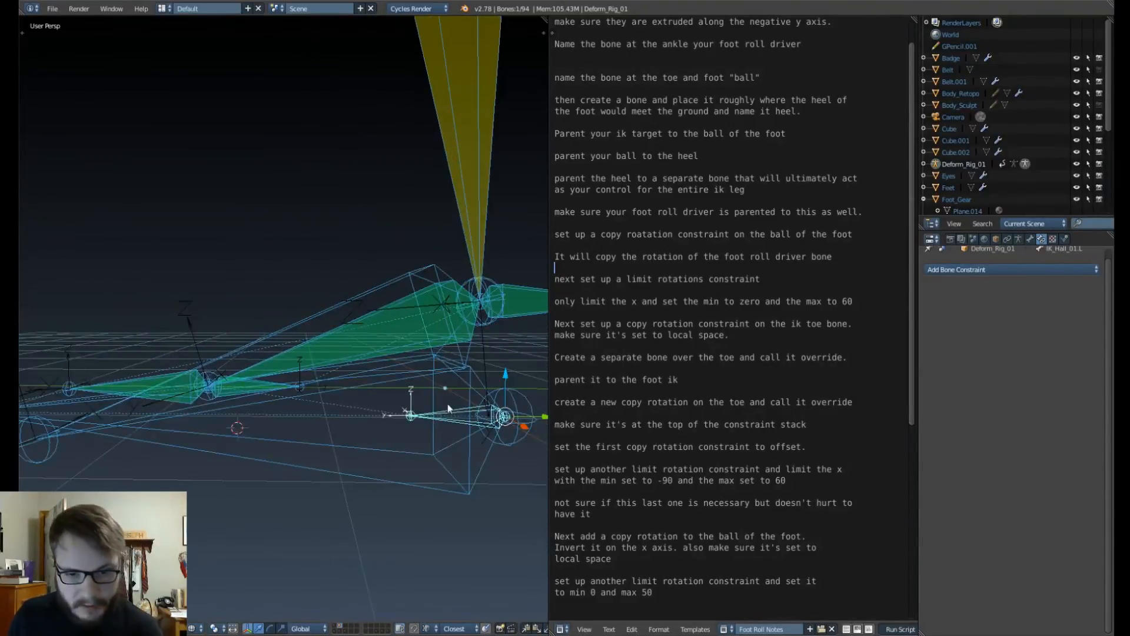
middle_drag(443, 399, 361, 383)
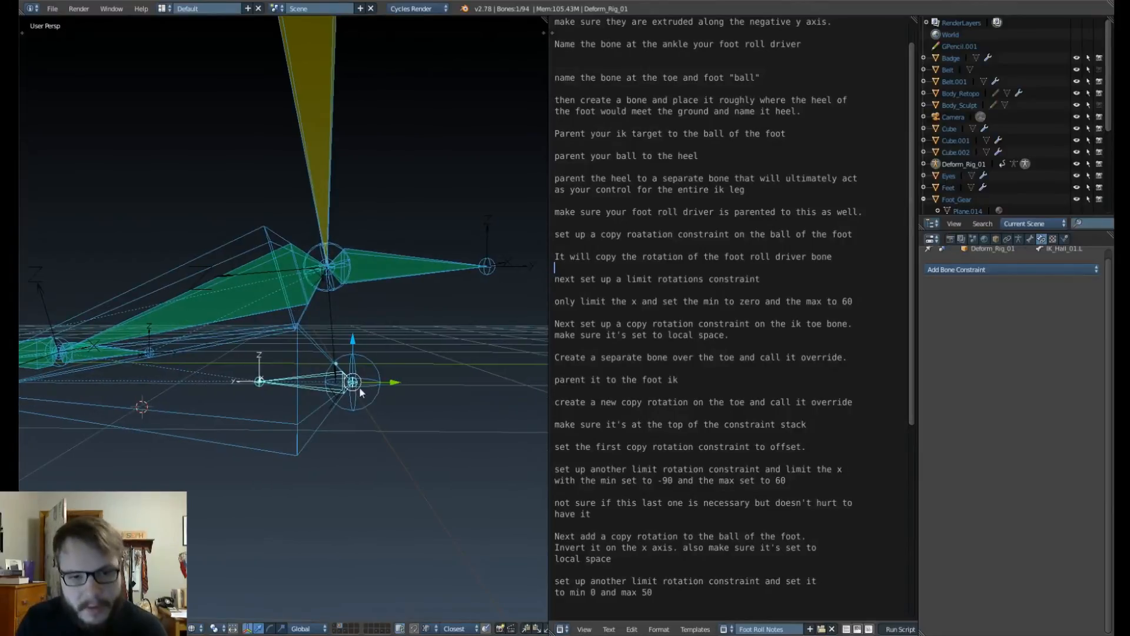
right_click(396, 277)
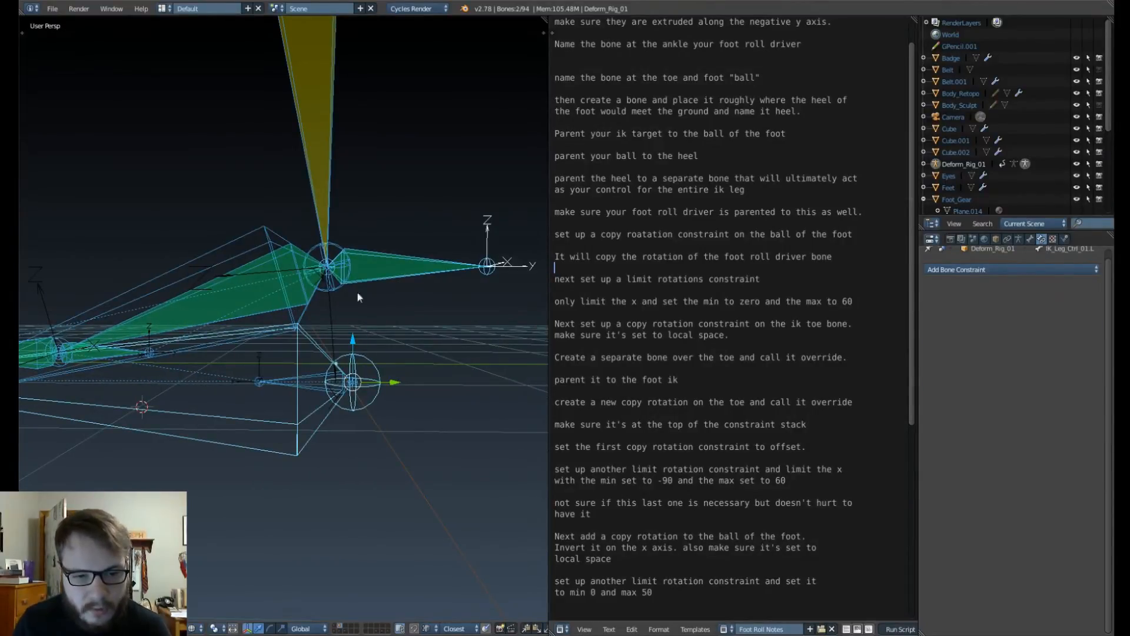
shift+right_click(306, 381)
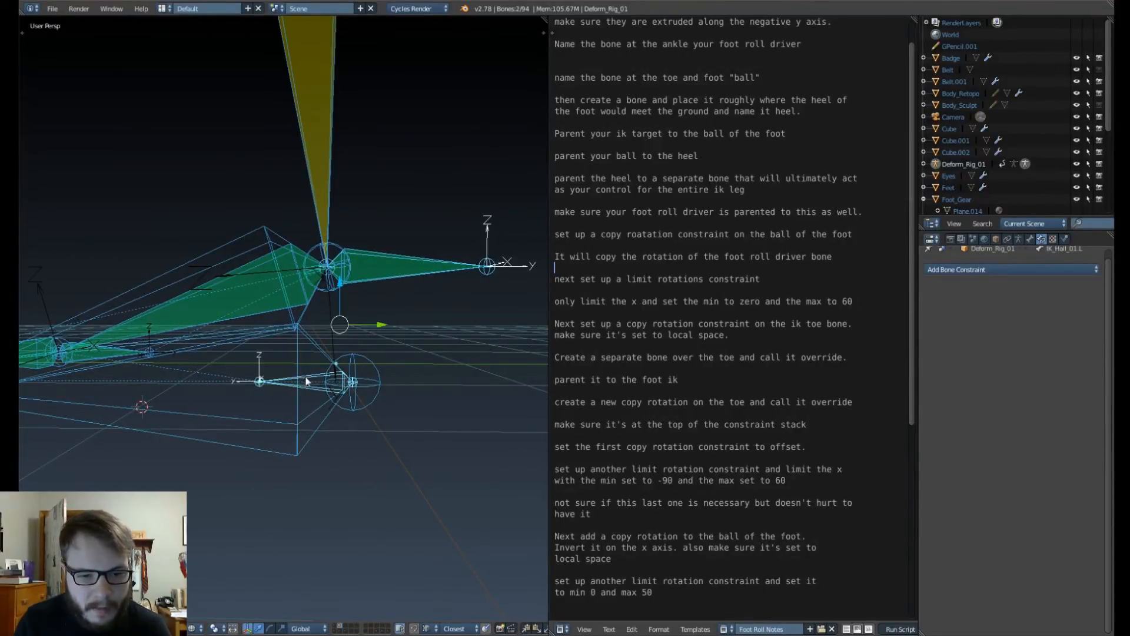
key(shift+ctrl+c)
click(336, 370)
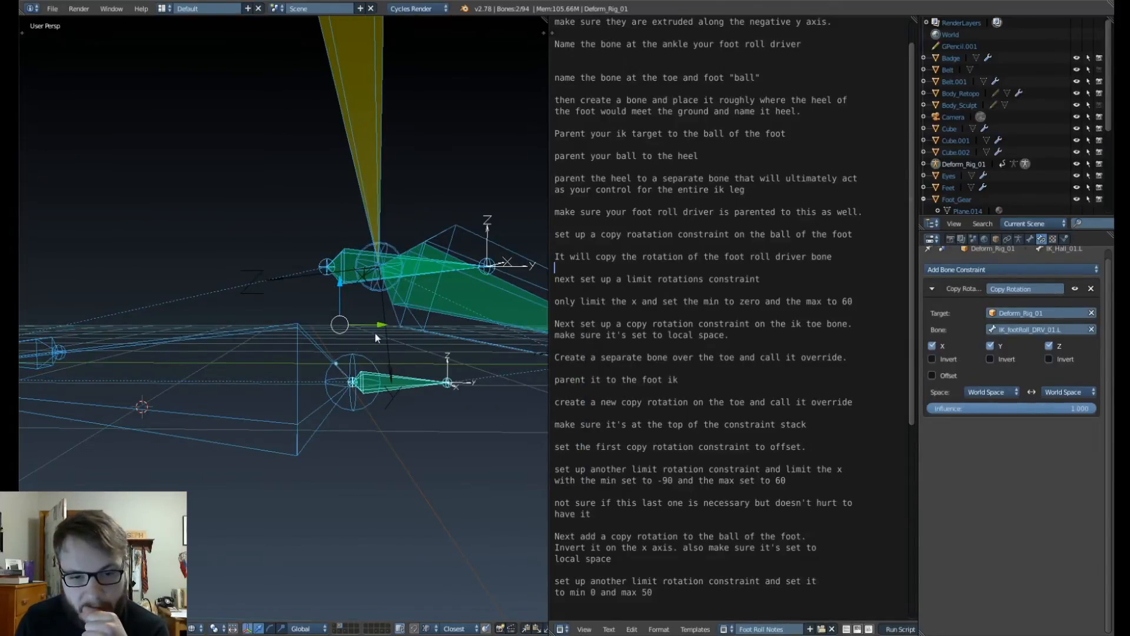
Step: Set both spaces of the heel bone's Copy Rotation constraint to Local Space
scroll(395, 341, down, 4)
scroll(395, 344, up, 3)
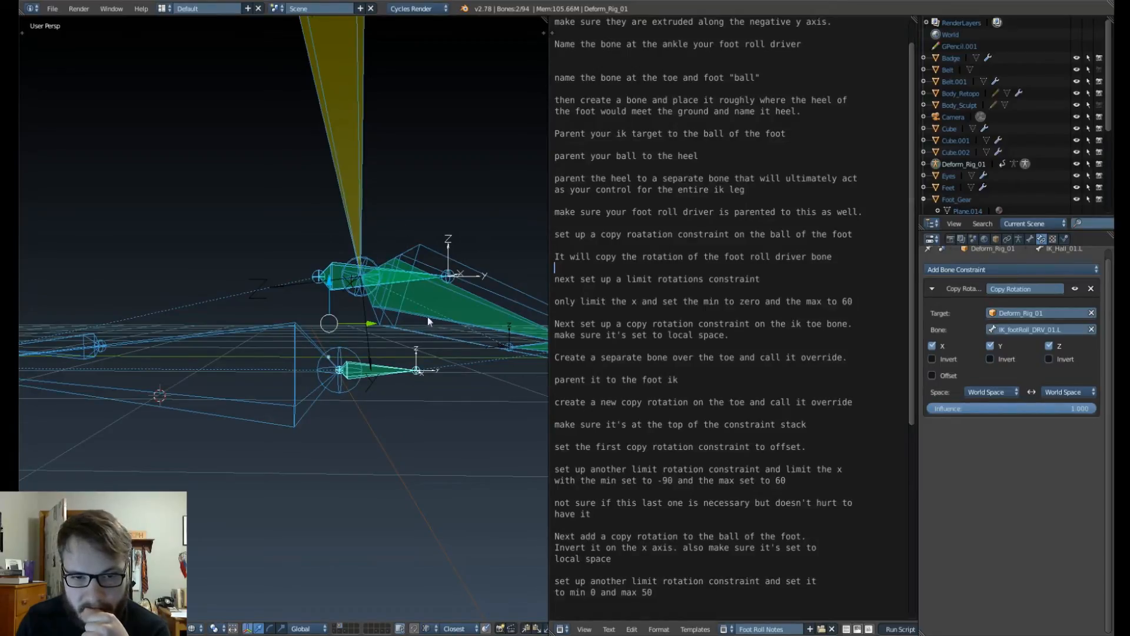
middle_drag(421, 274, 379, 289)
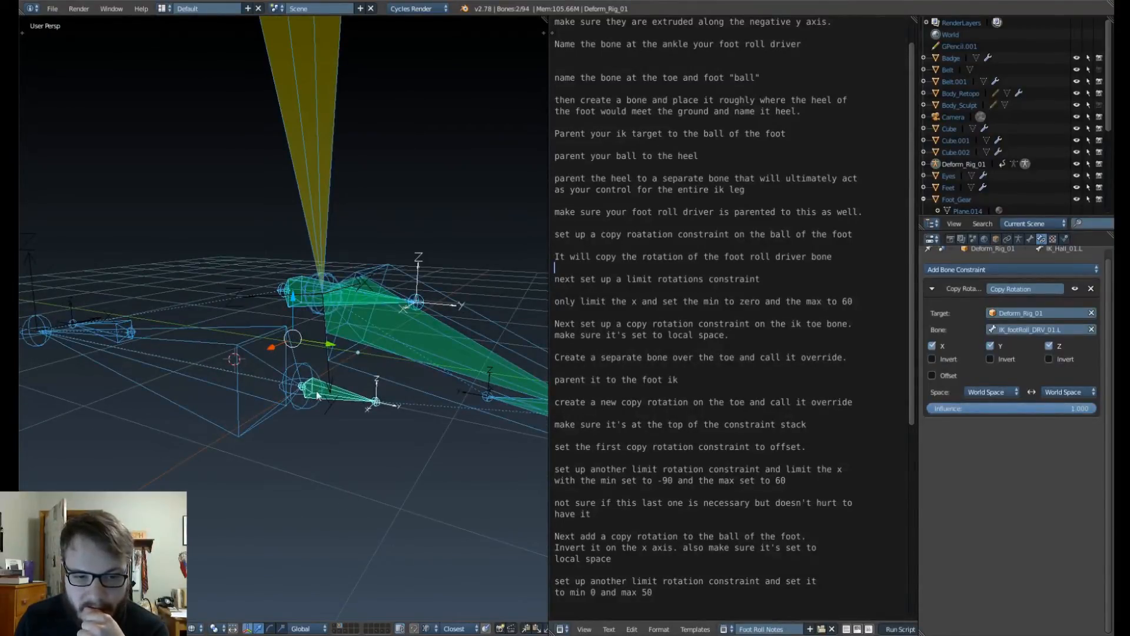
click(1006, 392)
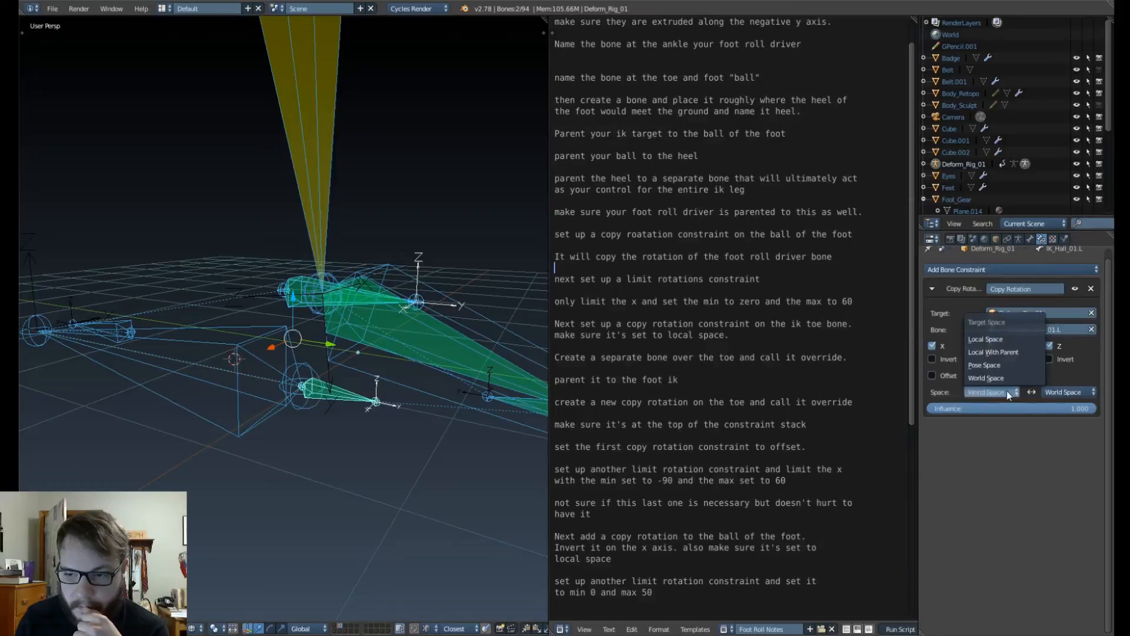
click(1003, 340)
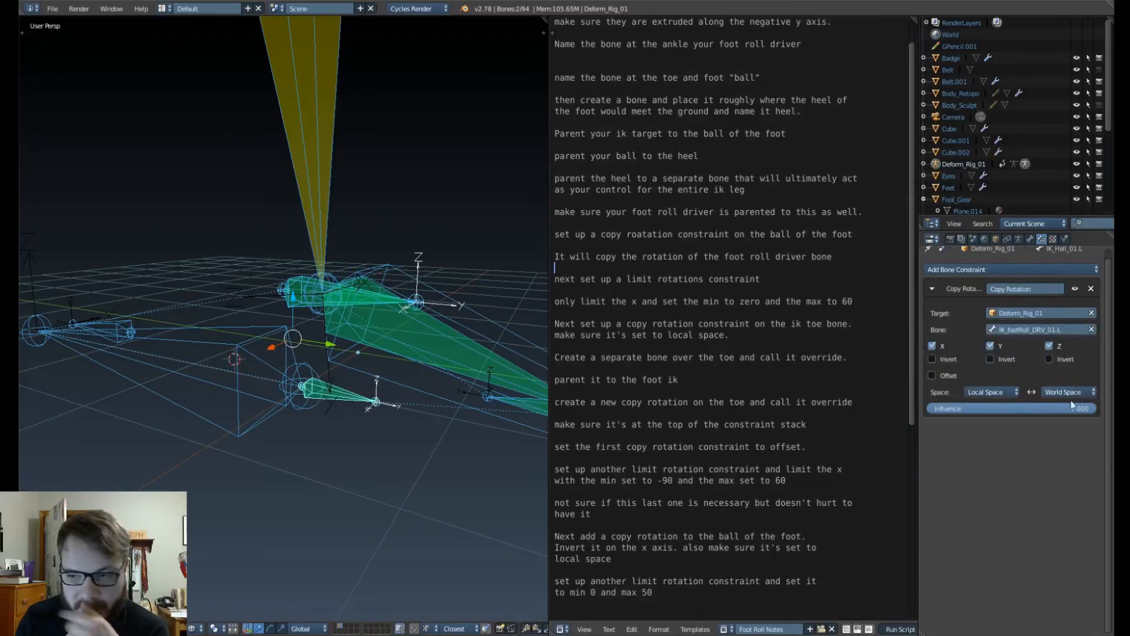
click(1063, 391)
click(1049, 340)
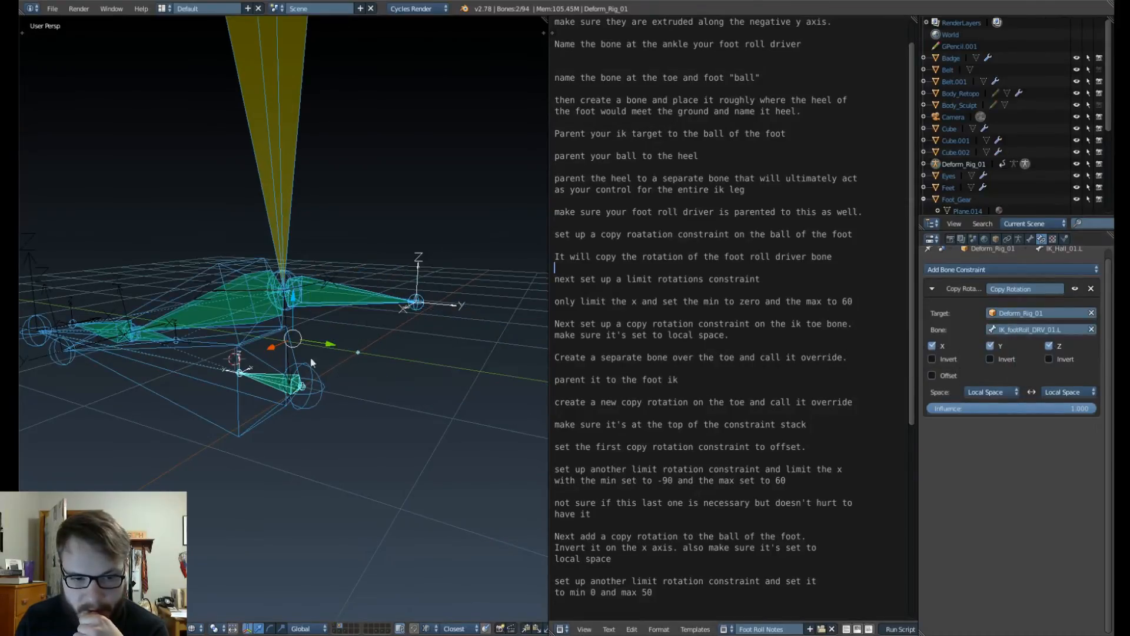
Step: Rotate the foot roll driver bone downward in the right orthographic view to test how the heel bone follows
key(KP_3)
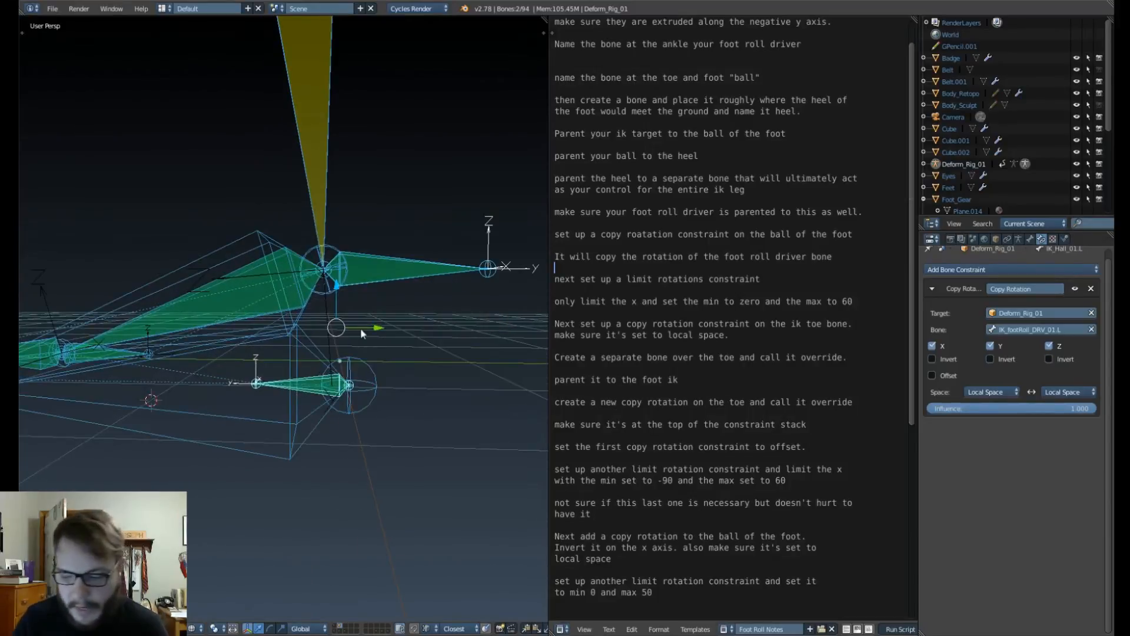
scroll(353, 331, up, 2)
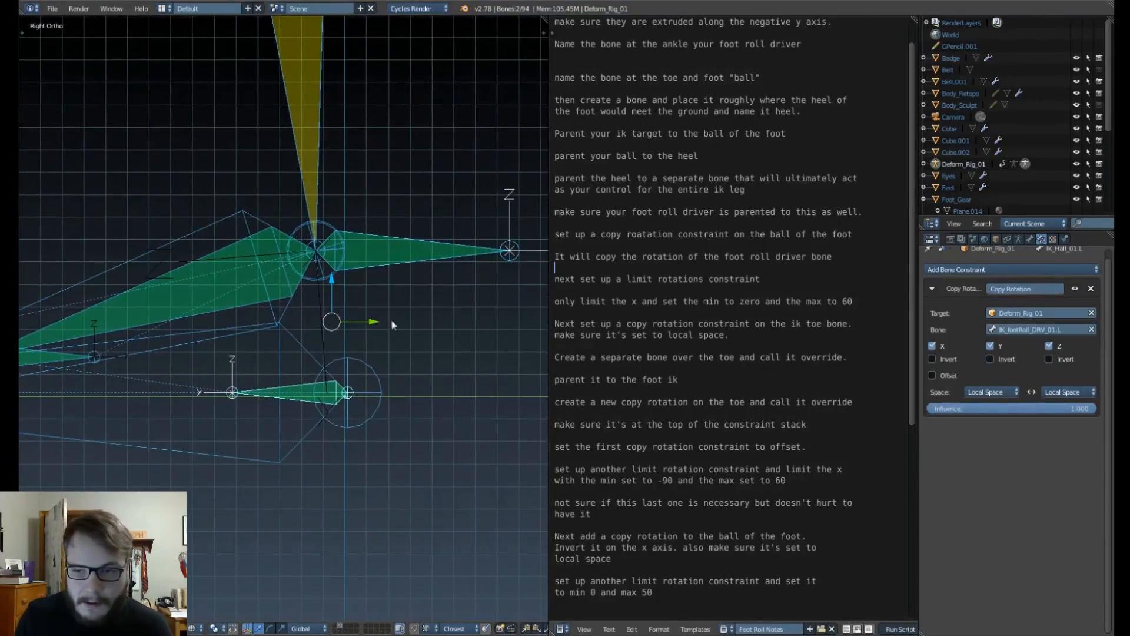
right_click(430, 261)
key(r)
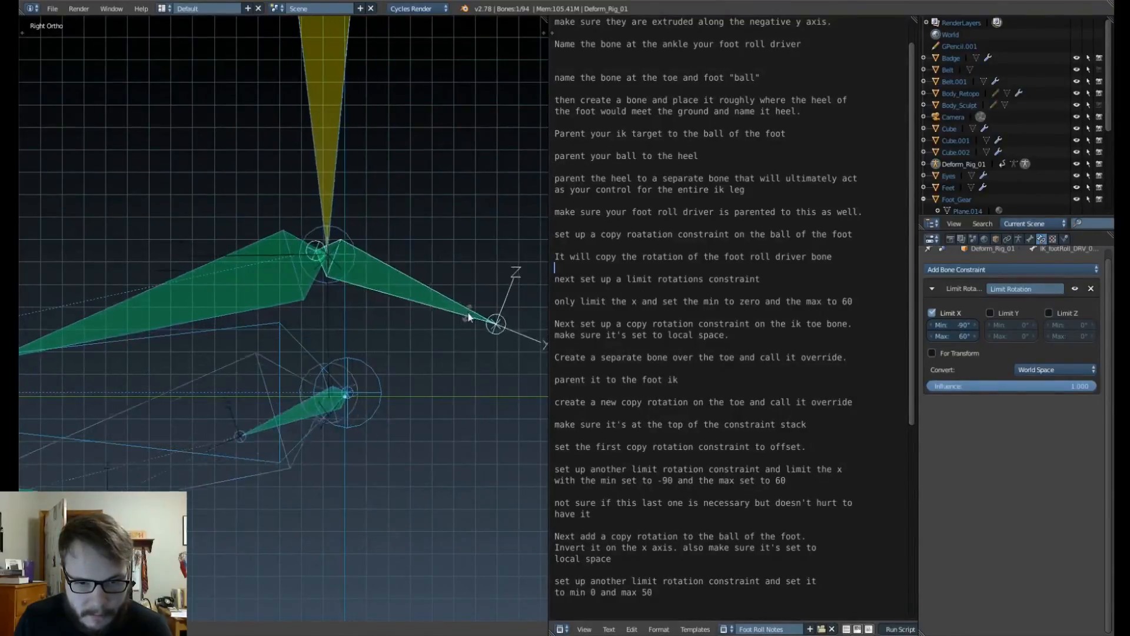
click(464, 371)
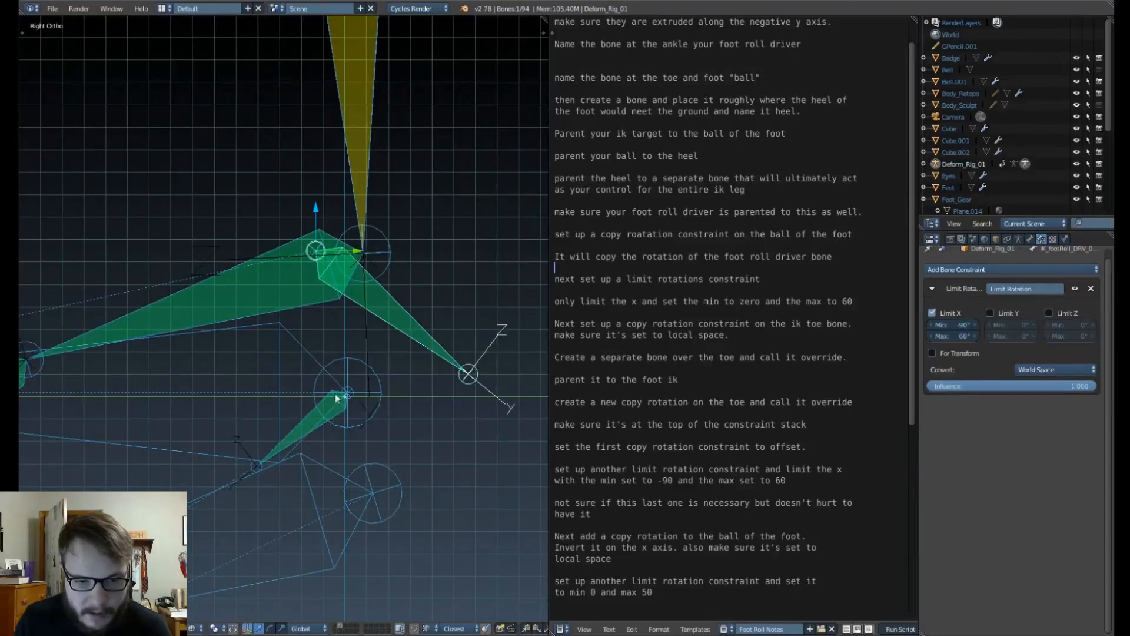
Step: Invert the X axis of the heel bone's Copy Rotation constraint
right_click(306, 433)
right_click(307, 432)
click(931, 359)
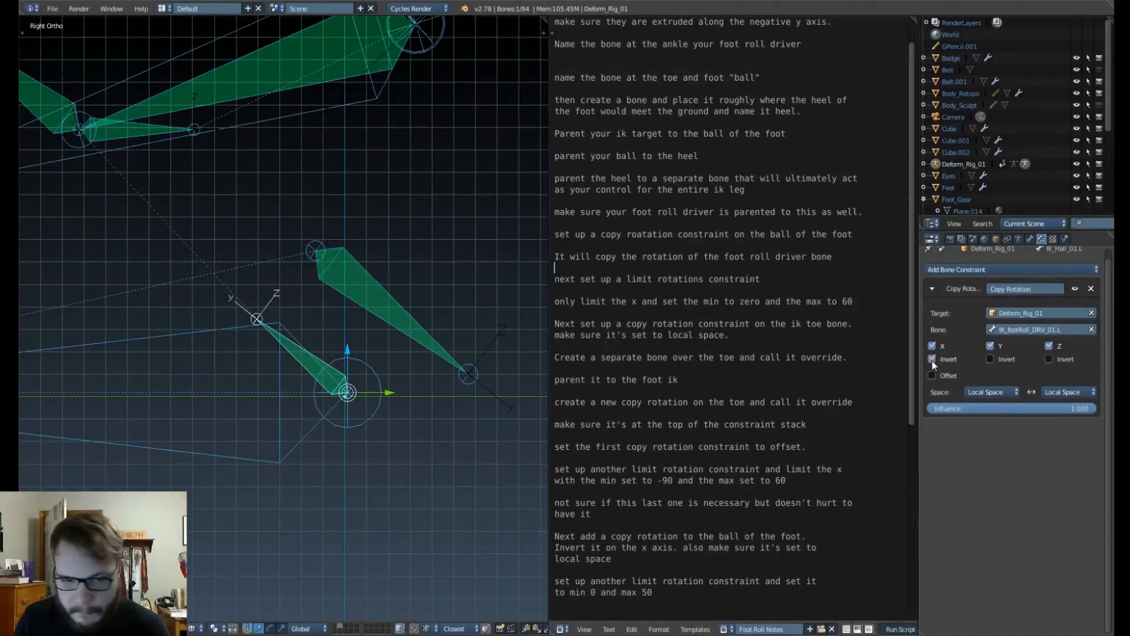
Step: Rotate the foot roll driver bone back up to test the inverted heel rotation, leaving it tilted slightly downward
scroll(377, 286, down, 4)
right_click(343, 325)
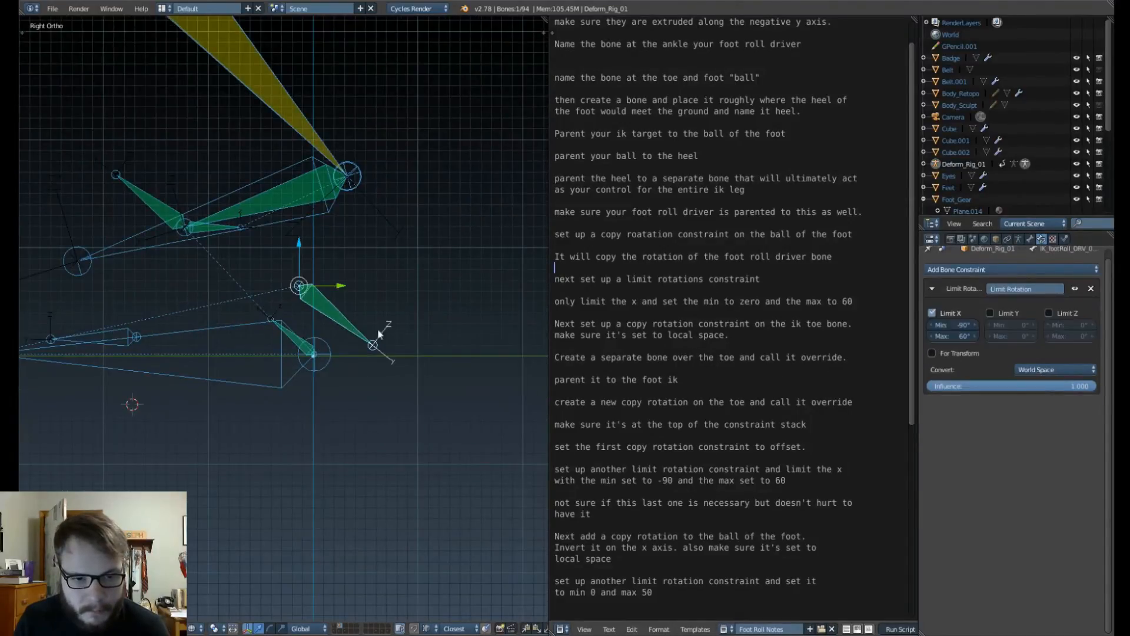
key(r)
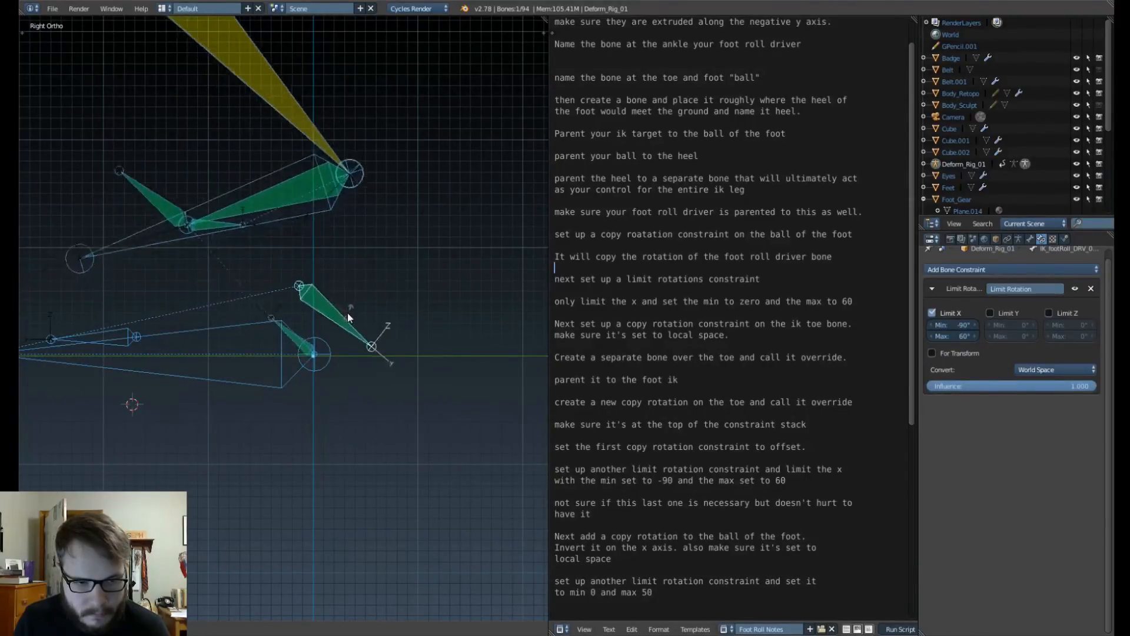
click(243, 291)
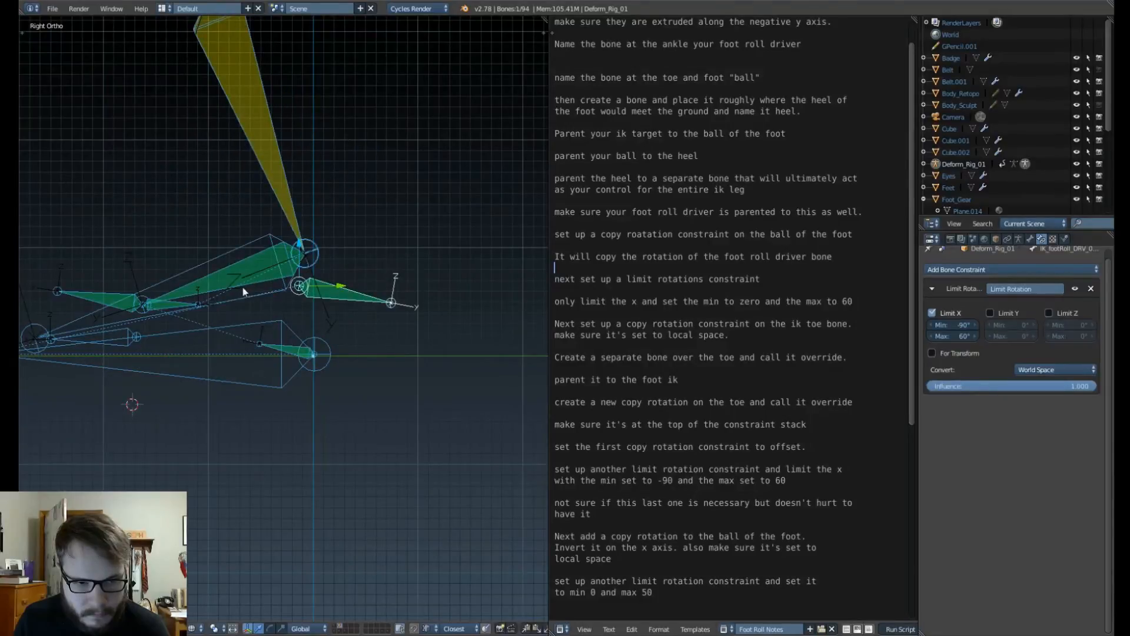
Step: Switch the ball bone's Limit Rotation constraint from world to local space
right_click(188, 300)
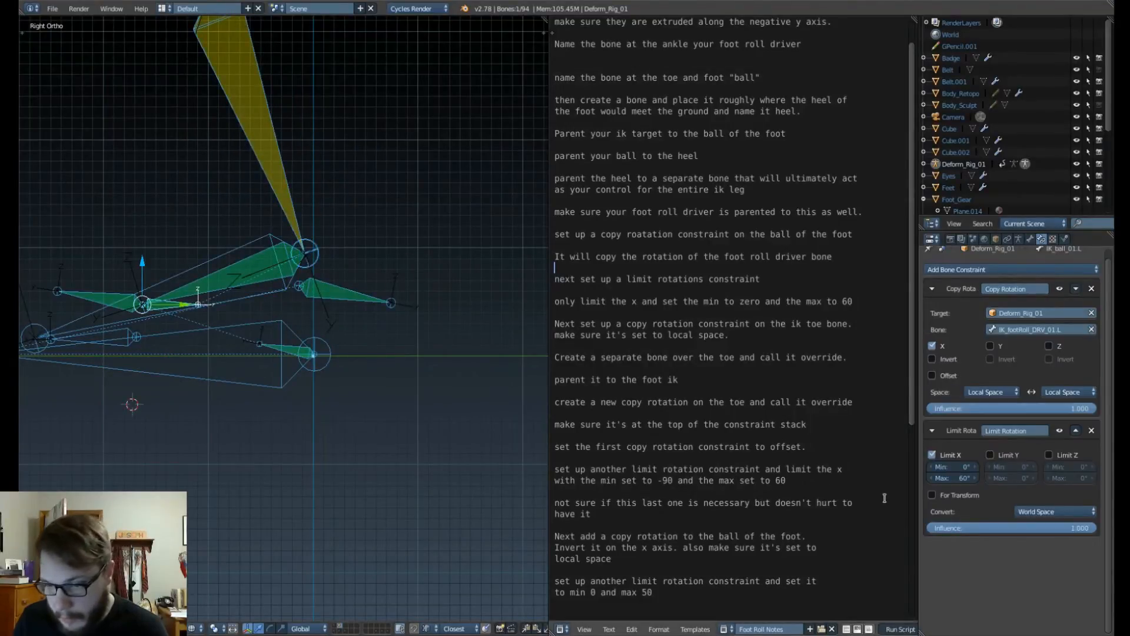
click(1039, 511)
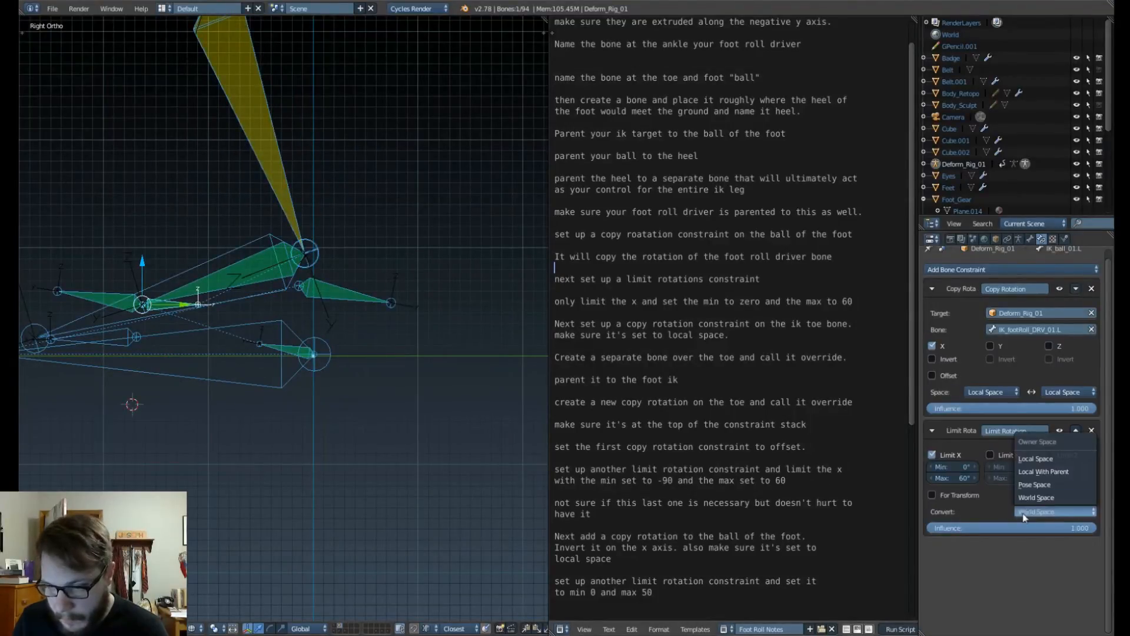
click(1027, 467)
Step: Rotate the foot roll driver bone to test the ball bone's local rotation limit, and cancel the rotation
right_click(326, 295)
key(r)
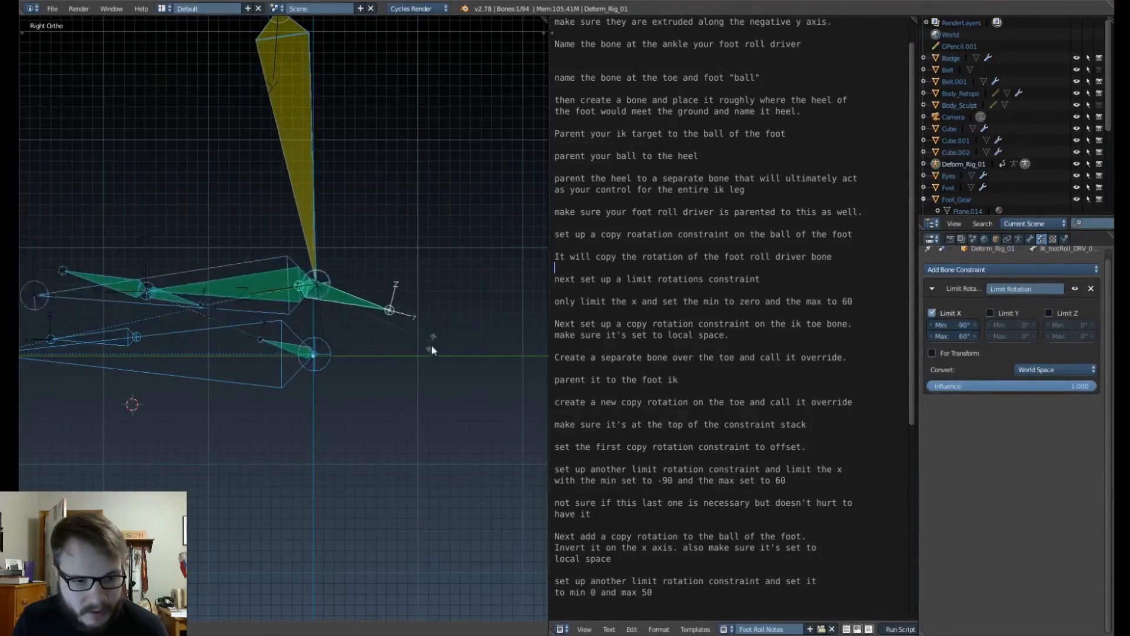
right_click(371, 300)
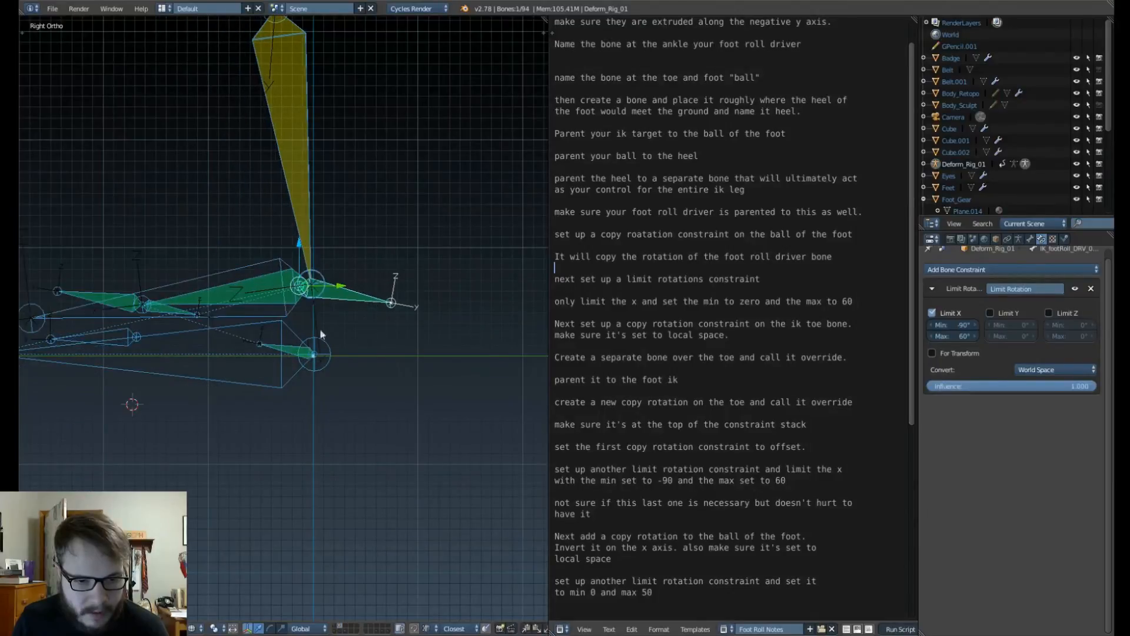
Step: Add a Limit Rotation constraint to the heel bone, limiting X with a minimum of 0° and a maximum of 90°
right_click(295, 346)
right_click(292, 350)
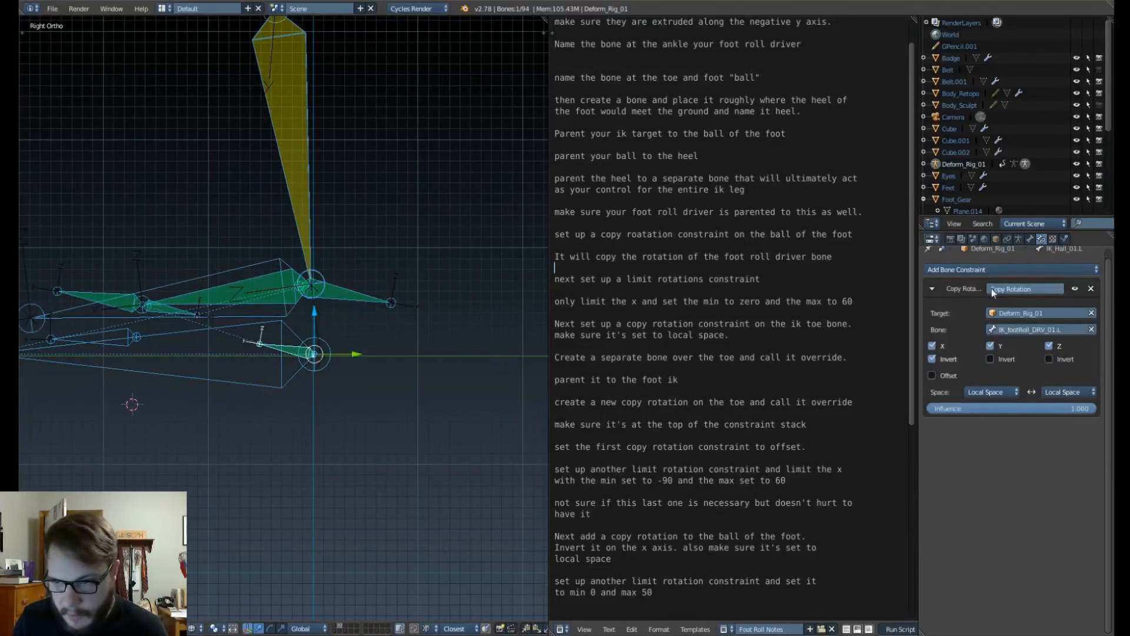
click(968, 271)
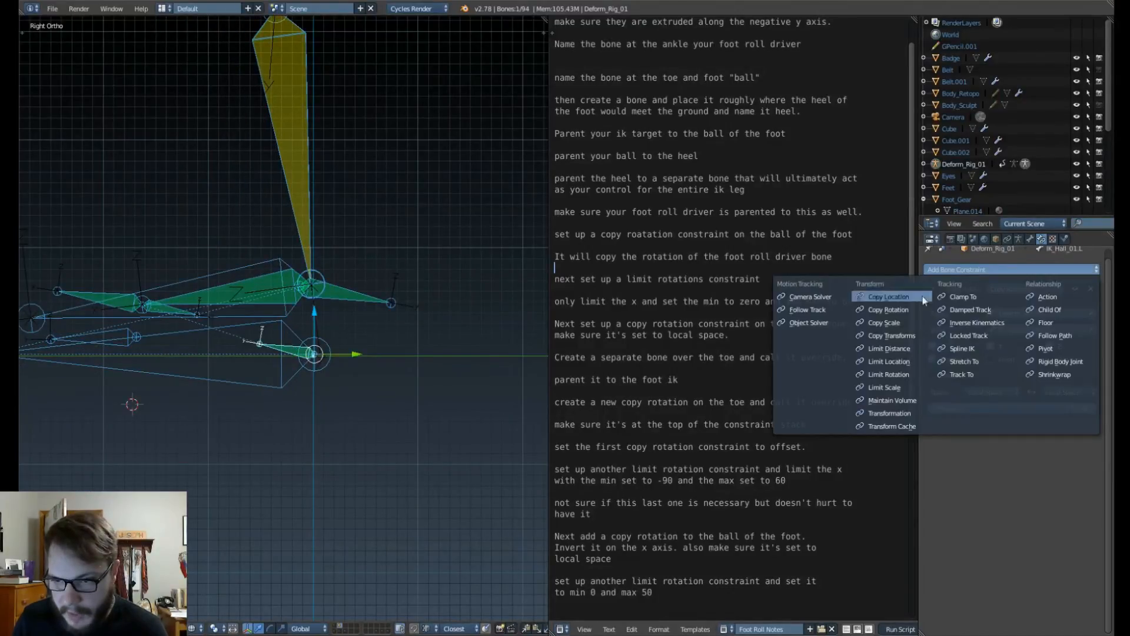
click(920, 374)
click(932, 454)
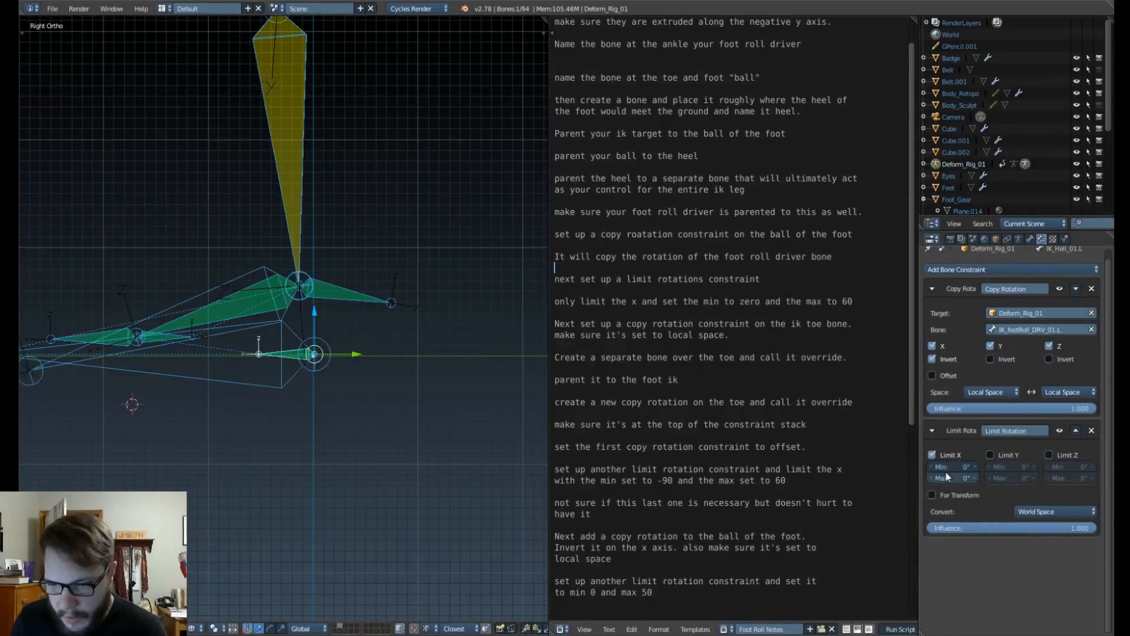
click(944, 477)
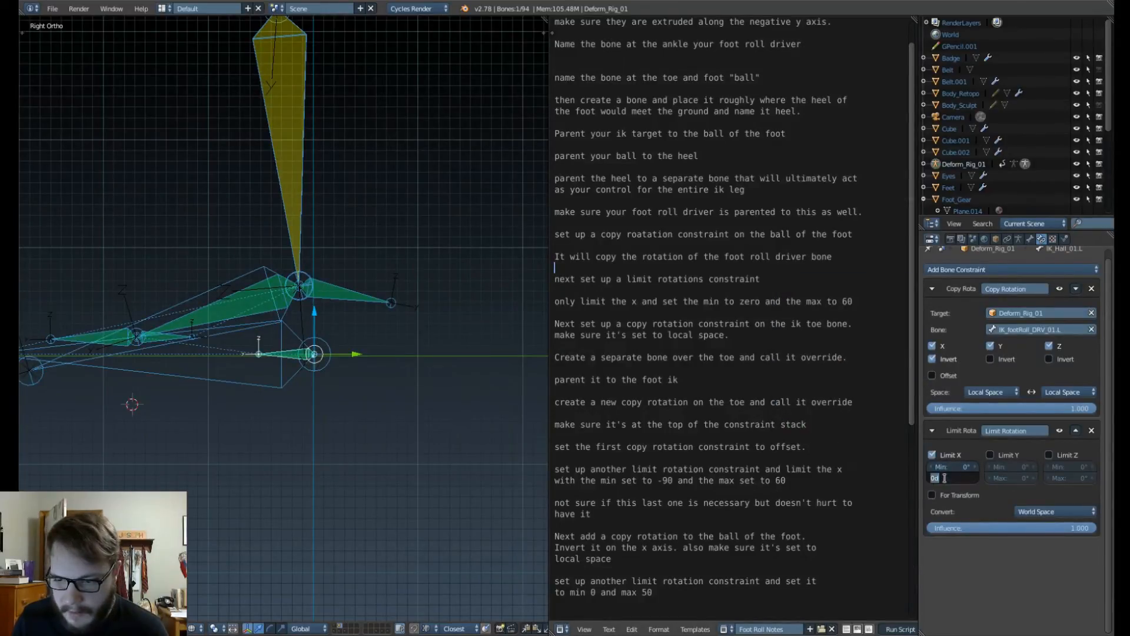
text(50)
key(Return)
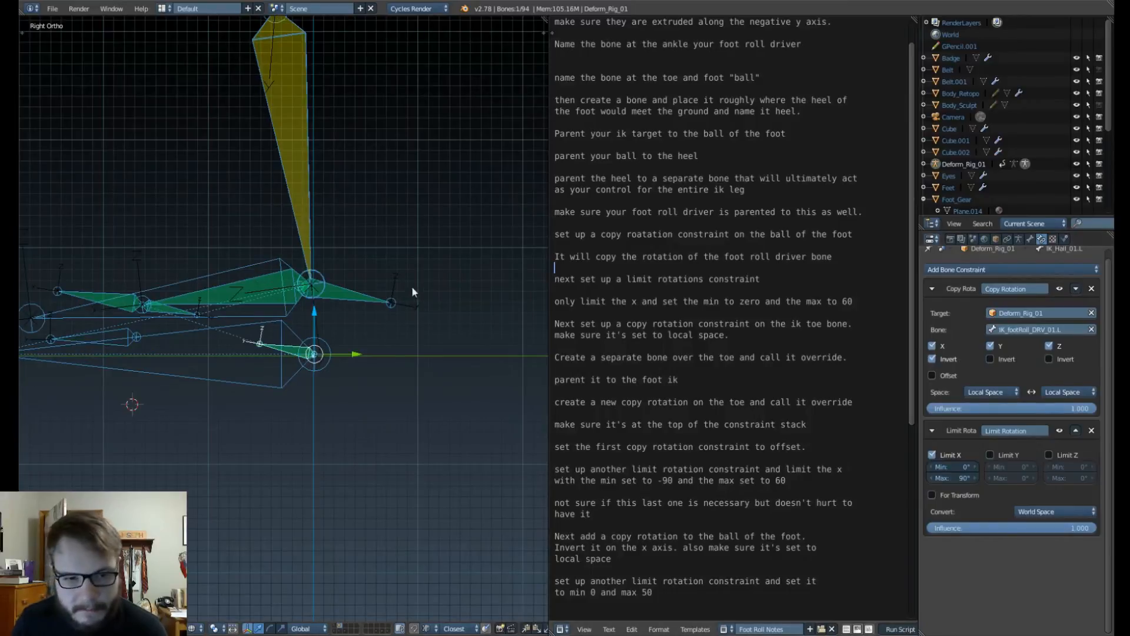
Step: Rotate the foot roll driver bone to test the heel's rotation limit, and reset the driver to its level rest rotation
right_click(406, 305)
key(r)
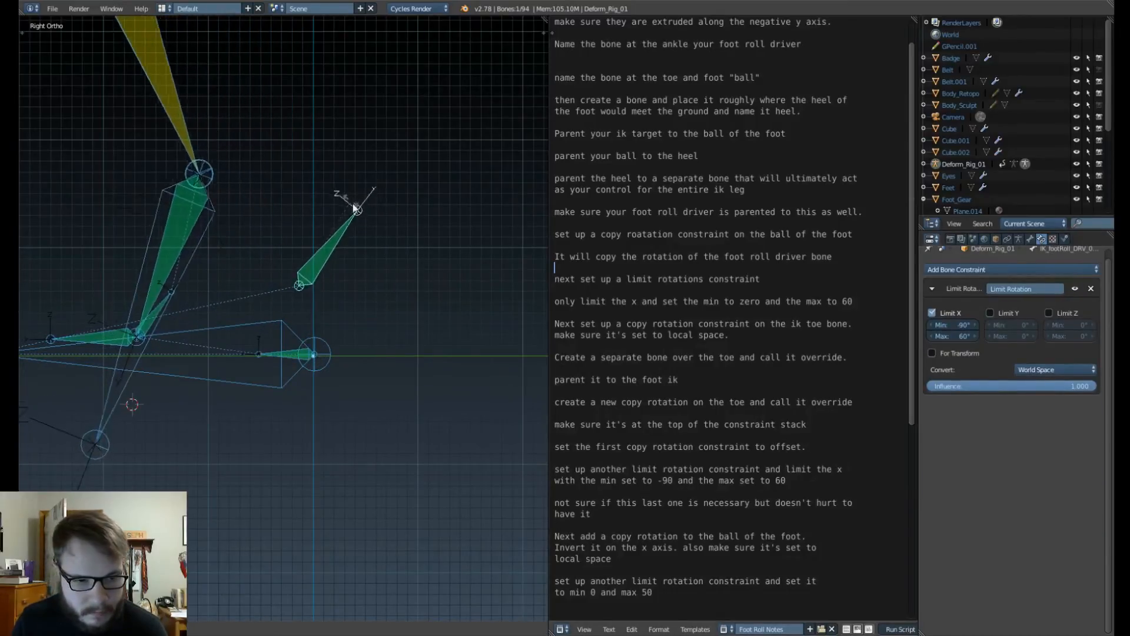
click(357, 297)
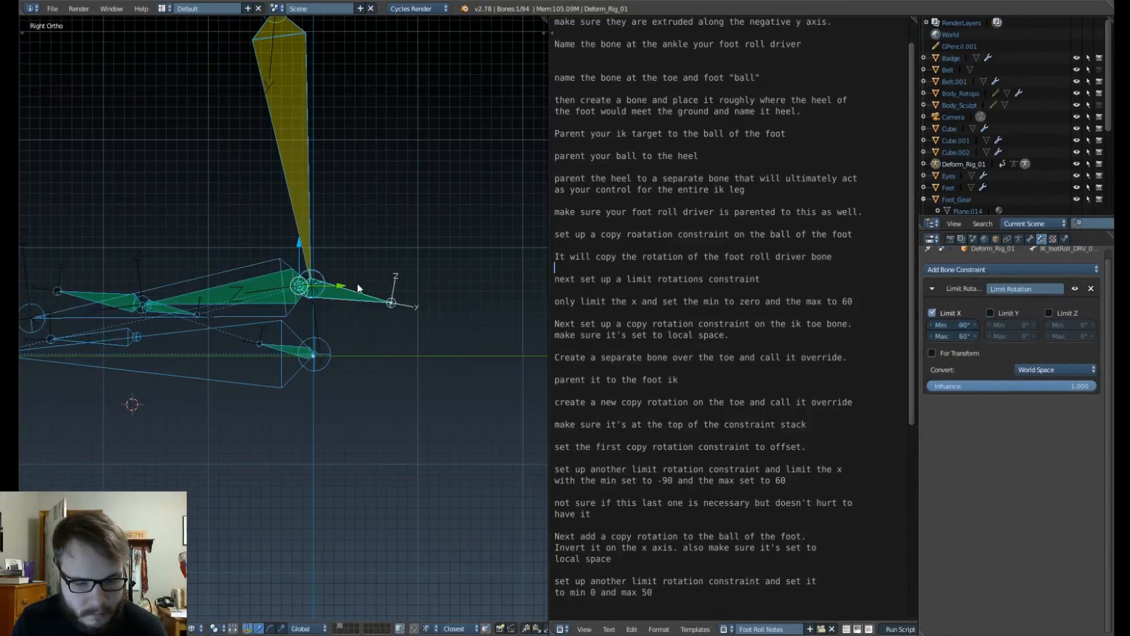
shift+middle_drag(214, 377, 326, 387)
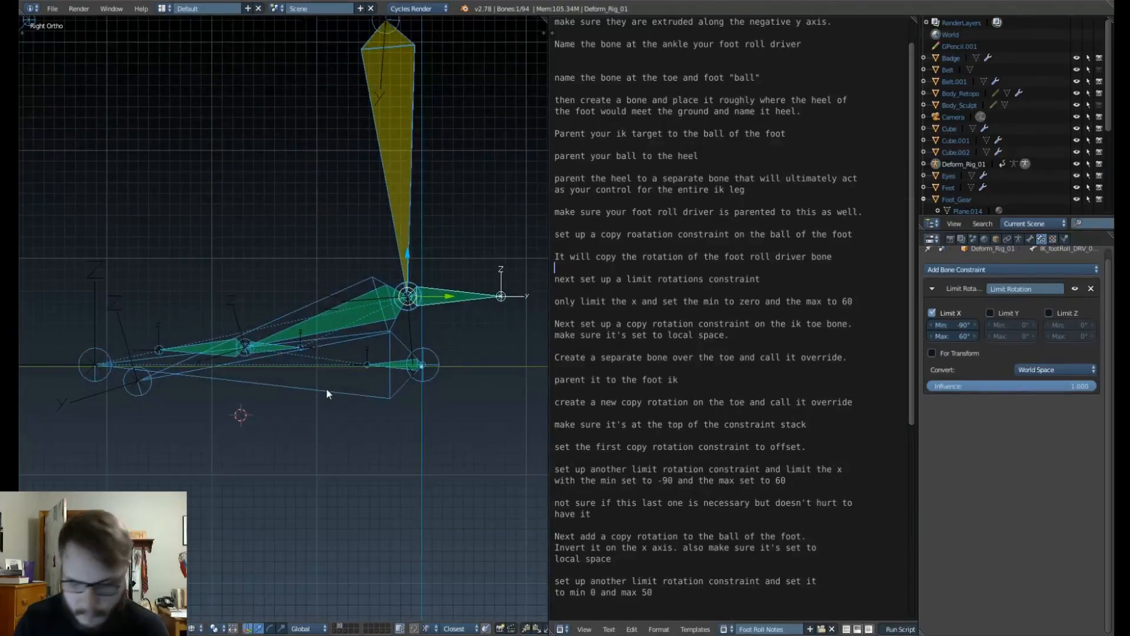
scroll(355, 381, up, 2)
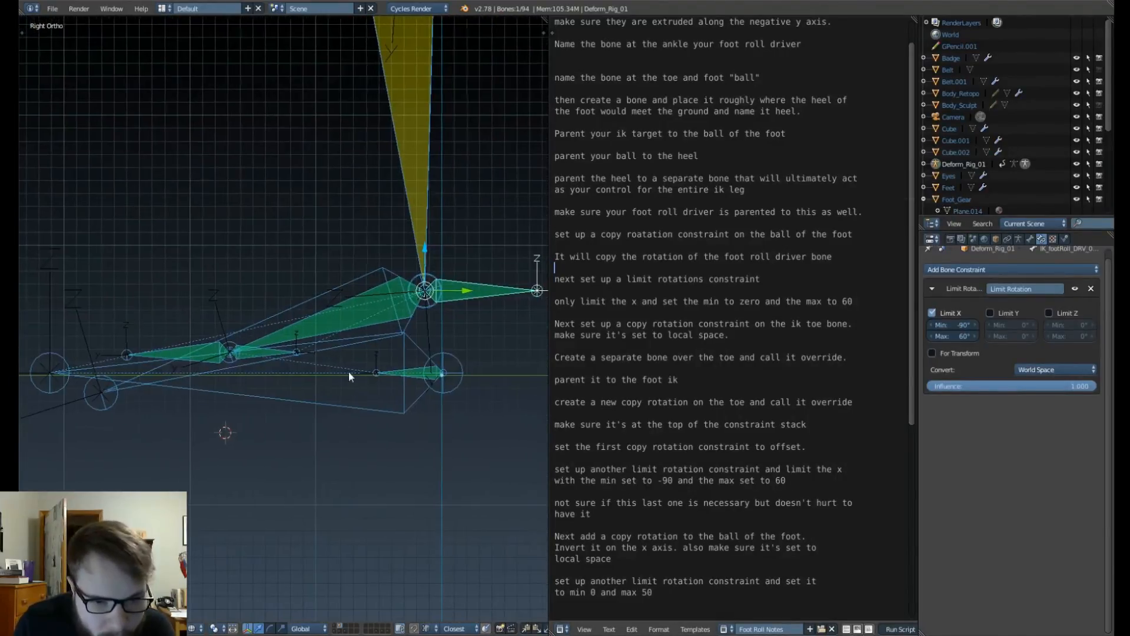
key(ctrl+Tab)
click(406, 376)
key(Tab)
click(337, 376)
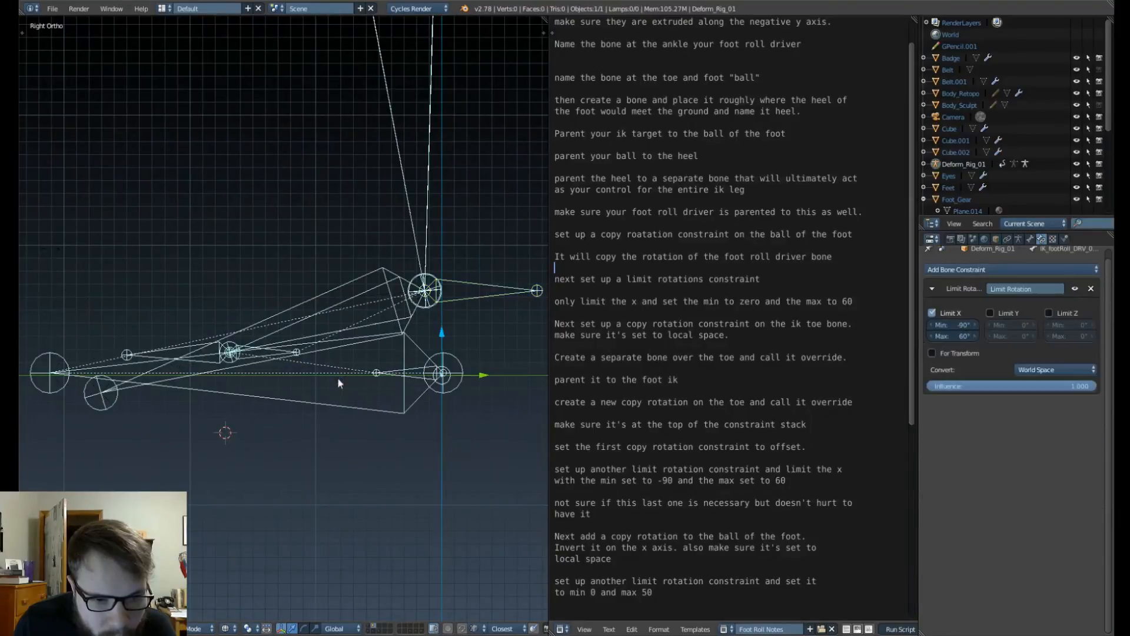
shift+middle_drag(484, 324, 448, 337)
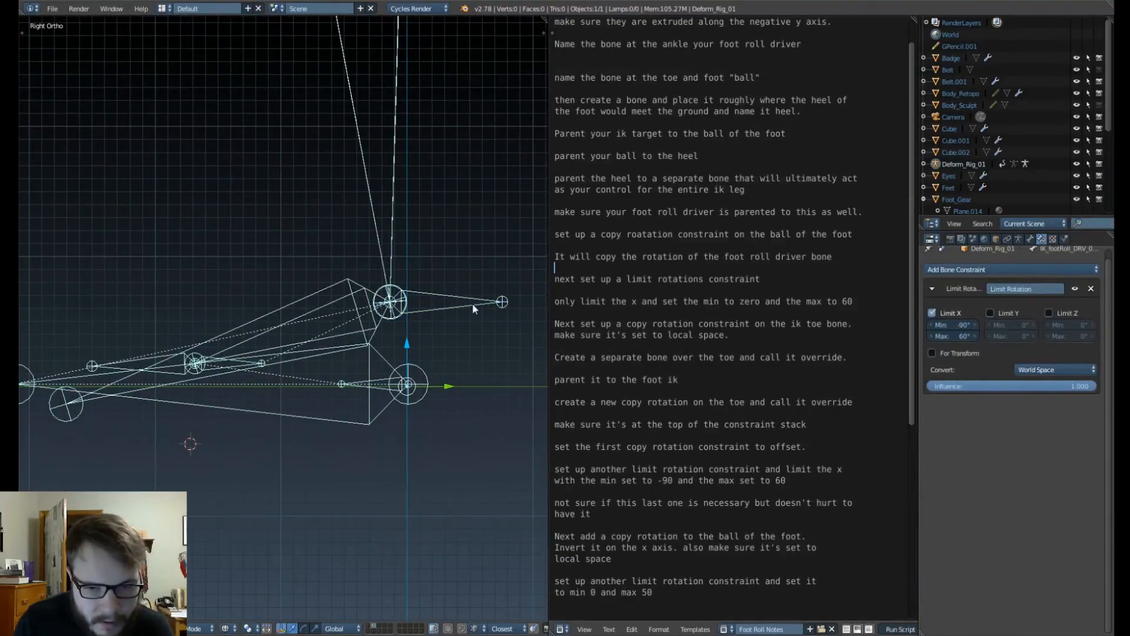
key(Tab)
Step: Rotate the foot roll driver bone from its rest pose to downward to test the whole foot roll
click(469, 352)
key(r)
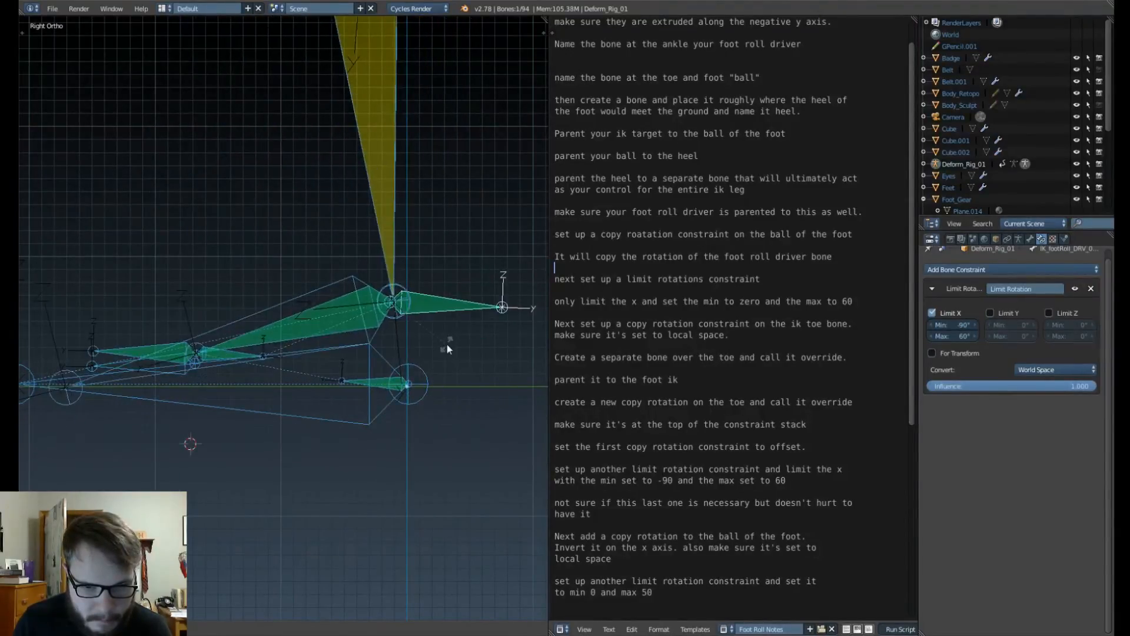
click(447, 344)
key(r)
click(451, 359)
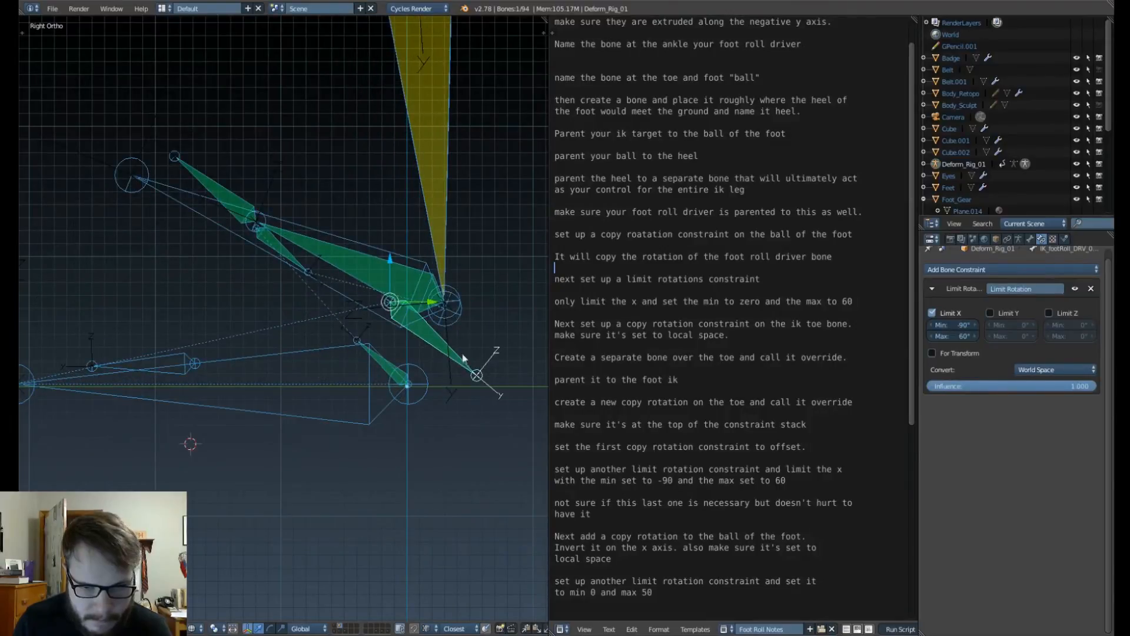
Step: Set the foot roll driver's Limit Rotation X minimum to -60° and test-rotate the bone without keeping the rotation
click(957, 327)
key(BackSpace)
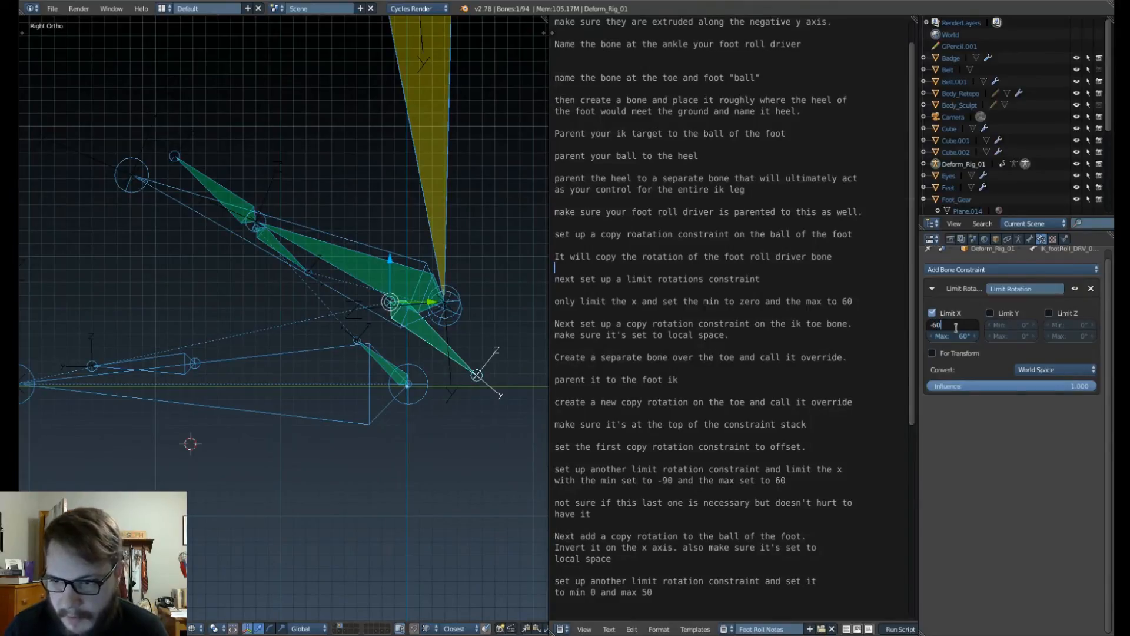
text(-60)
key(Return)
key(r)
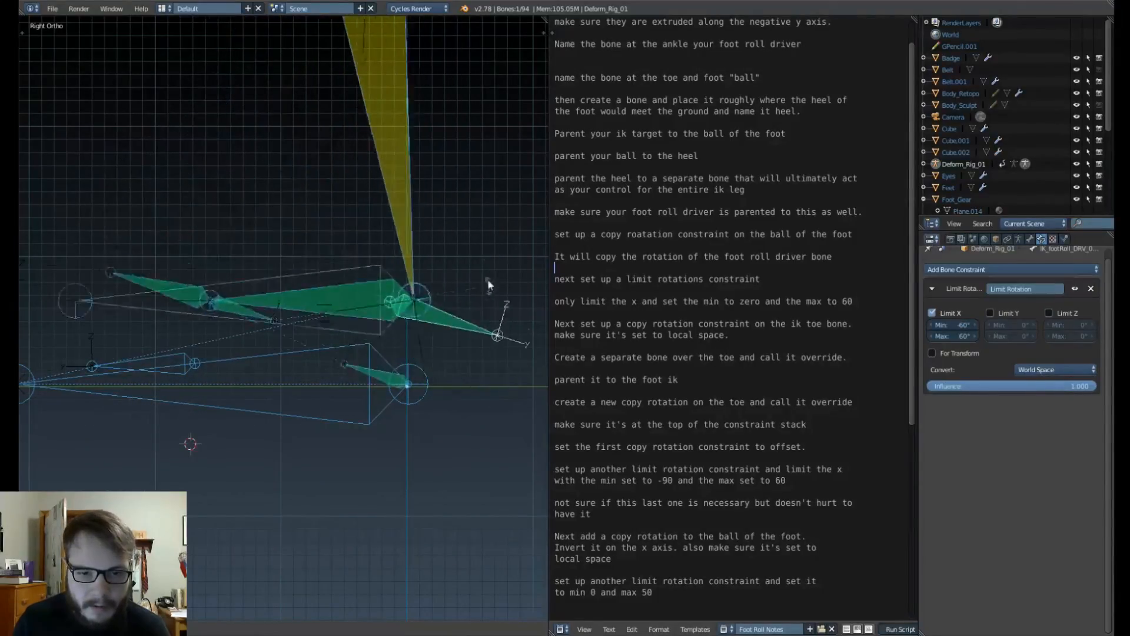
right_click(417, 363)
Step: Set the heel bone's Limit Rotation X maximum to 60° and convert the constraint to Local Space
right_click(399, 367)
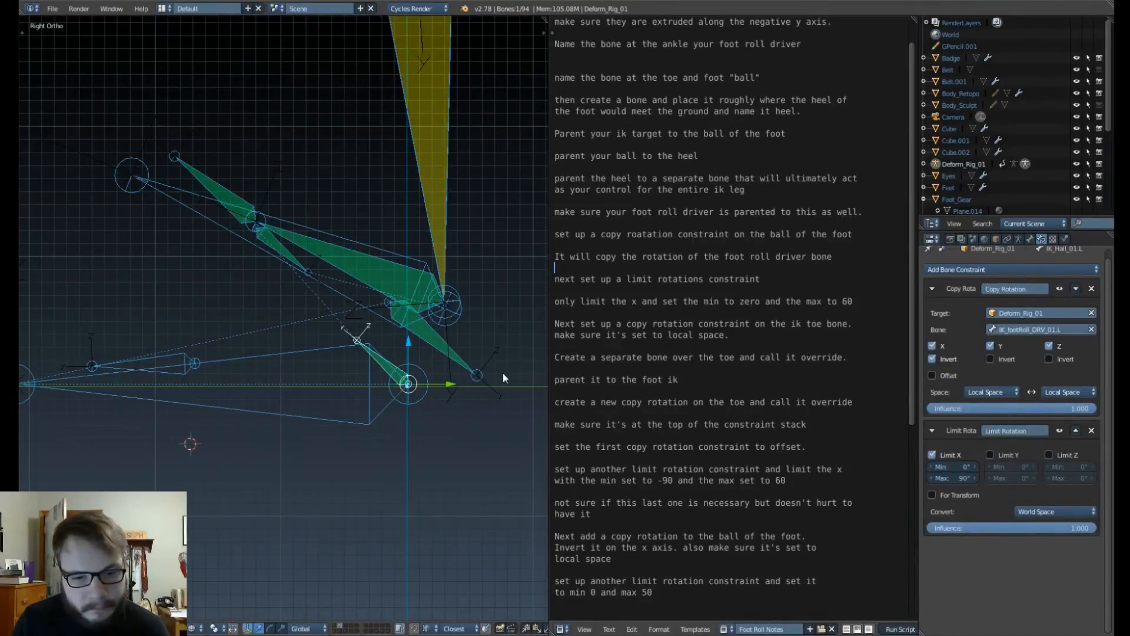
click(953, 478)
text(60)
key(Return)
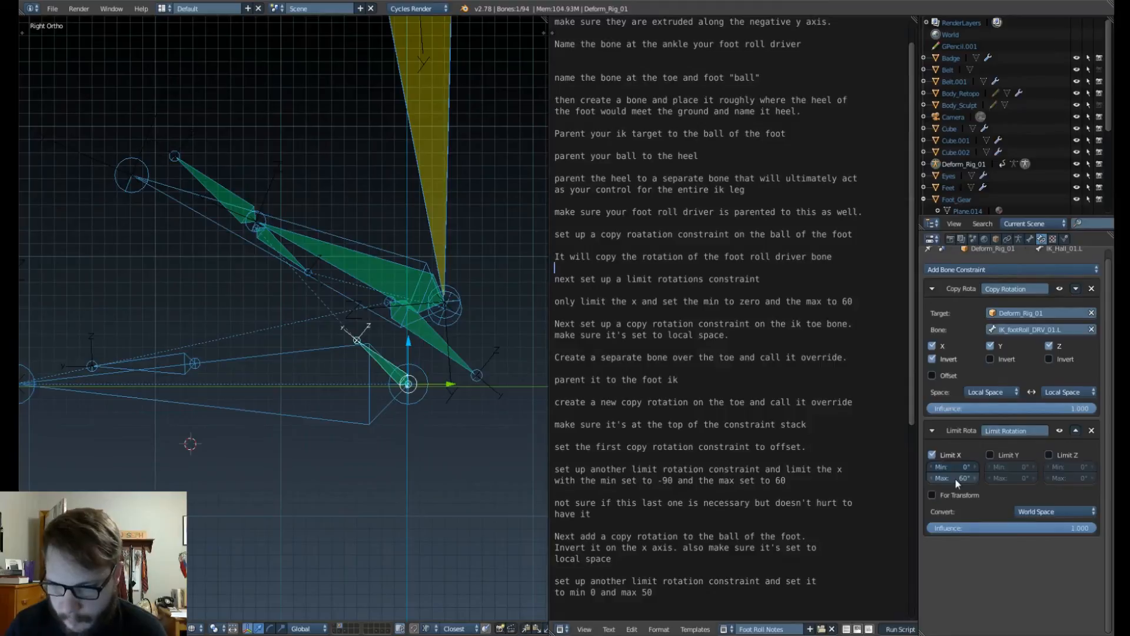
click(1023, 511)
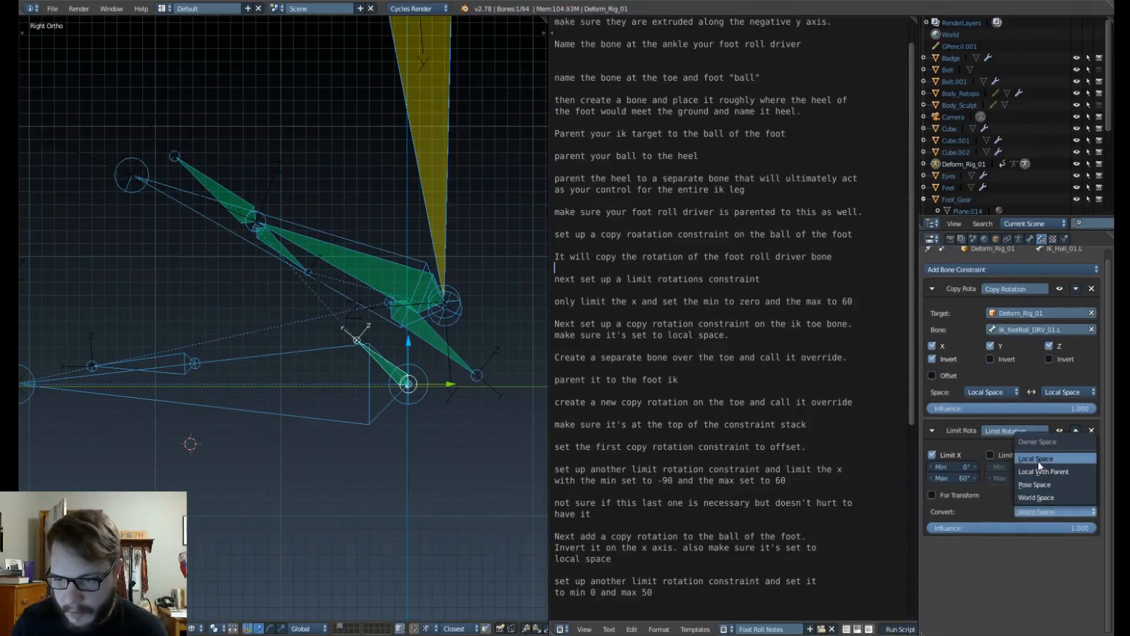
click(1042, 462)
Step: Rotate the foot roll driver bone up and down to test the complete foot roll with the adjusted limits
right_click(462, 367)
key(r)
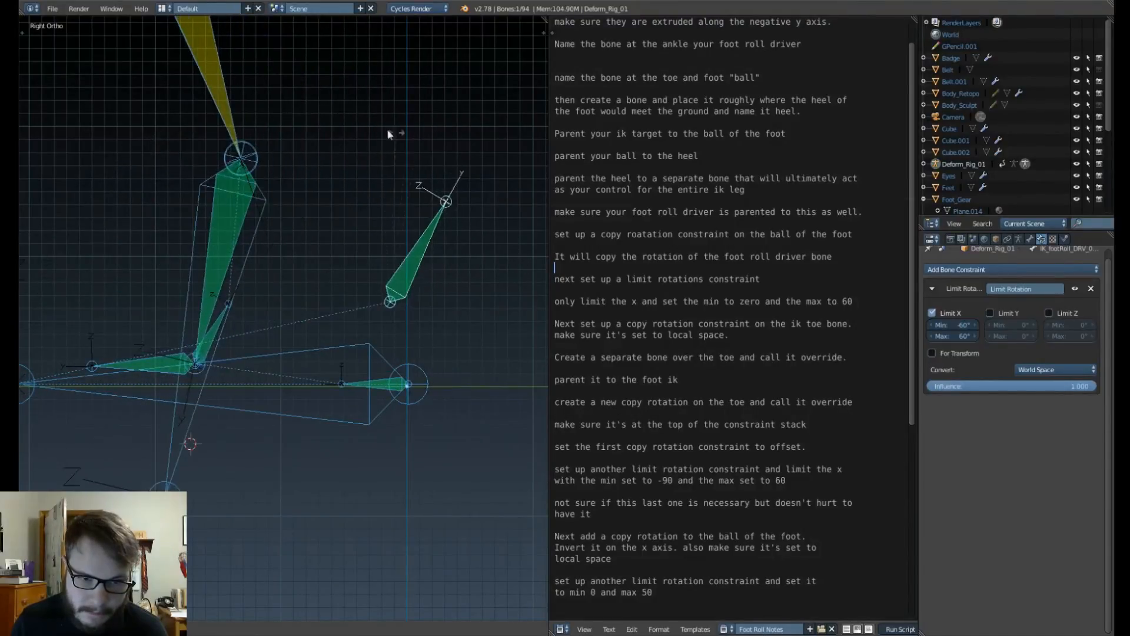
click(520, 340)
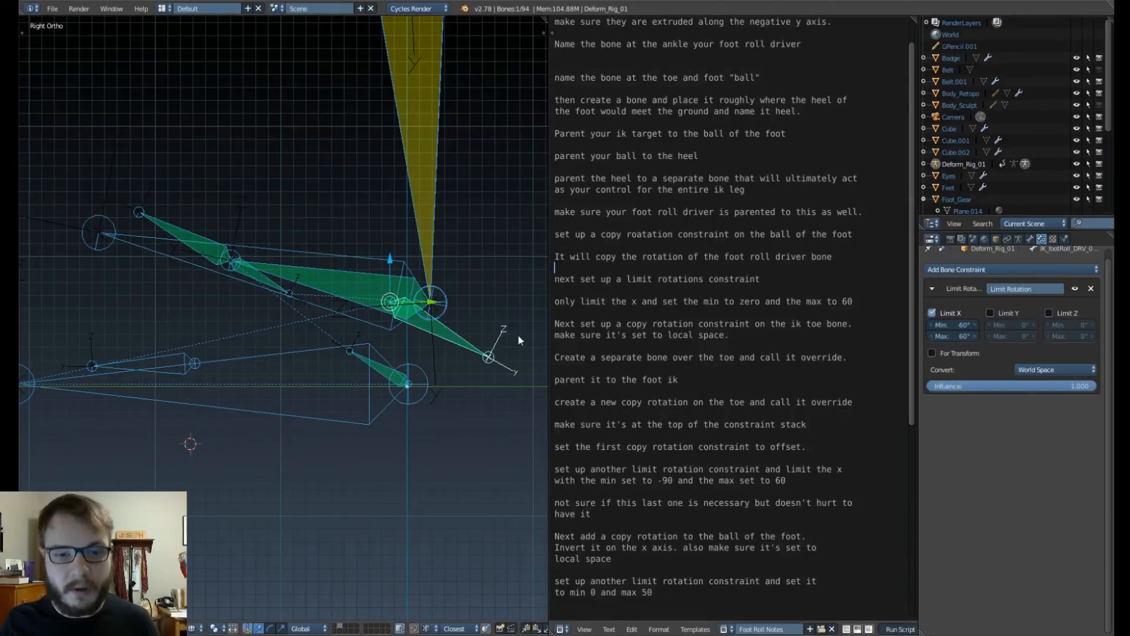
key(r)
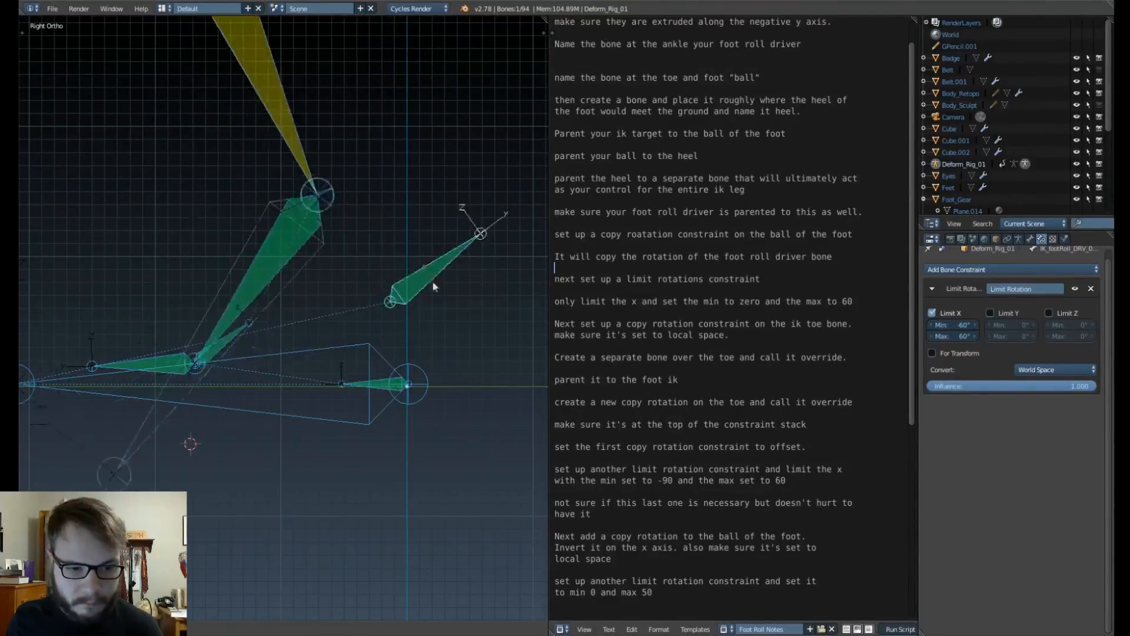
click(439, 324)
Step: Rotate the toe override bone to test how it drives the toe, leaving it tilted slightly upward
right_click(186, 356)
key(r)
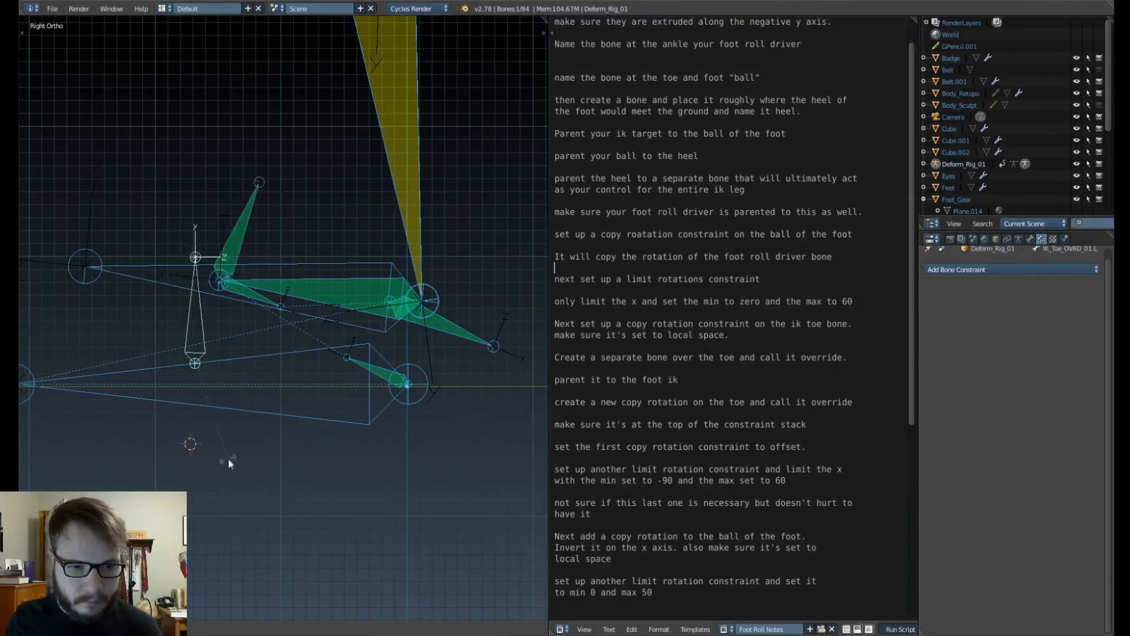
click(280, 358)
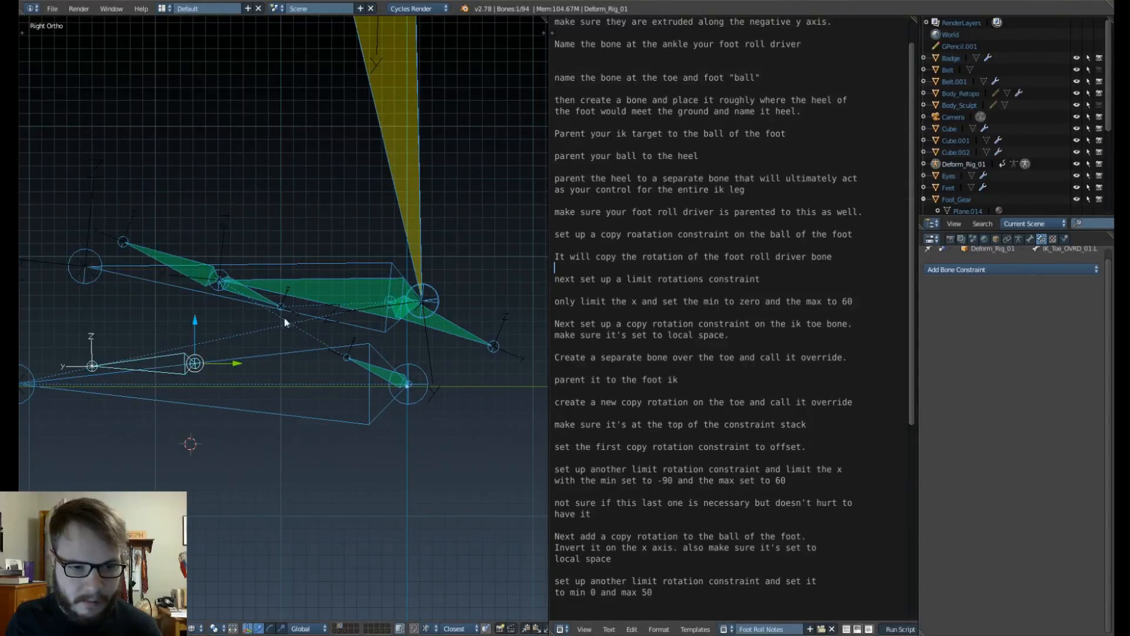
key(r)
click(257, 389)
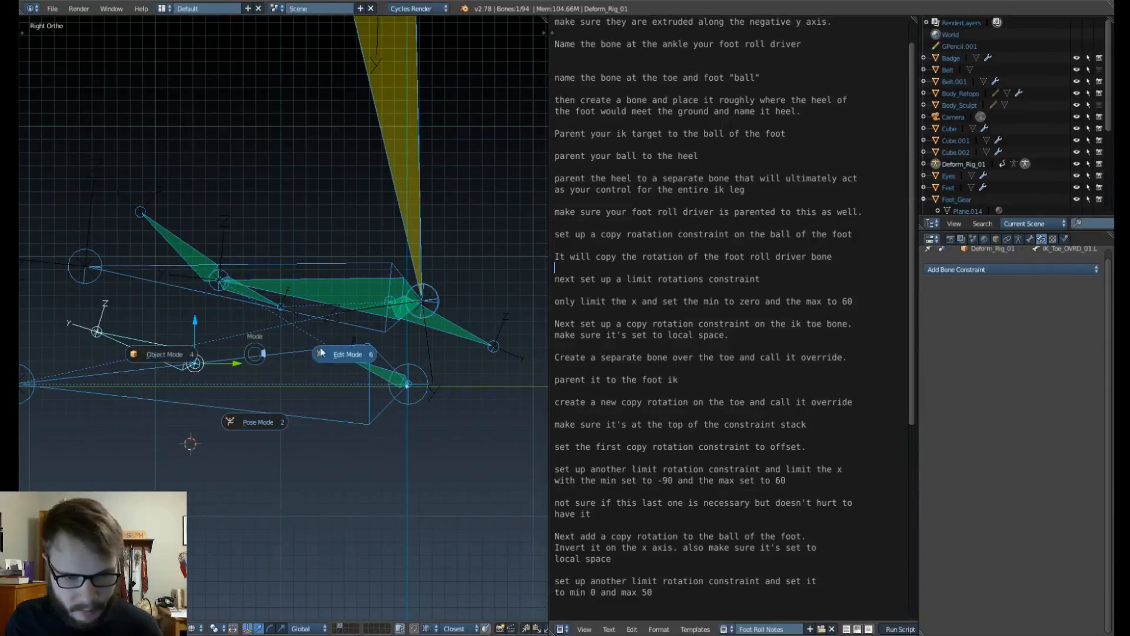
Step: Parent the toe override bone to the foot IK bone in Edit Mode with Keep Offset, and return to Pose Mode
key(Tab)
scroll(286, 352, up, 2)
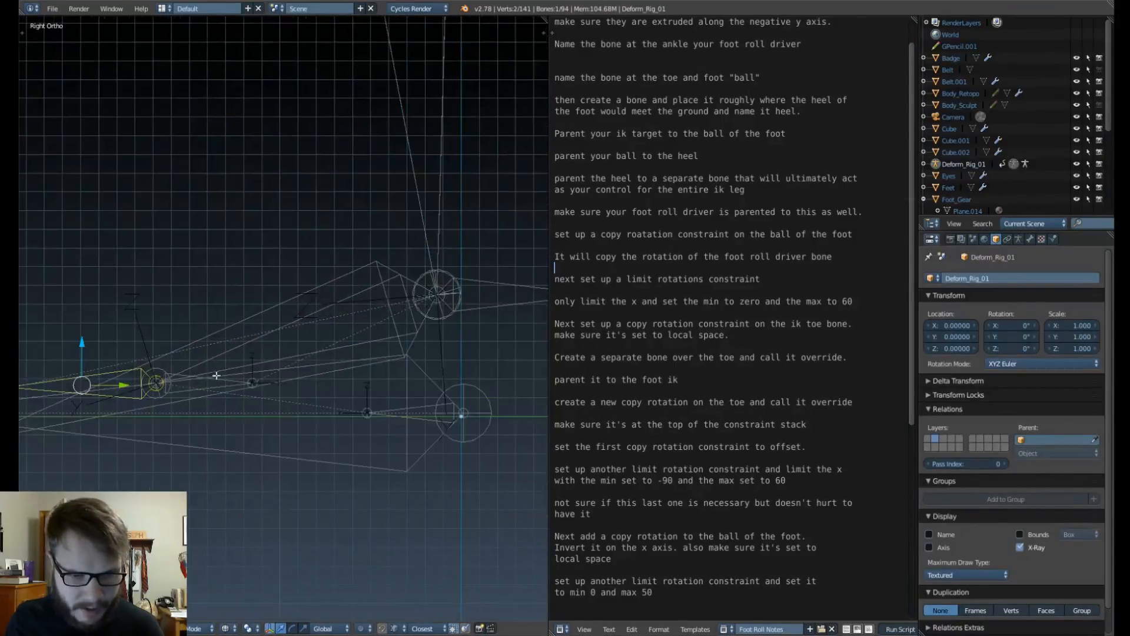
shift+click(286, 300)
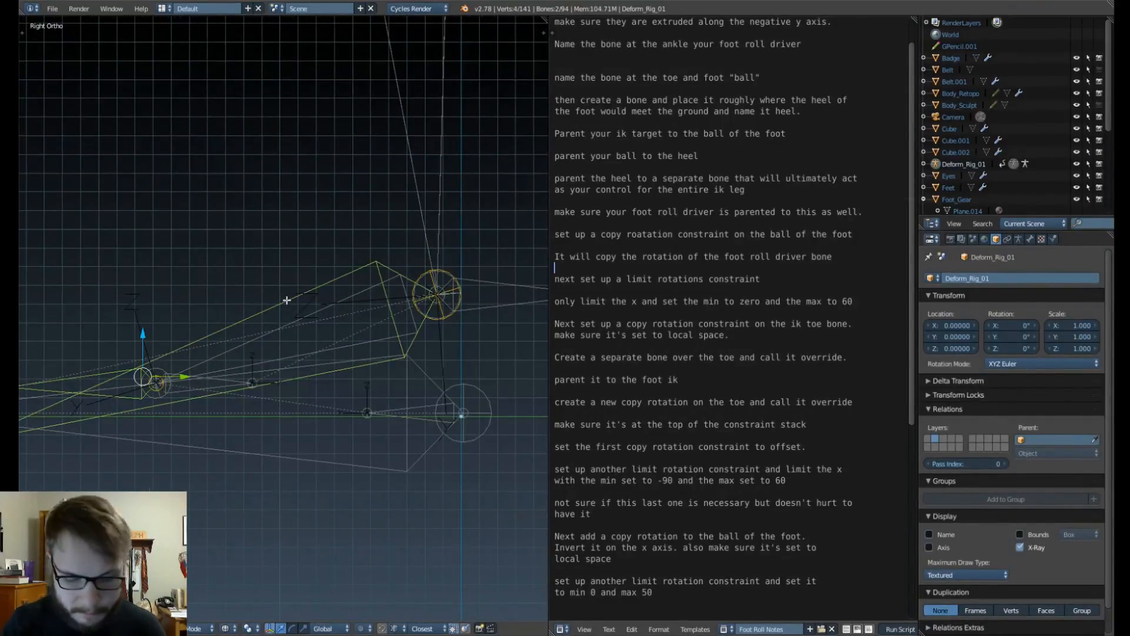
key(ctrl+p)
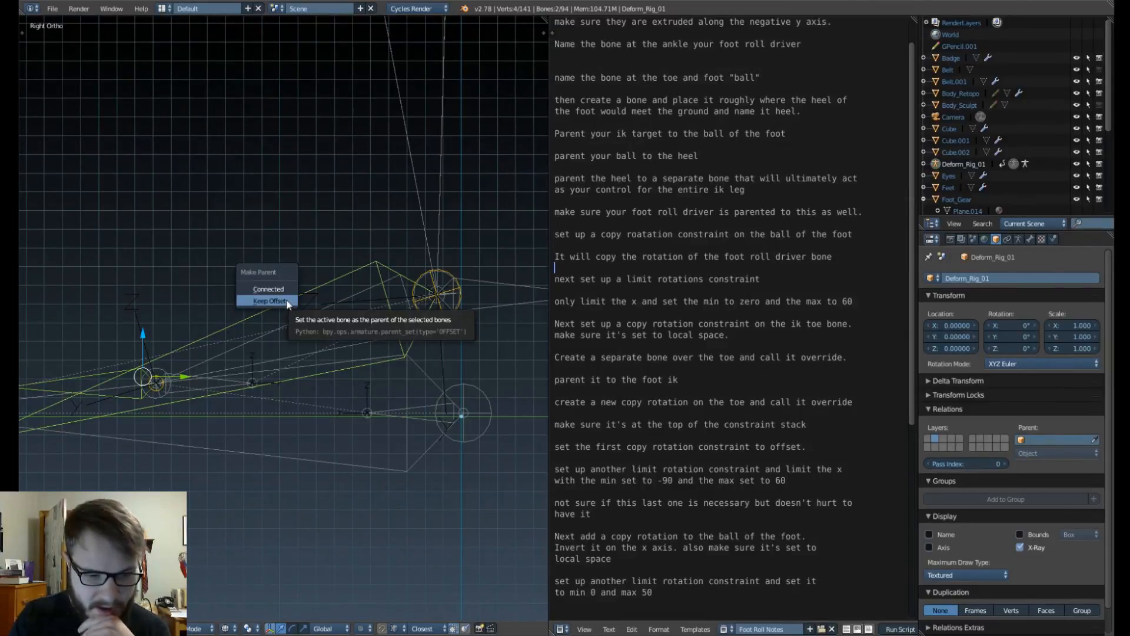
click(287, 302)
key(Tab)
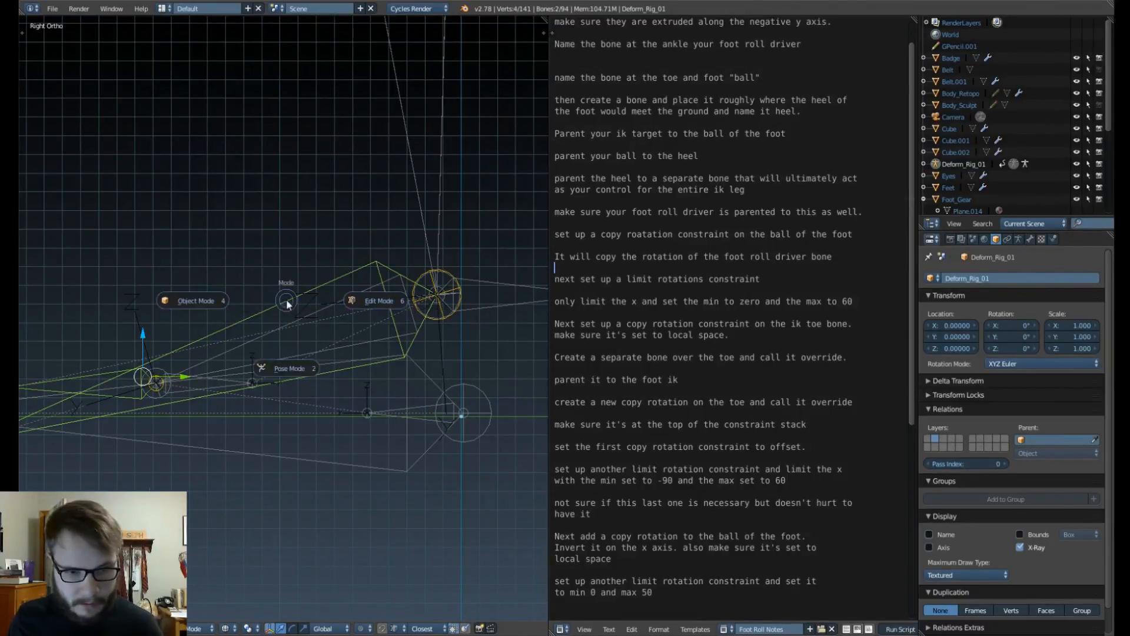
click(295, 334)
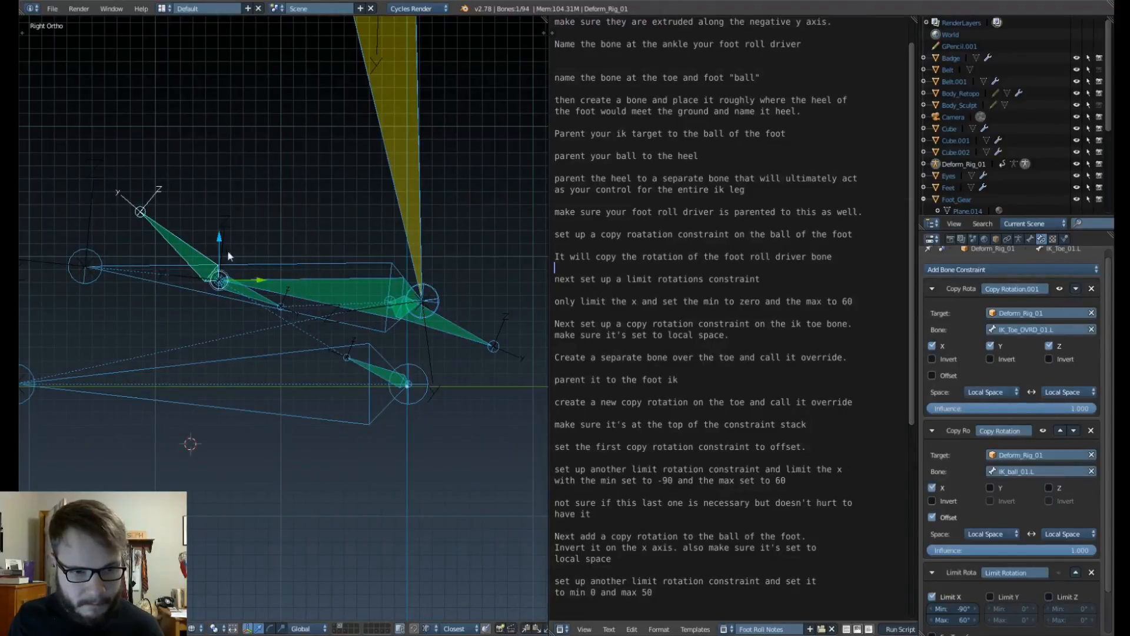
Step: Test-rotate the toe override bone without keeping the rotation, and clear the rotation of the leg bones
right_click(227, 250)
key(r)
key(Escape)
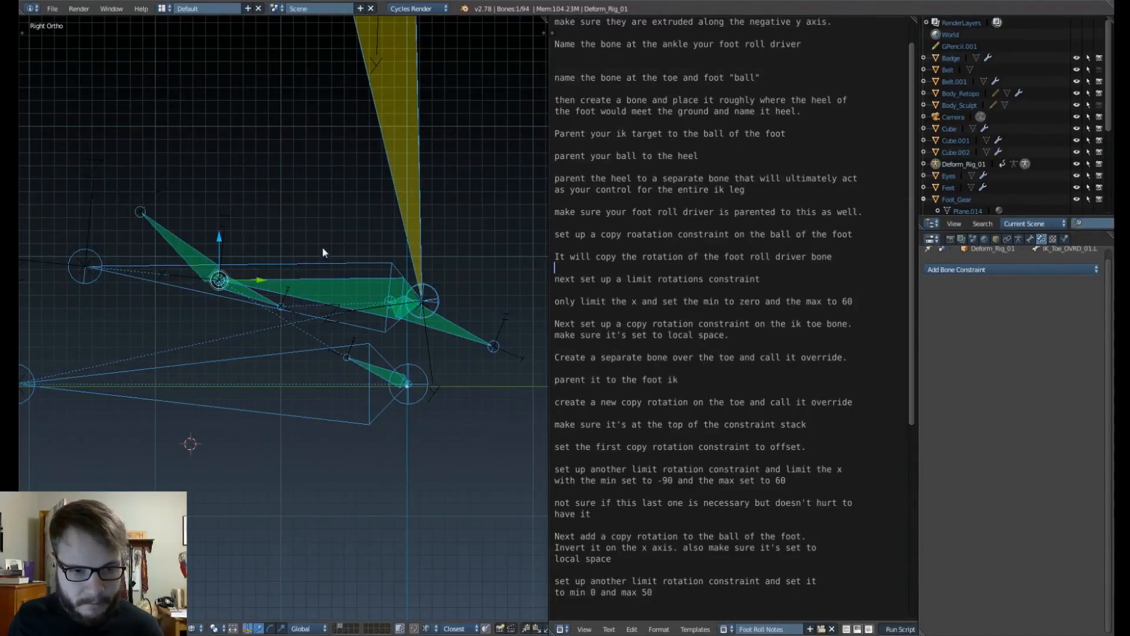
key(alt+r)
middle_drag(315, 279, 350, 309)
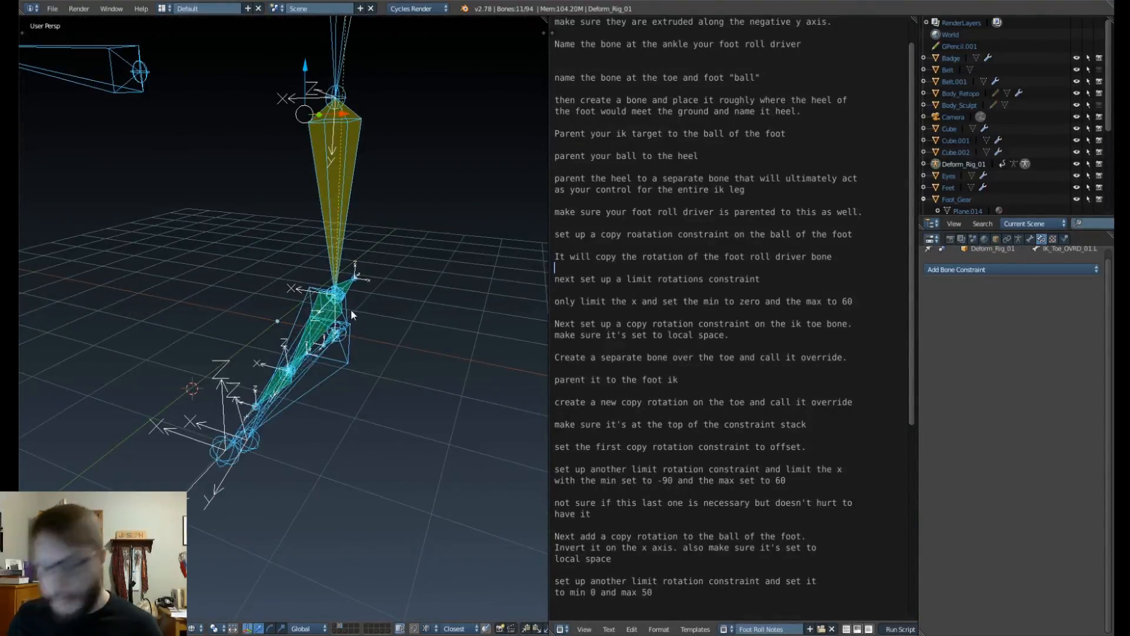